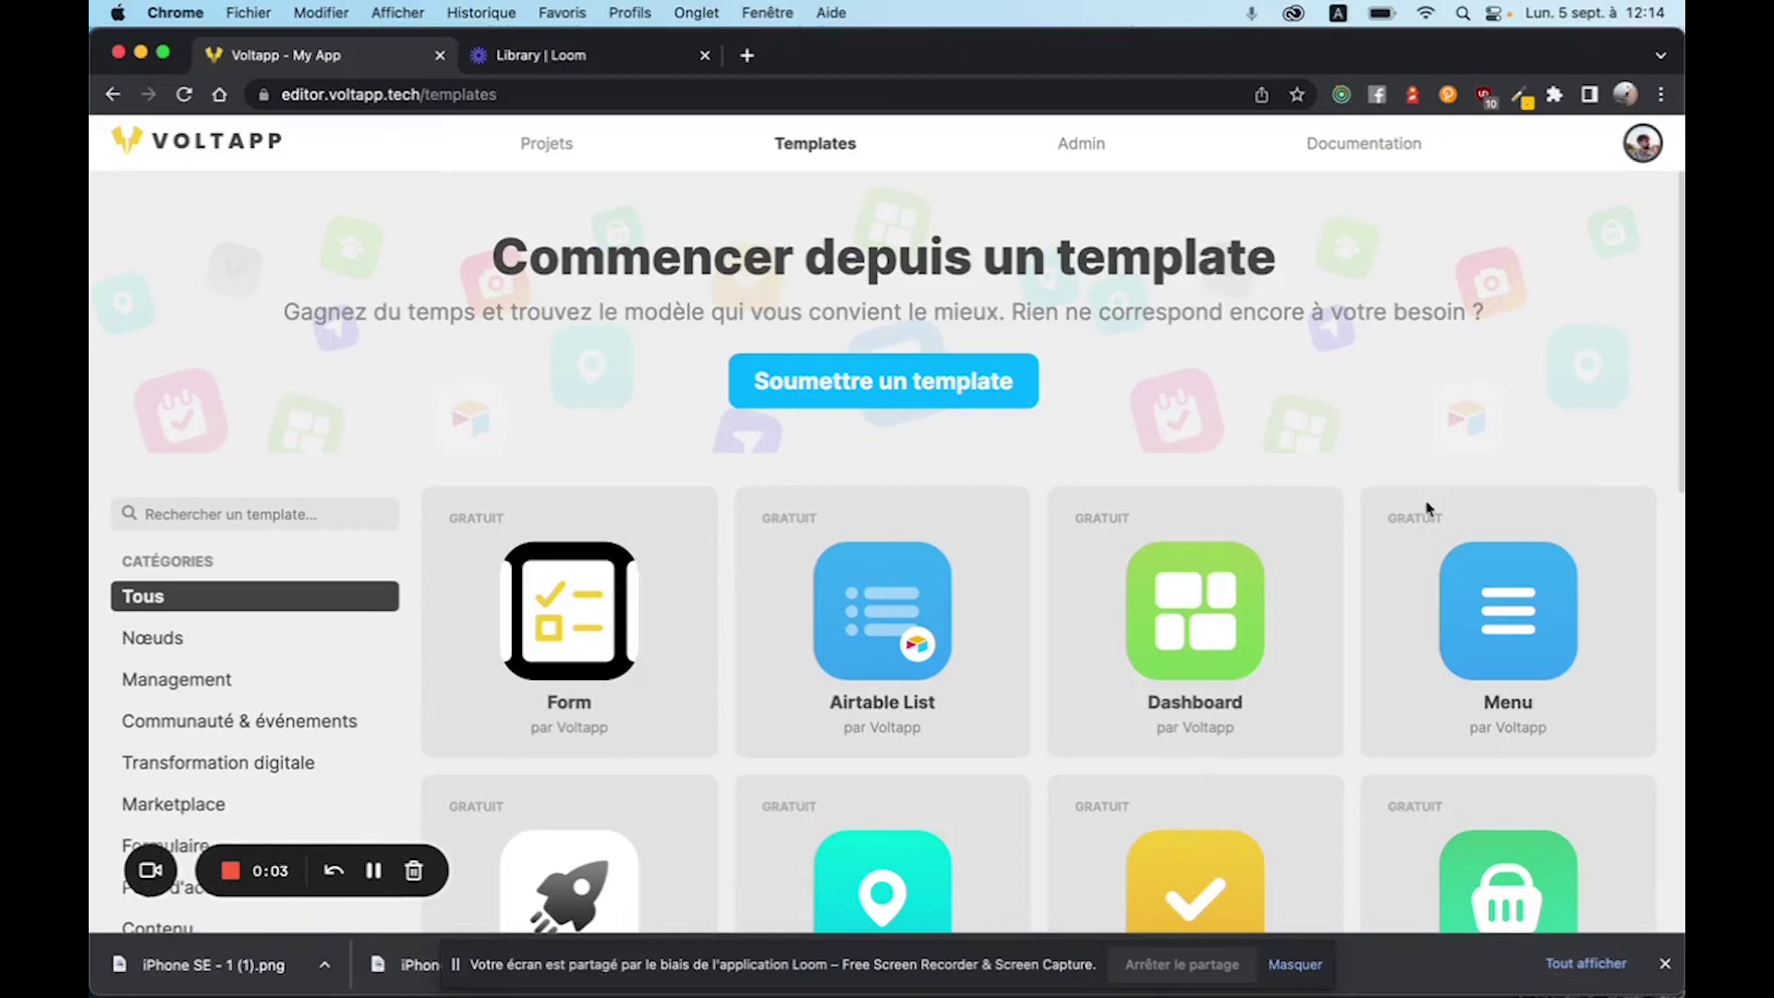
# Create a project from a copy of the Menu template and select its MenuWrapper section.
pyautogui.click(1492, 592)
pyautogui.scroll(-1, 628, 342)
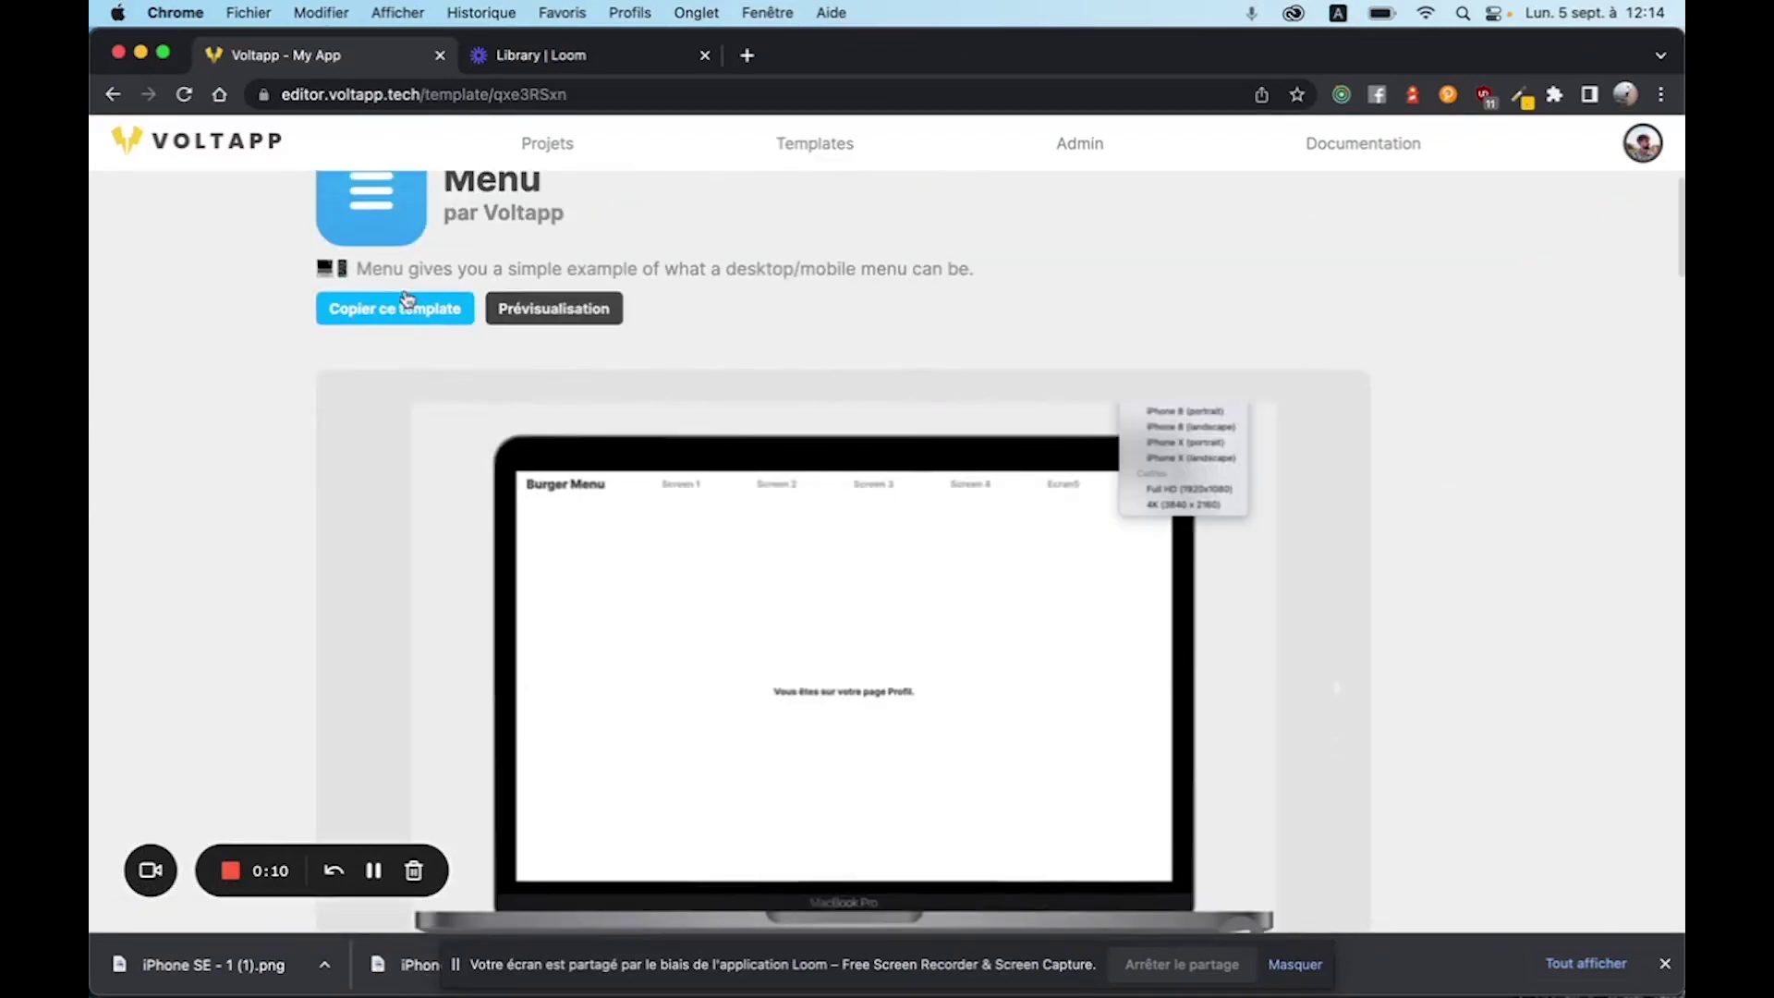
pyautogui.click(407, 300)
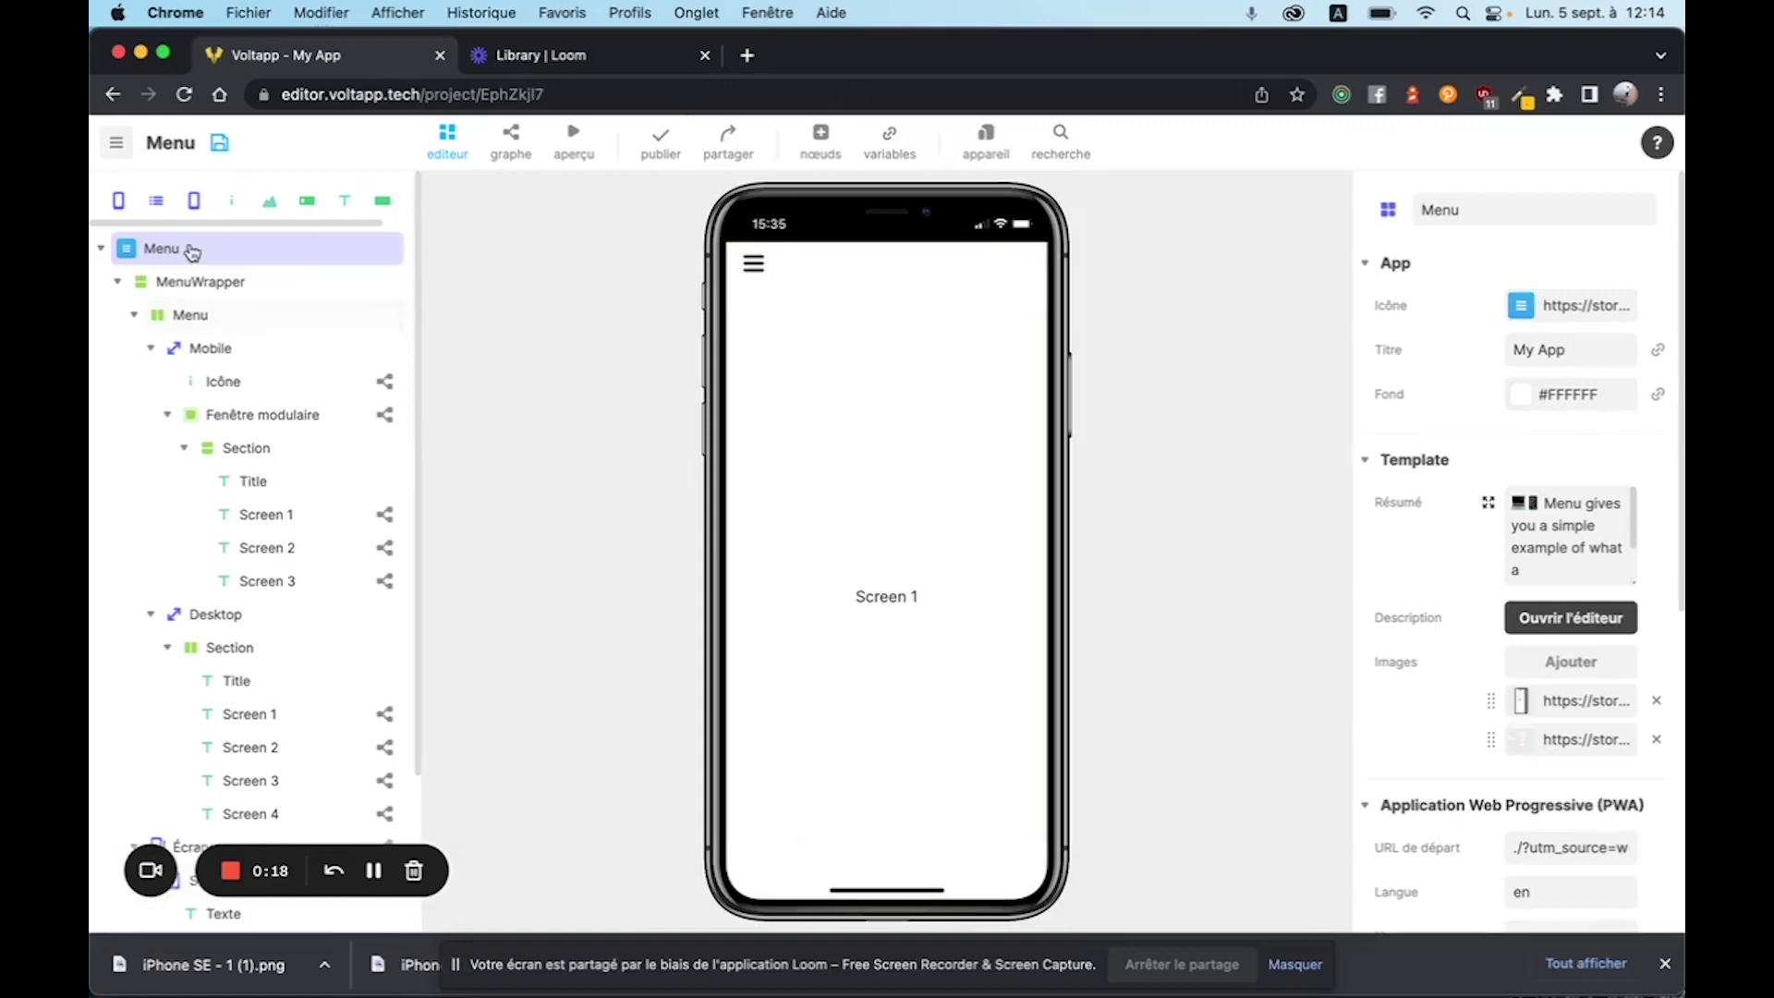
pyautogui.click(175, 289)
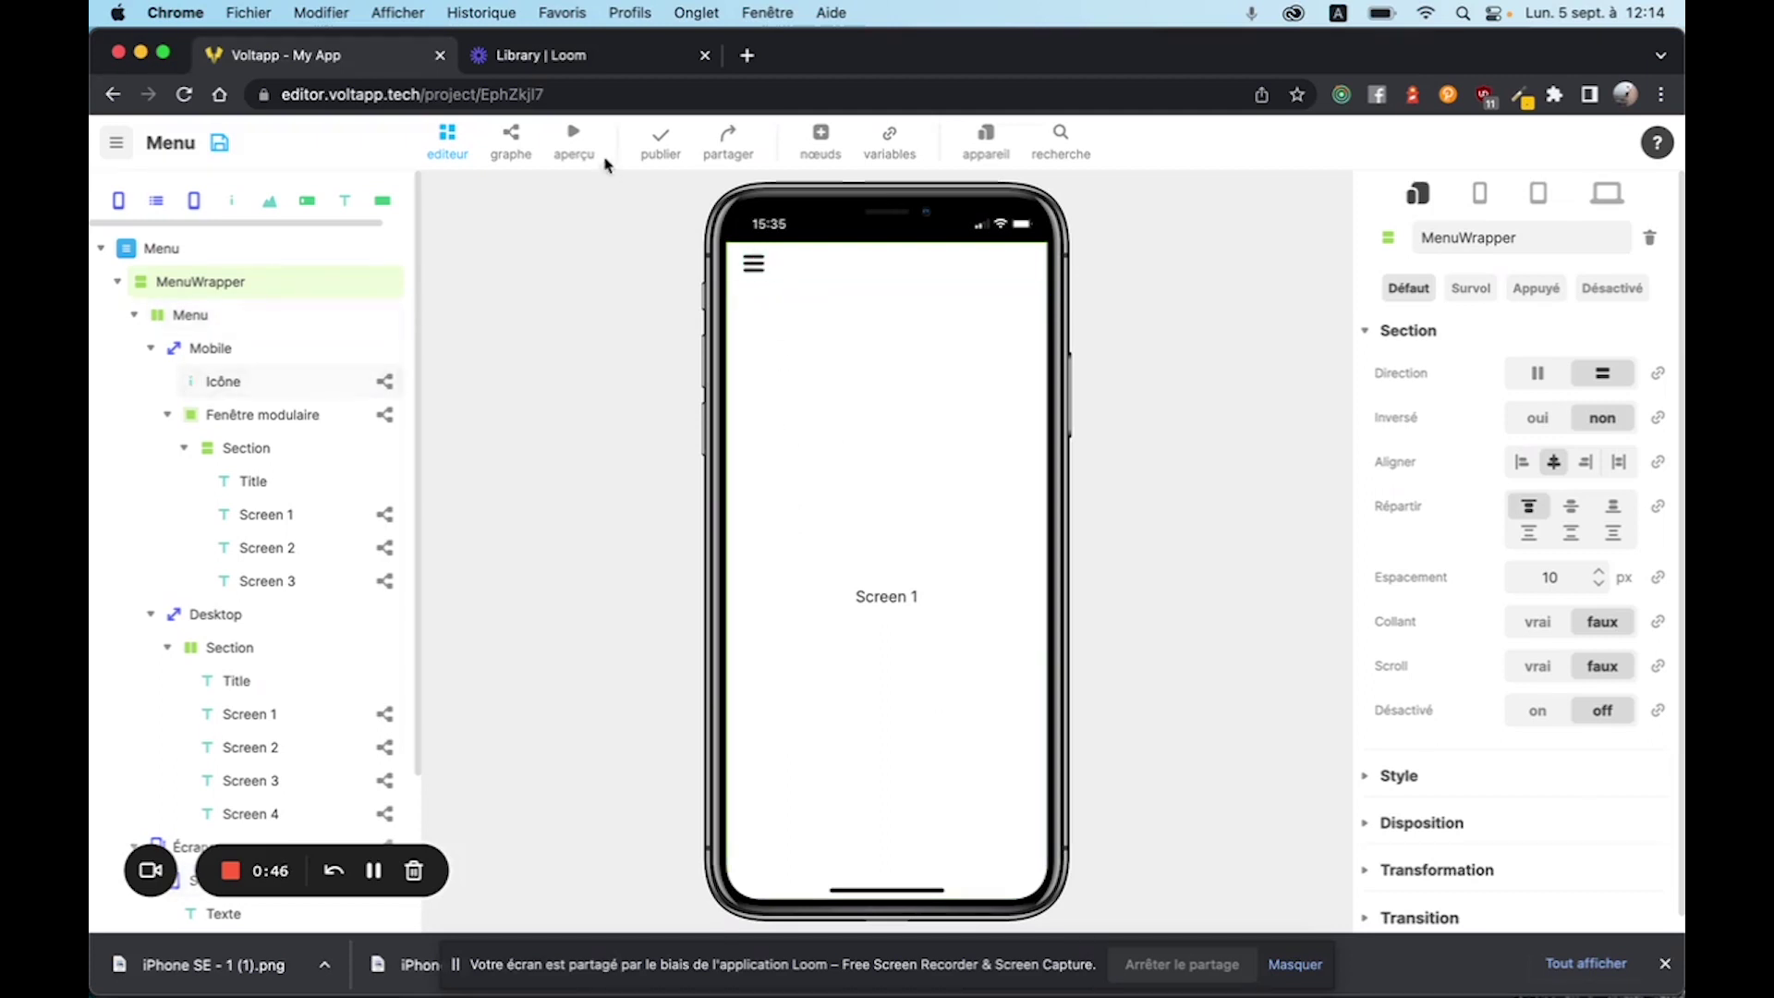
# Preview the app on the phone, go to Screen 2 through its burger menu, and return to the editor.
pyautogui.click(576, 146)
pyautogui.click(756, 268)
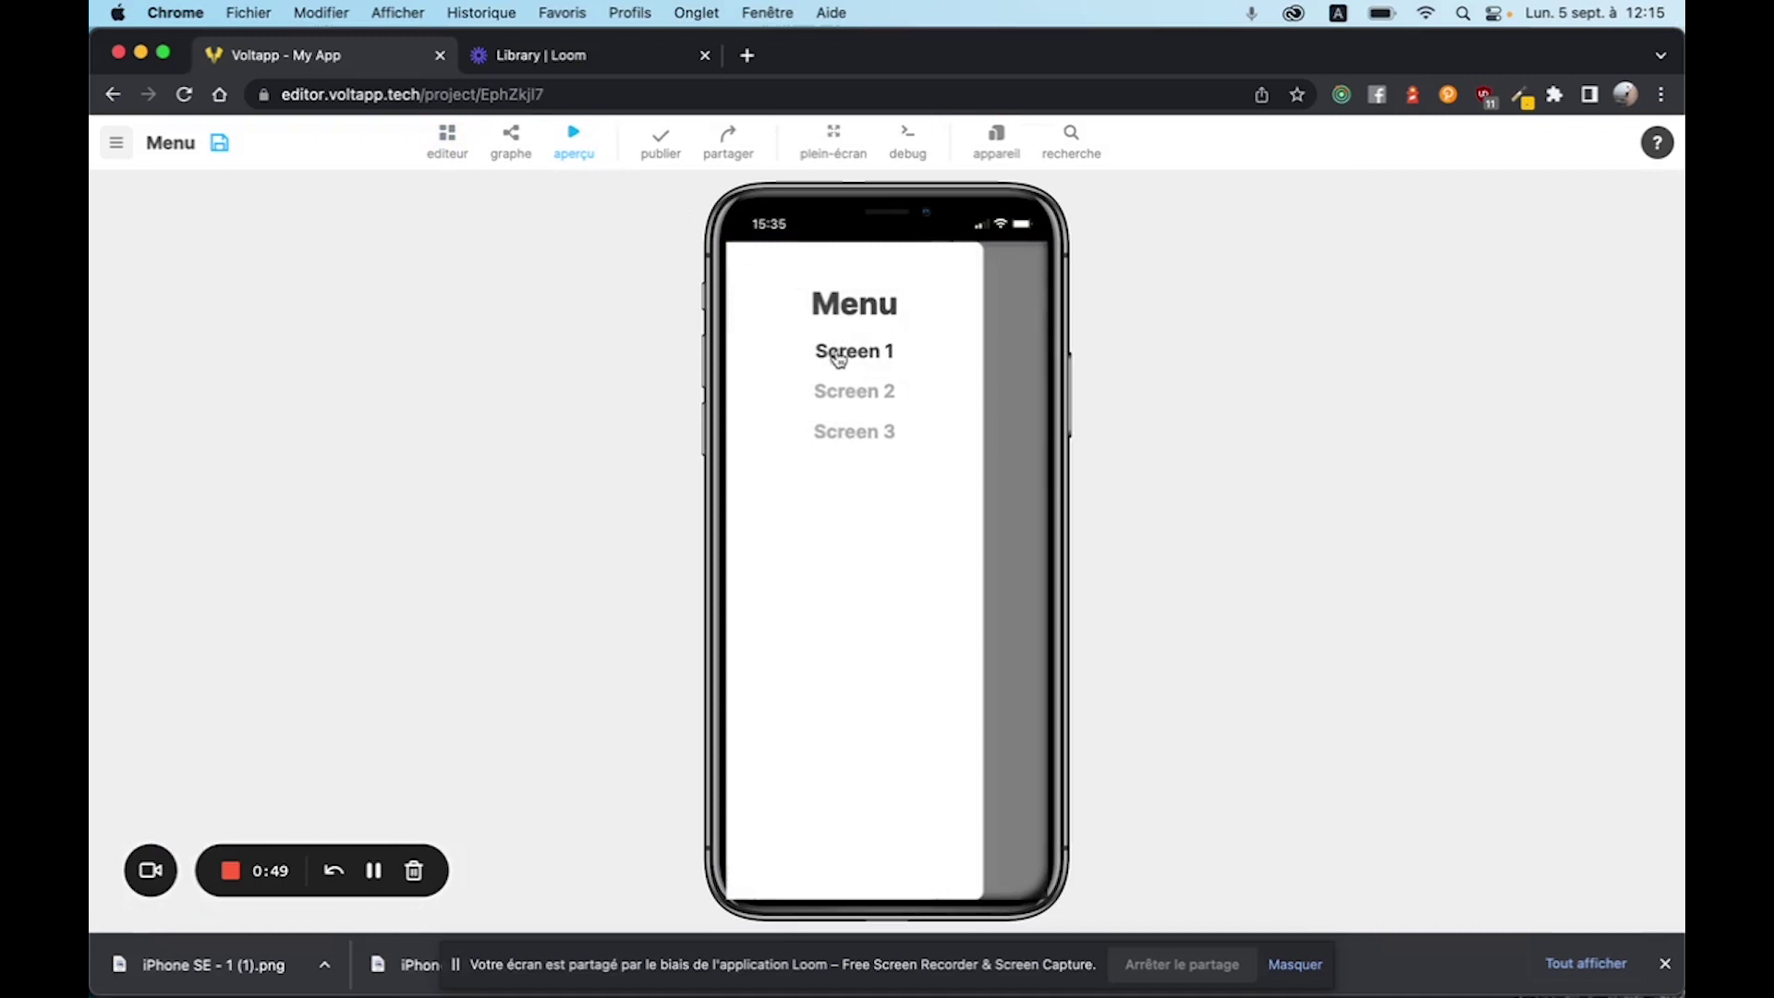
pyautogui.click(832, 391)
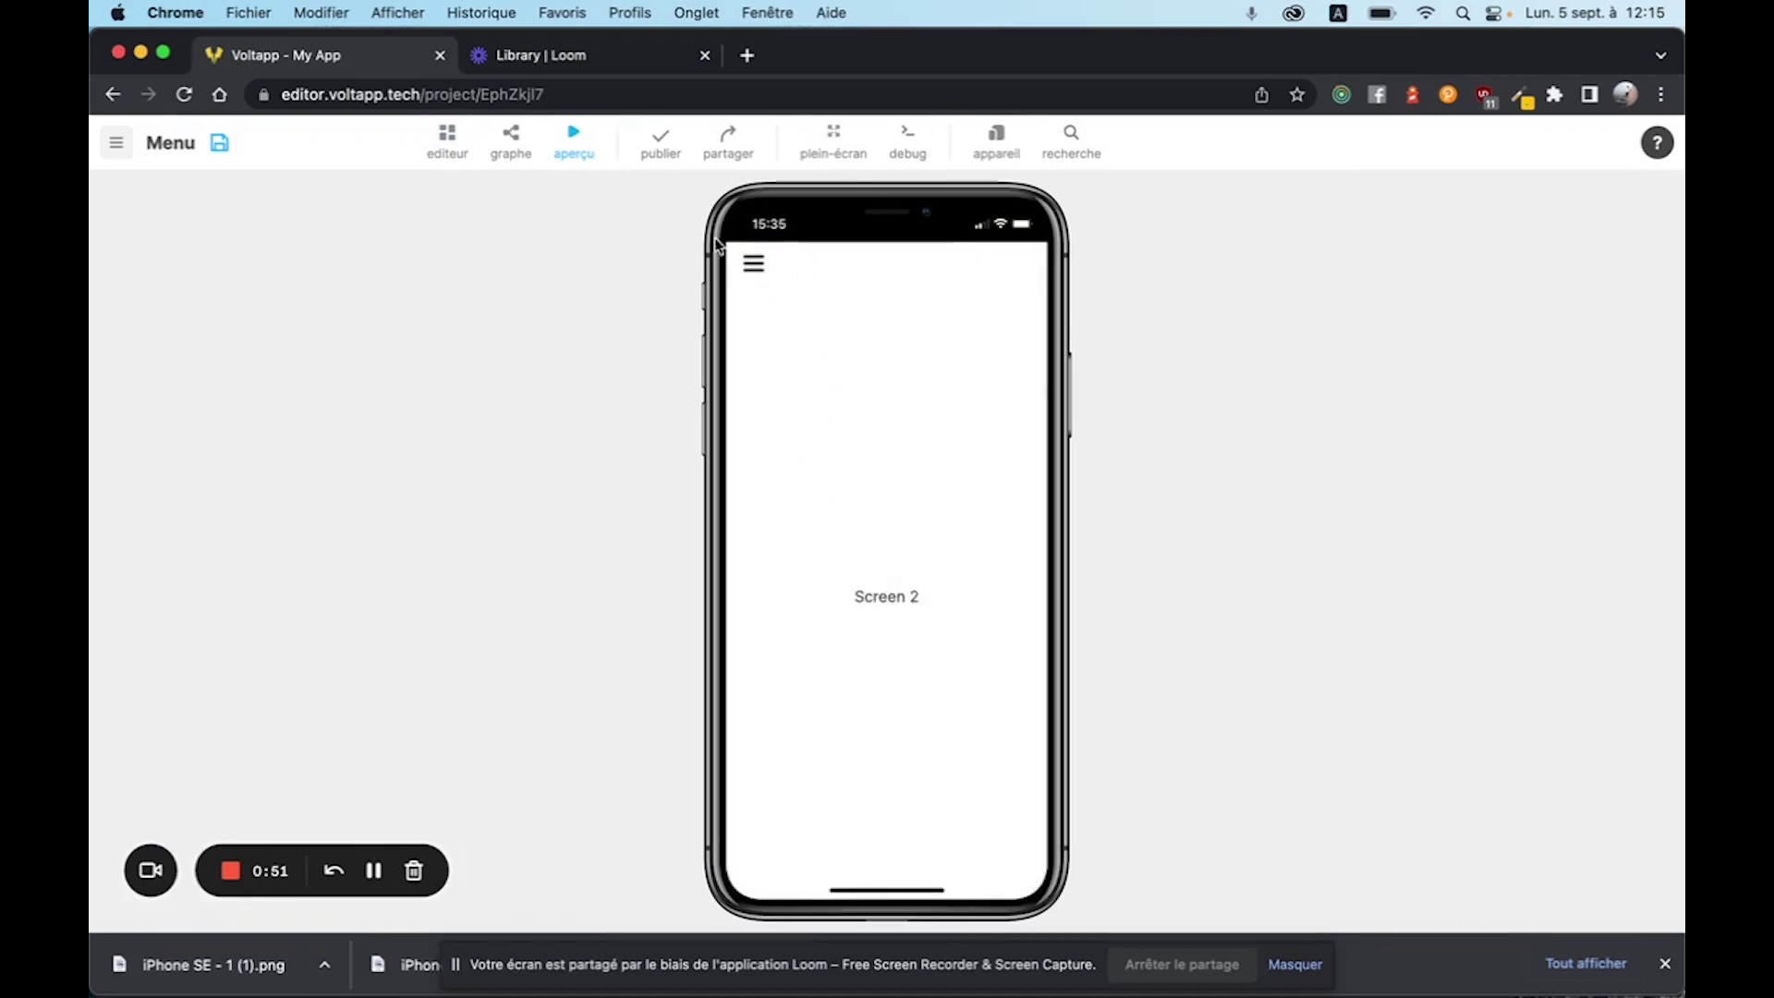
pyautogui.click(576, 146)
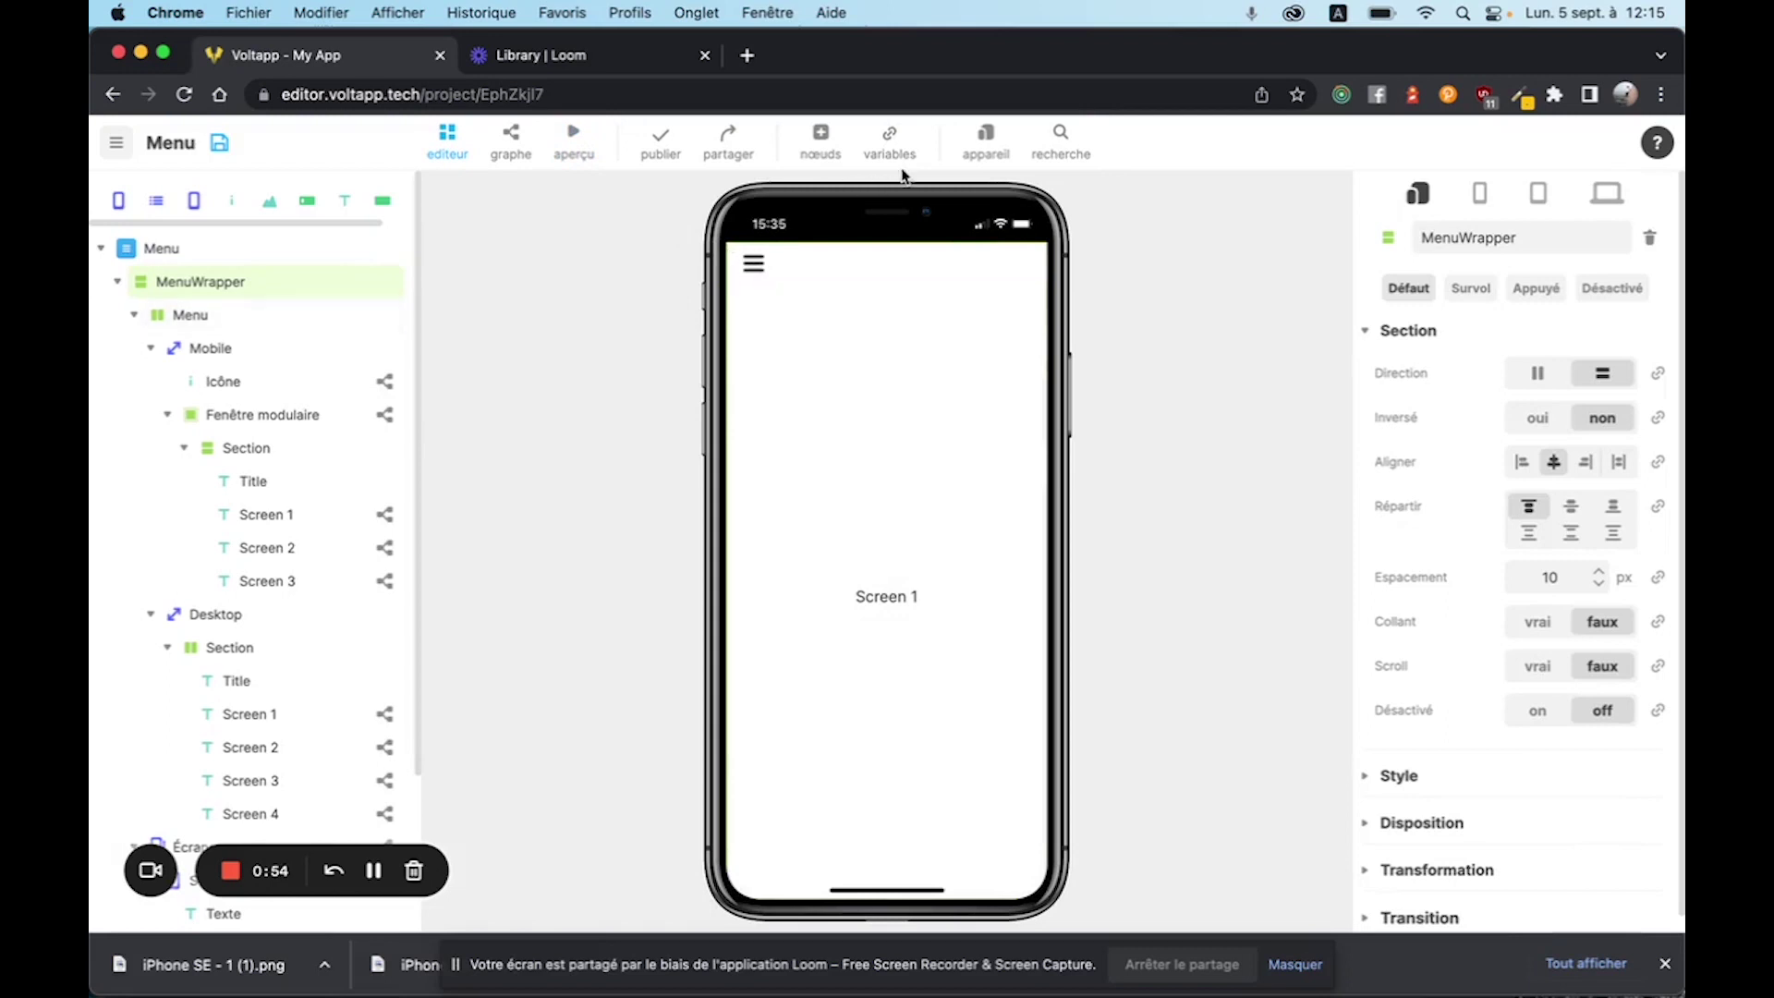
# Set the device to MacBook Pro 13" and test the desktop menu's Screen 1, Screen 2 and Screen 3 links in the preview.
pyautogui.click(985, 143)
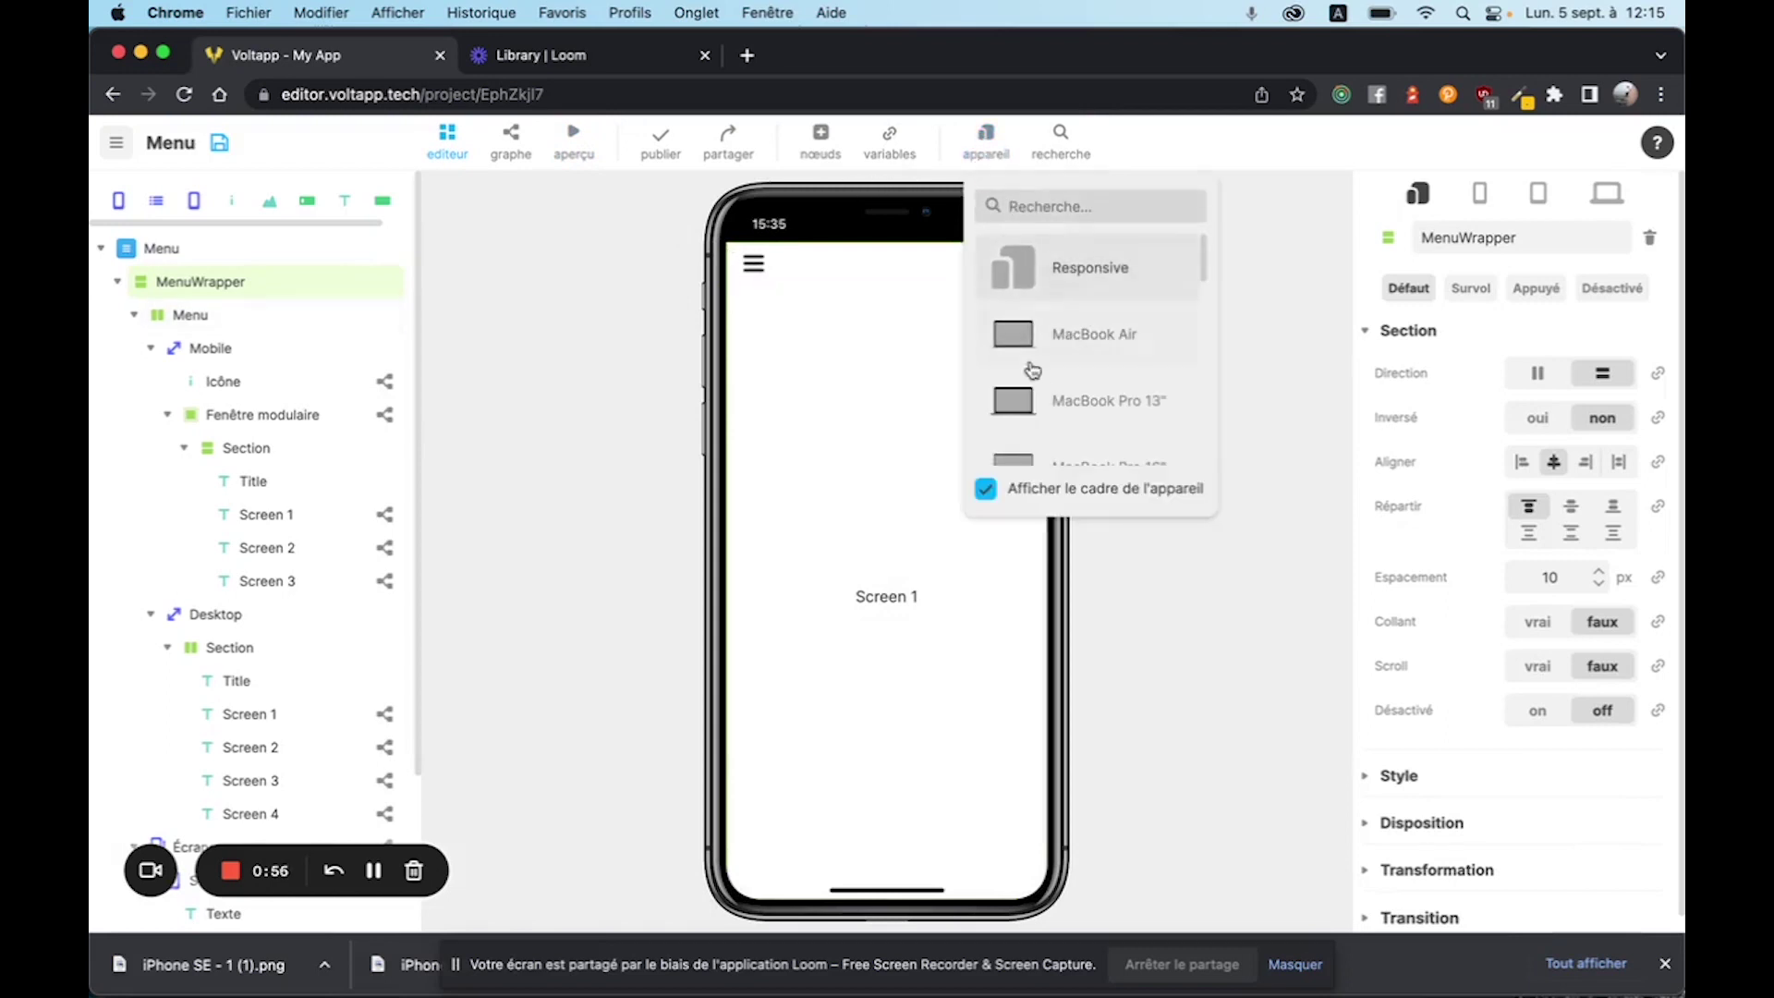
pyautogui.click(1033, 395)
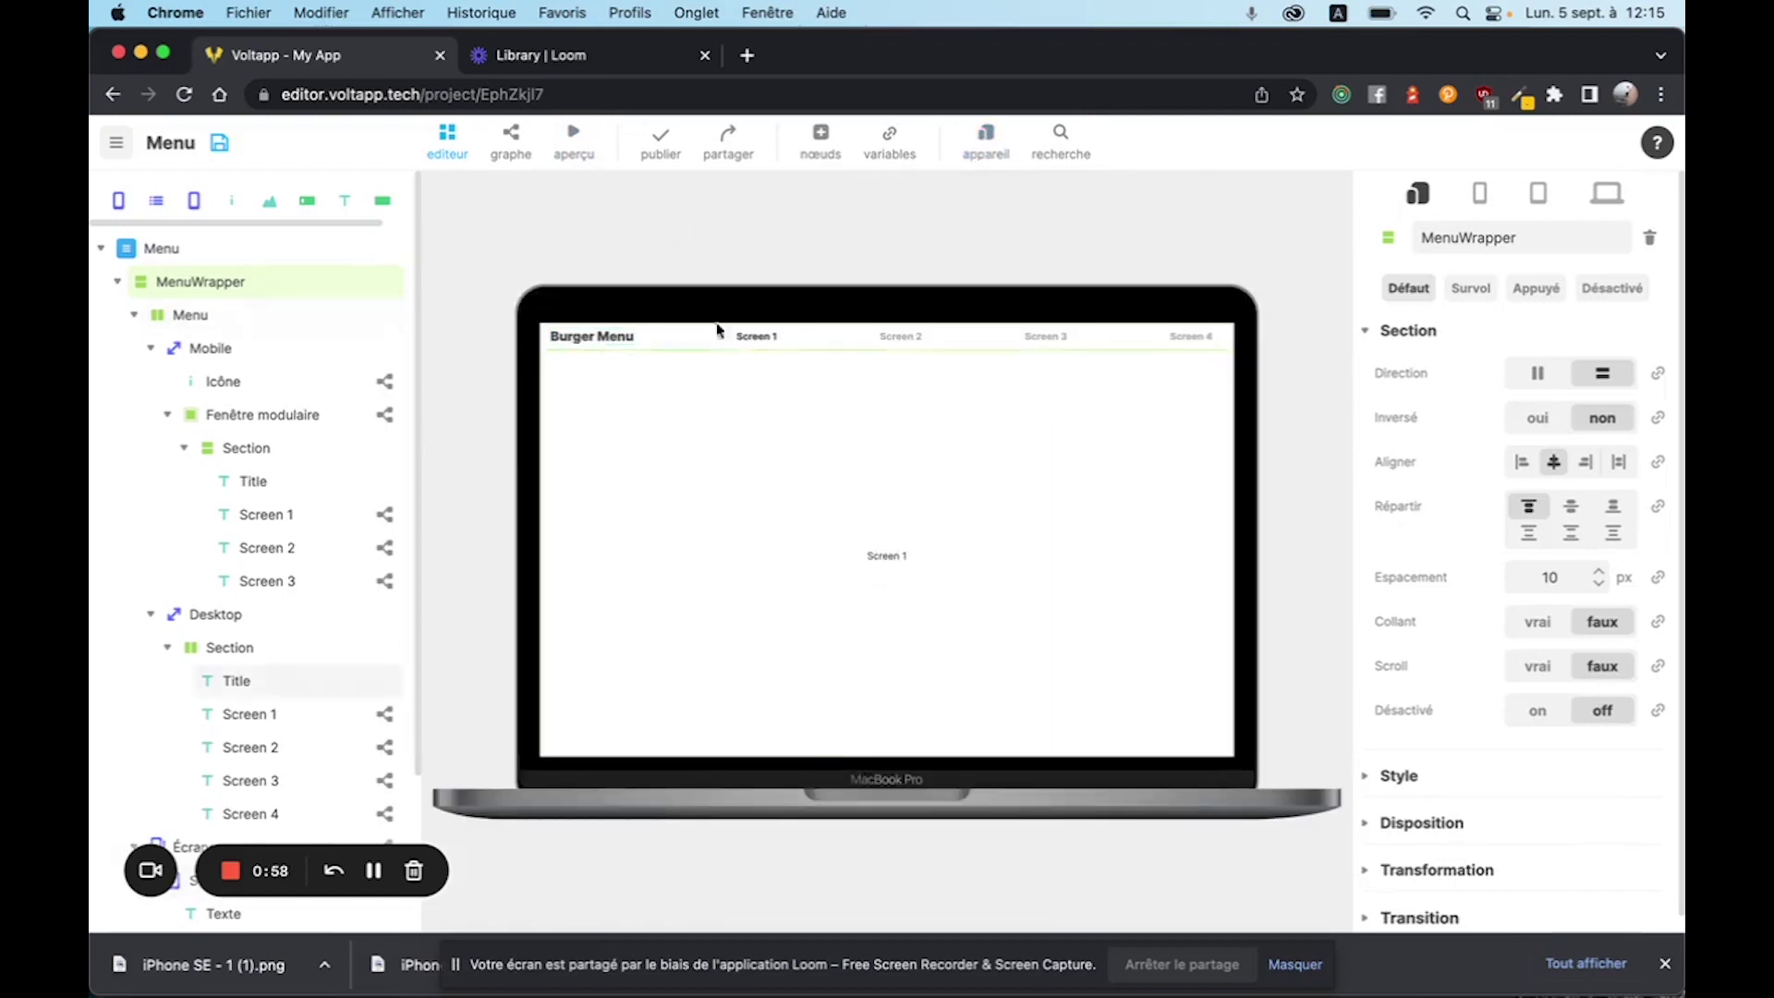
pyautogui.click(573, 143)
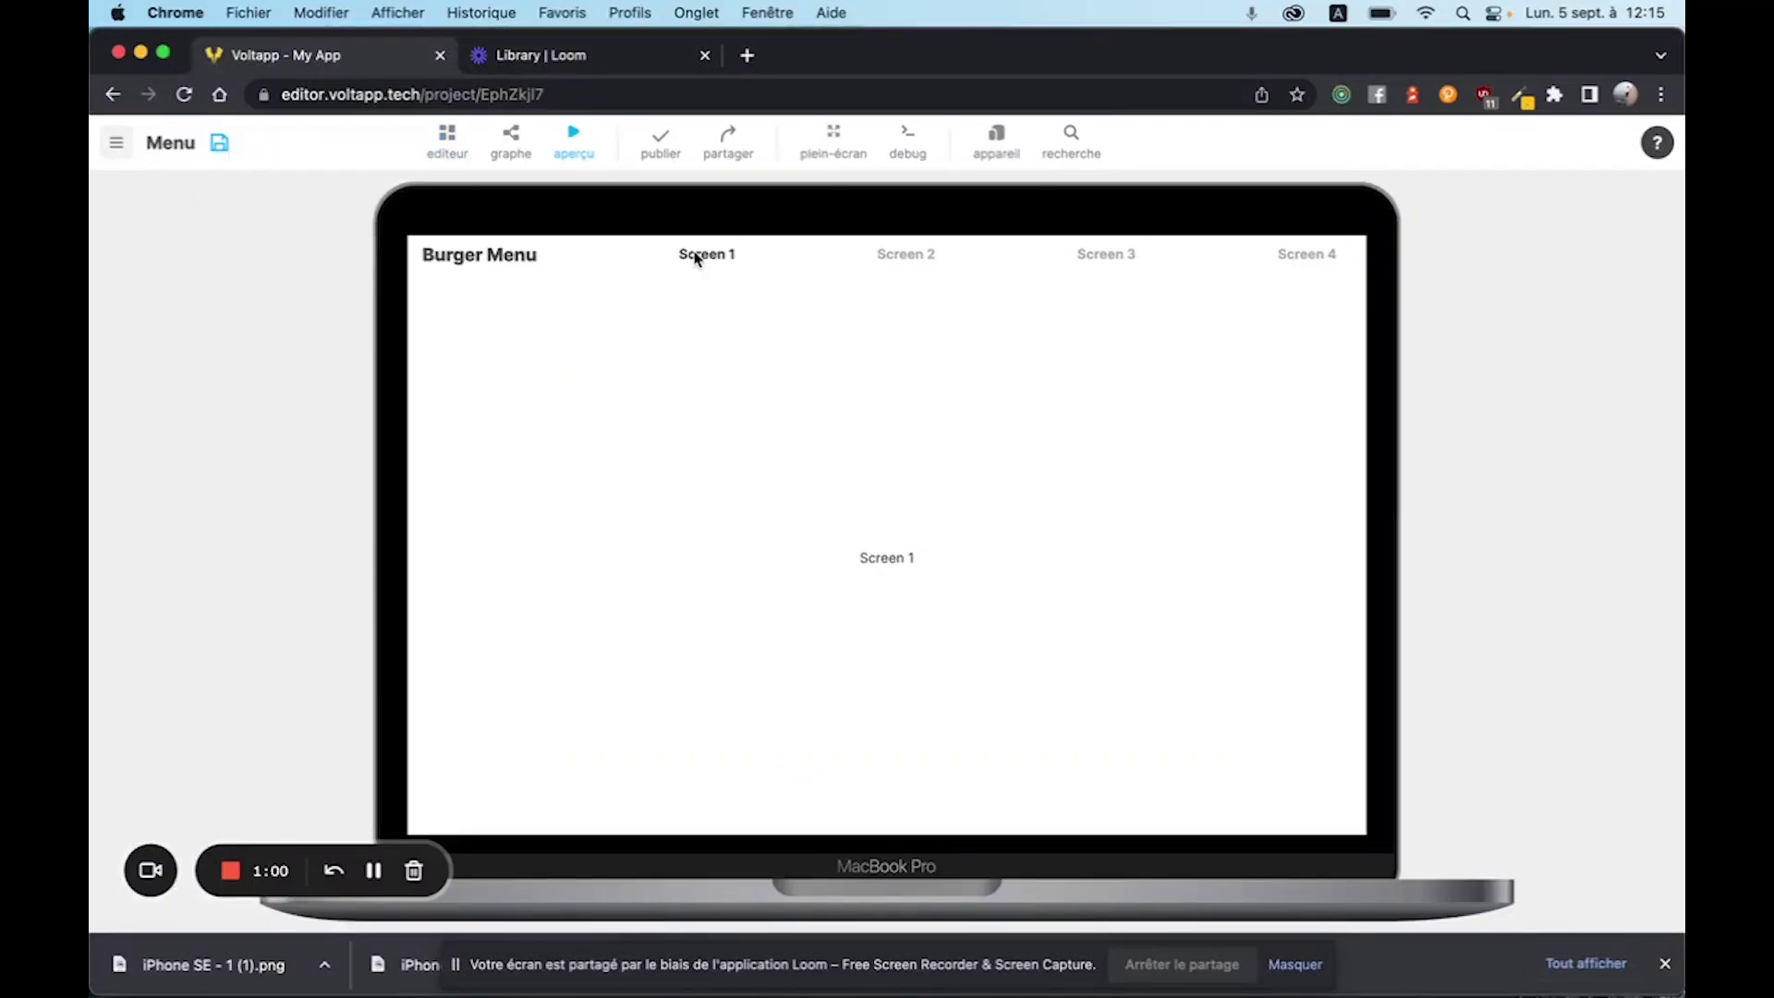
pyautogui.click(911, 257)
pyautogui.click(1122, 255)
pyautogui.click(883, 255)
pyautogui.click(716, 259)
pyautogui.click(573, 141)
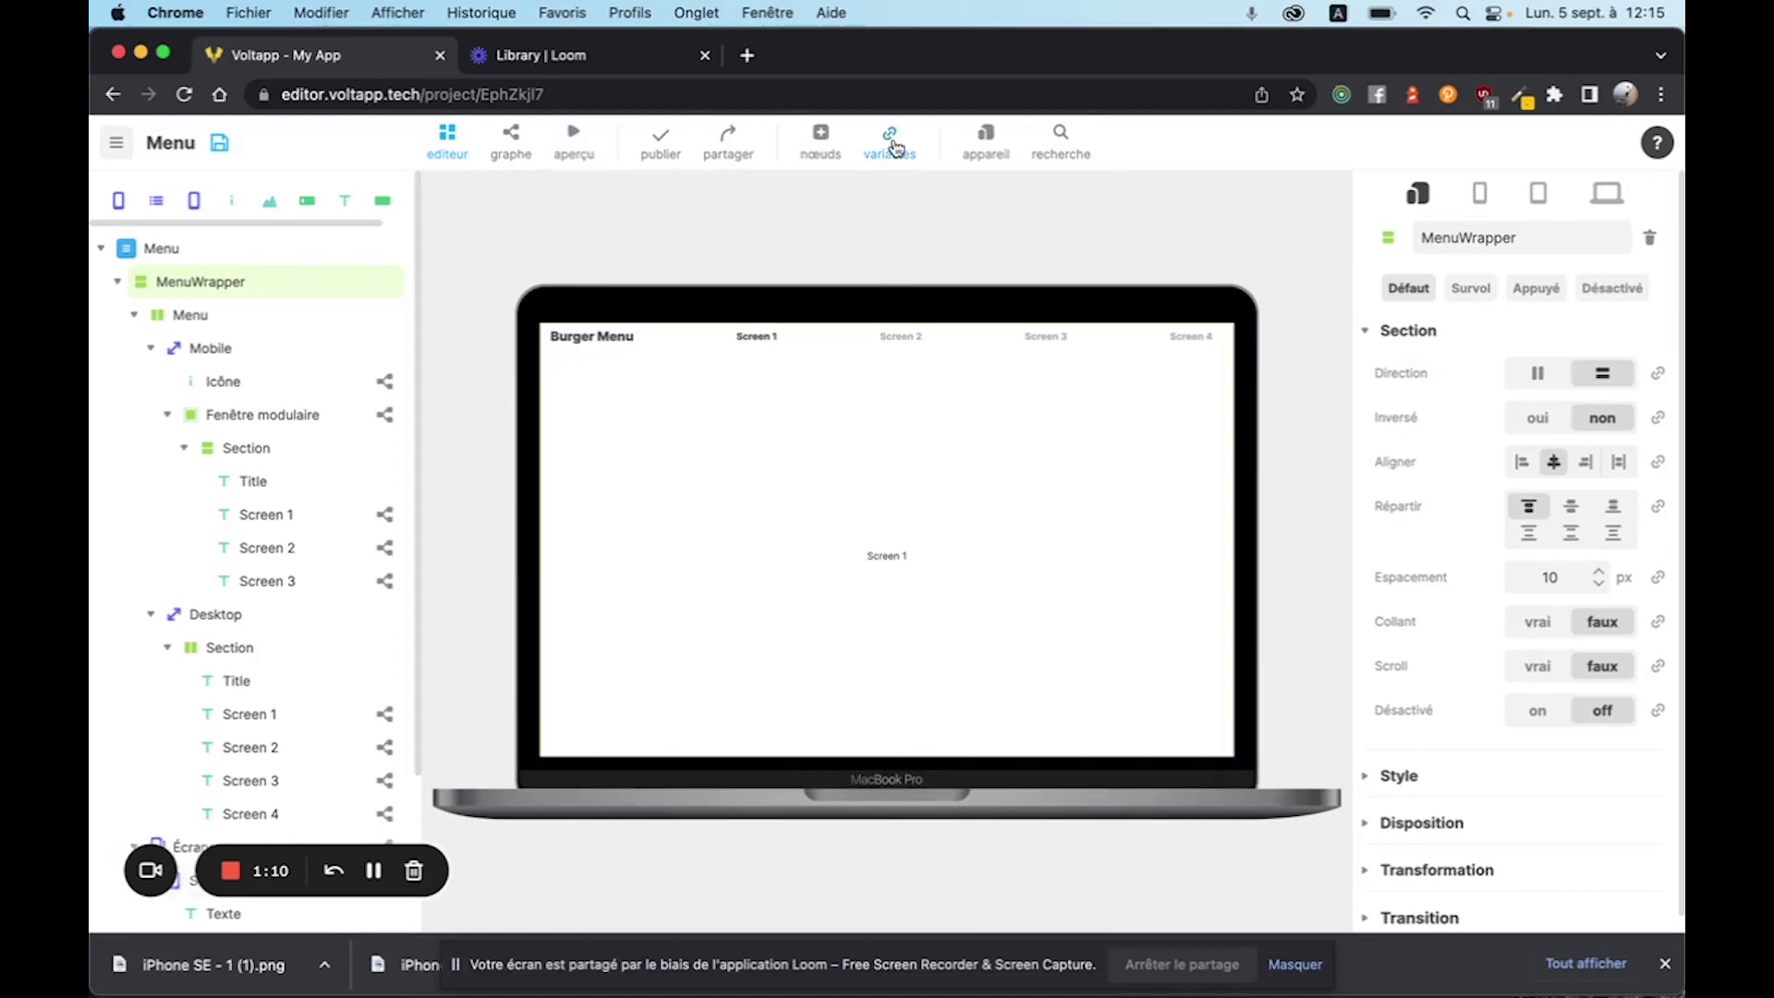
# Examine the Écrans node, its first three screens and the text element inside each of them.
pyautogui.scroll(-5, 244, 517)
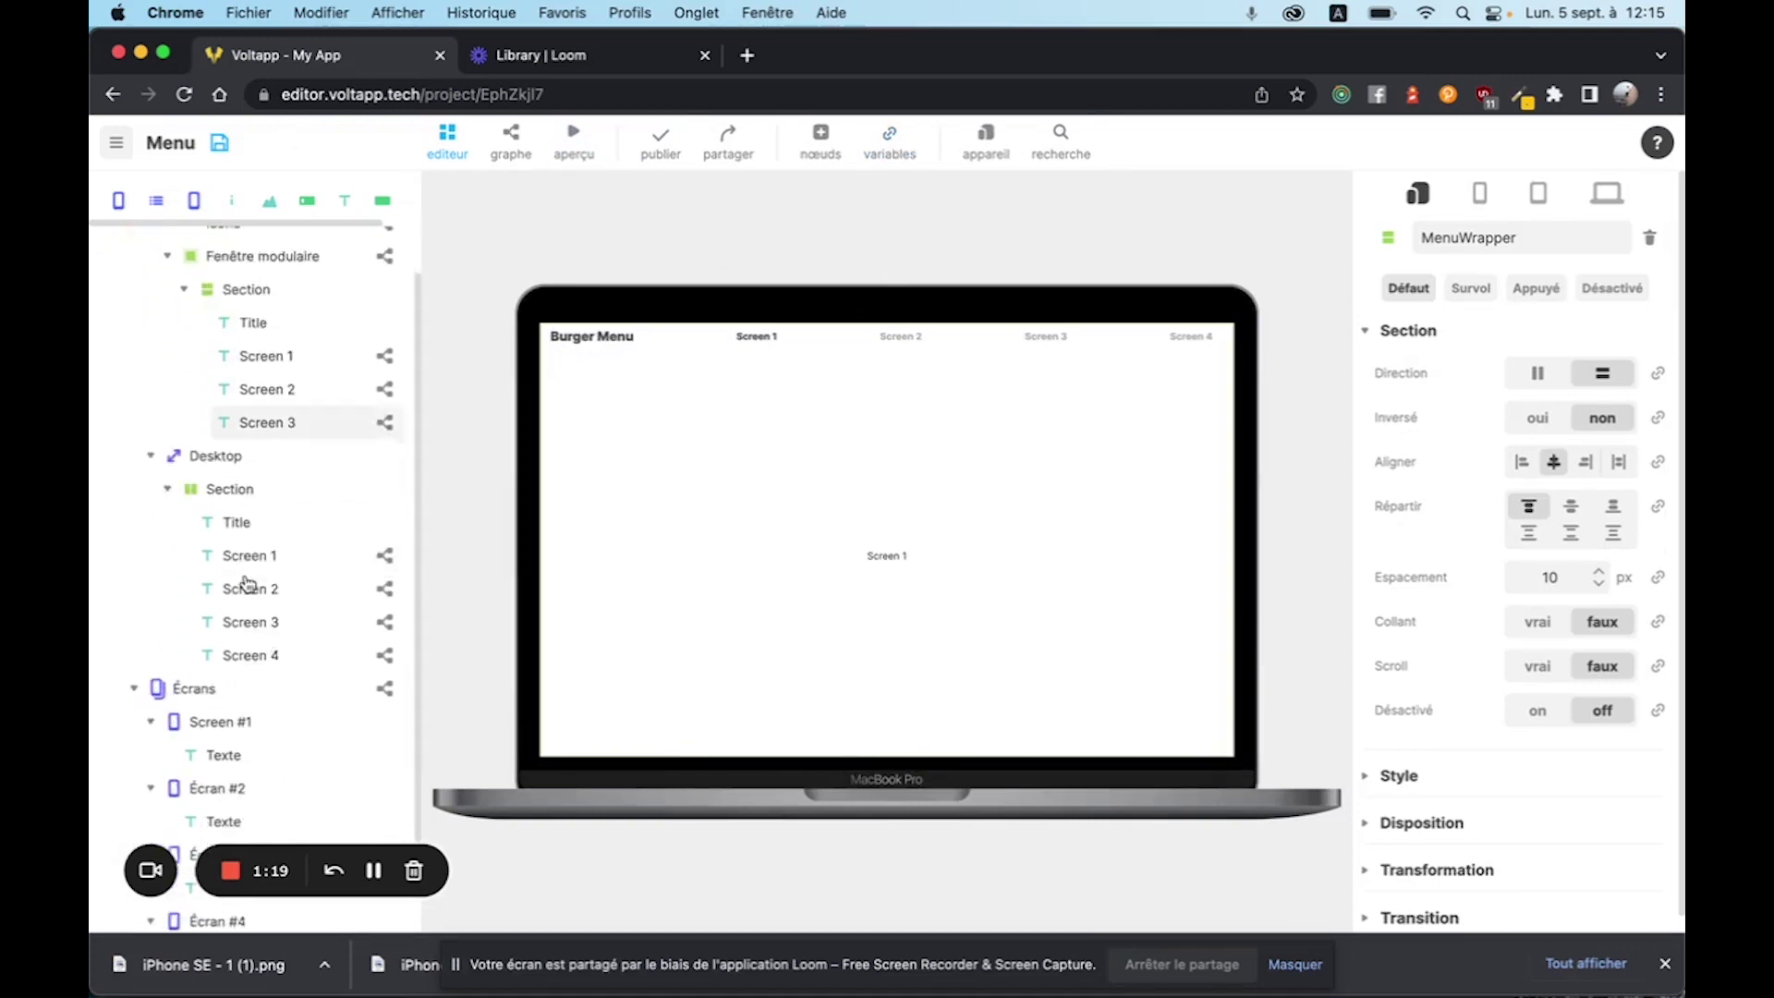
pyautogui.click(175, 652)
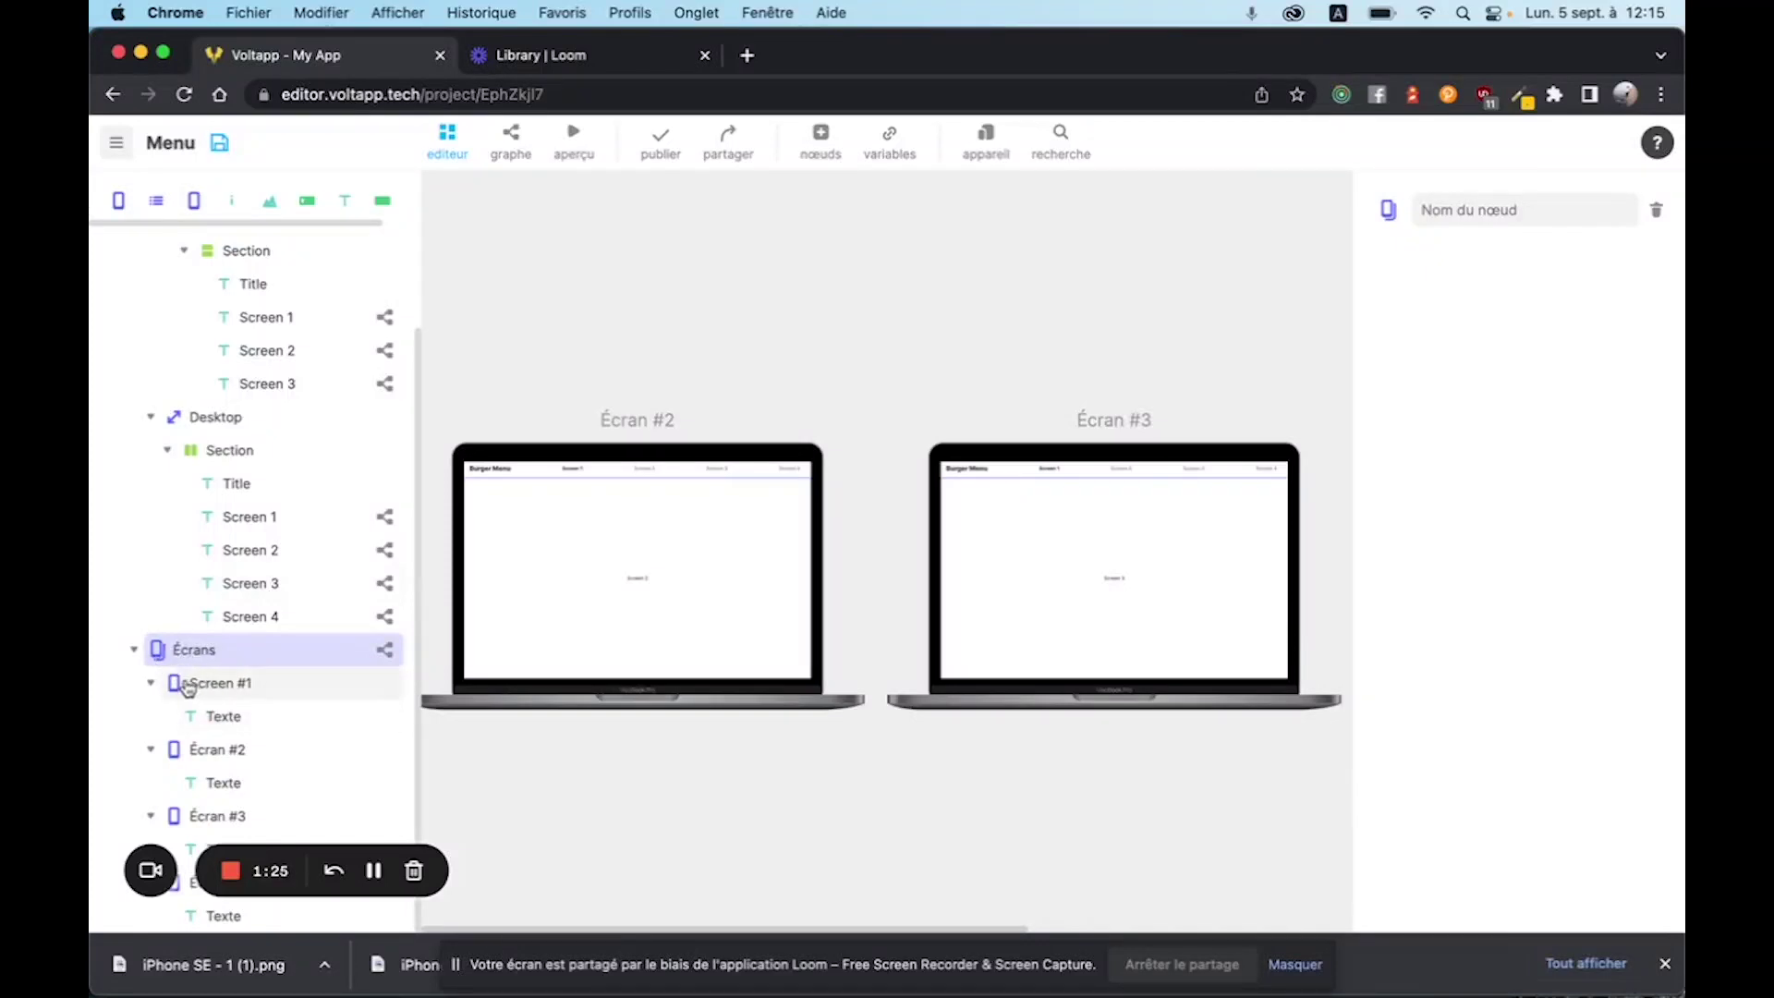
pyautogui.click(218, 687)
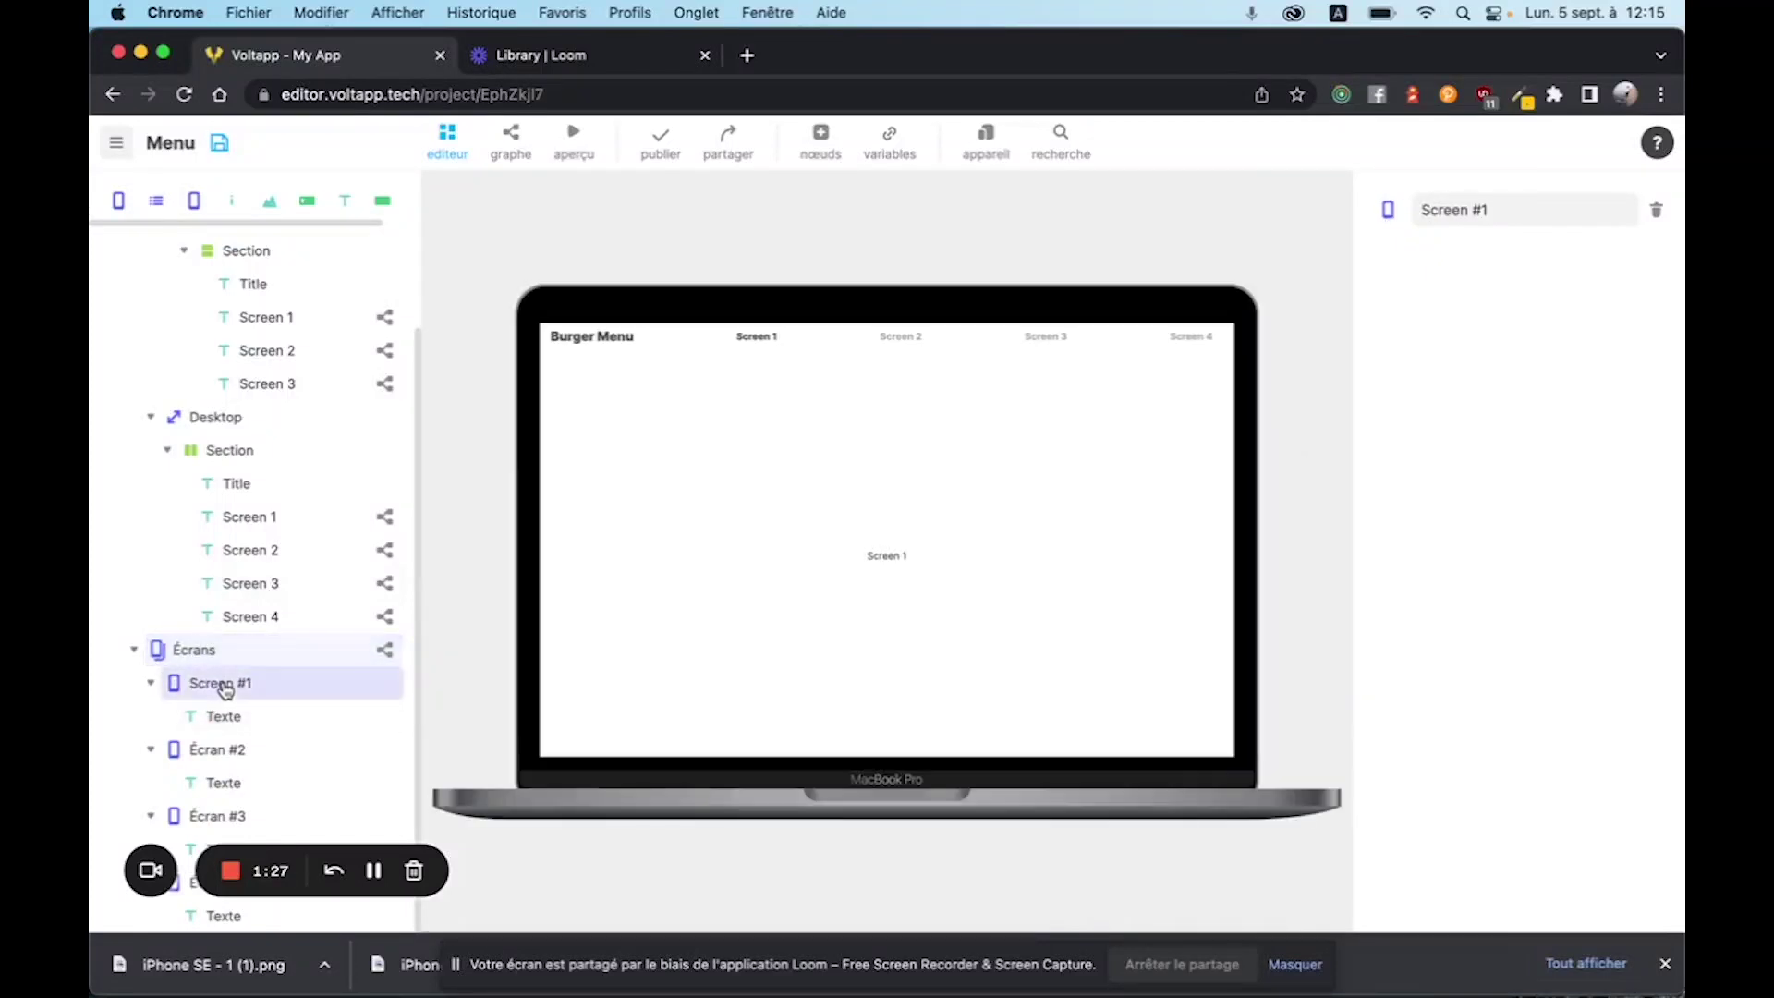
pyautogui.click(205, 751)
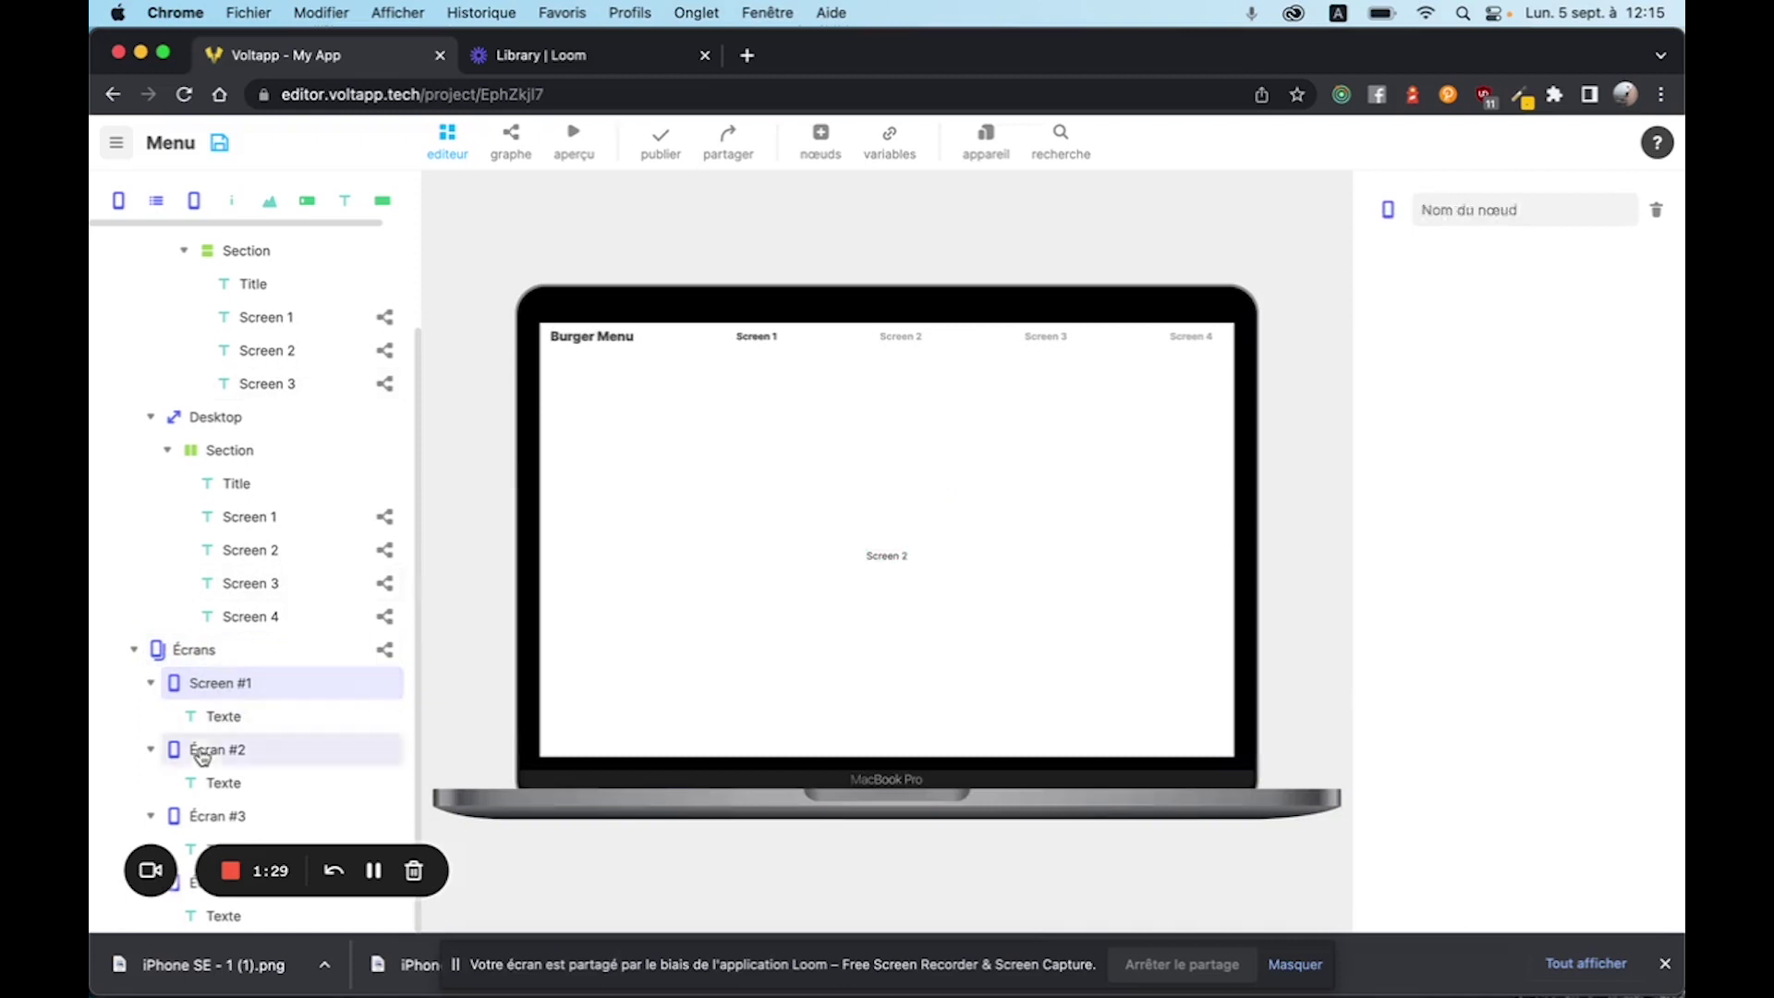
pyautogui.click(202, 825)
pyautogui.click(220, 721)
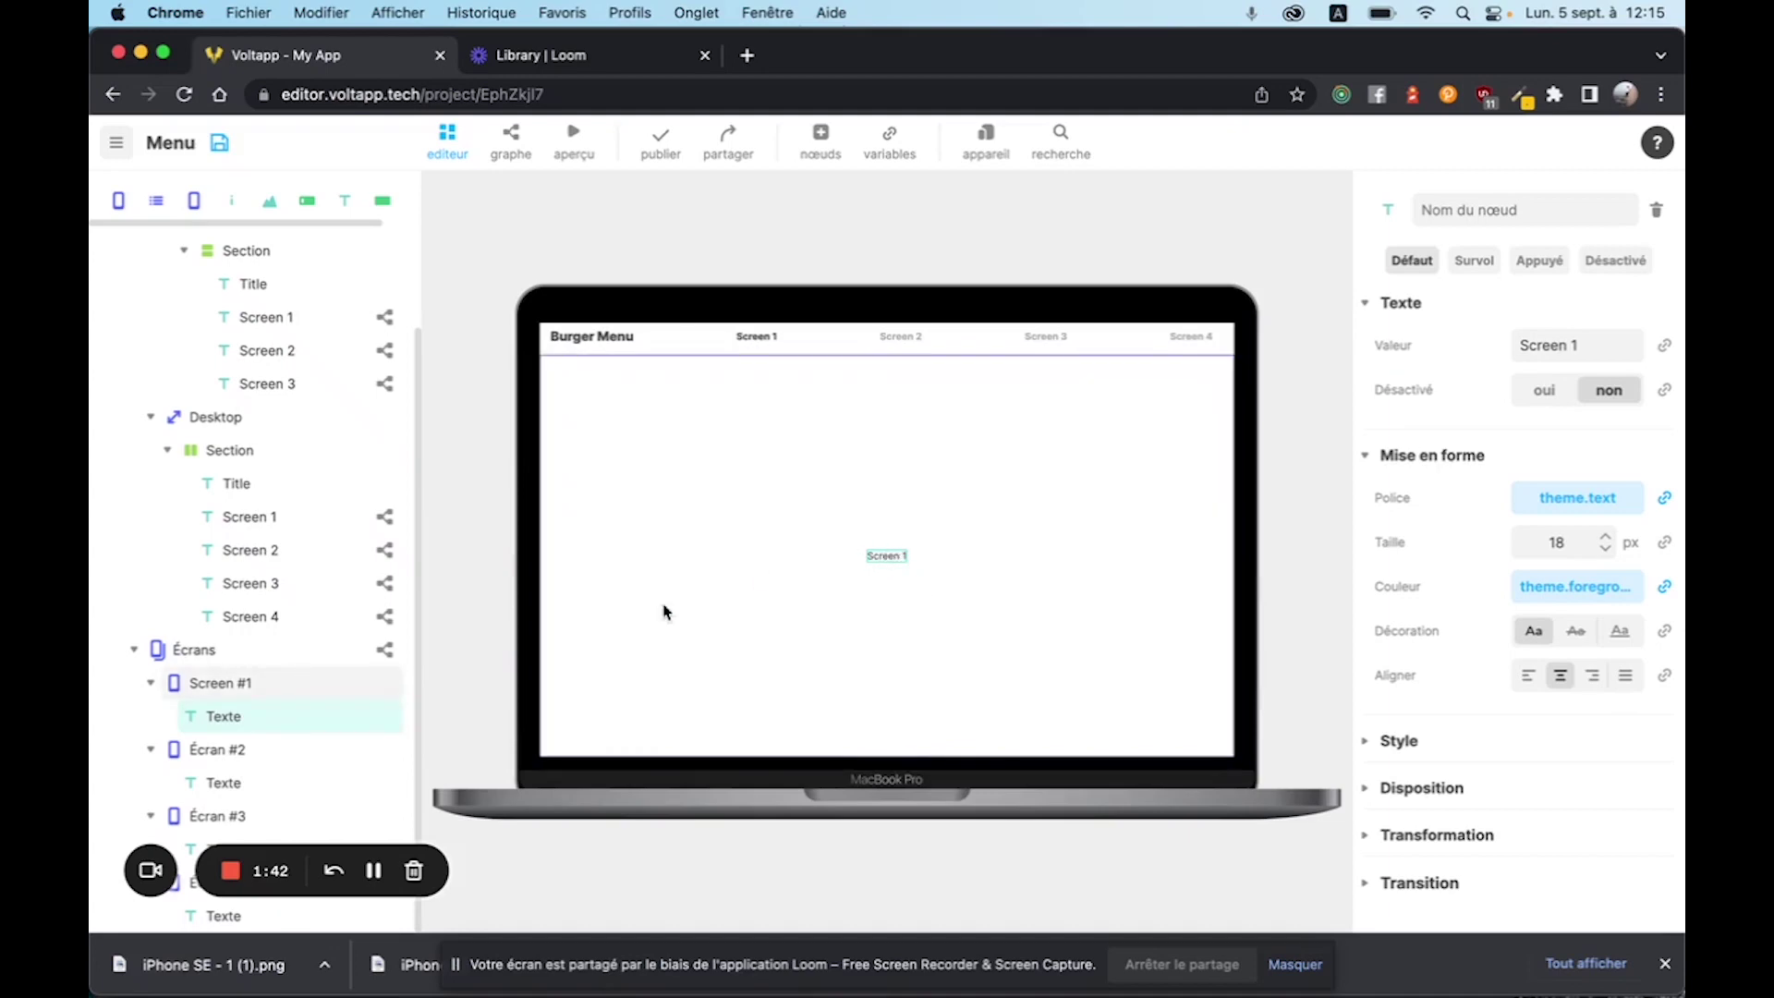
pyautogui.click(235, 787)
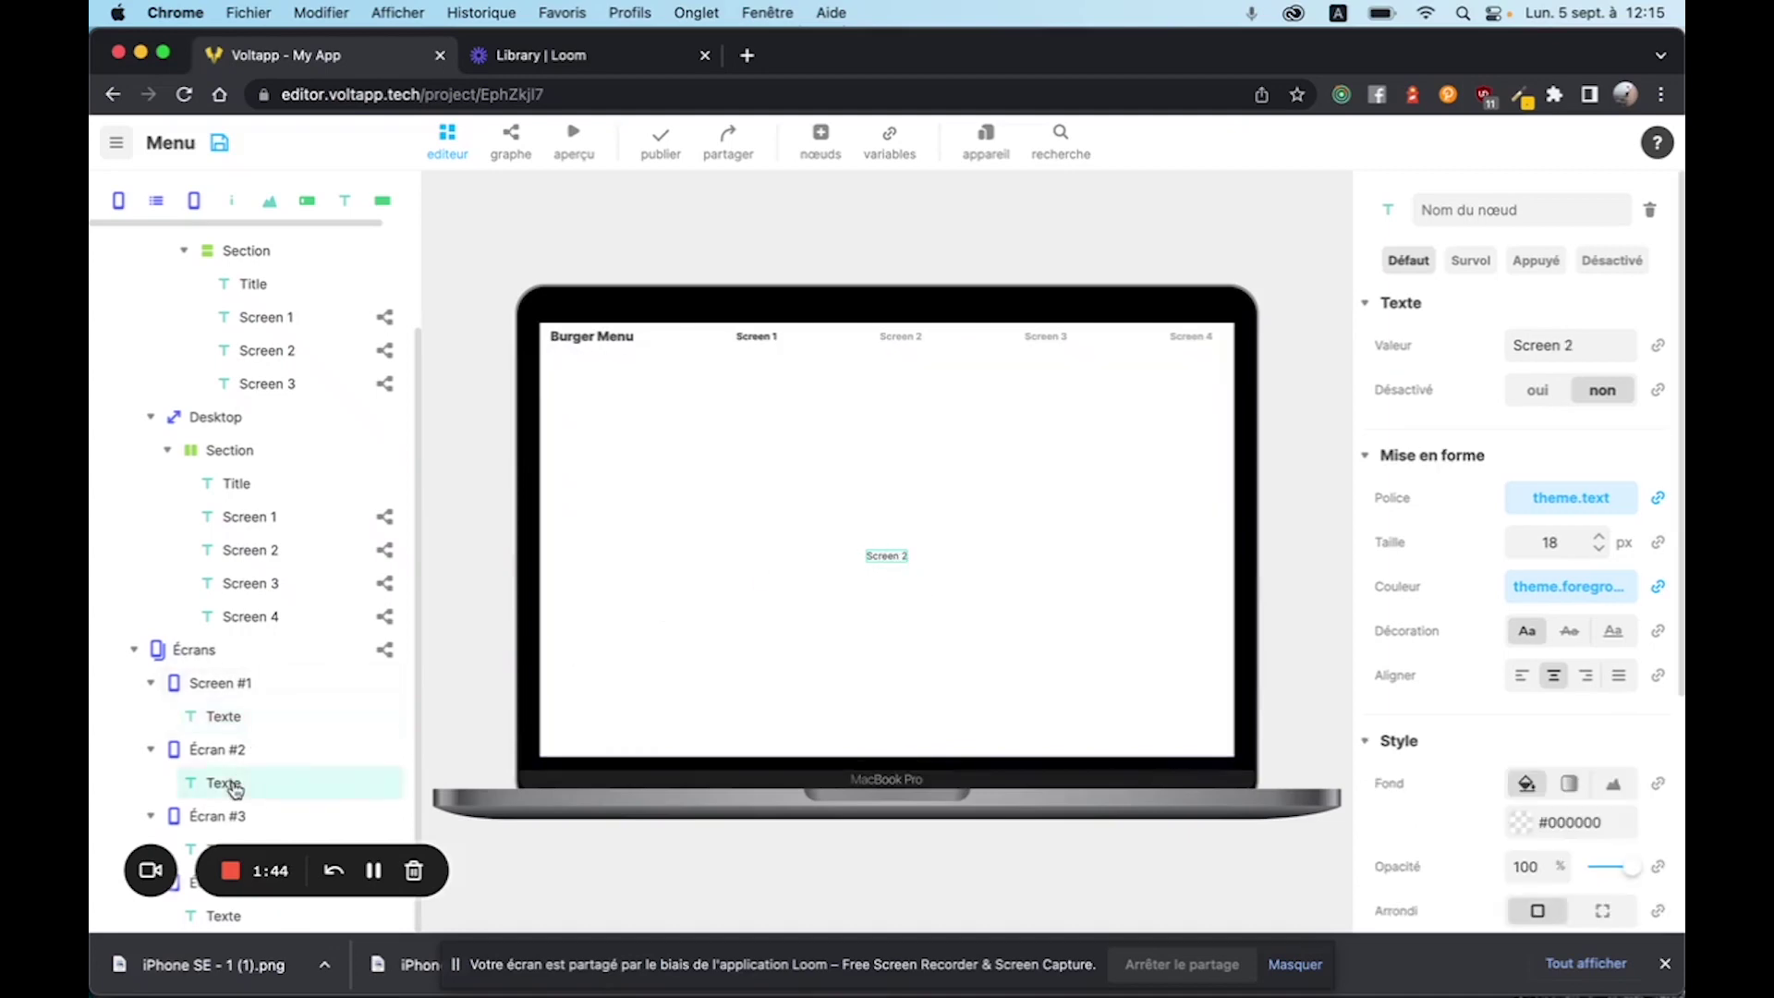
pyautogui.click(198, 843)
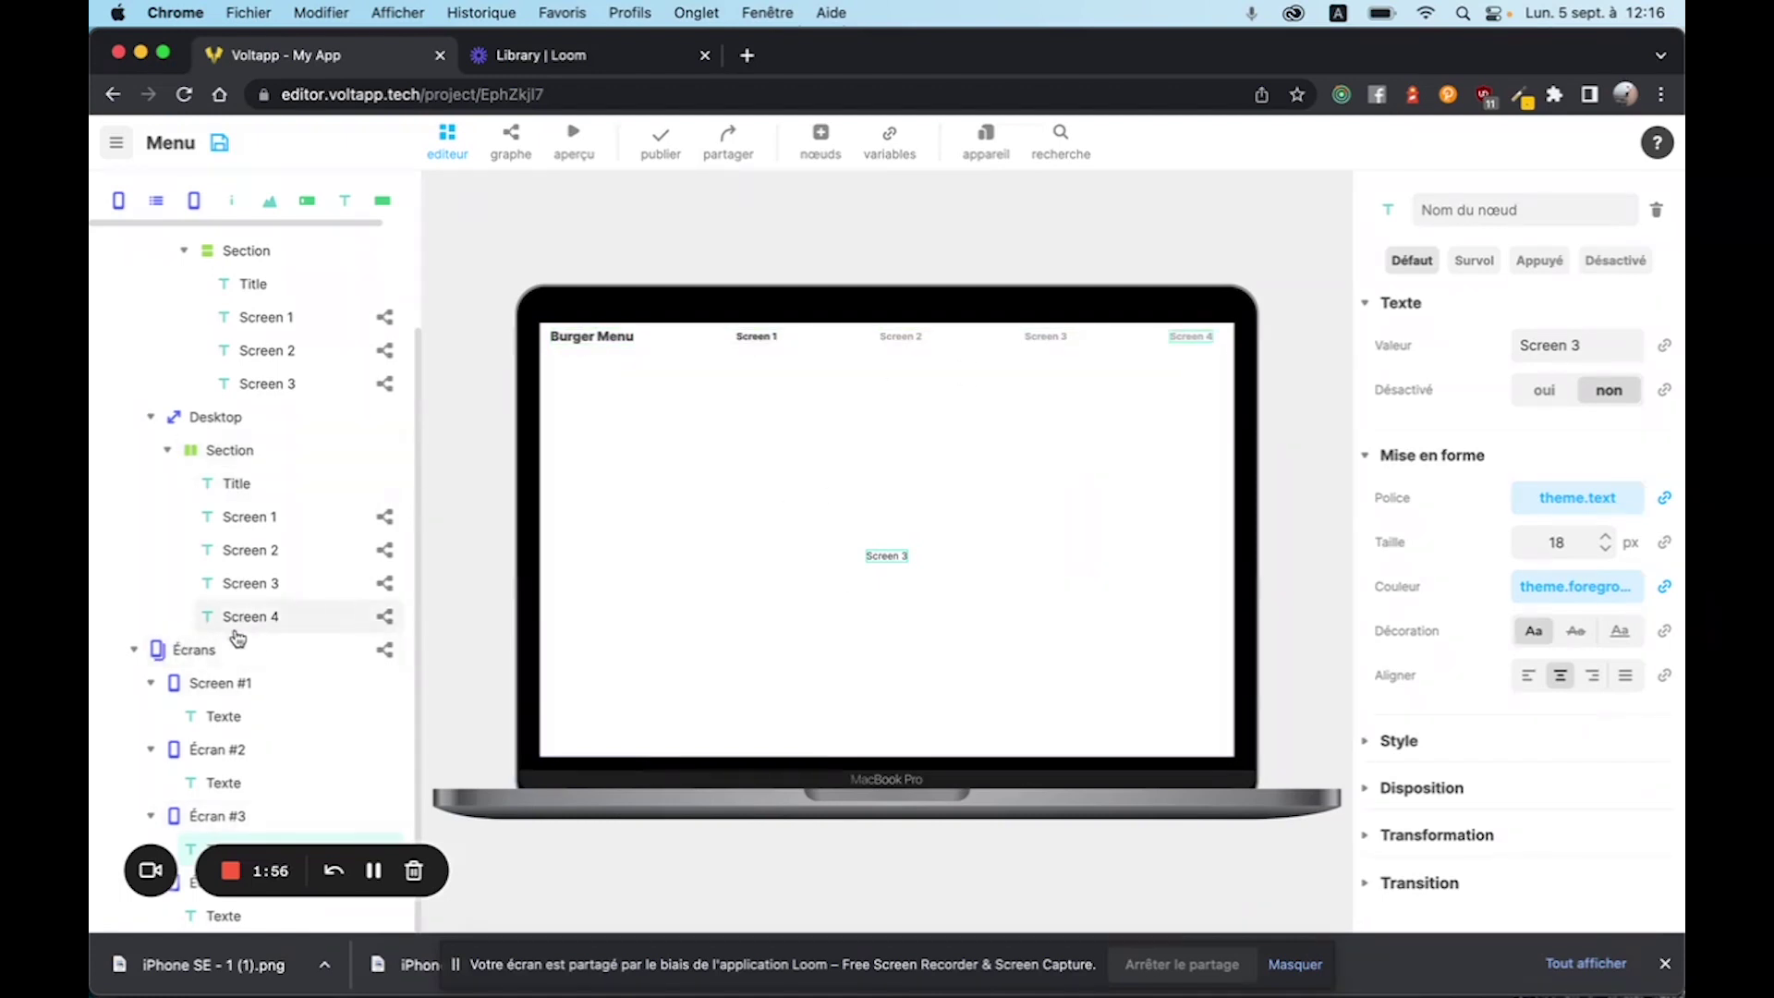
# Open the graph of the Écrans node and inspect its observer currentScreen and switch sélection unique blocks.
pyautogui.scroll(5, 237, 638)
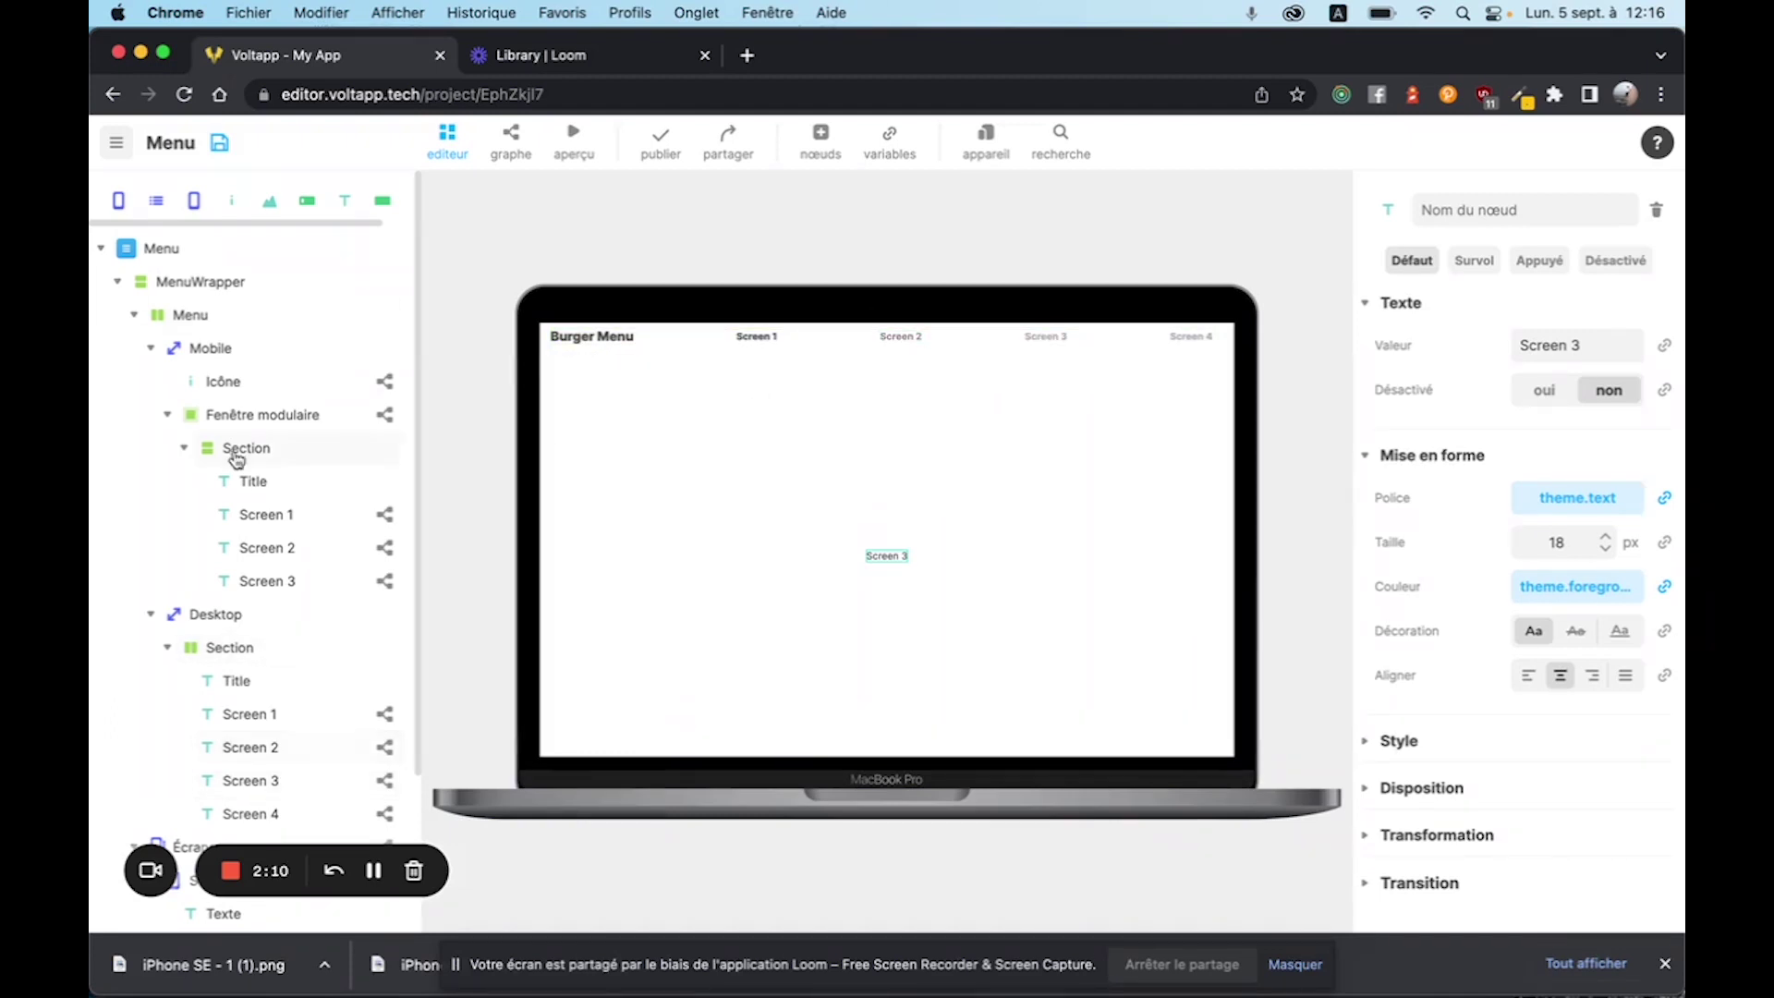
pyautogui.scroll(-4, 268, 540)
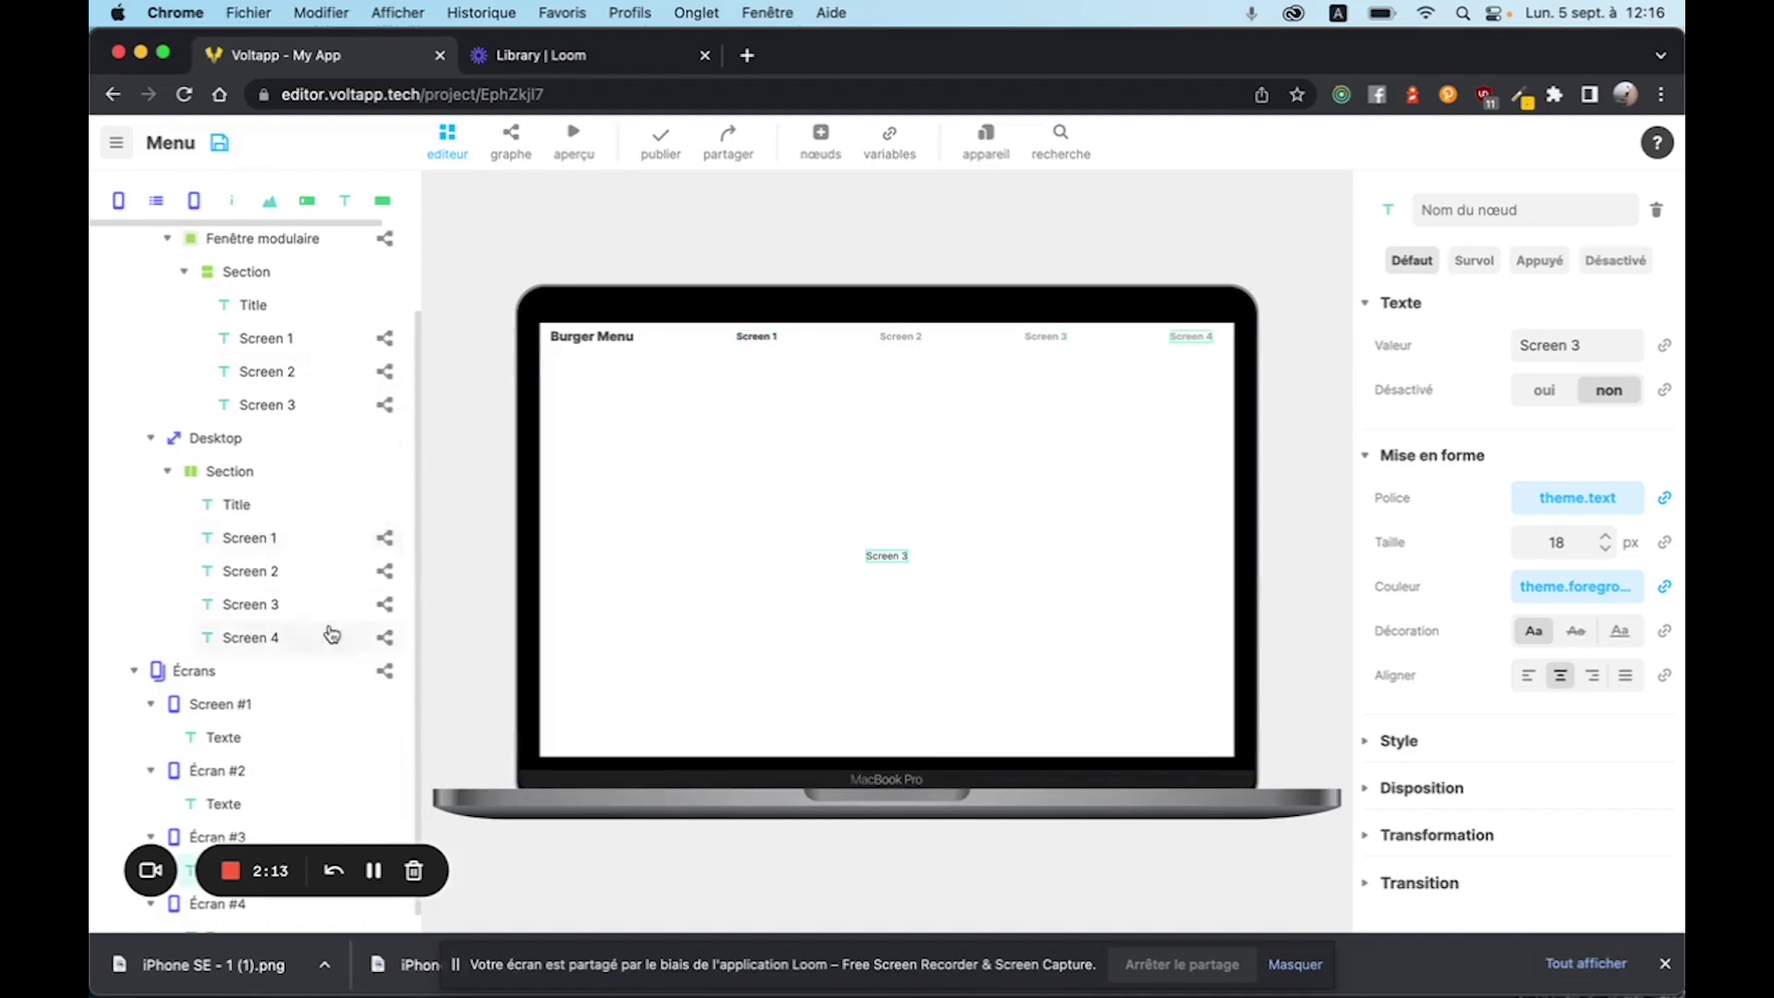
pyautogui.click(385, 673)
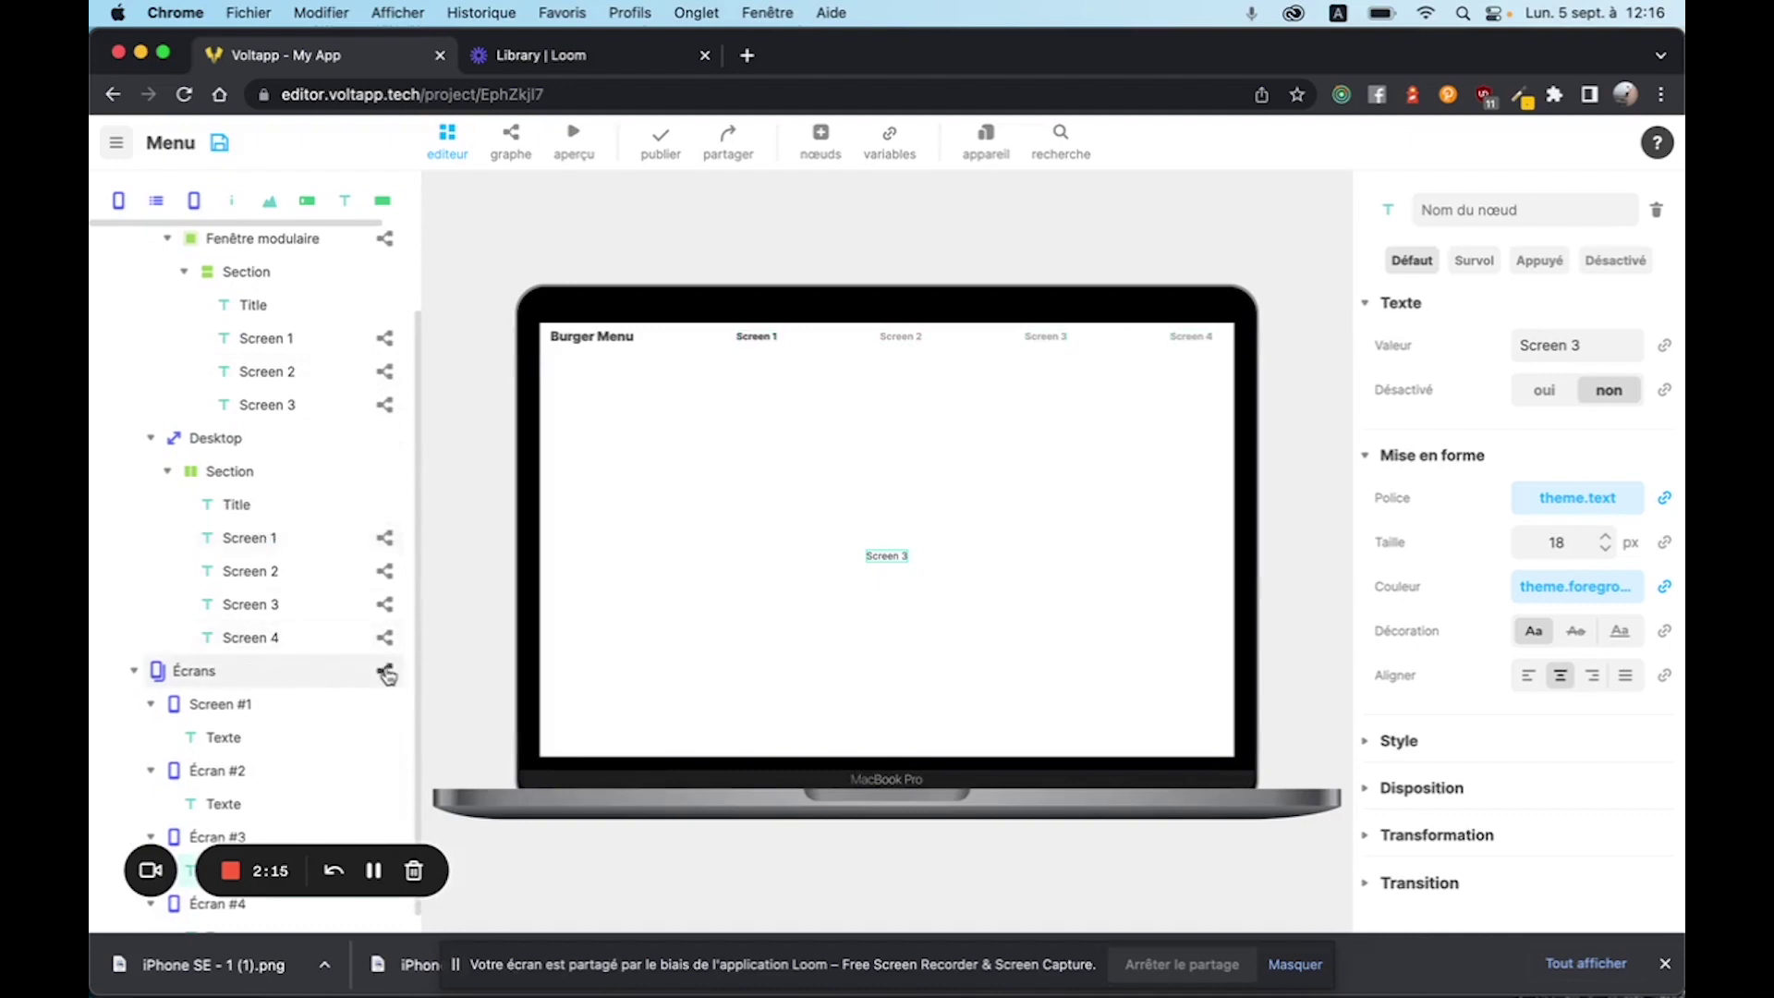
pyautogui.moveTo(727, 669); pyautogui.dragTo(669, 638)
pyautogui.scroll(5, 653, 518)
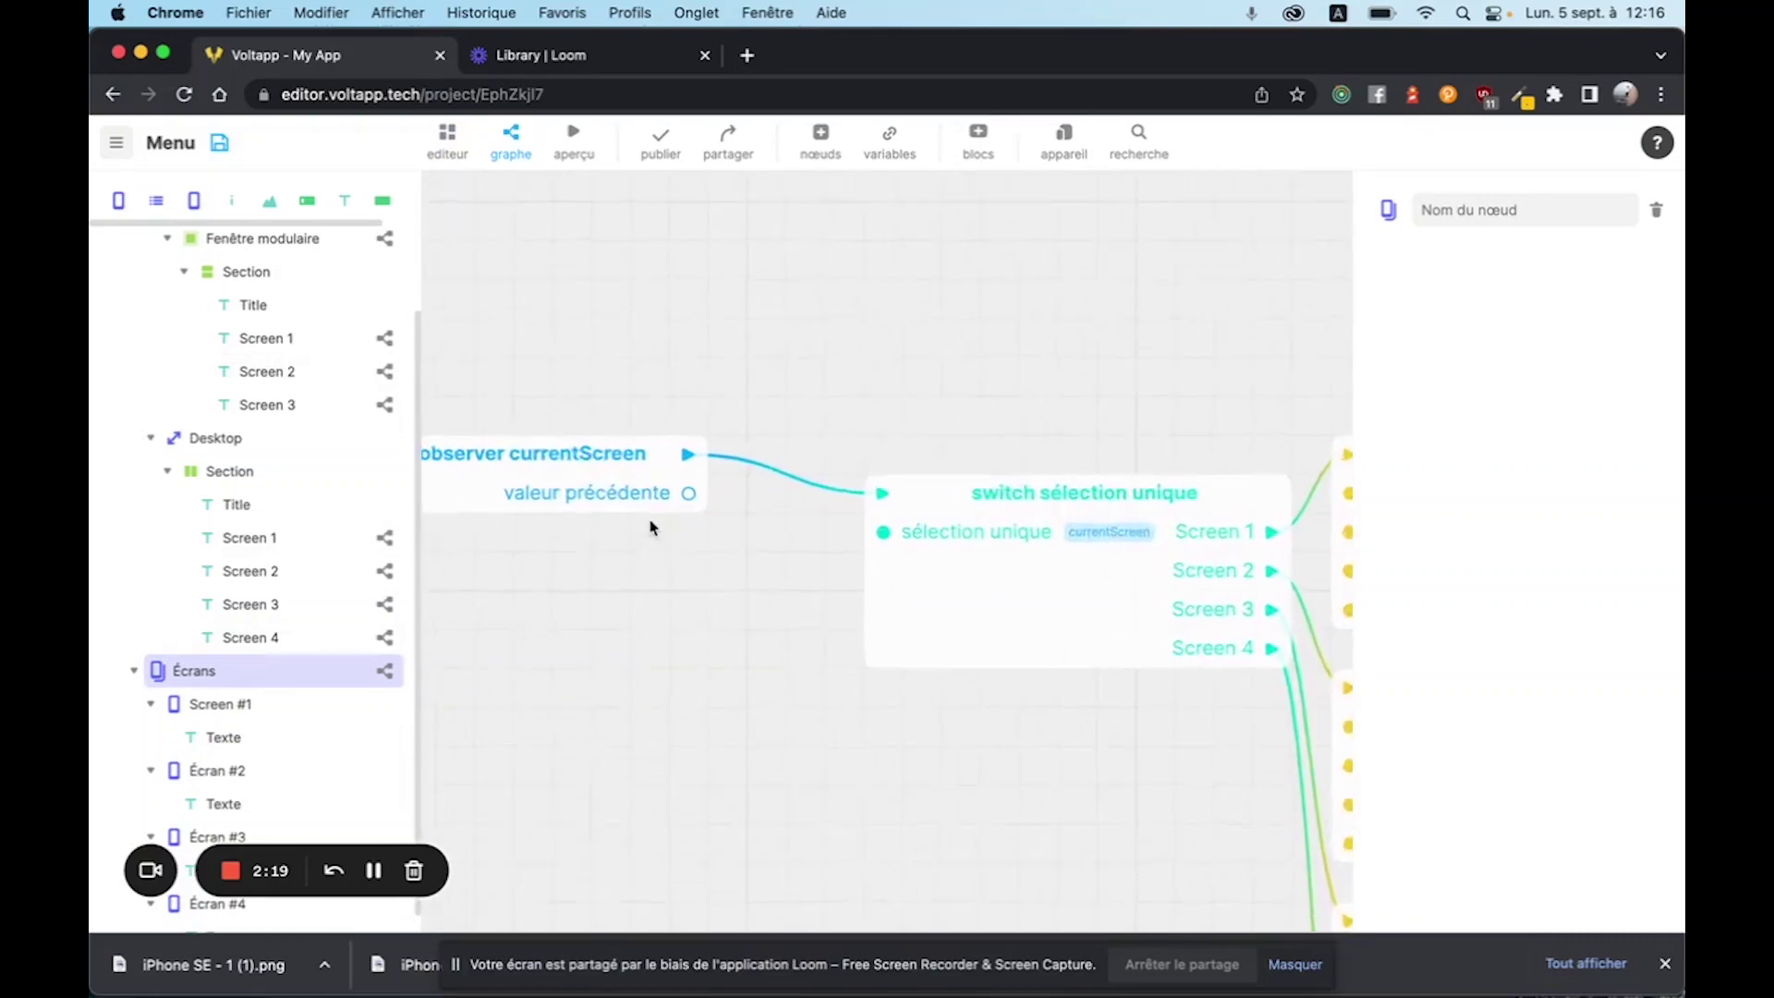
# Check the currentScreen variable's type and options among the project variables, and close the dialog.
pyautogui.click(890, 140)
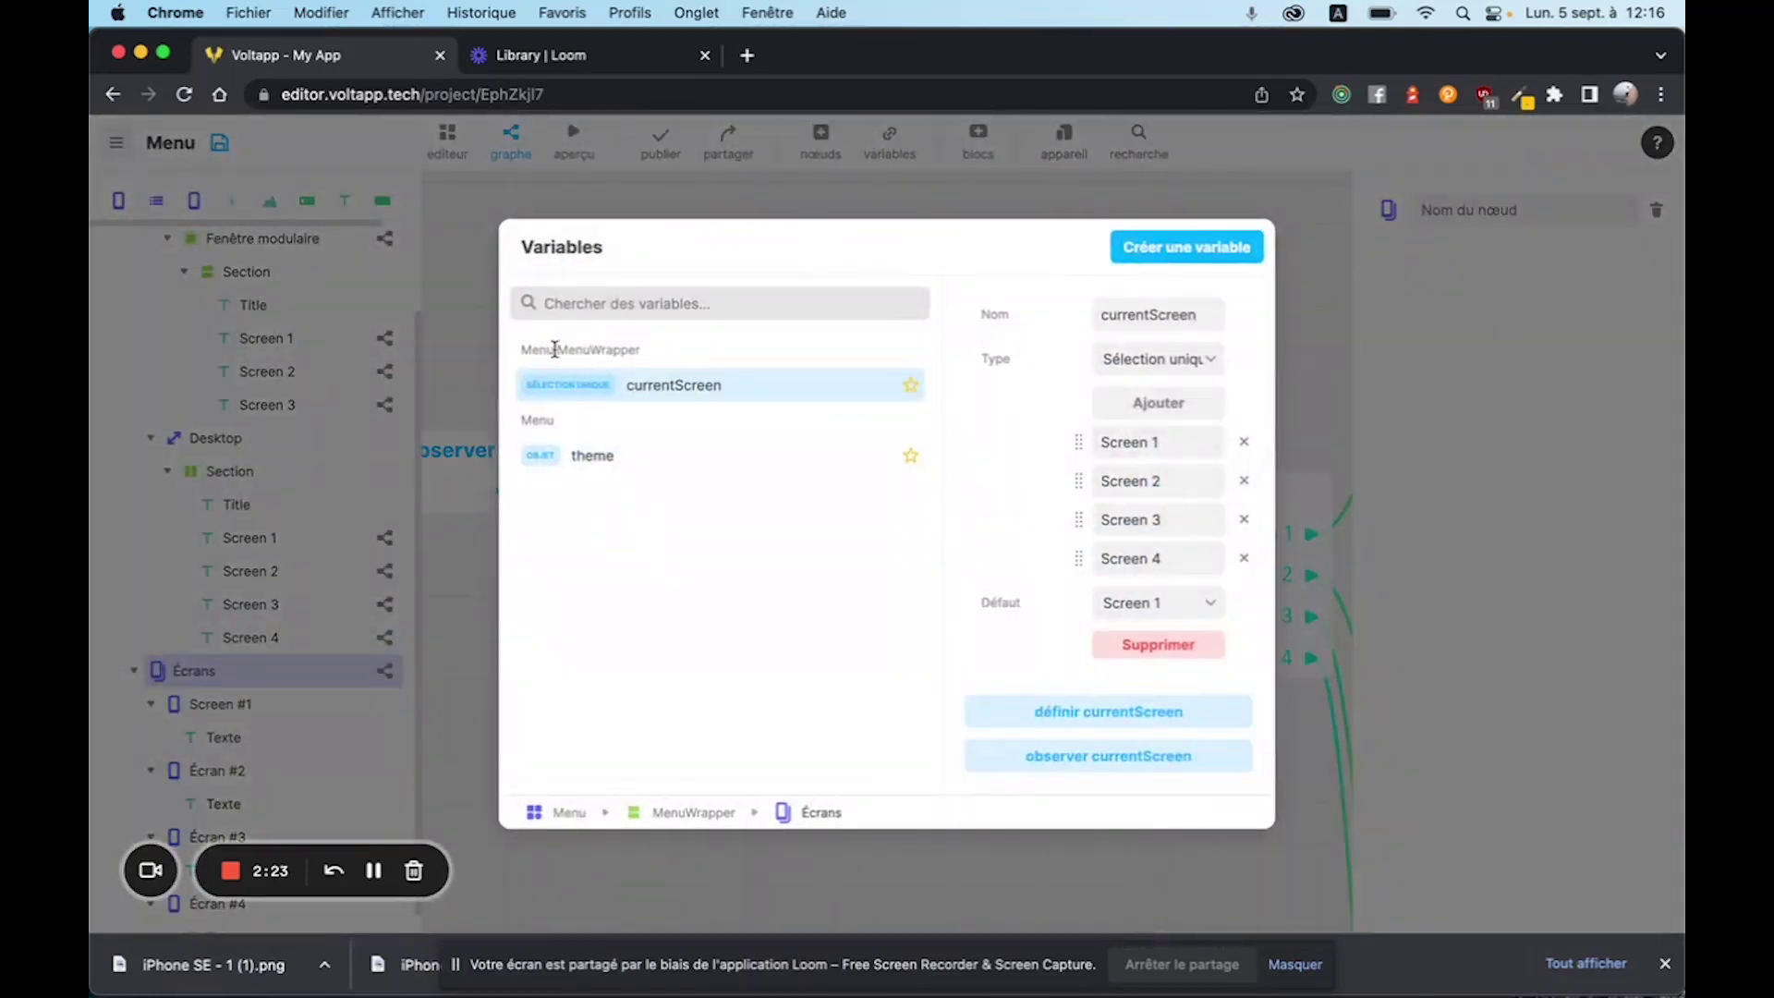
pyautogui.click(469, 280)
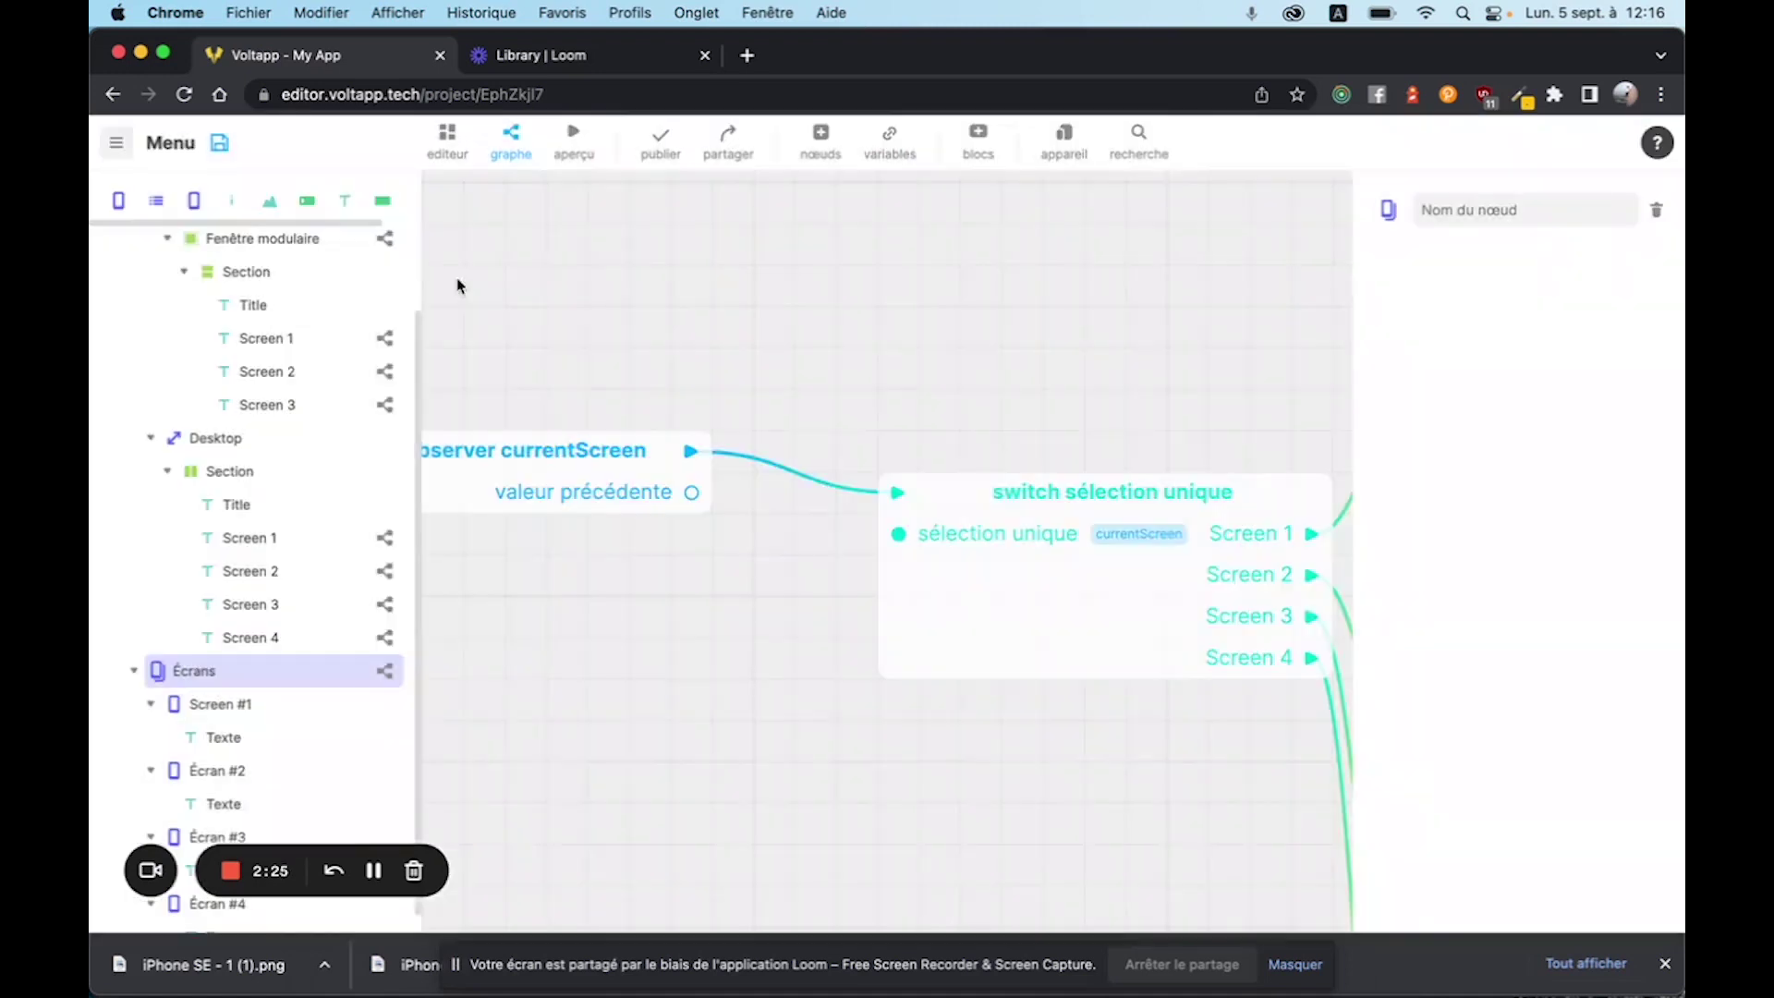
pyautogui.scroll(3, 259, 313)
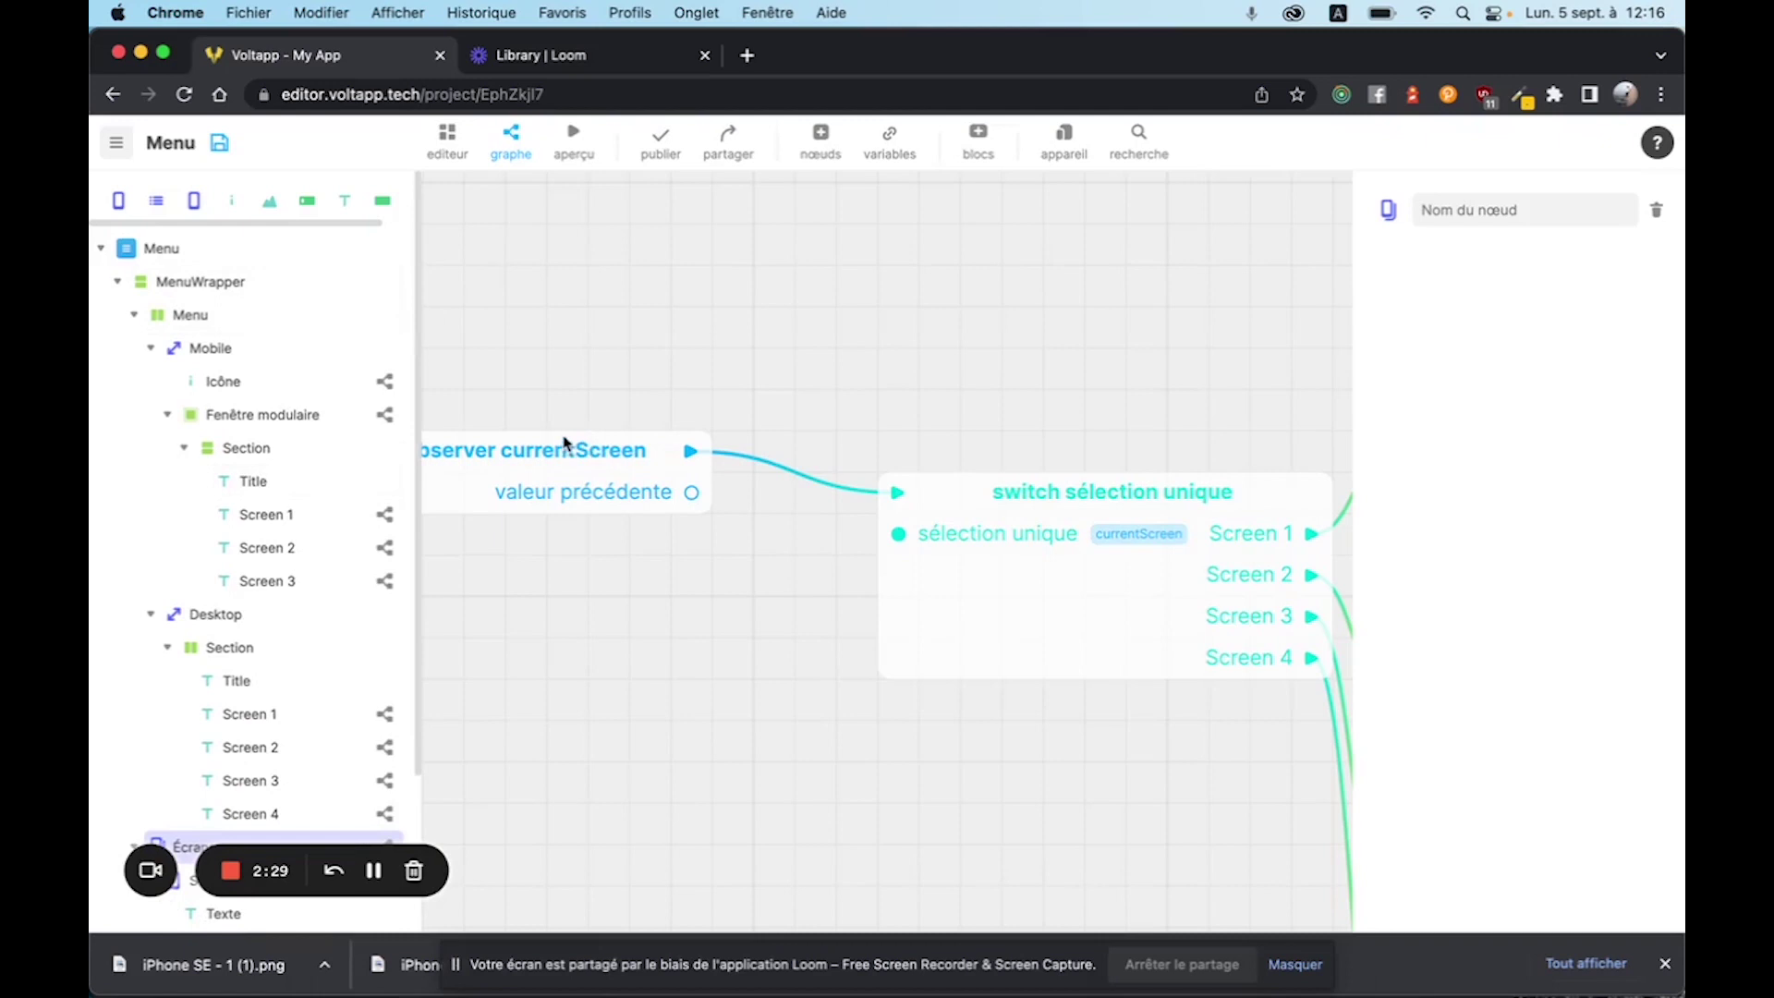
# Examine how the observer currentScreen block feeds the switch sélection unique block and its changer d'écran branches.
pyautogui.moveTo(605, 391); pyautogui.dragTo(721, 347)
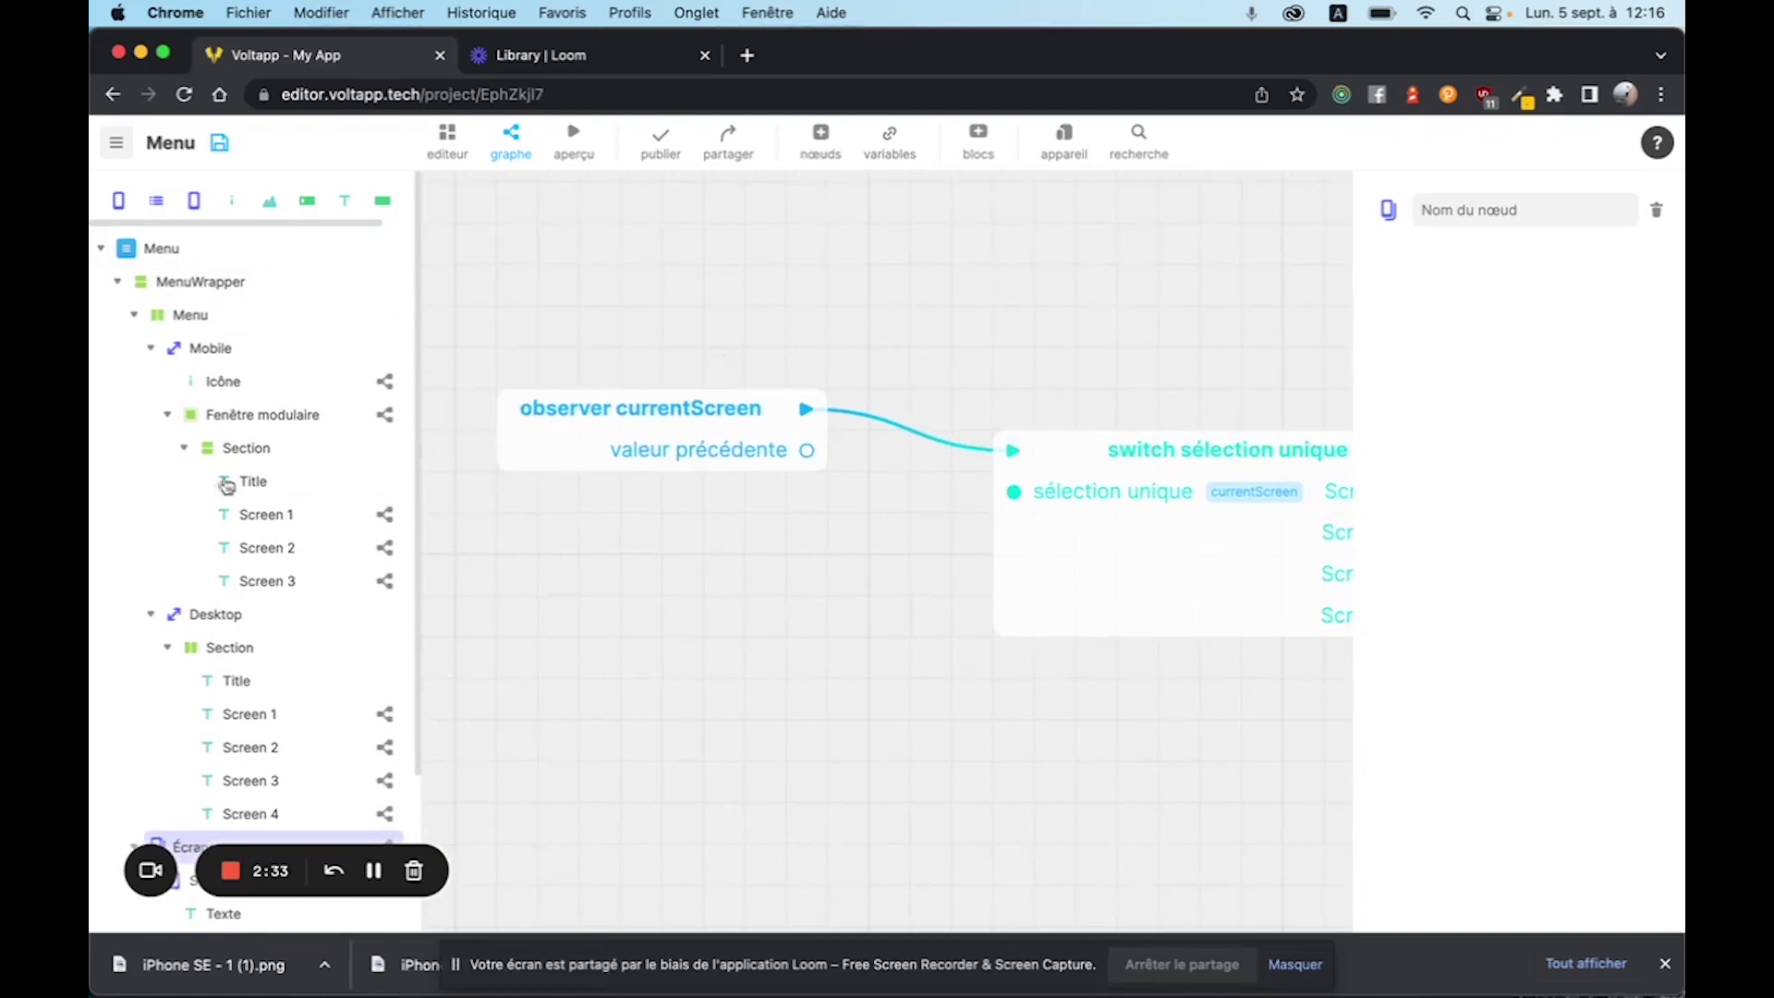
pyautogui.scroll(-3, 293, 658)
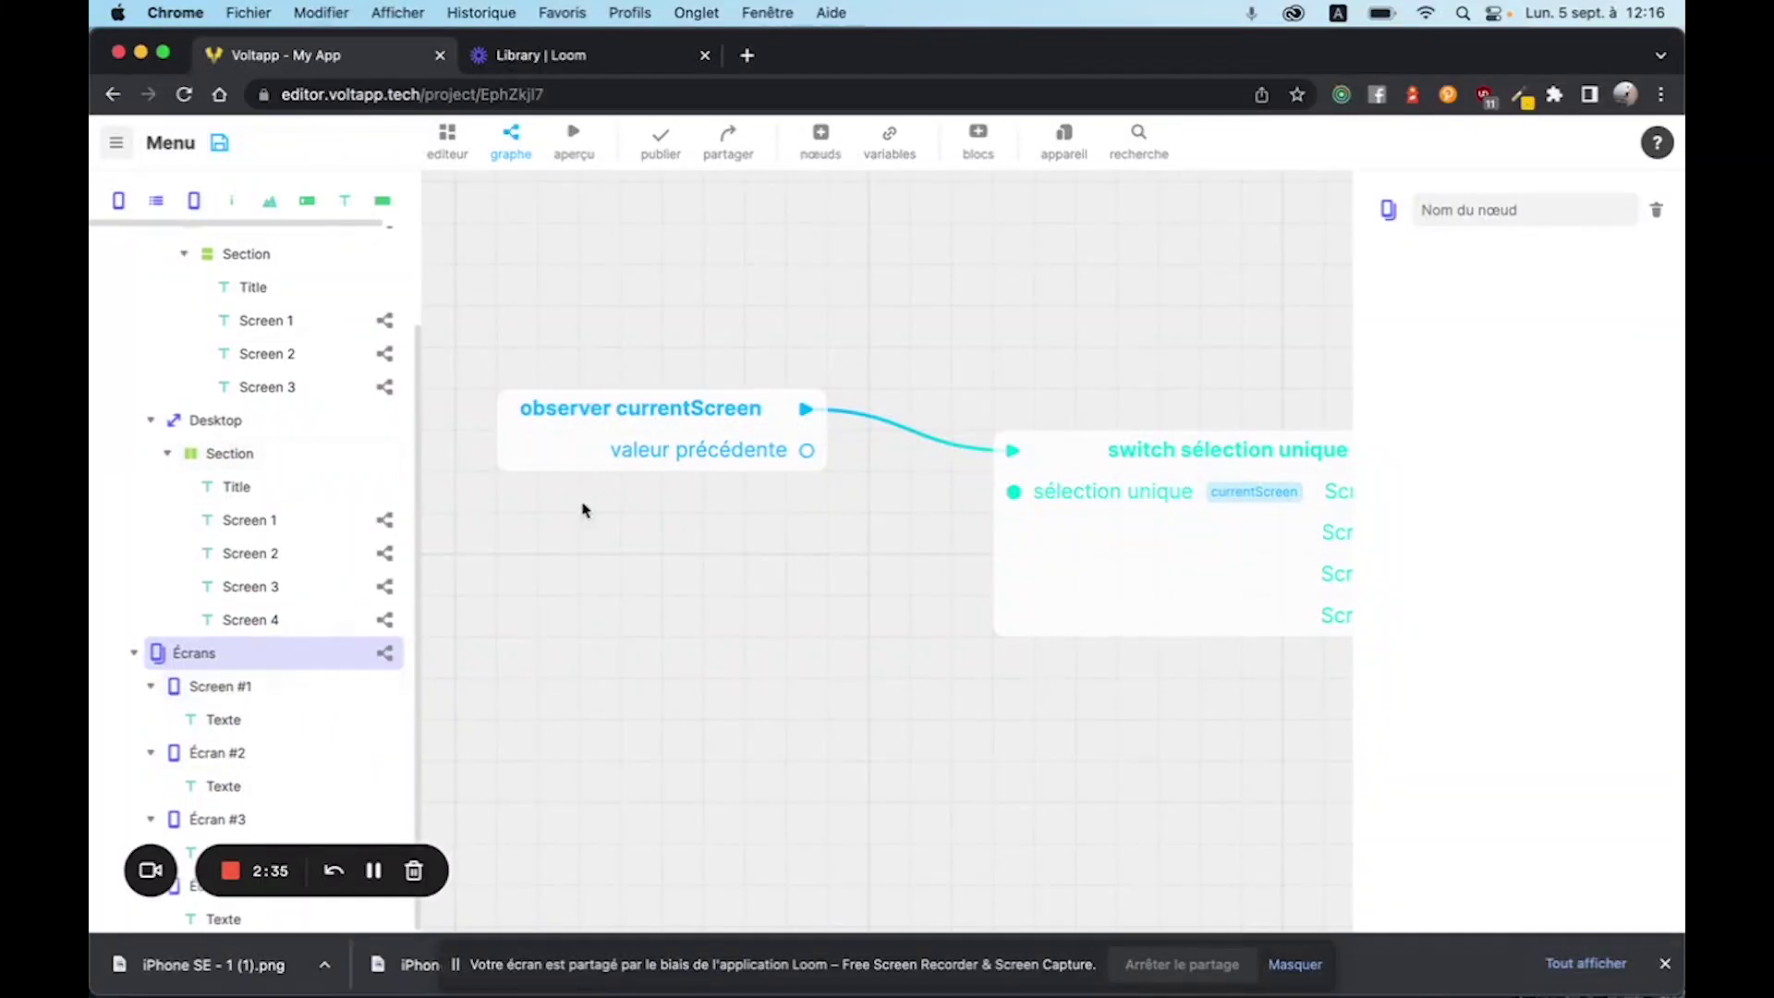
pyautogui.click(624, 422)
pyautogui.moveTo(867, 617); pyautogui.dragTo(529, 621)
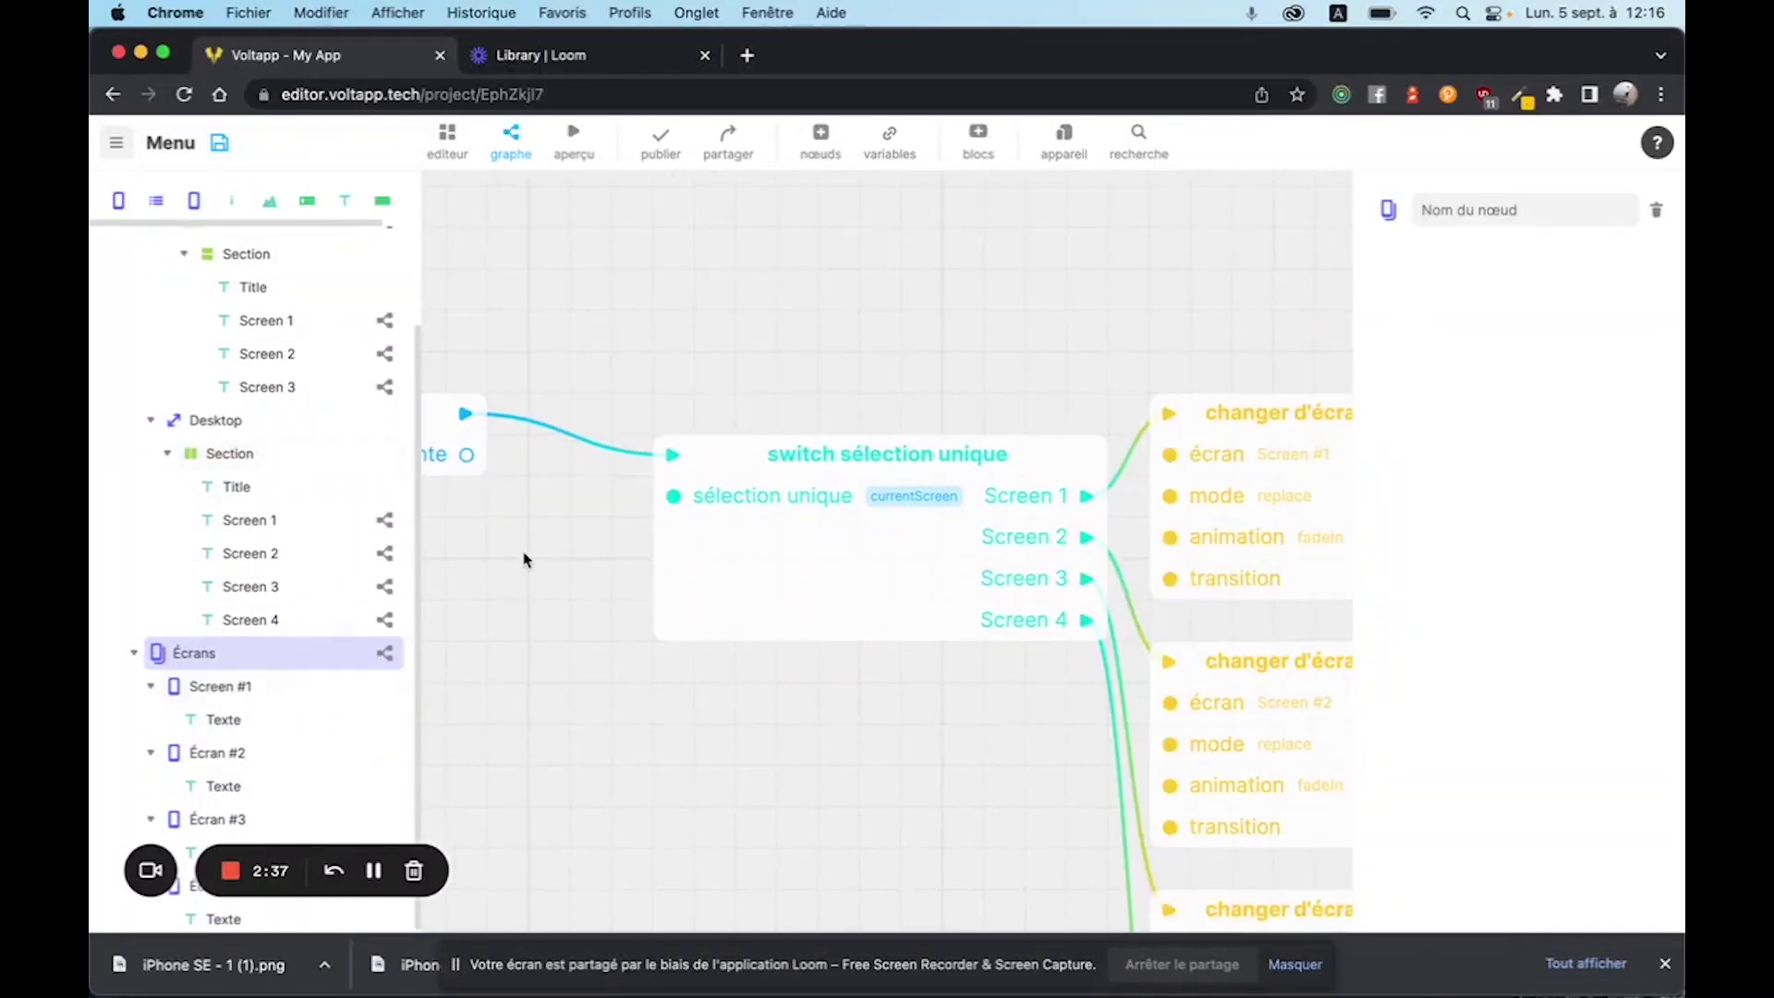
pyautogui.moveTo(527, 559); pyautogui.dragTo(761, 563)
pyautogui.click(578, 430)
pyautogui.scroll(-5, 733, 618)
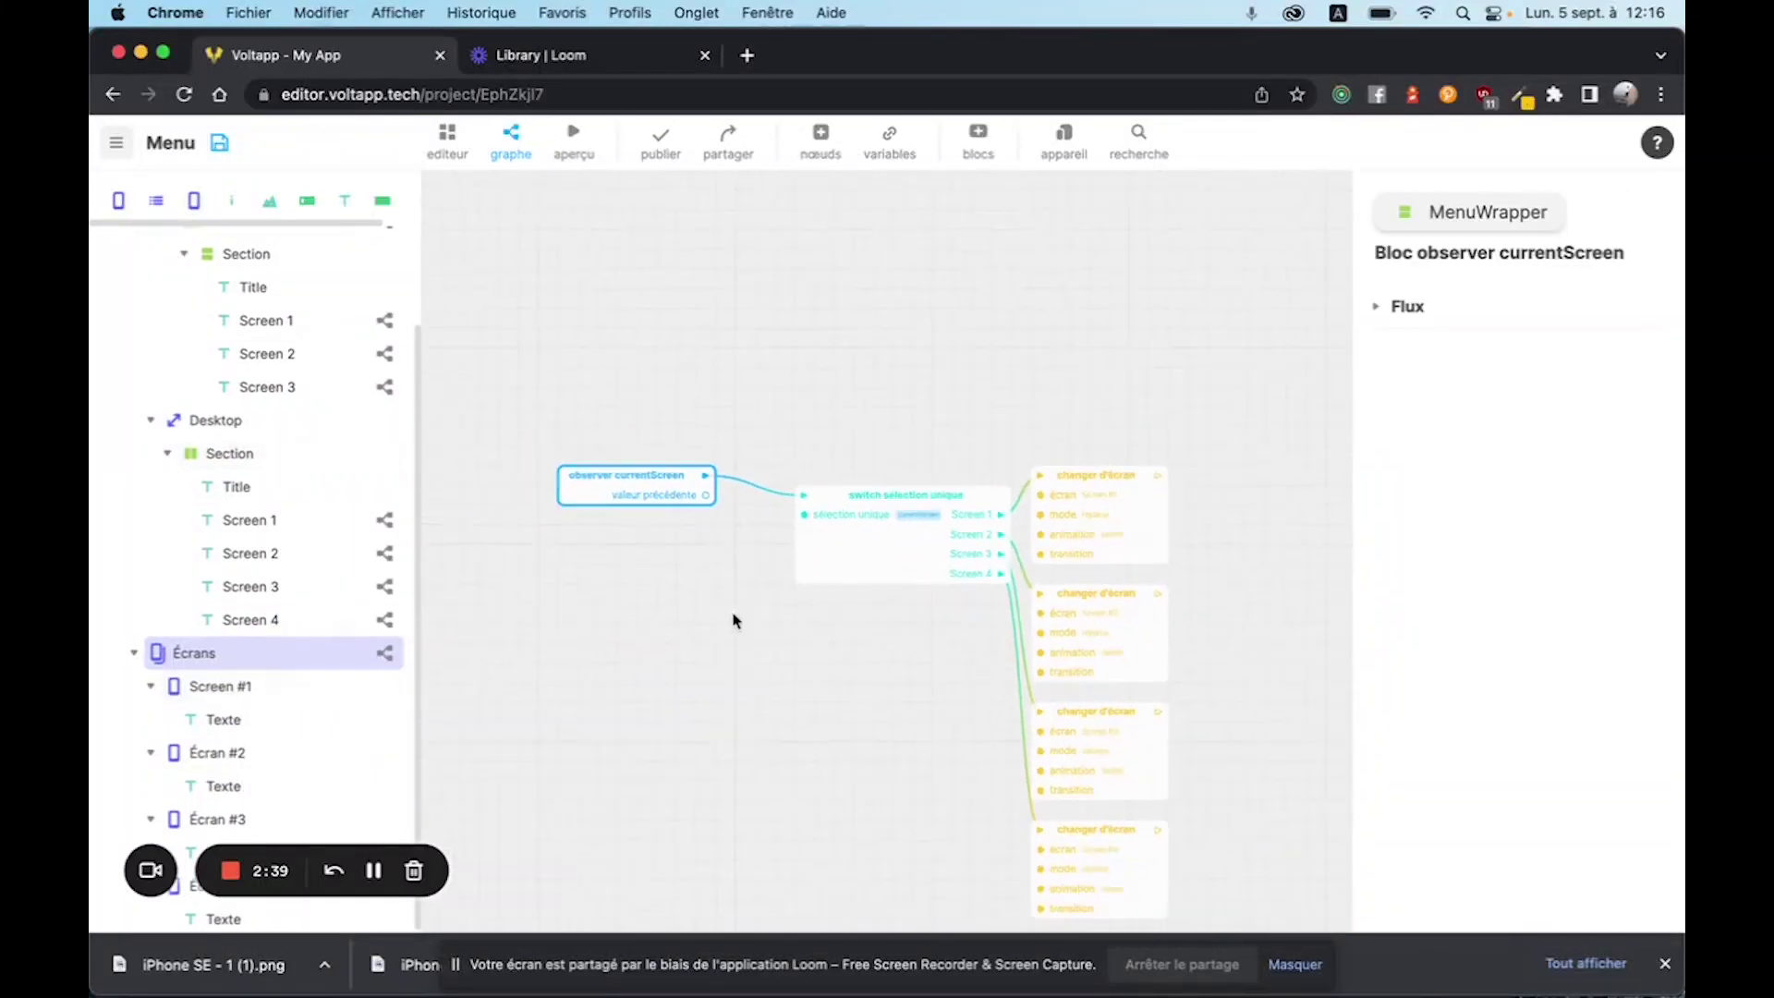
pyautogui.click(662, 736)
pyautogui.scroll(4, 662, 736)
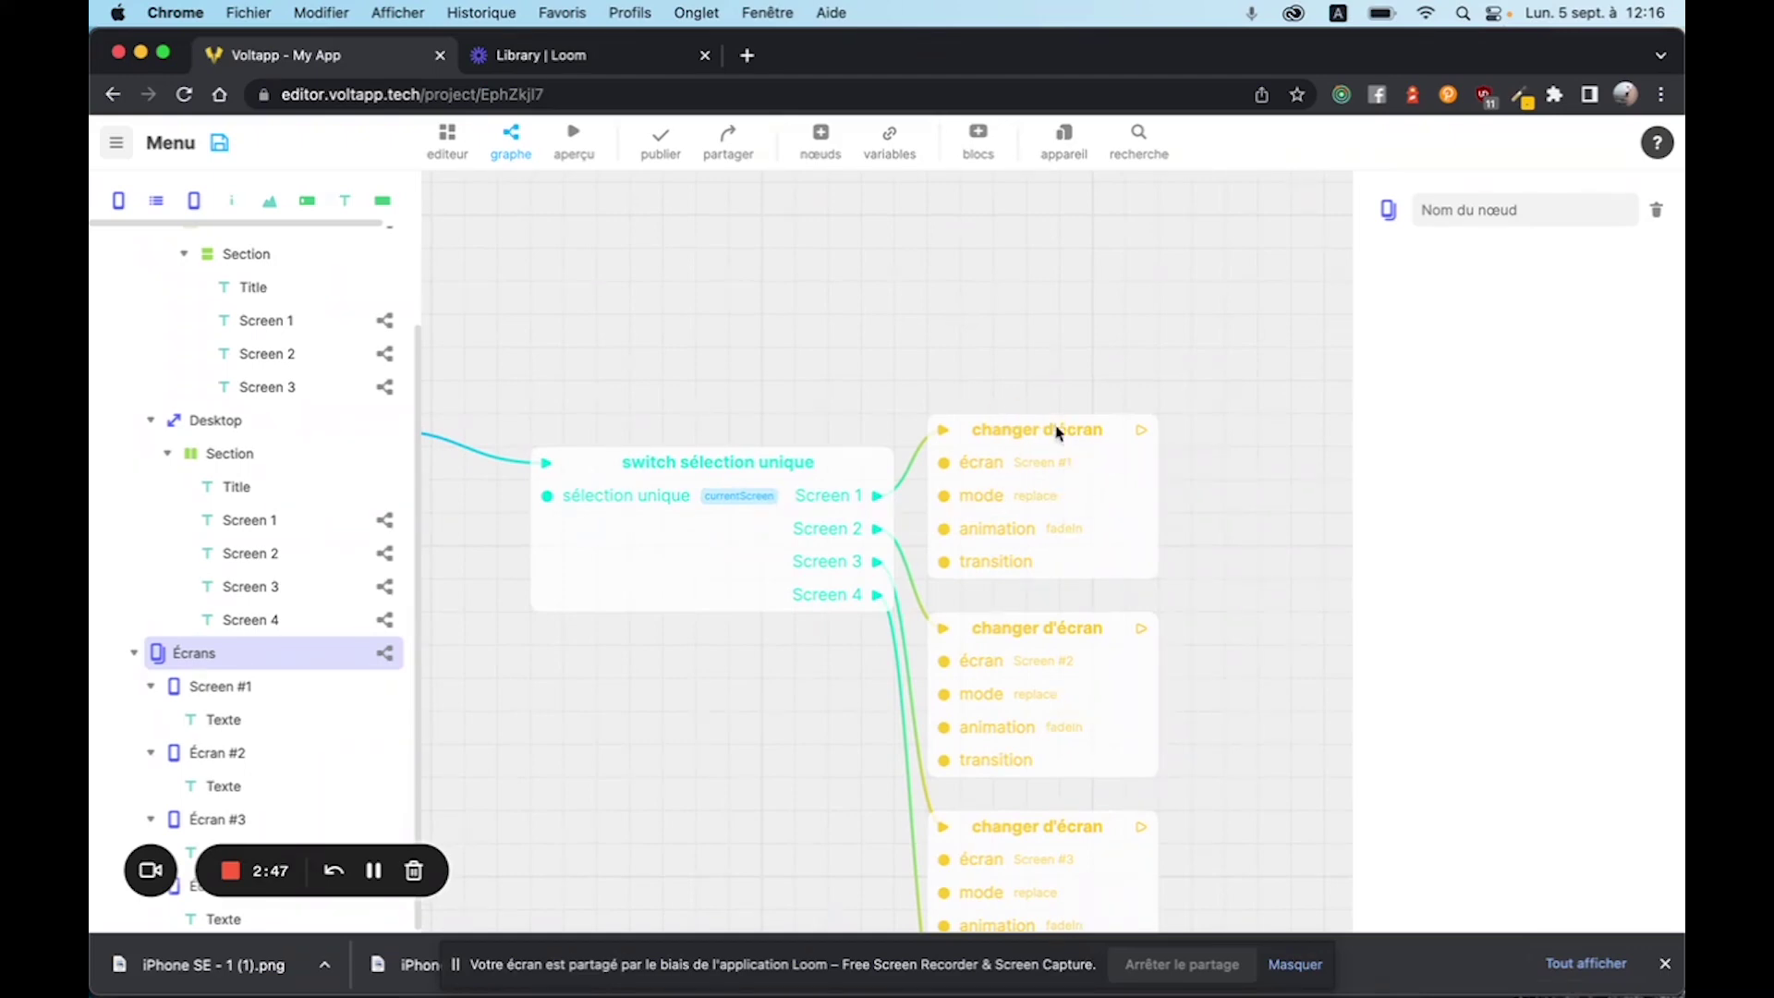
# Inspect the changer d'écran blocks for Screen #1 and Screen #2 and their links to the switch outputs.
pyautogui.click(1059, 449)
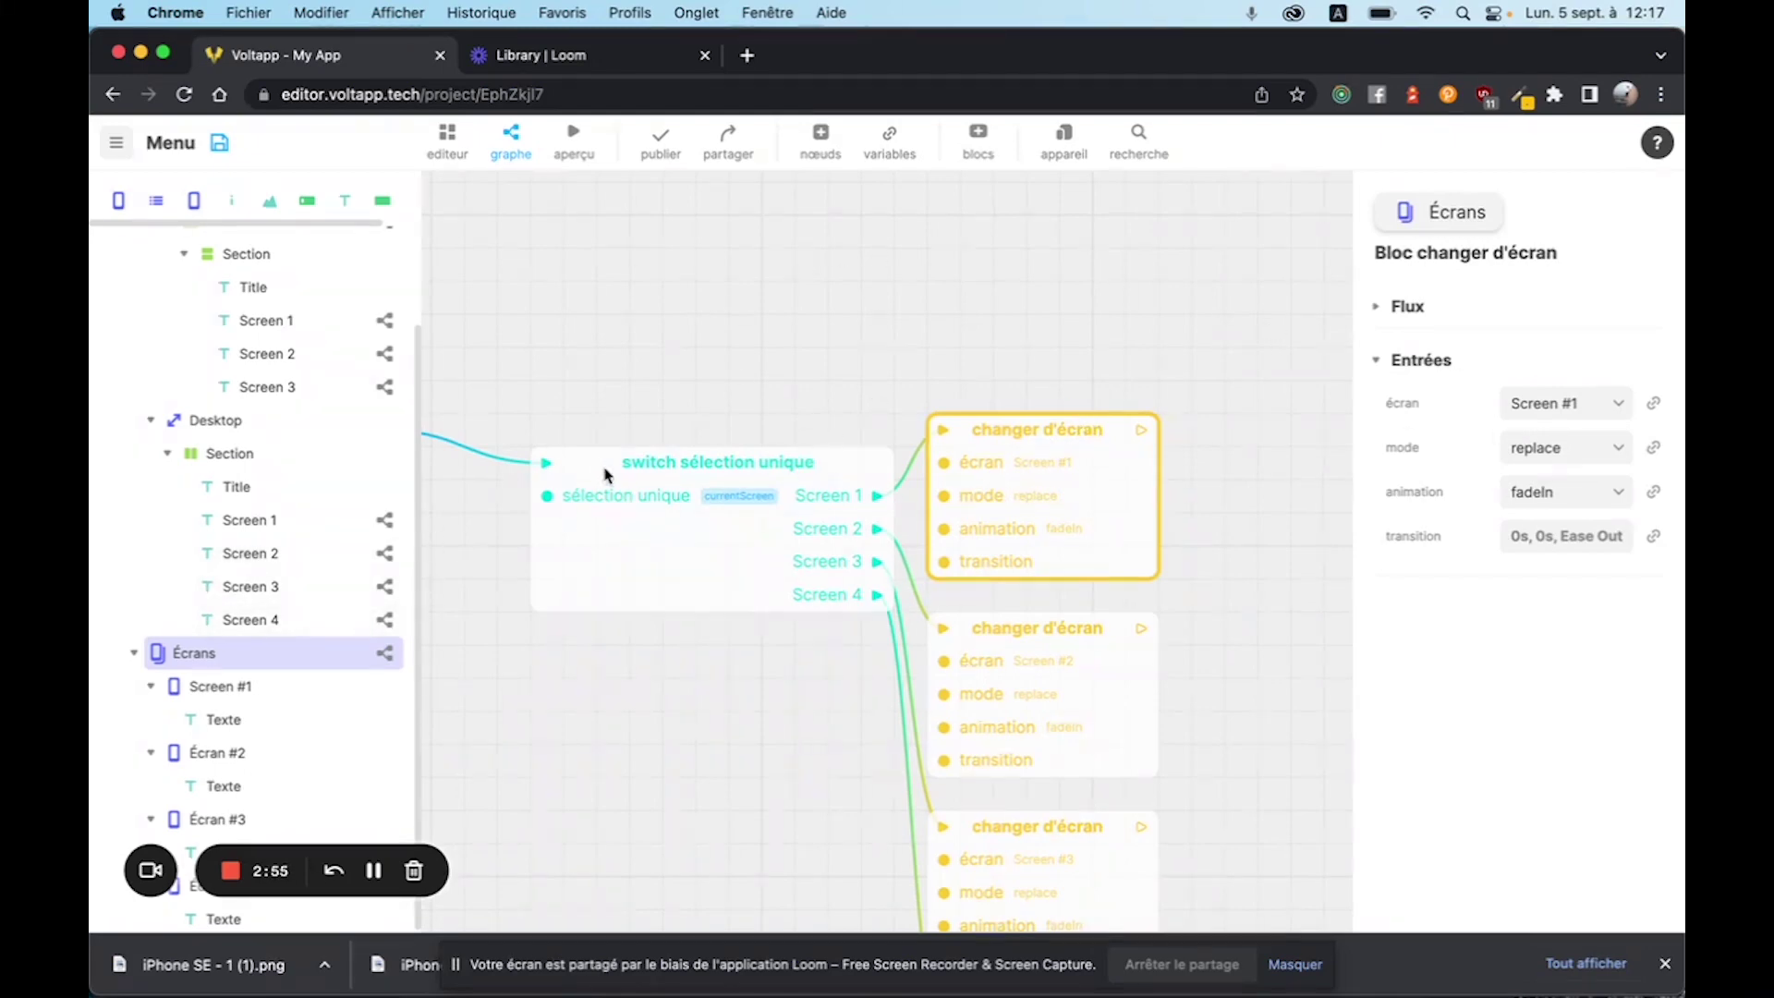
pyautogui.scroll(-1, 605, 474)
pyautogui.scroll(2, 694, 478)
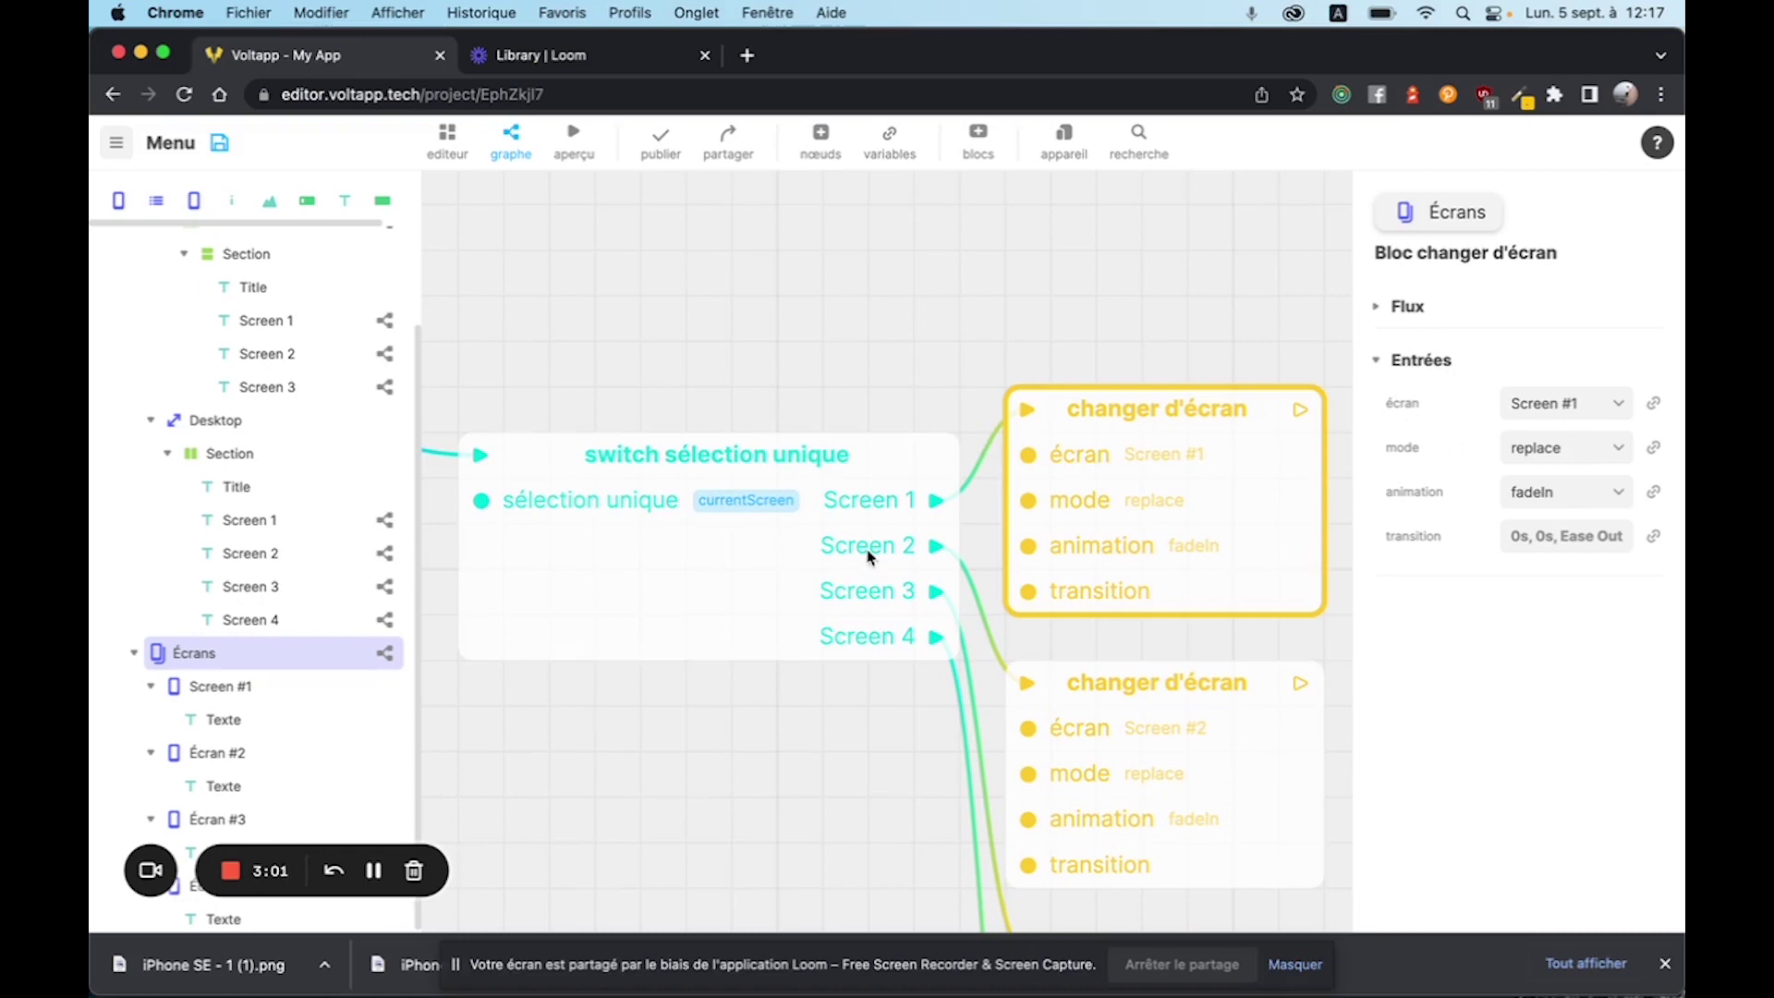
pyautogui.scroll(-5, 1166, 466)
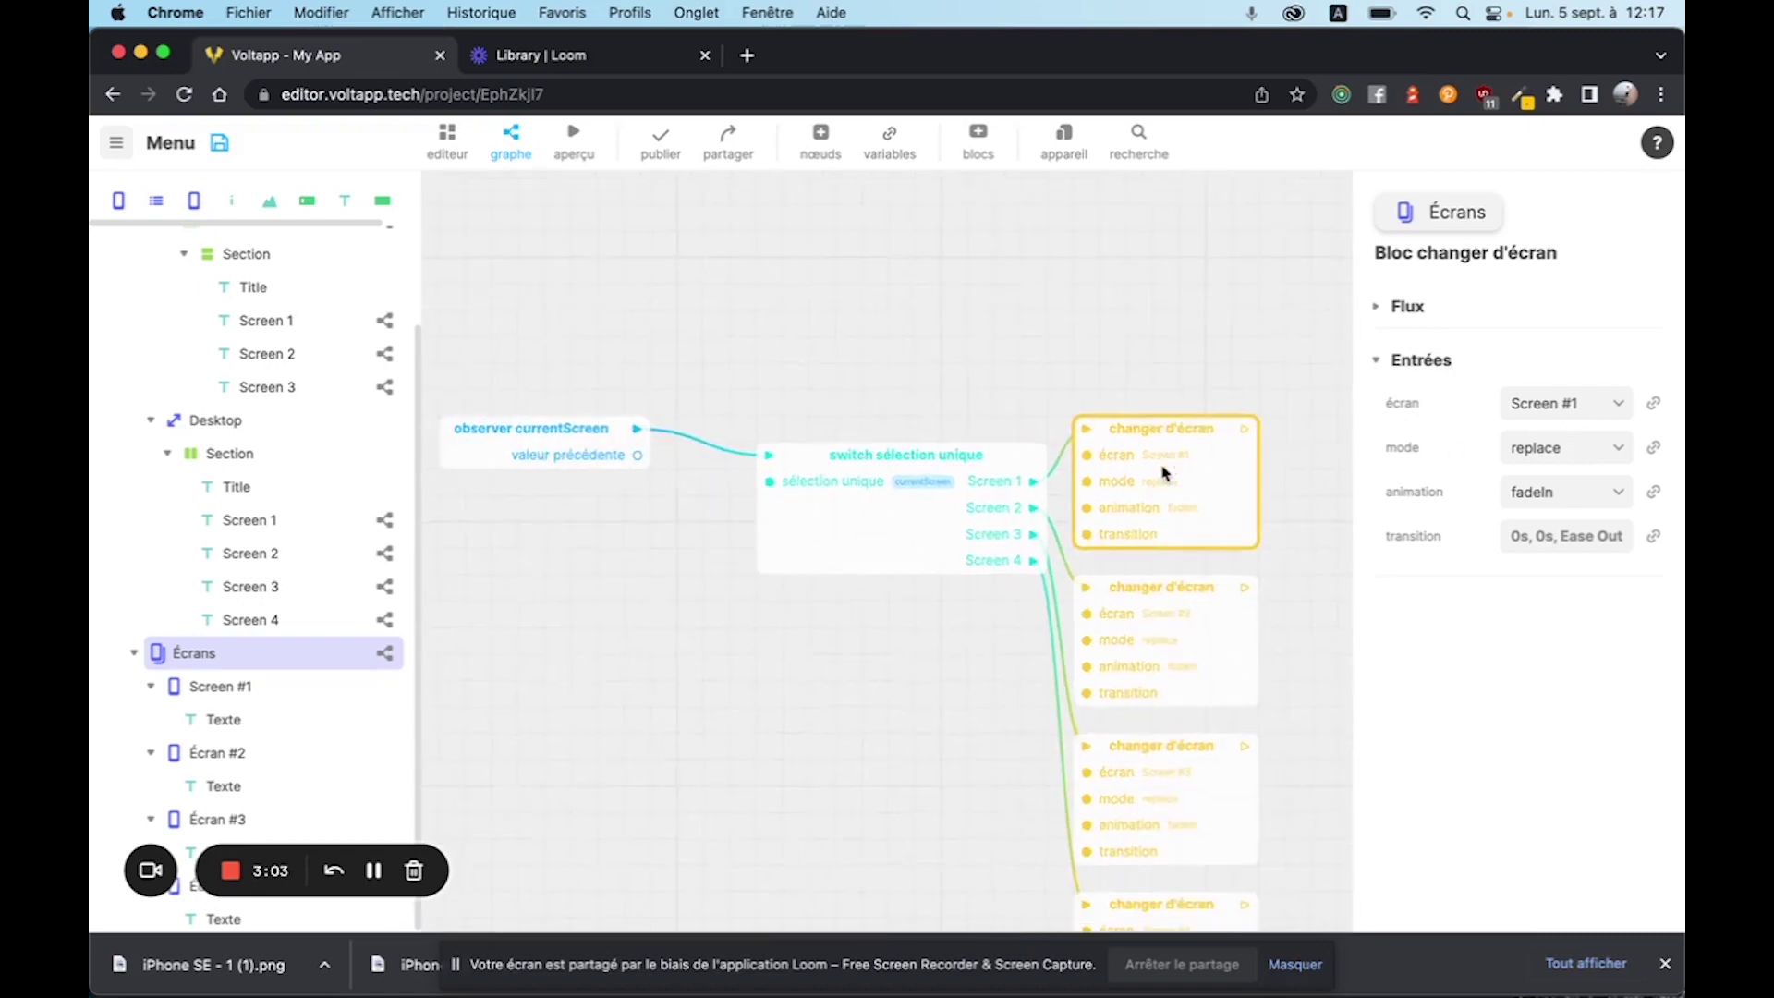
pyautogui.click(812, 495)
pyautogui.scroll(-1, 894, 374)
pyautogui.click(1046, 413)
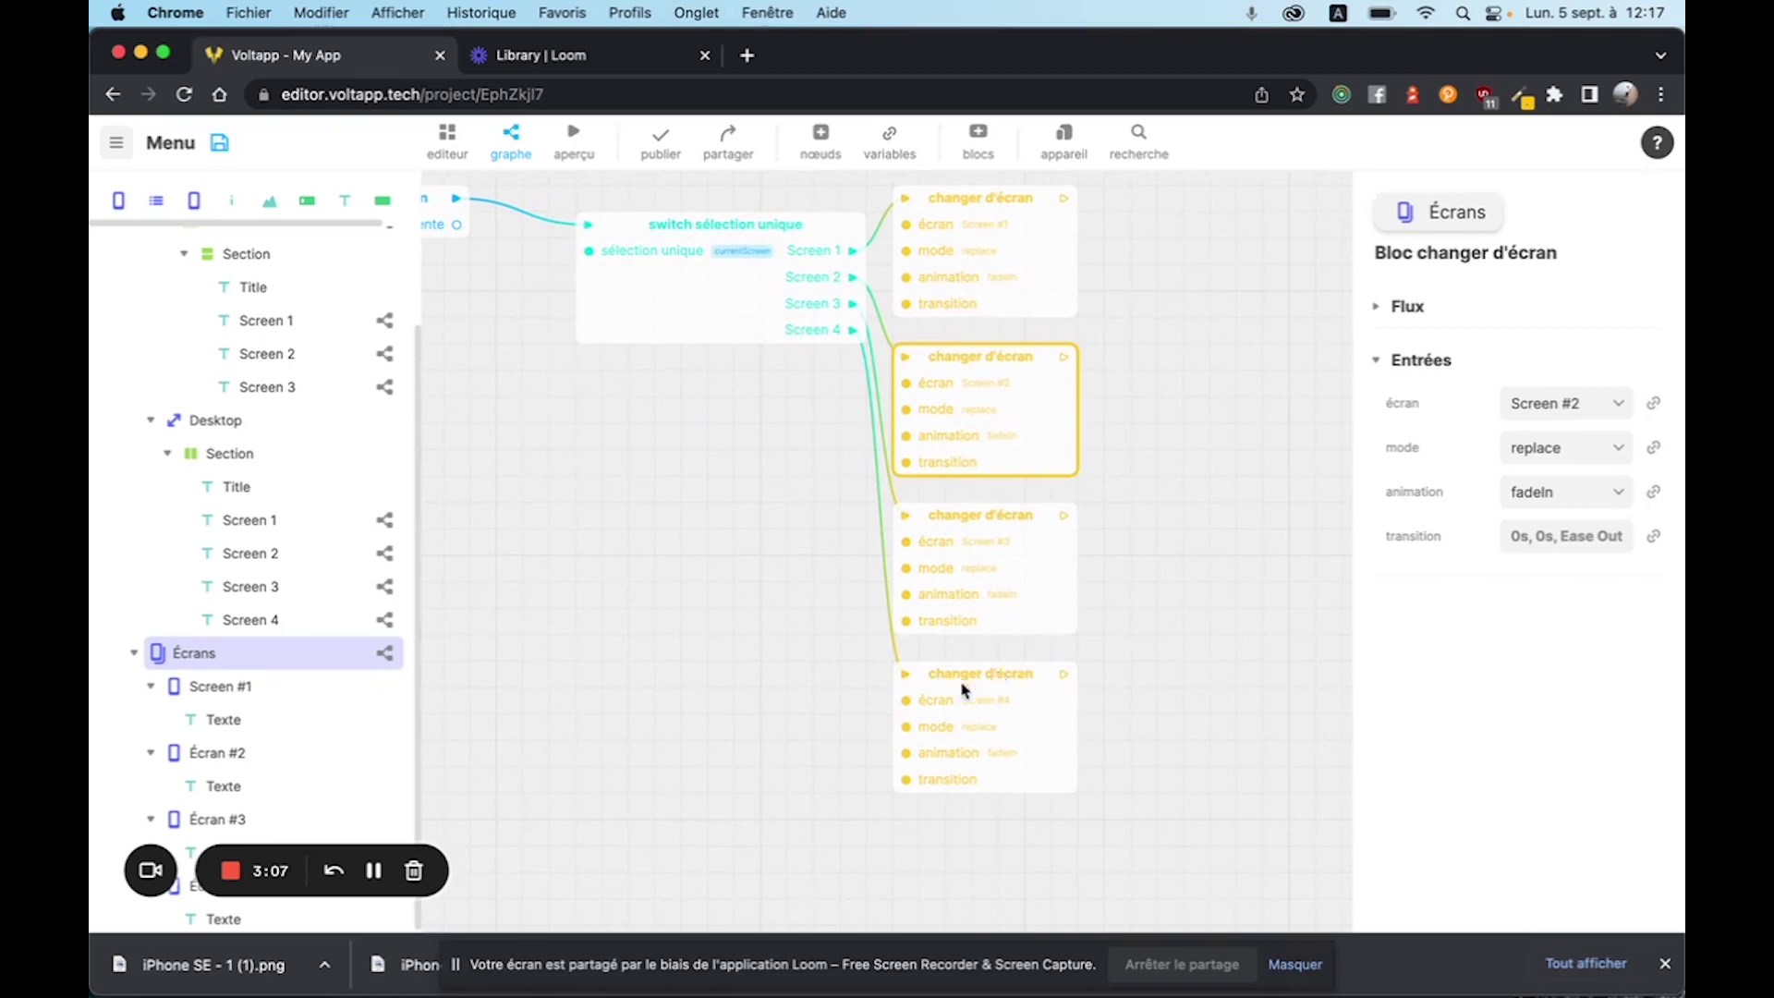
pyautogui.scroll(3, 756, 408)
pyautogui.moveTo(756, 407); pyautogui.dragTo(878, 653)
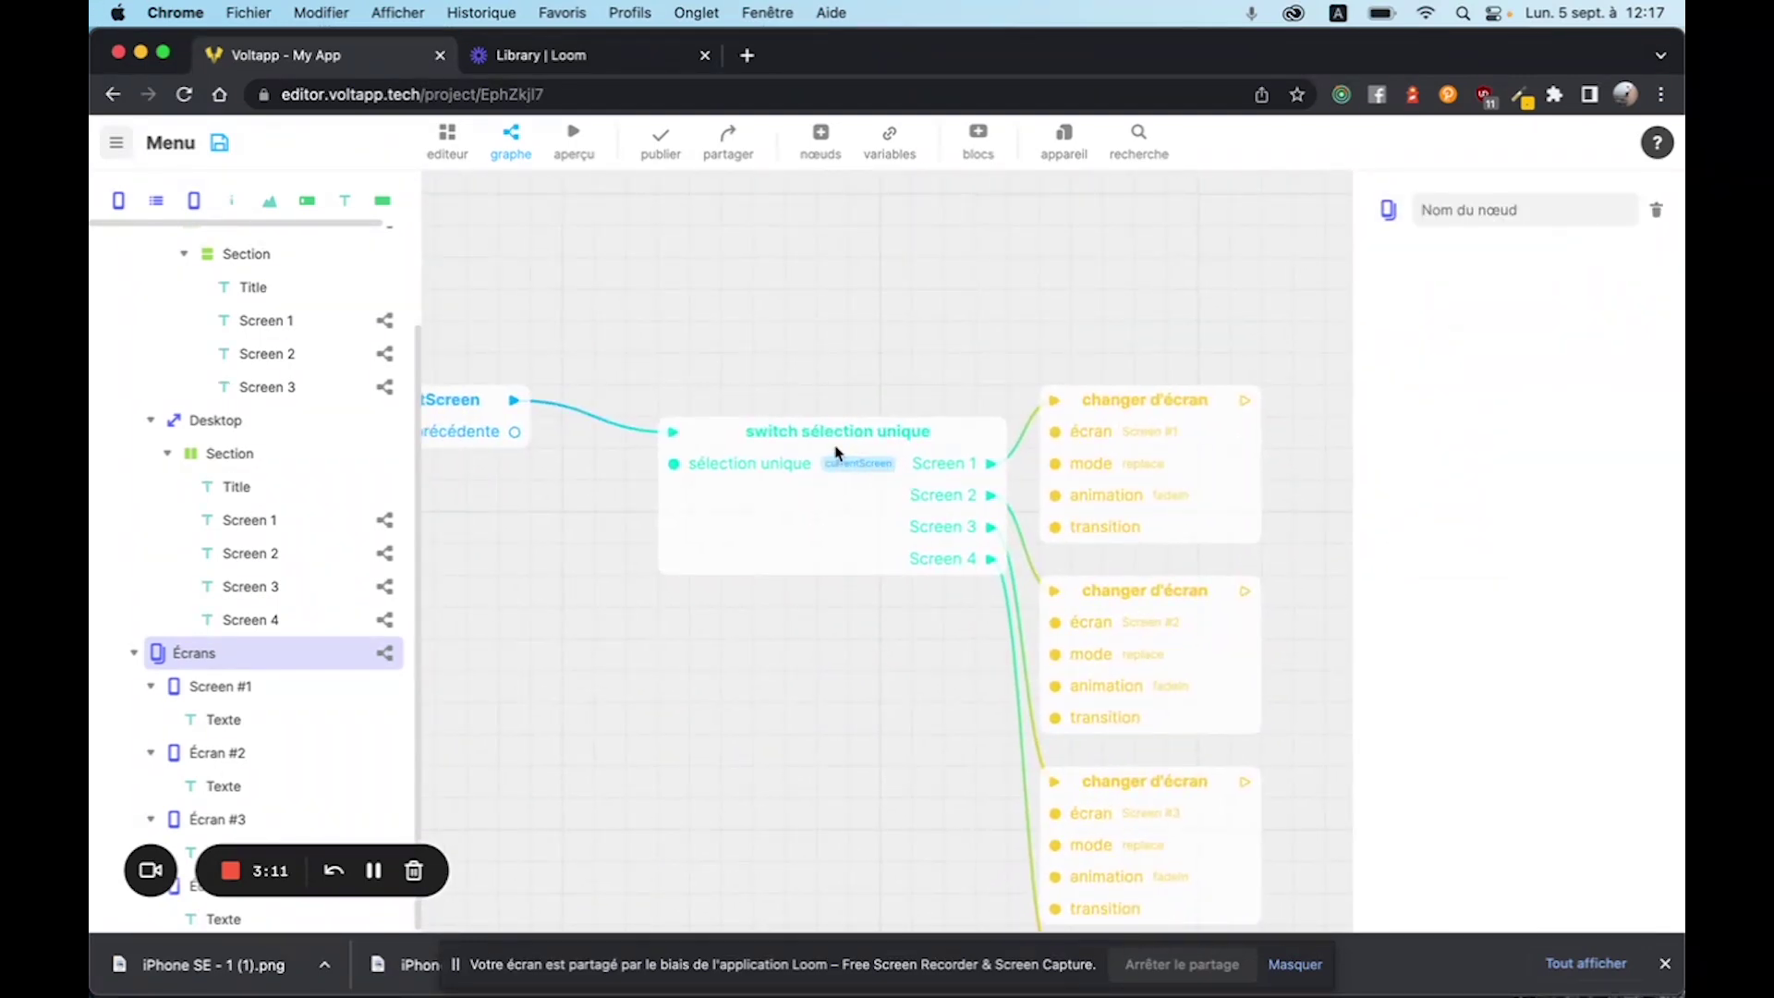
# Add a fifth option named Screen 5 to the currentScreen variable and close the variables dialog.
pyautogui.click(890, 148)
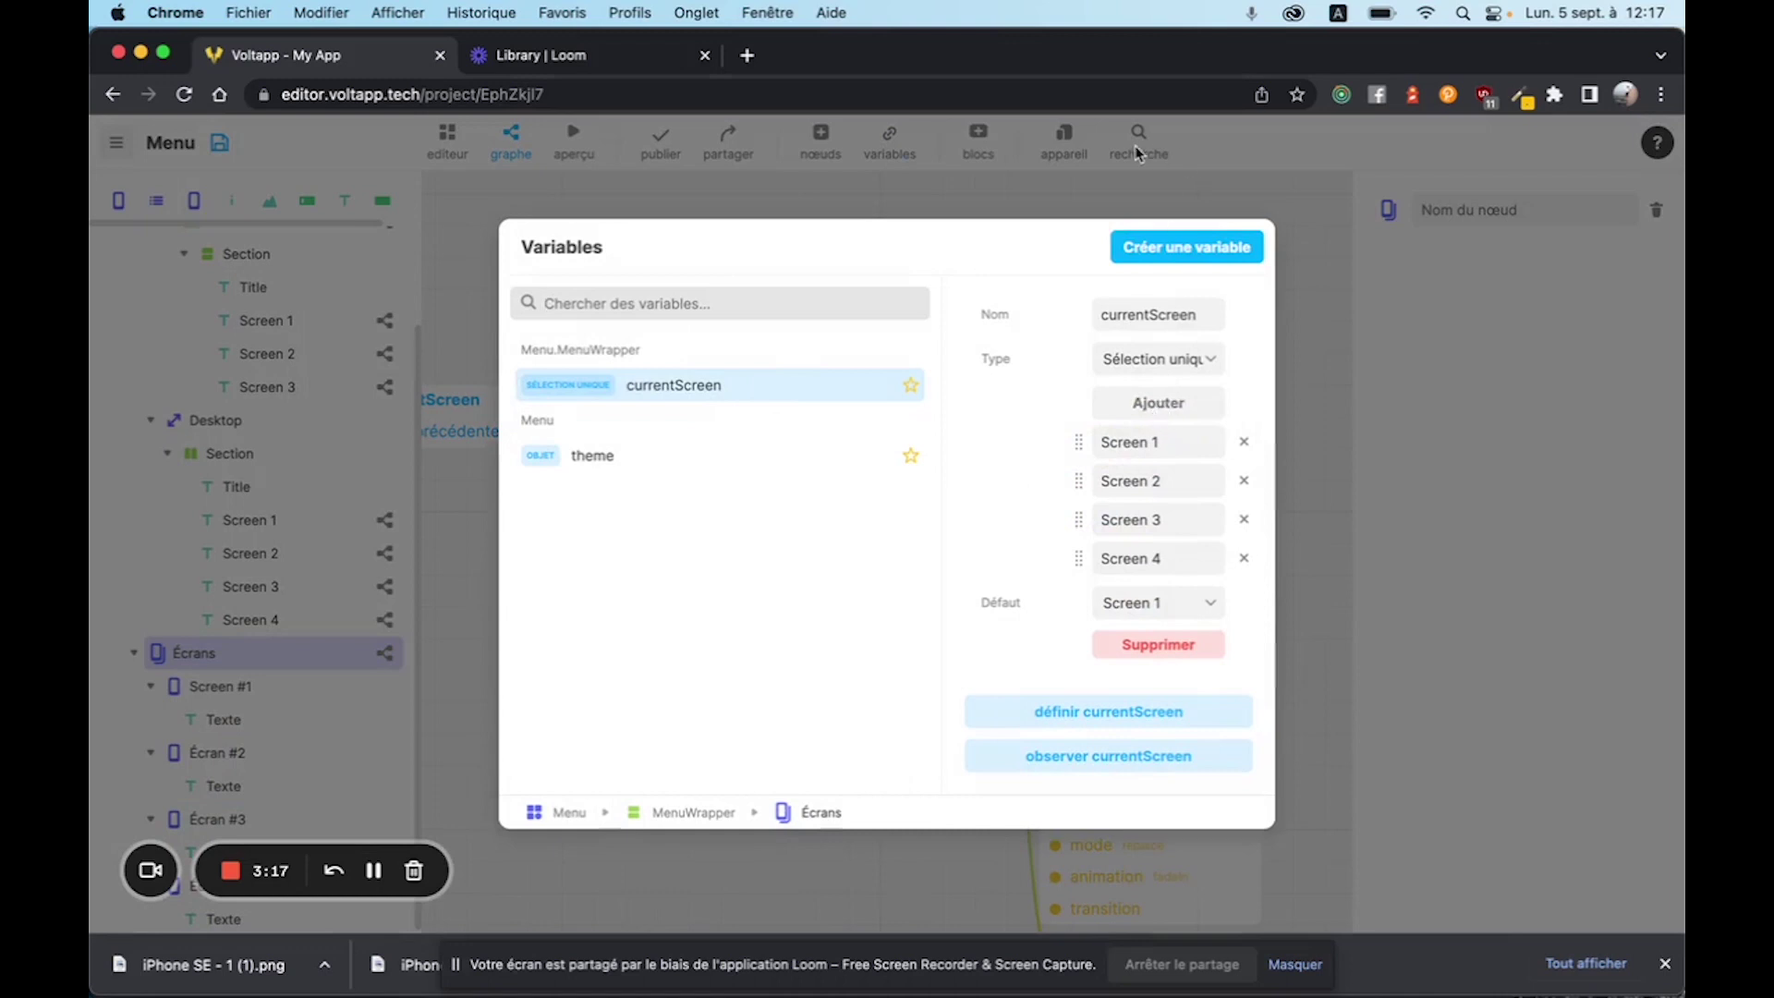
pyautogui.press('Escape')
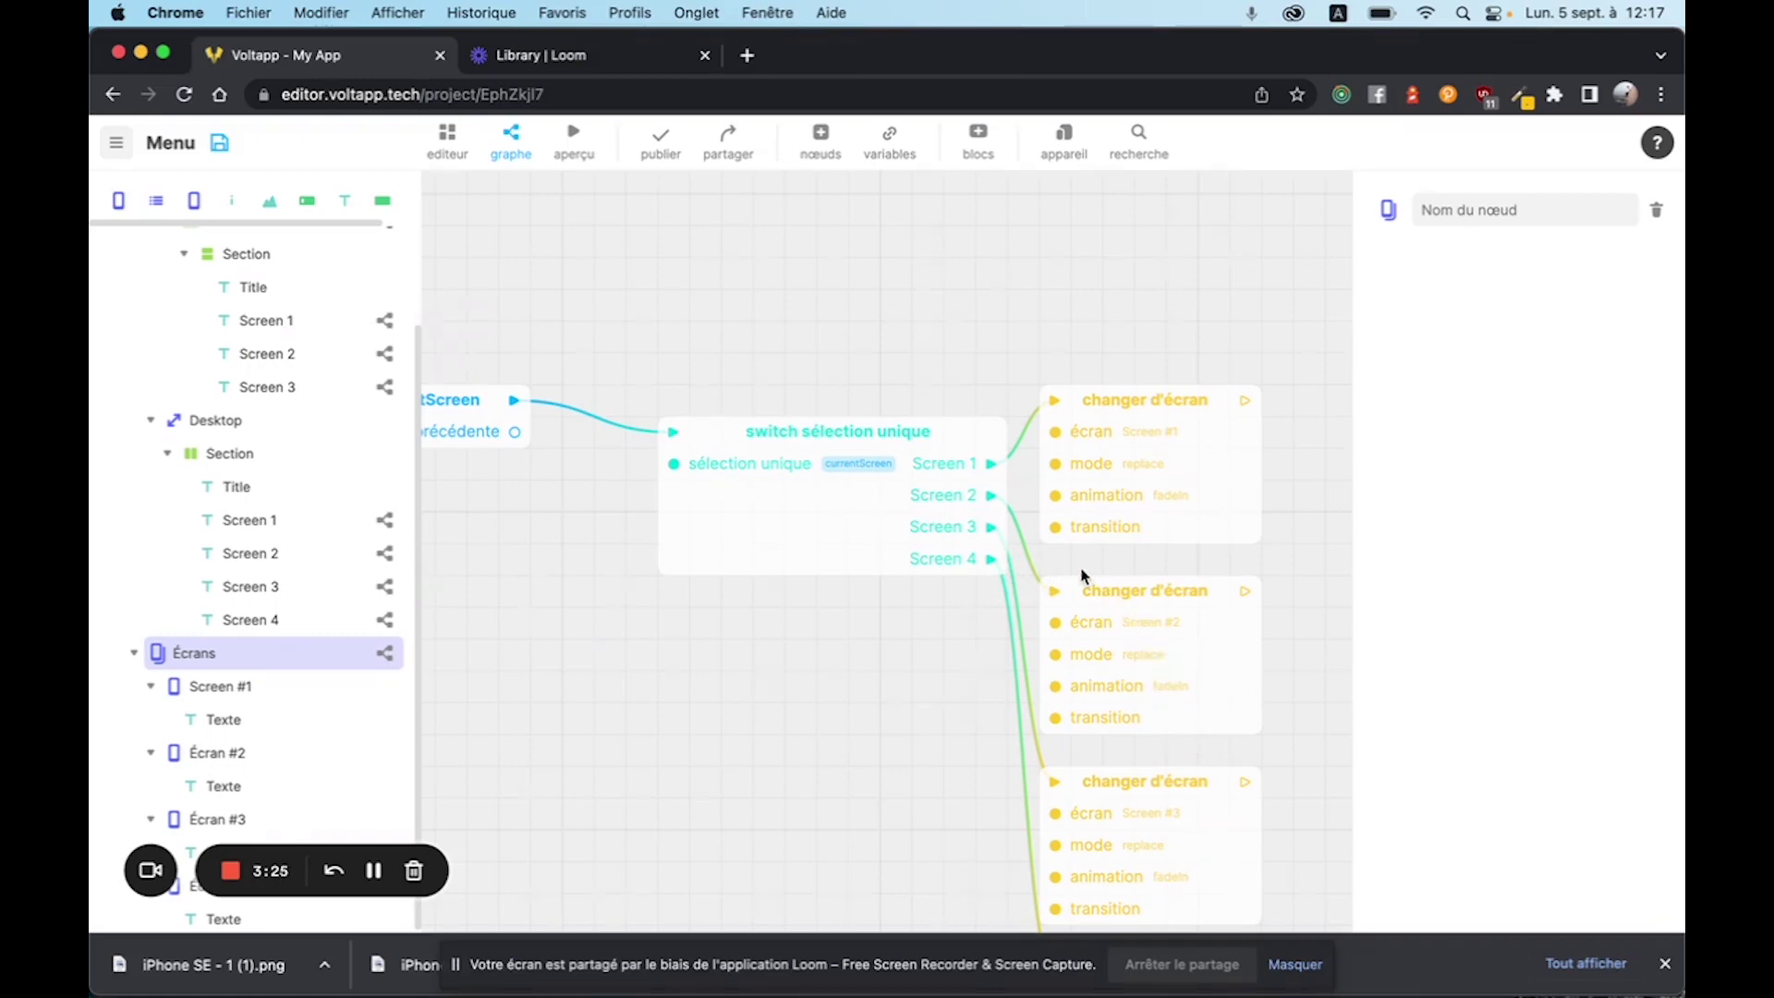
pyautogui.click(889, 143)
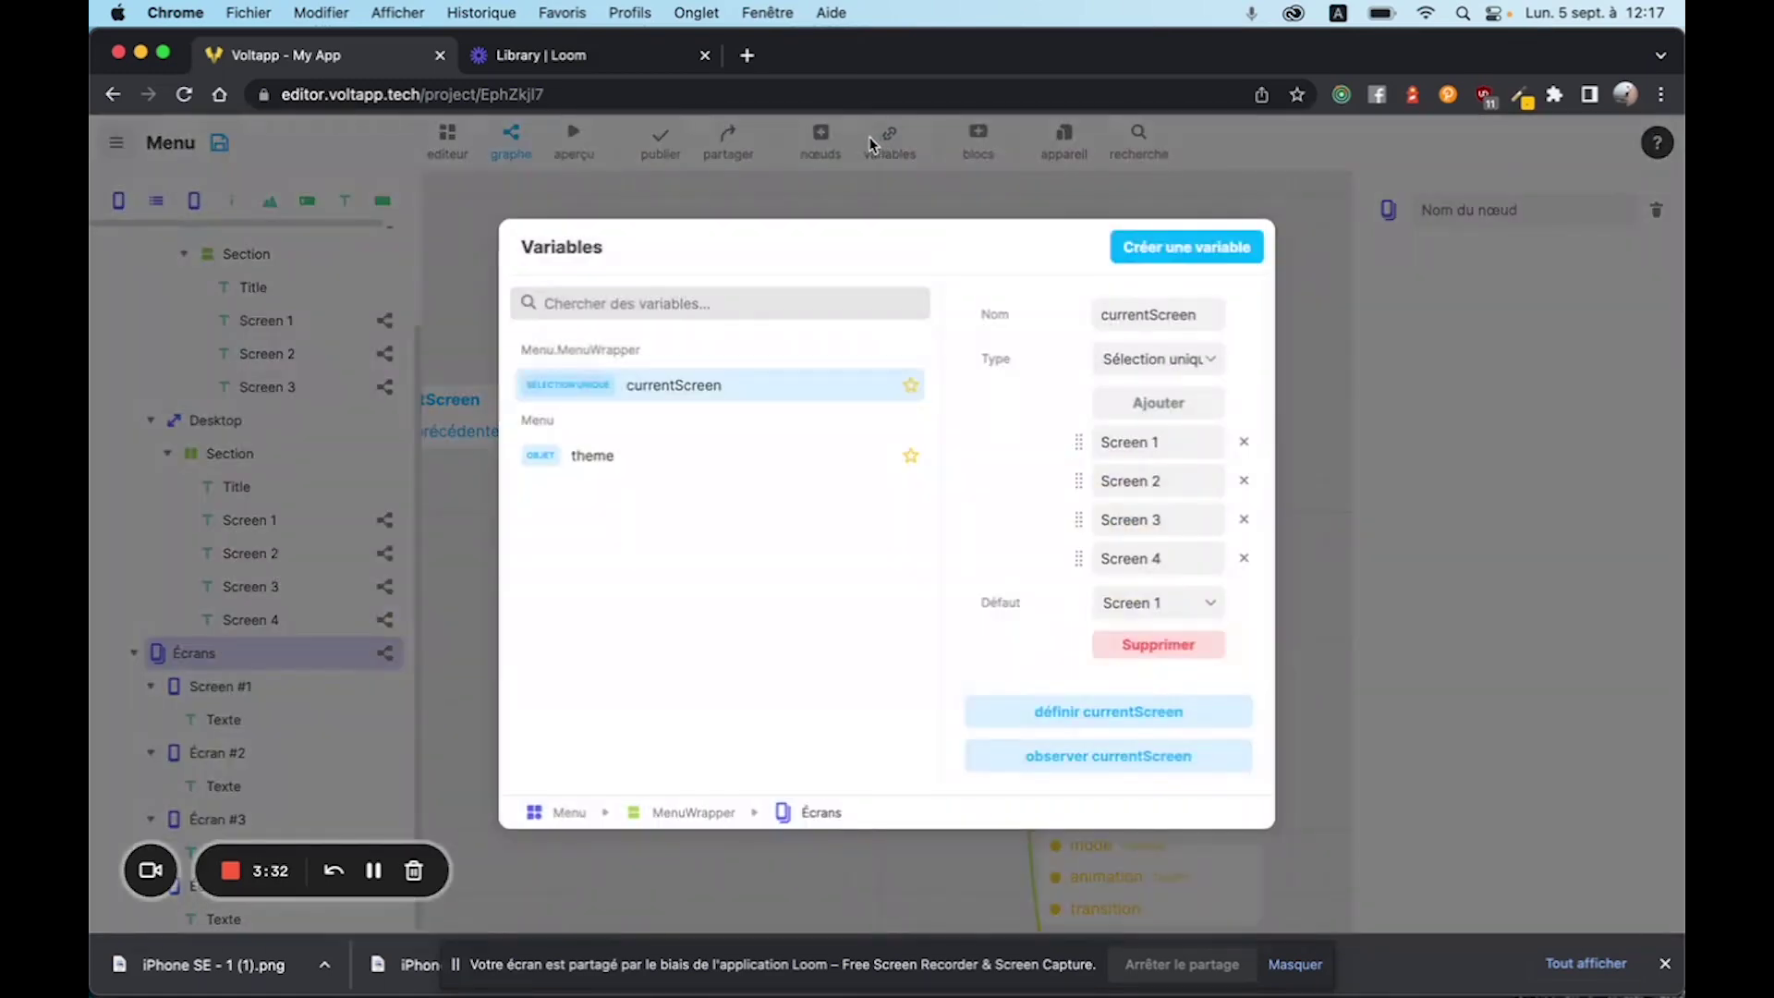
pyautogui.click(1159, 404)
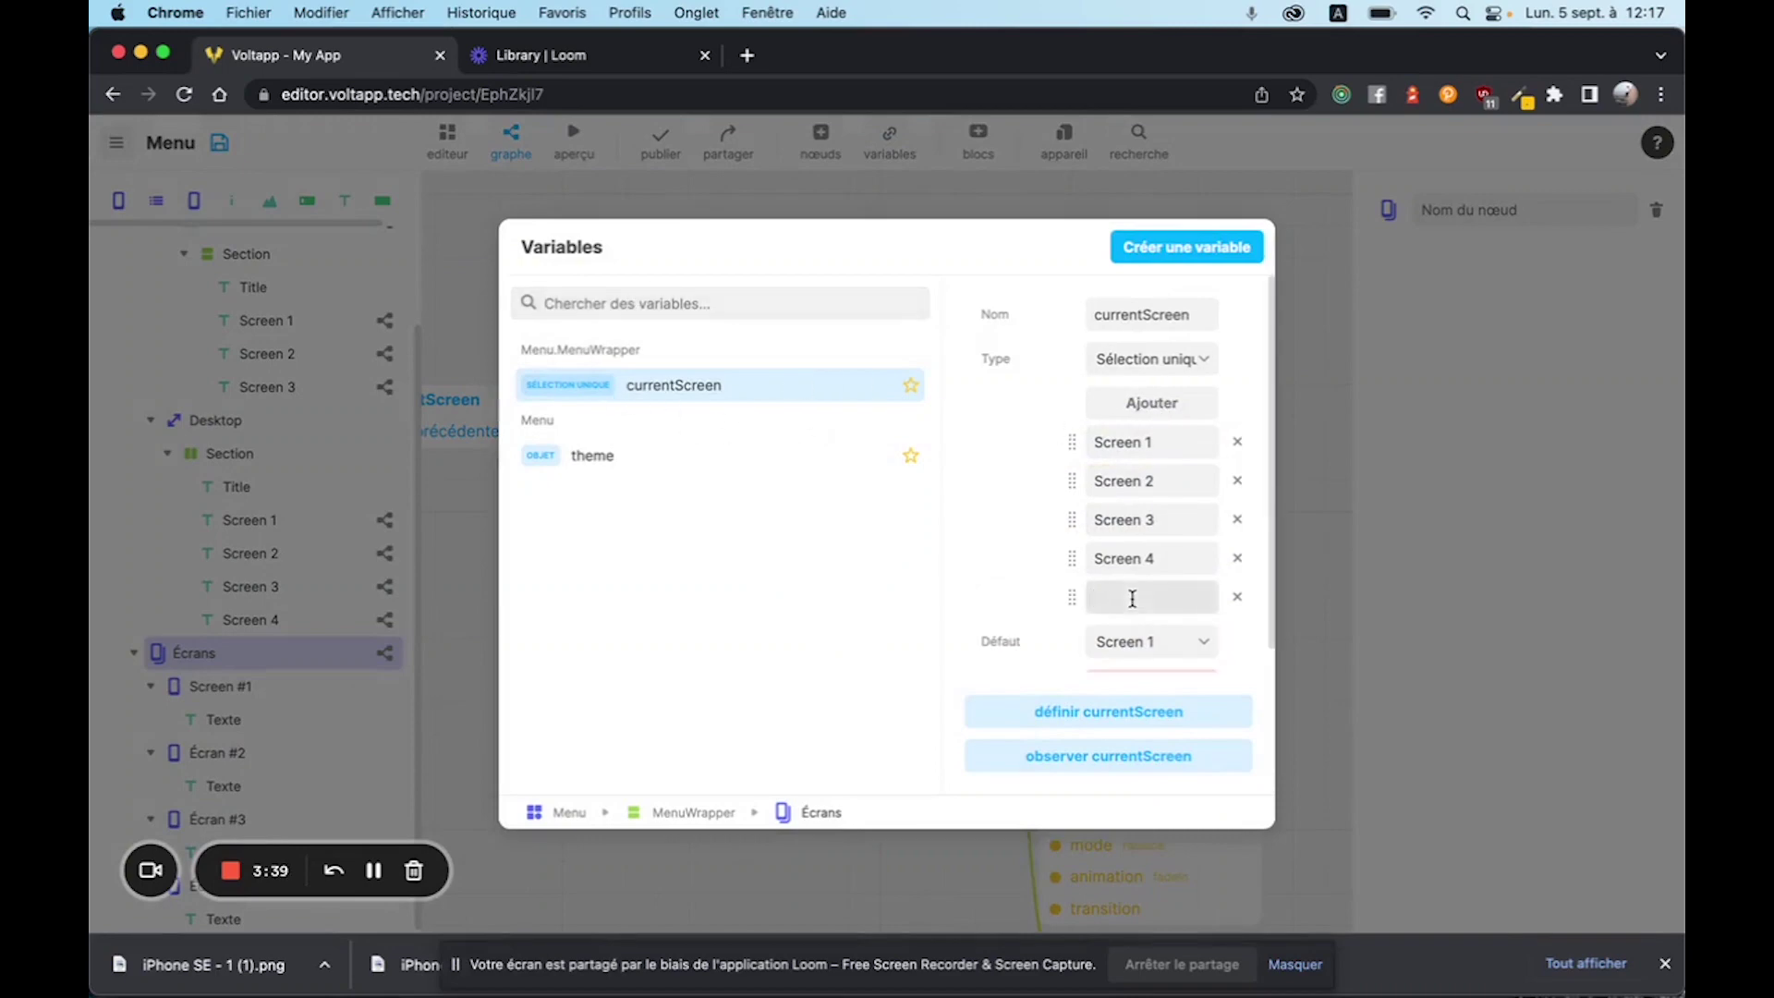
pyautogui.write('Screen 5')
pyautogui.click(998, 194)
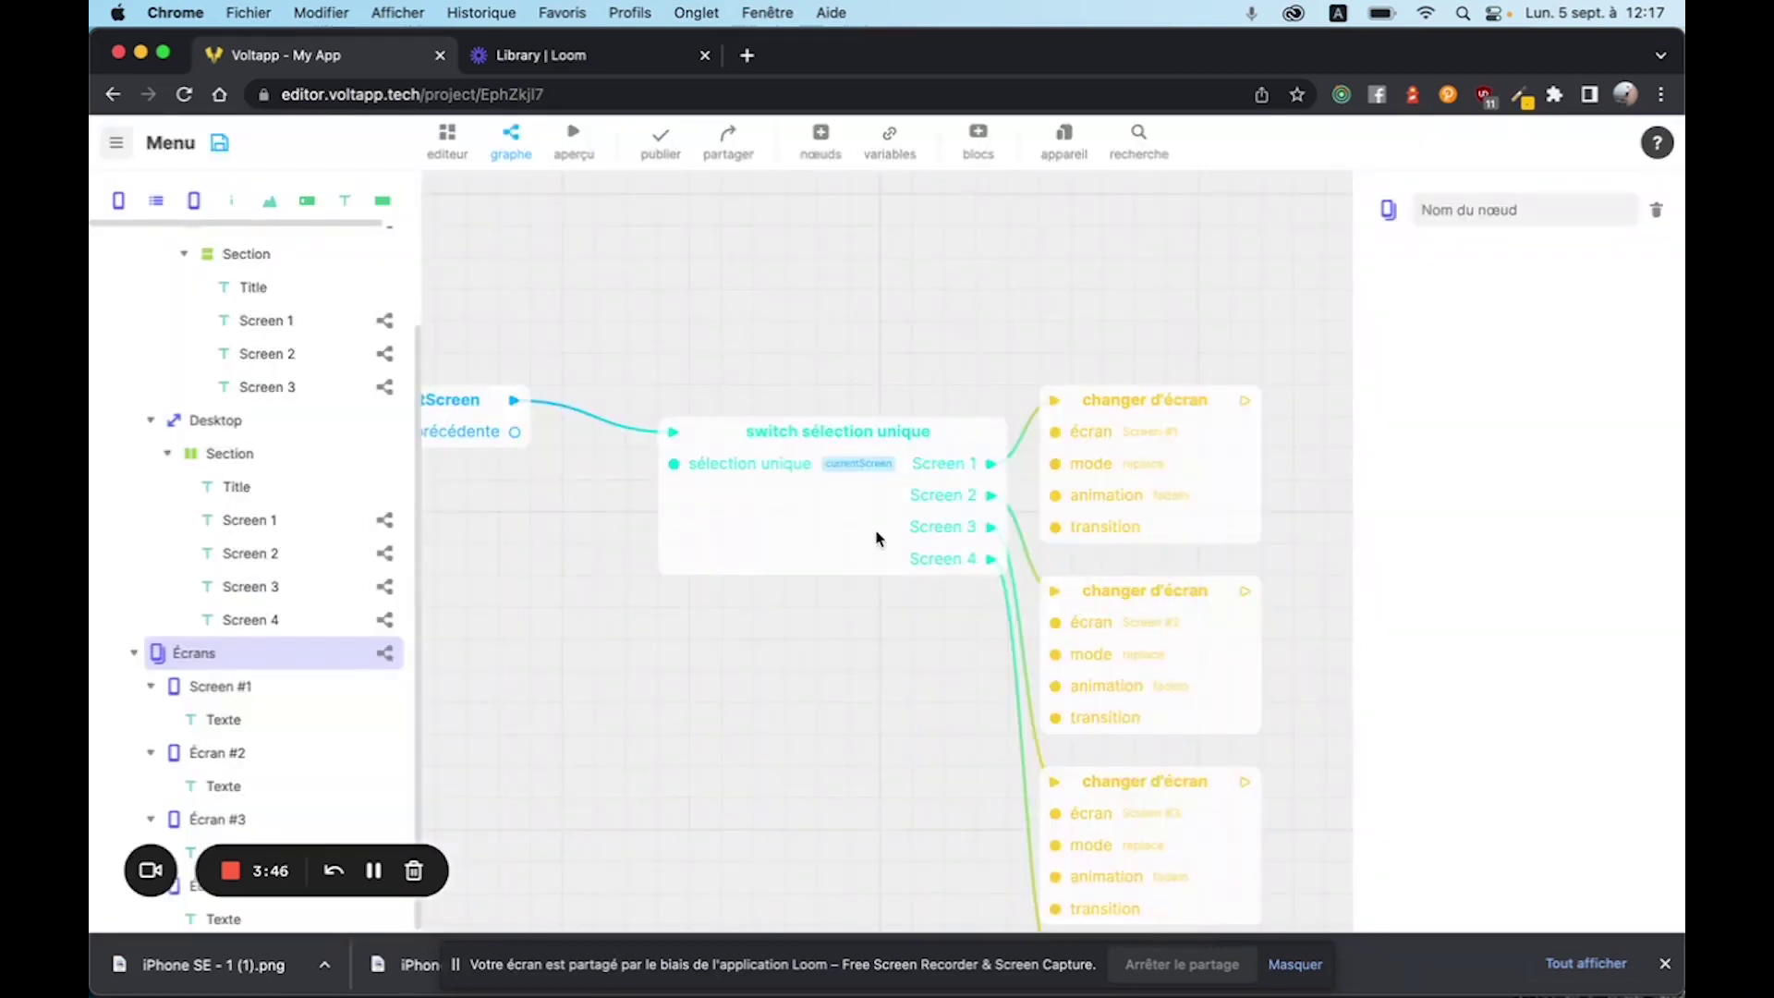
# Replace the switch sélection unique block with a new one linked from the observer currentScreen block.
pyautogui.scroll(-3, 876, 538)
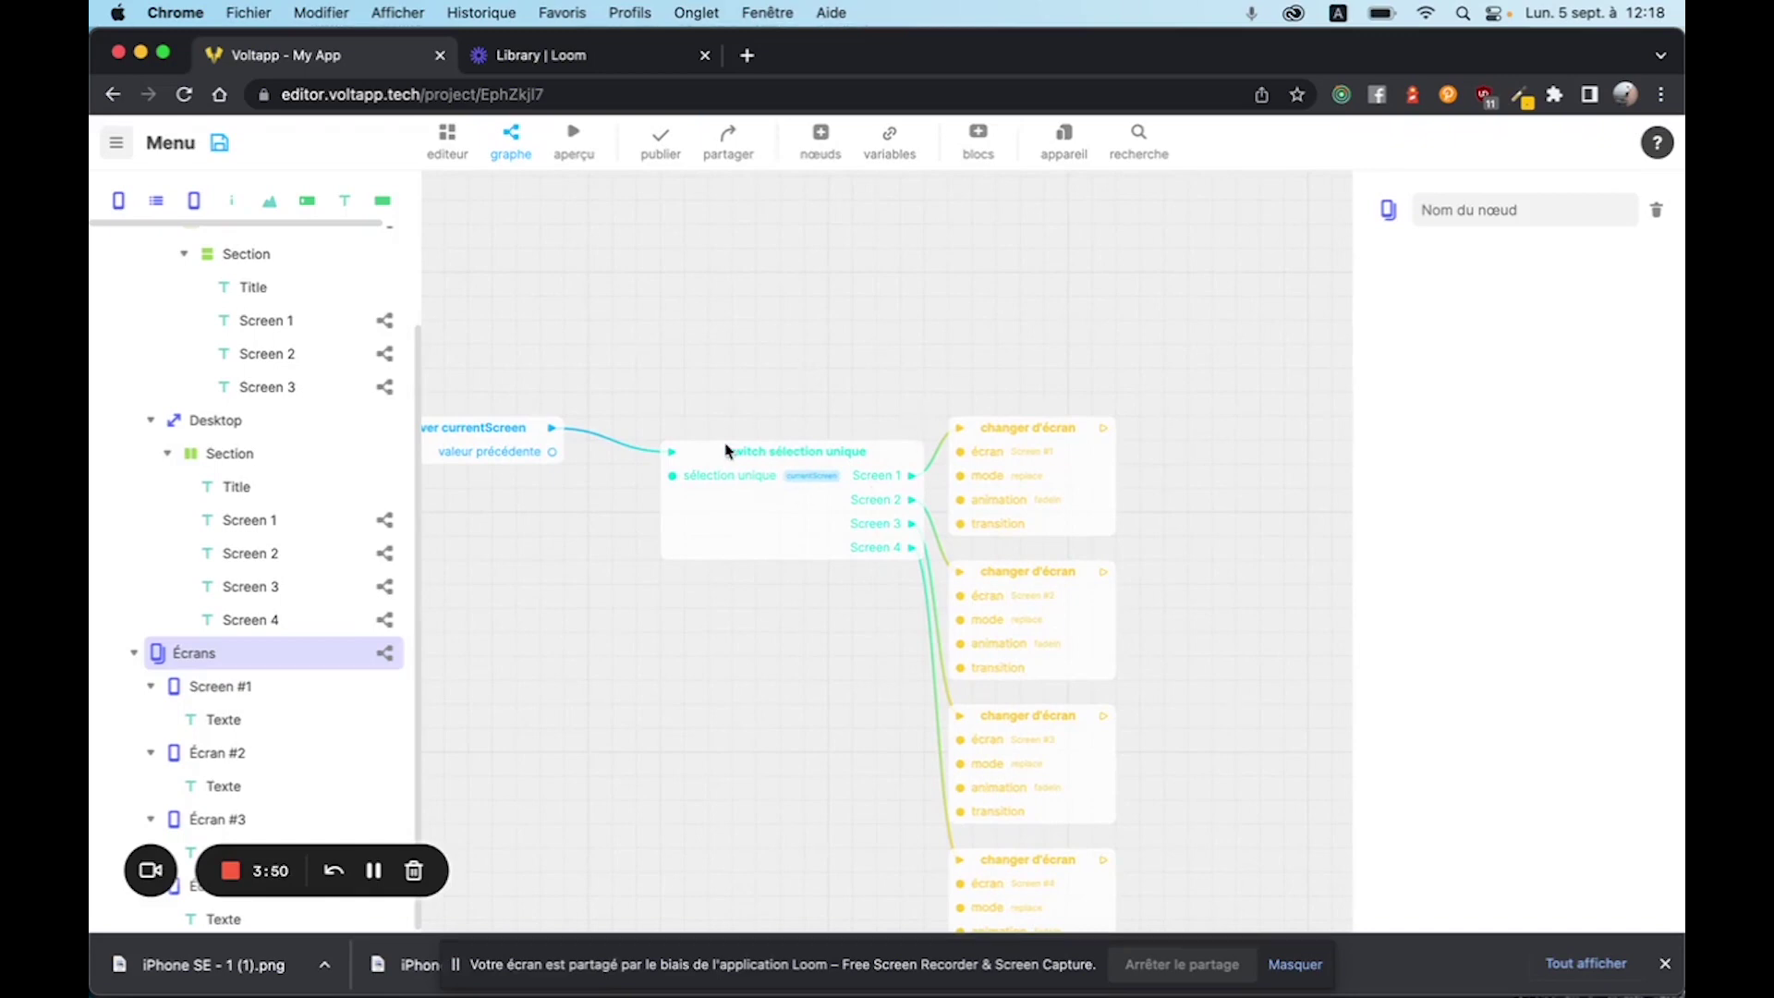
pyautogui.click(800, 461)
pyautogui.press('BackSpace')
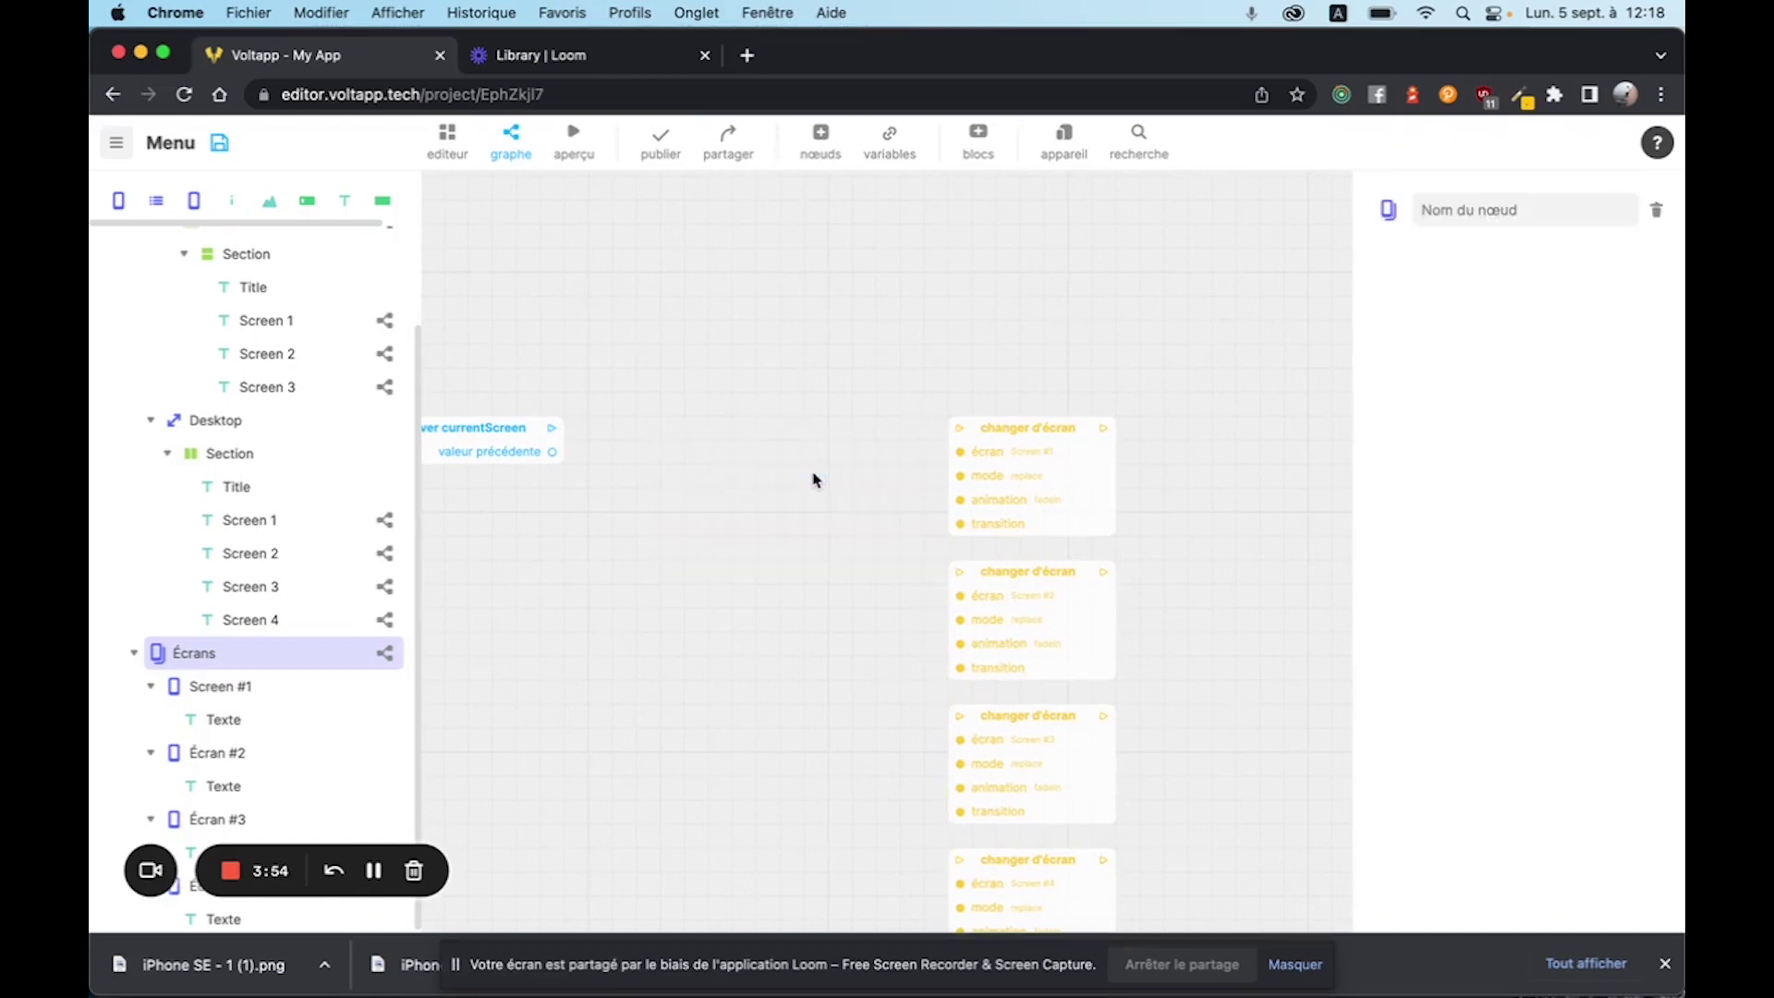
pyautogui.moveTo(557, 434); pyautogui.dragTo(728, 487)
pyautogui.write('swi')
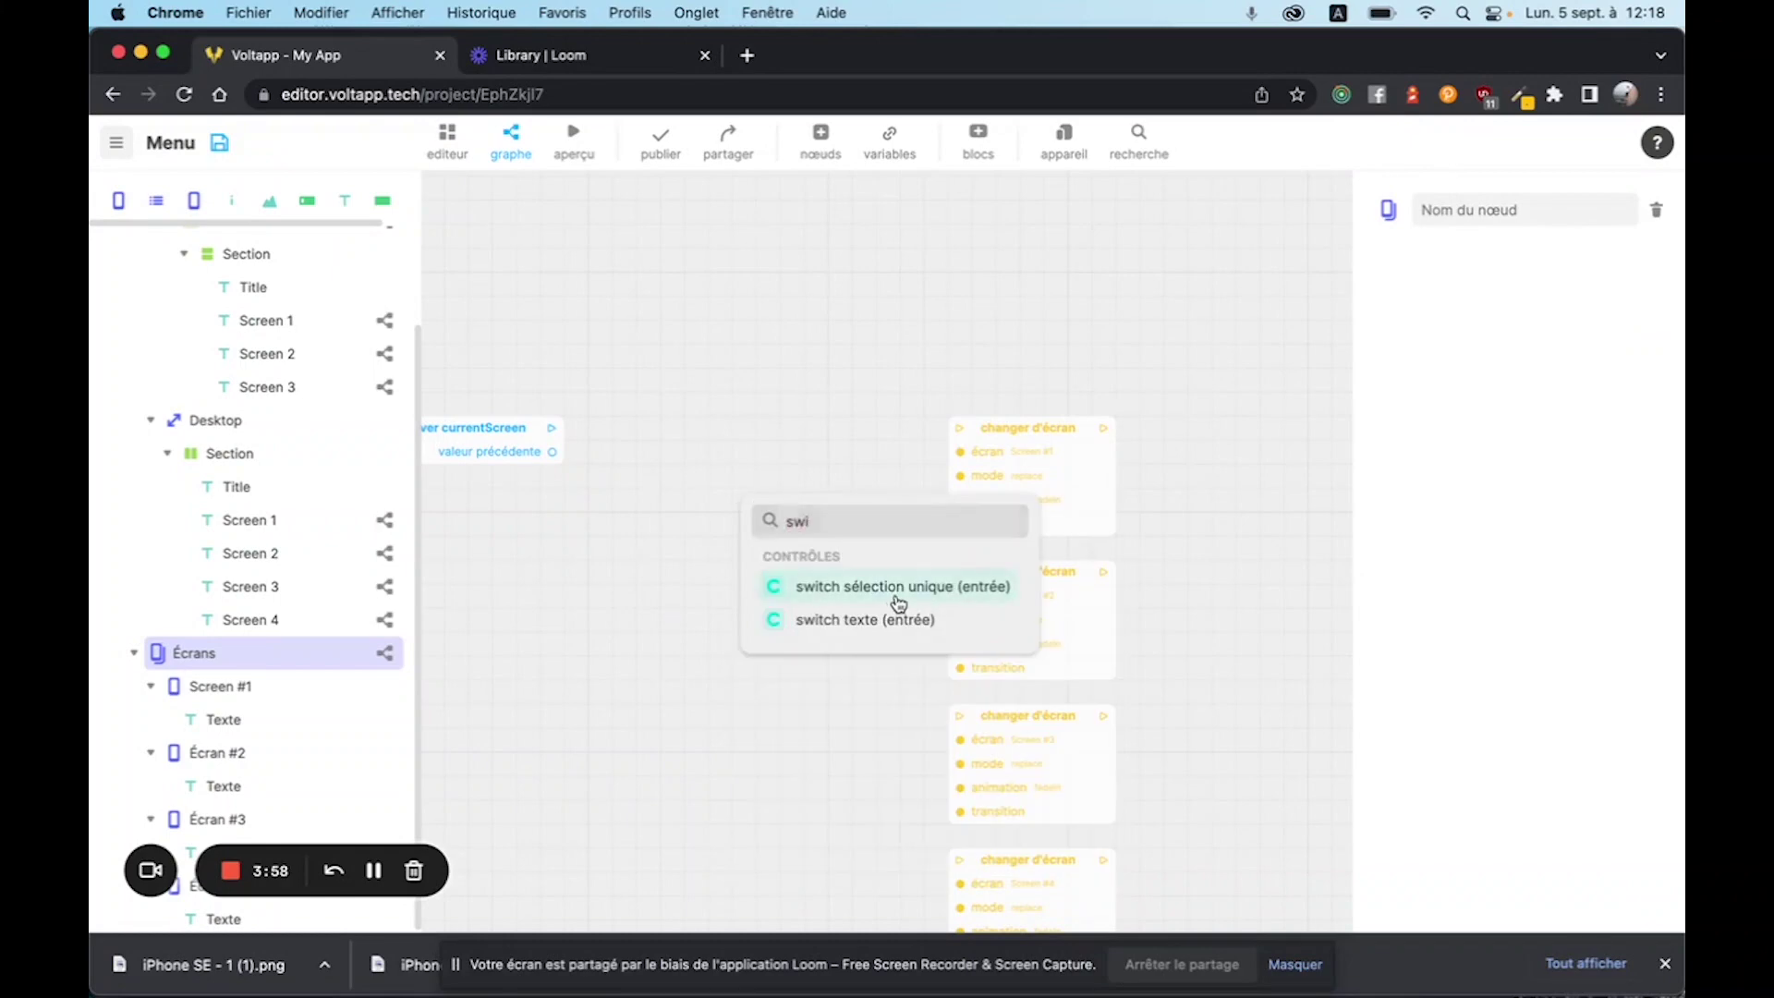
pyautogui.click(899, 600)
pyautogui.moveTo(843, 500); pyautogui.dragTo(779, 423)
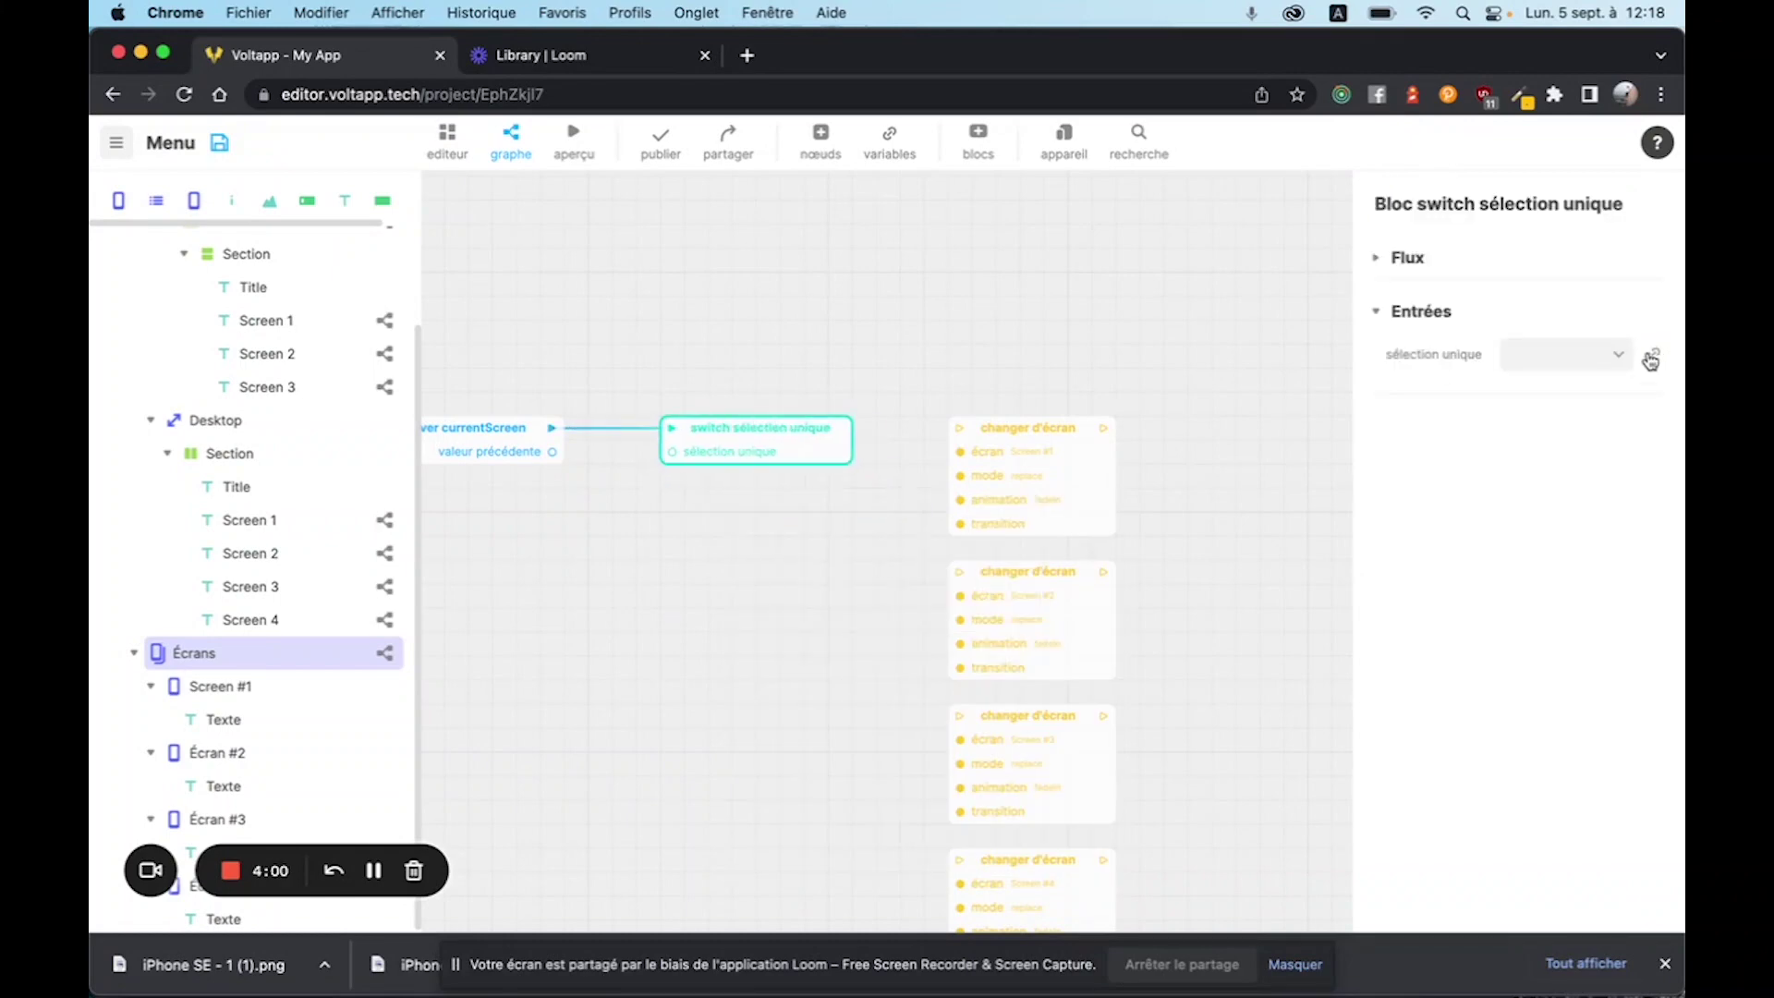
# Bind the new switch block's sélection unique input to the currentScreen variable and position the block beside the observer.
pyautogui.click(1653, 355)
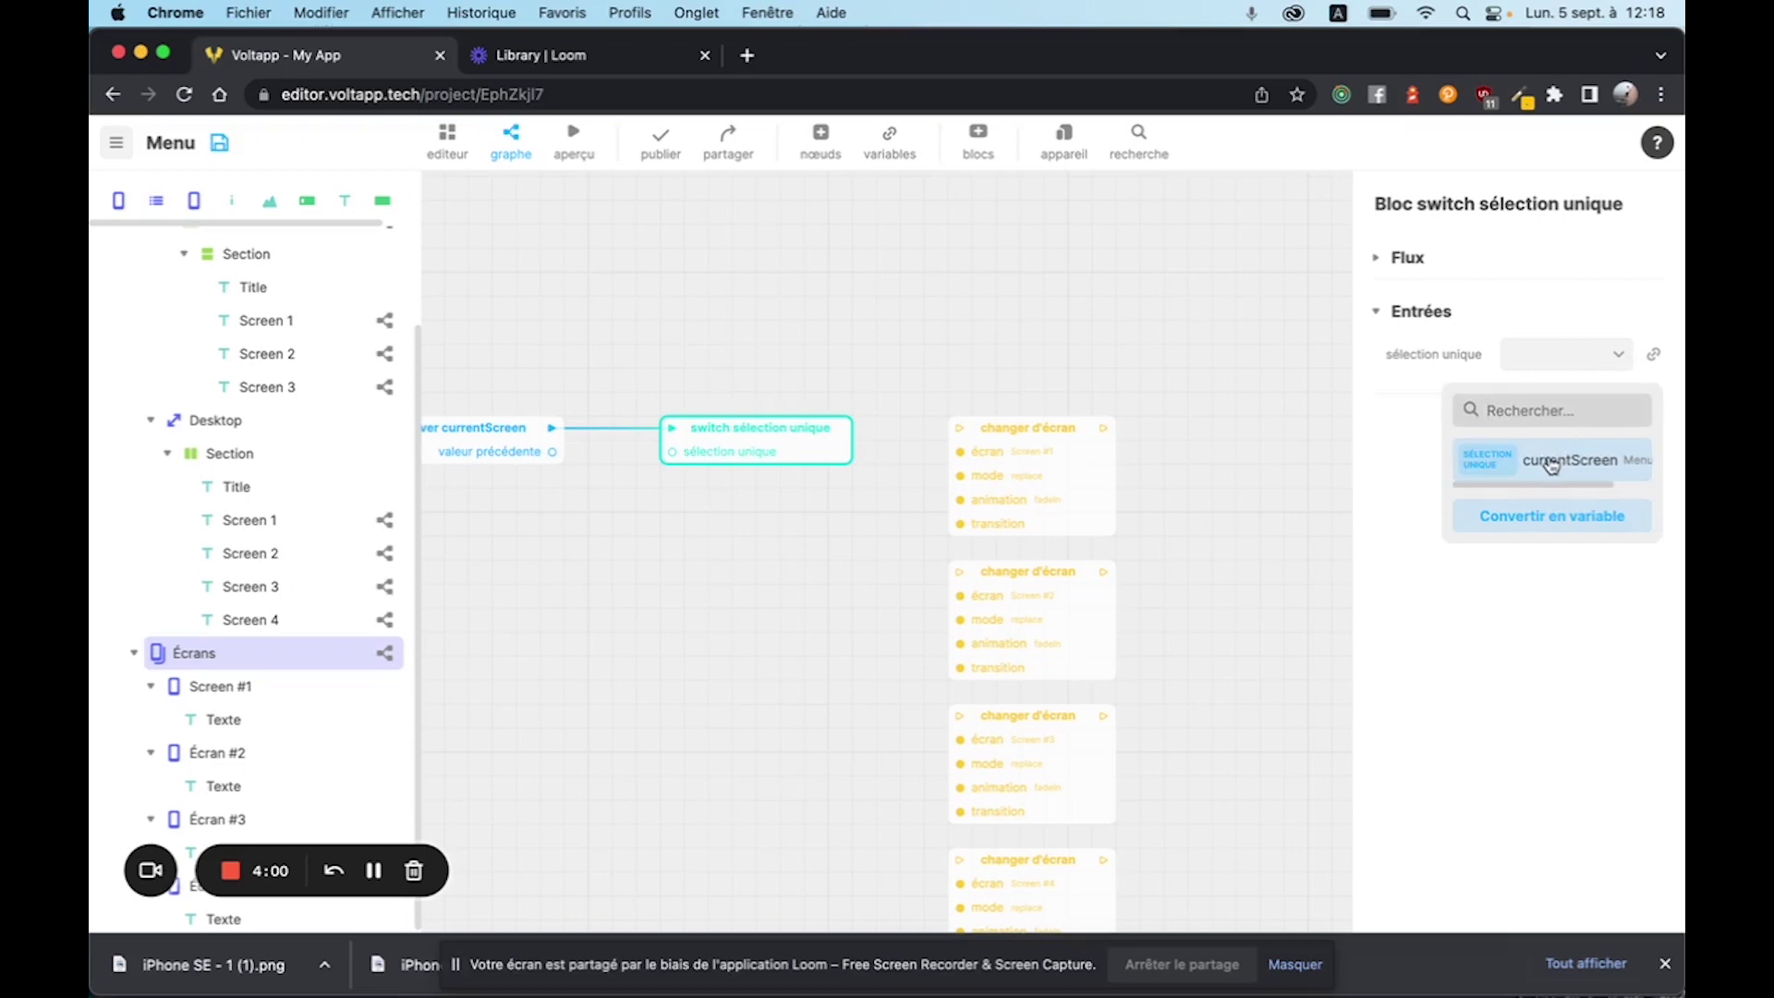
pyautogui.click(1551, 465)
pyautogui.moveTo(716, 454); pyautogui.dragTo(674, 444)
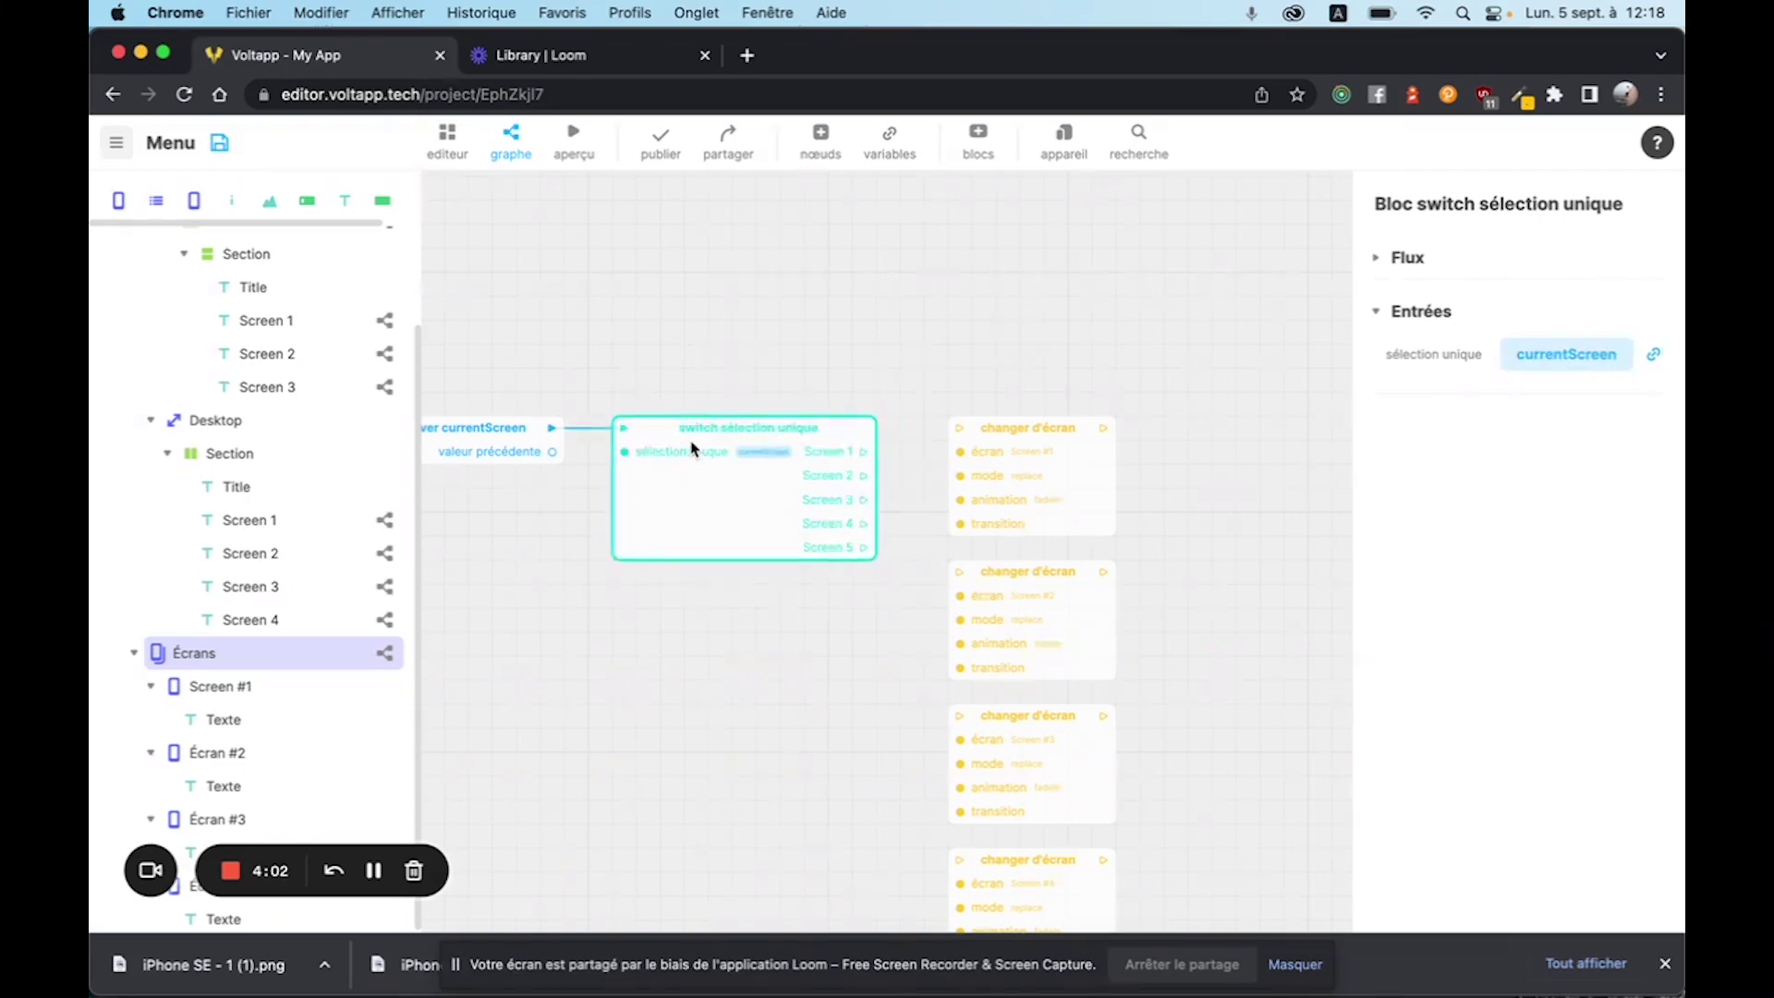
# Connect the switch outputs Screen 1 to Screen 4 to their matching changer d'écran blocks.
pyautogui.moveTo(867, 455); pyautogui.dragTo(961, 428)
pyautogui.moveTo(864, 476); pyautogui.dragTo(956, 569)
pyautogui.moveTo(863, 499)
pyautogui.mouseDown()
pyautogui.moveTo(975, 744)
pyautogui.moveTo(959, 728)
pyautogui.mouseUp()
pyautogui.moveTo(865, 523); pyautogui.dragTo(829, 697)
pyautogui.scroll(-3, 938, 862)
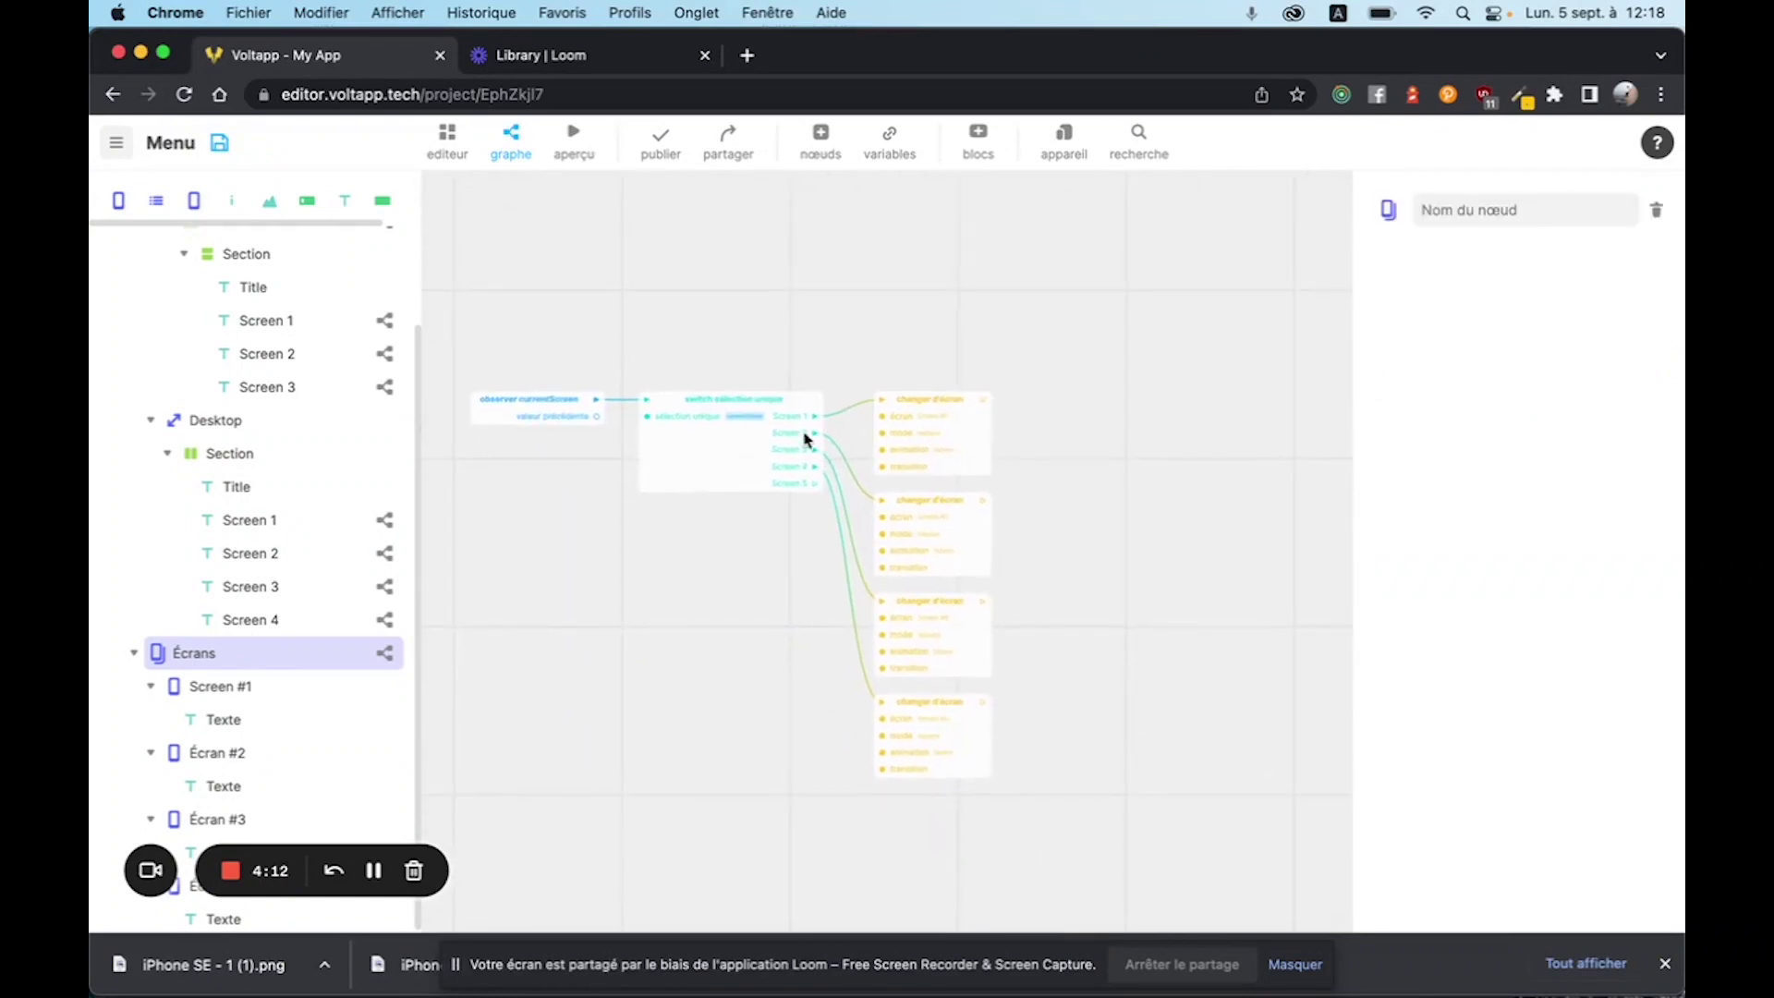
# Create a changer d'écran block from the switch's Screen 5 output and align it under the other blocks.
pyautogui.moveTo(821, 483); pyautogui.dragTo(896, 847)
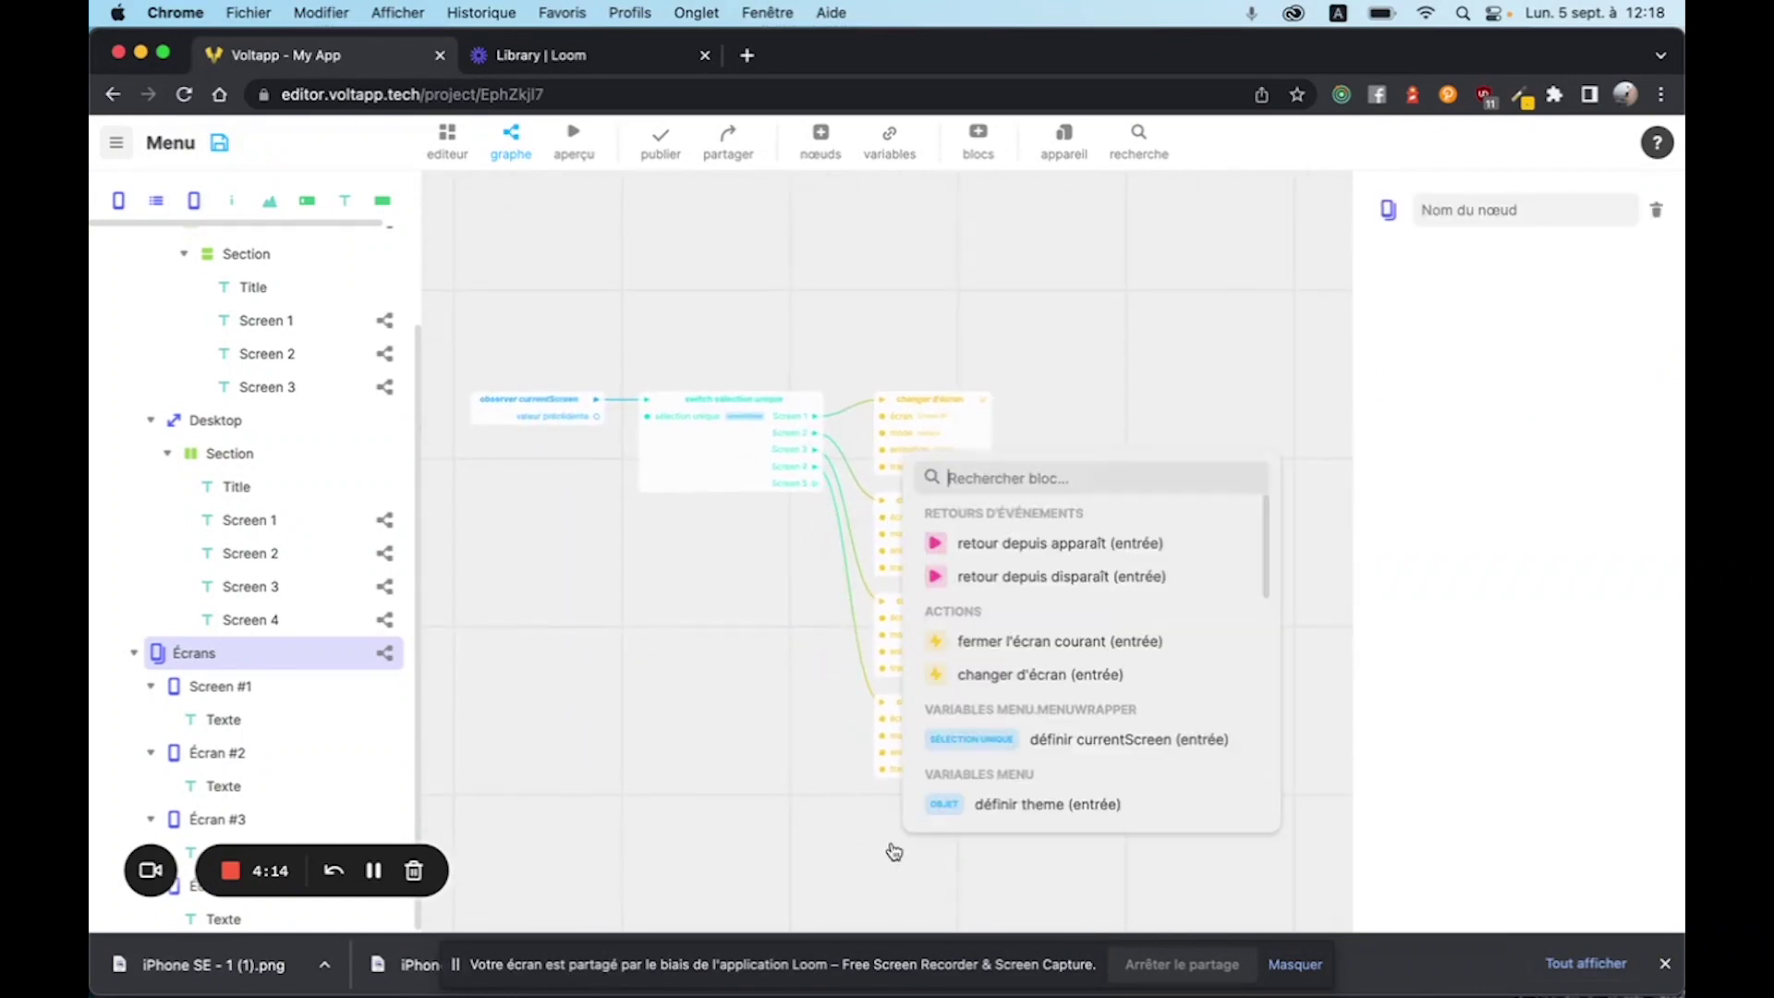
pyautogui.write('ch')
pyautogui.click(1014, 613)
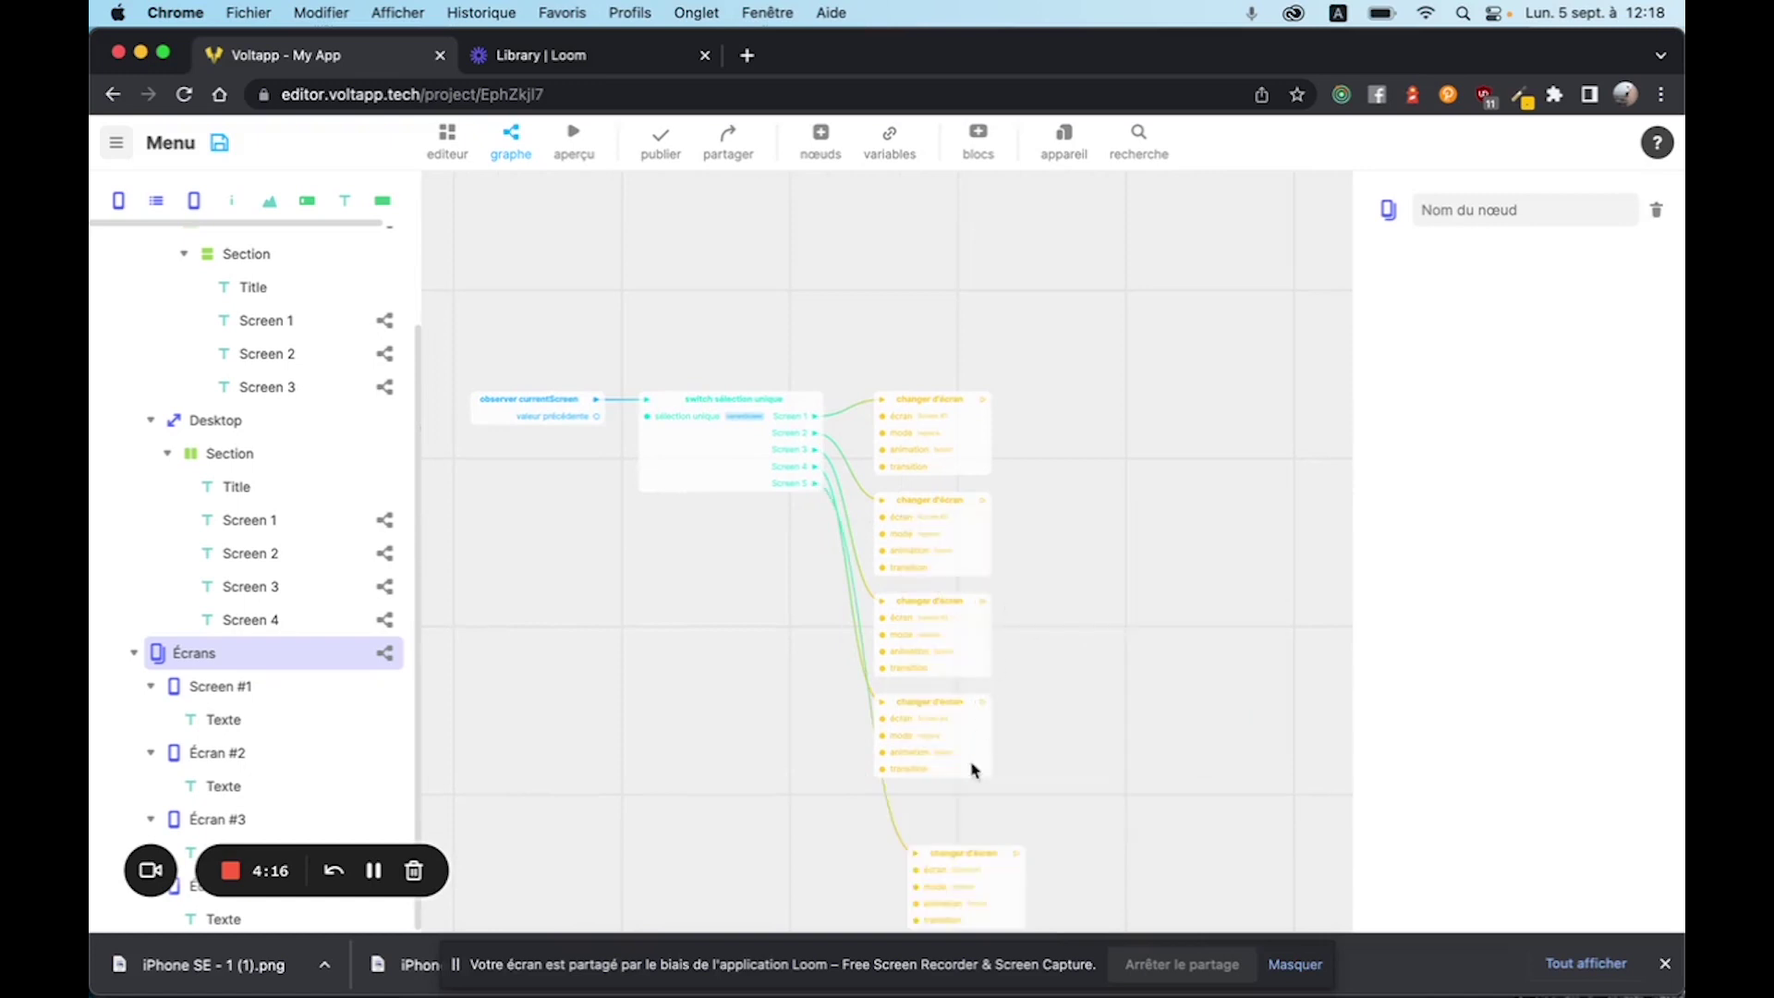
pyautogui.click(947, 862)
pyautogui.moveTo(944, 861); pyautogui.dragTo(941, 824)
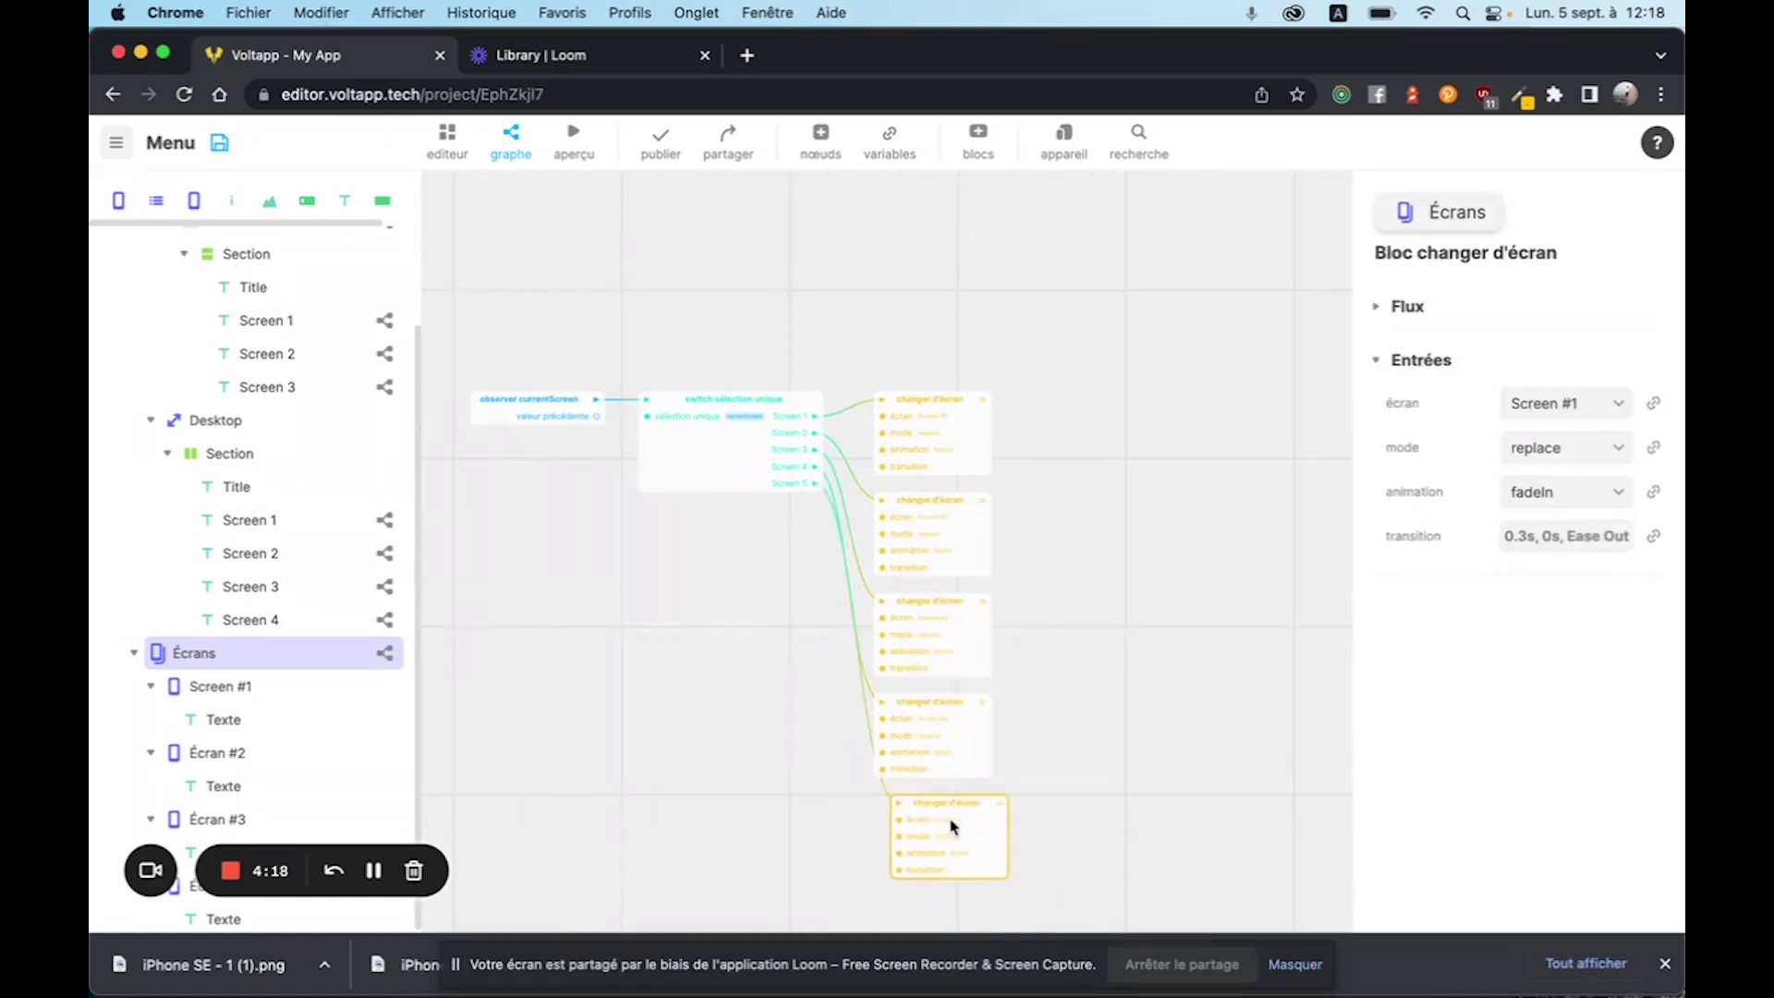
# Check which screens the Screen 5 branch's changer d'écran block can target, and delete that block.
pyautogui.click(1552, 412)
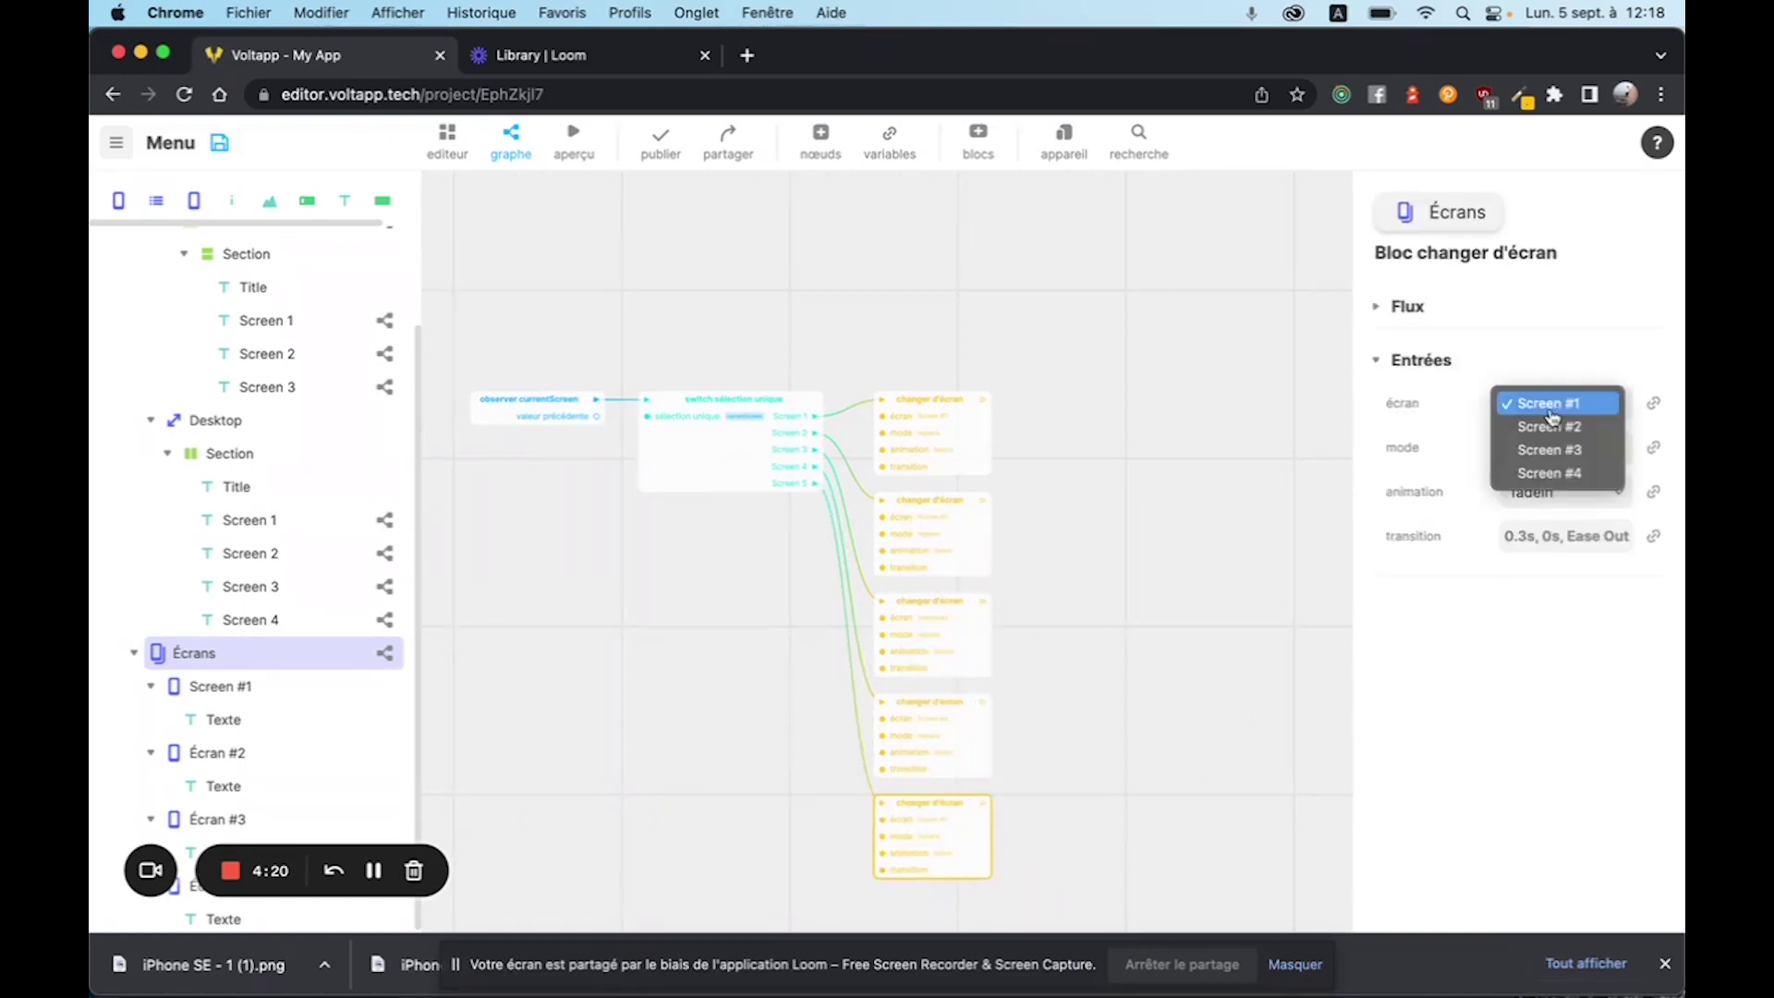
pyautogui.click(1440, 415)
pyautogui.click(999, 788)
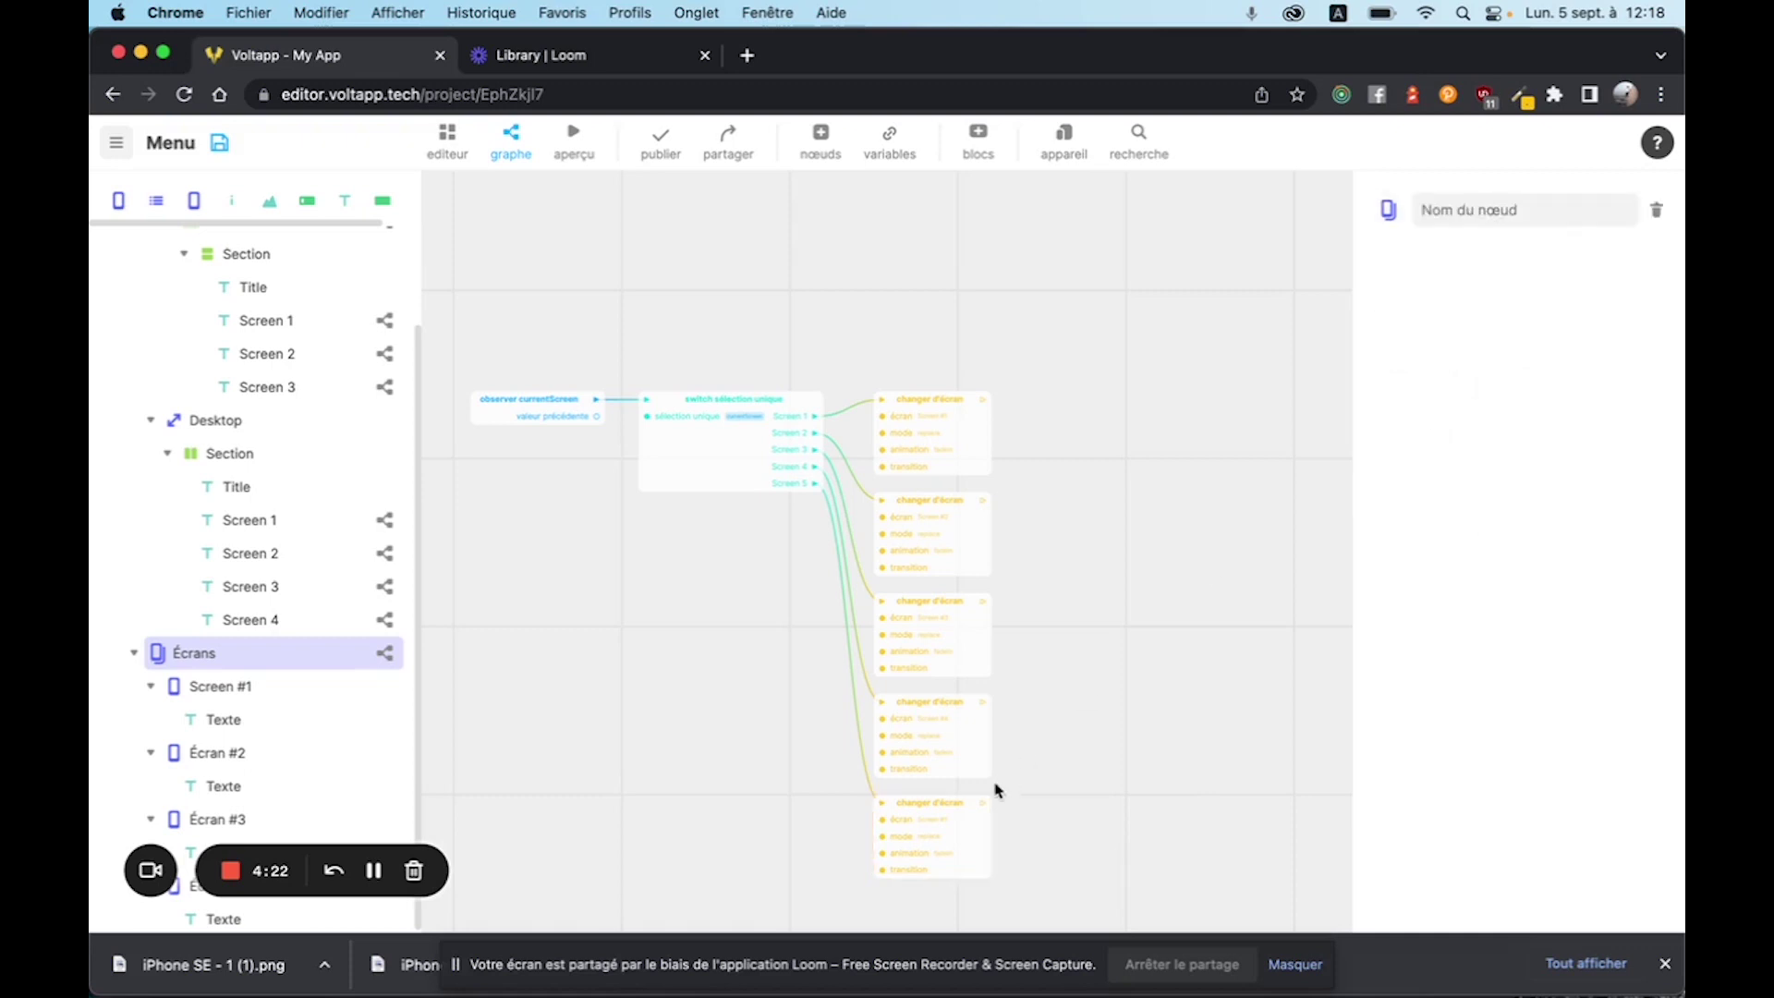
pyautogui.click(929, 833)
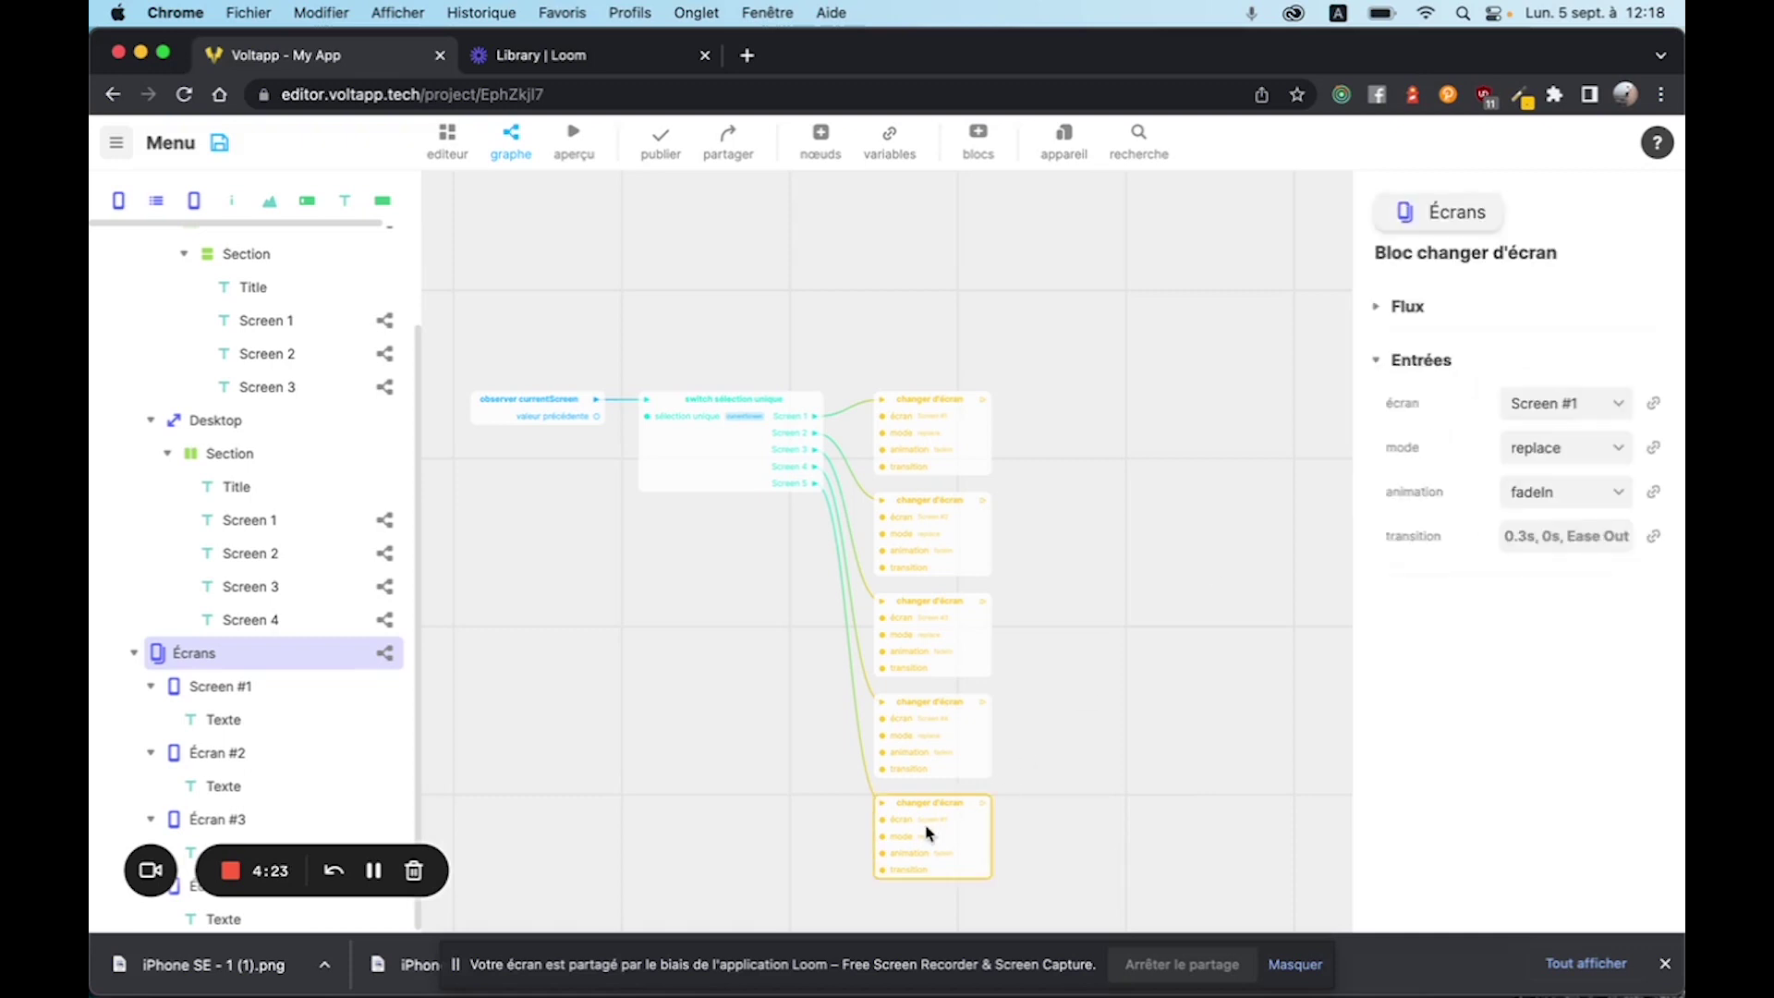
pyautogui.click(1545, 404)
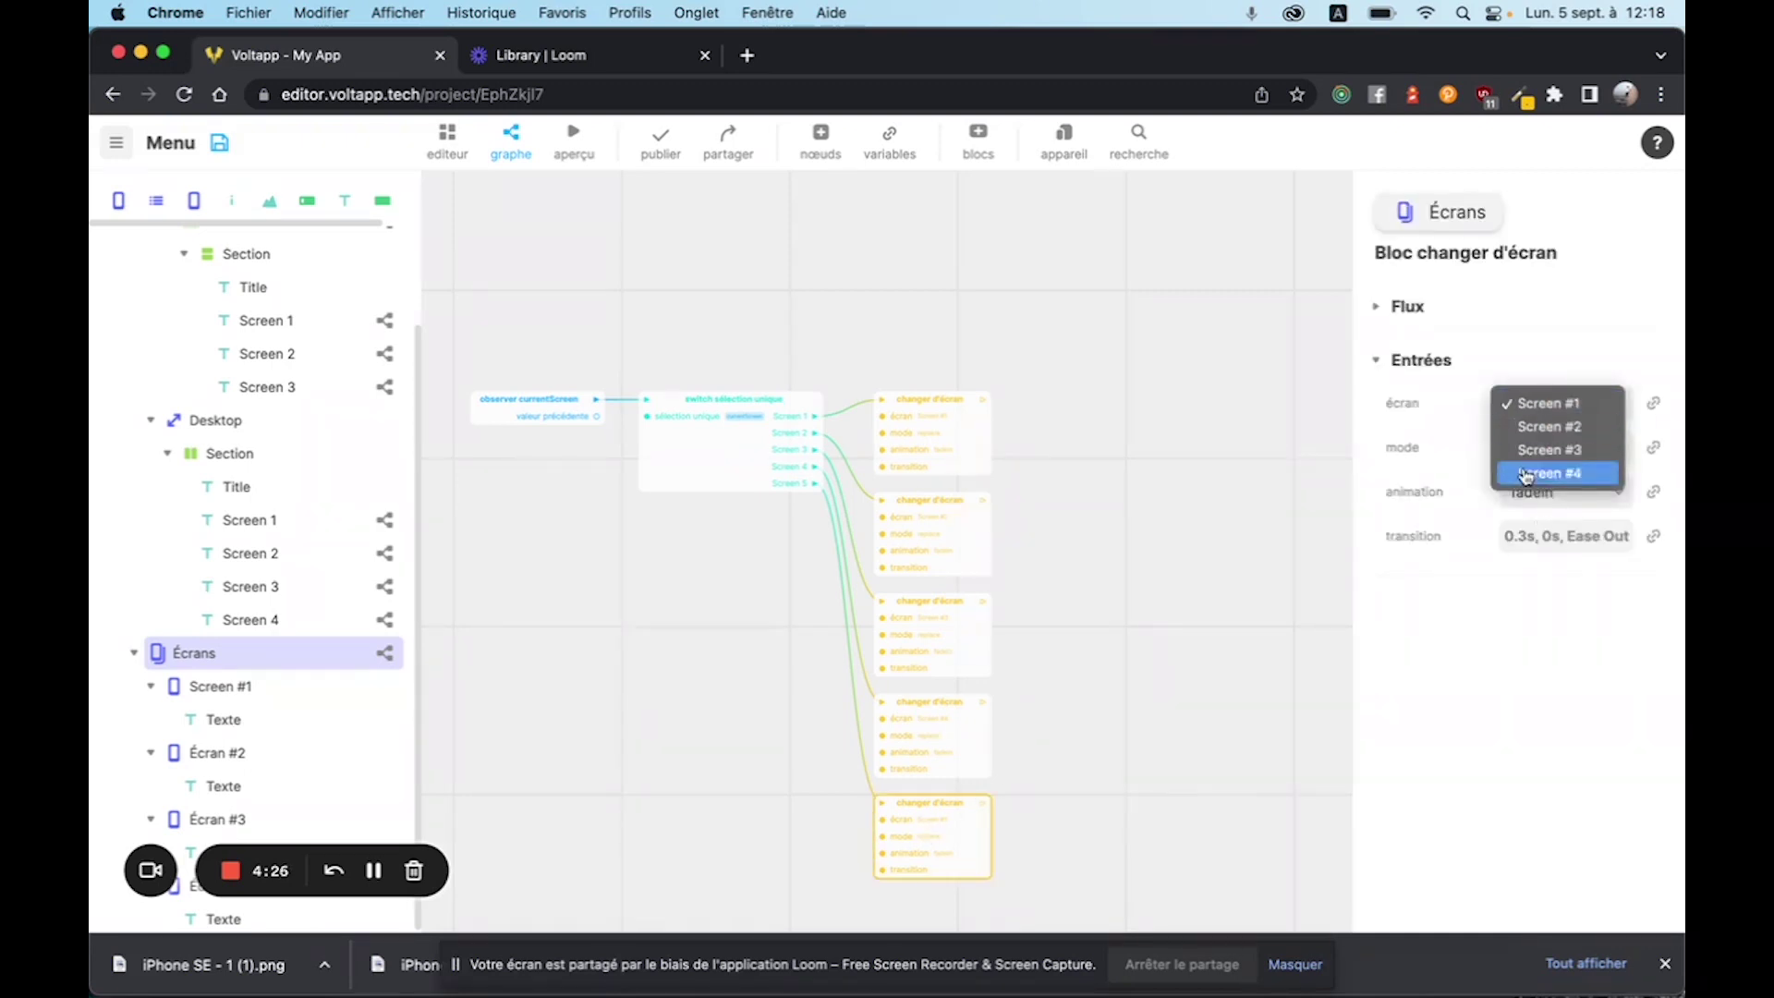
pyautogui.click(684, 365)
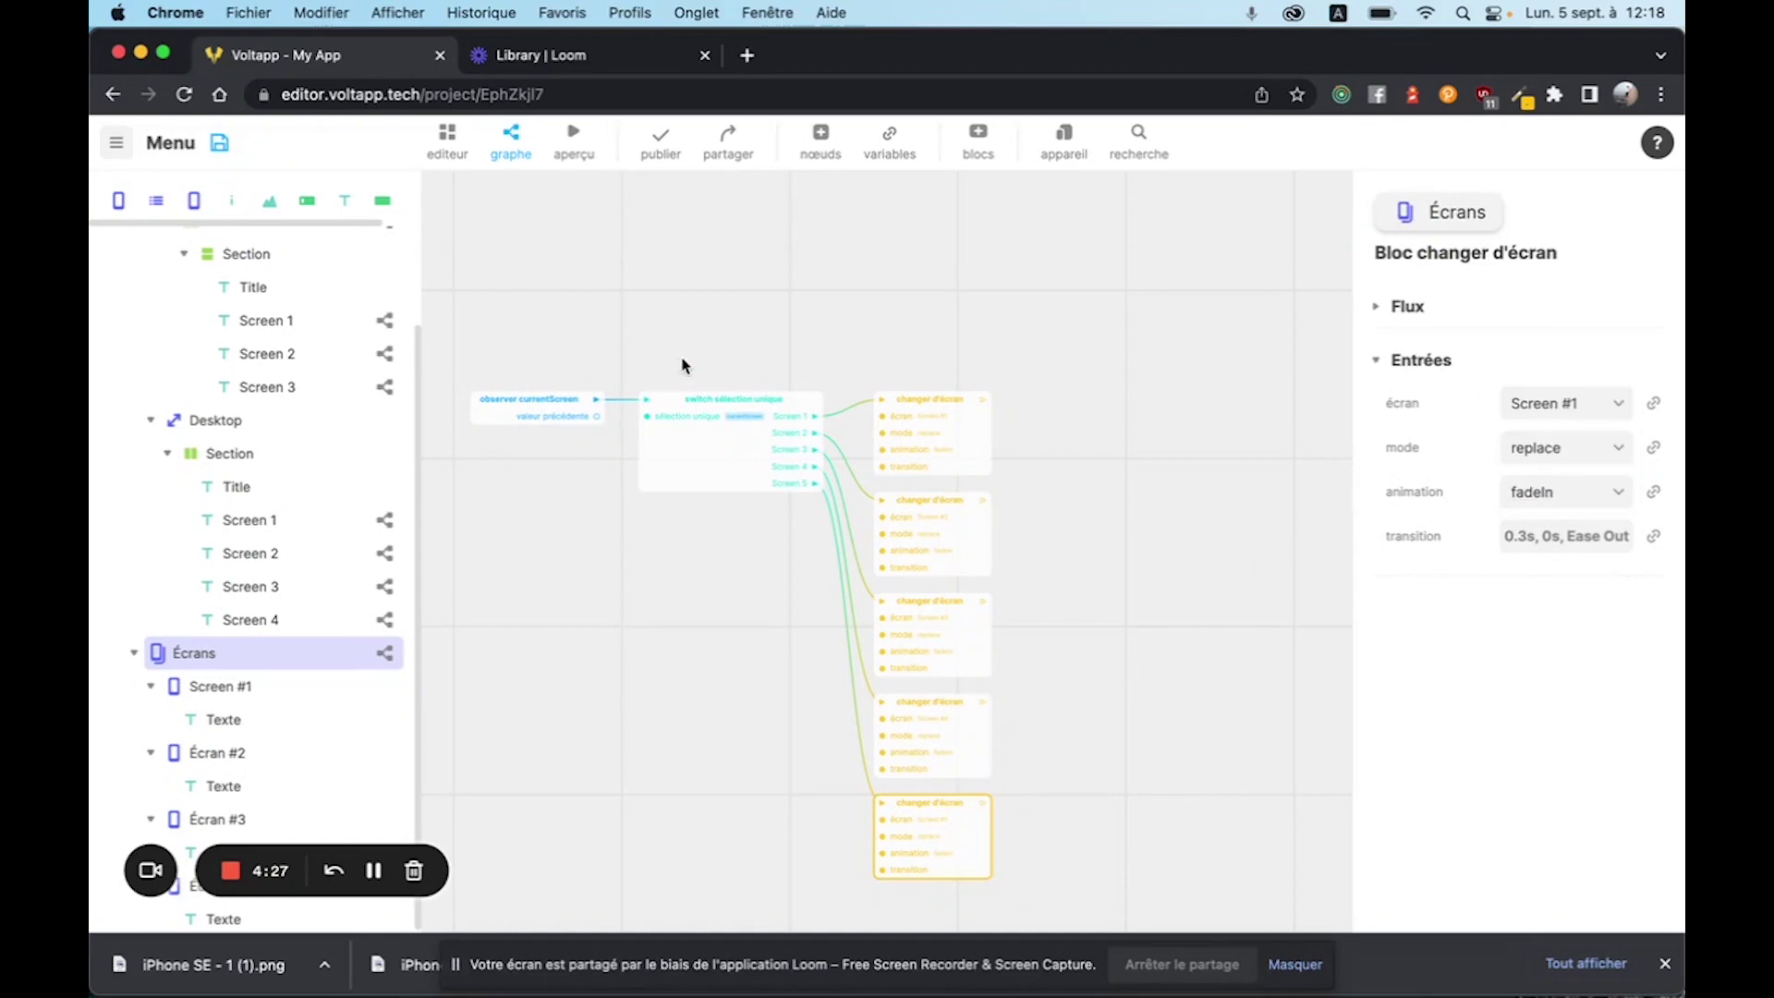
pyautogui.rightClick(929, 841)
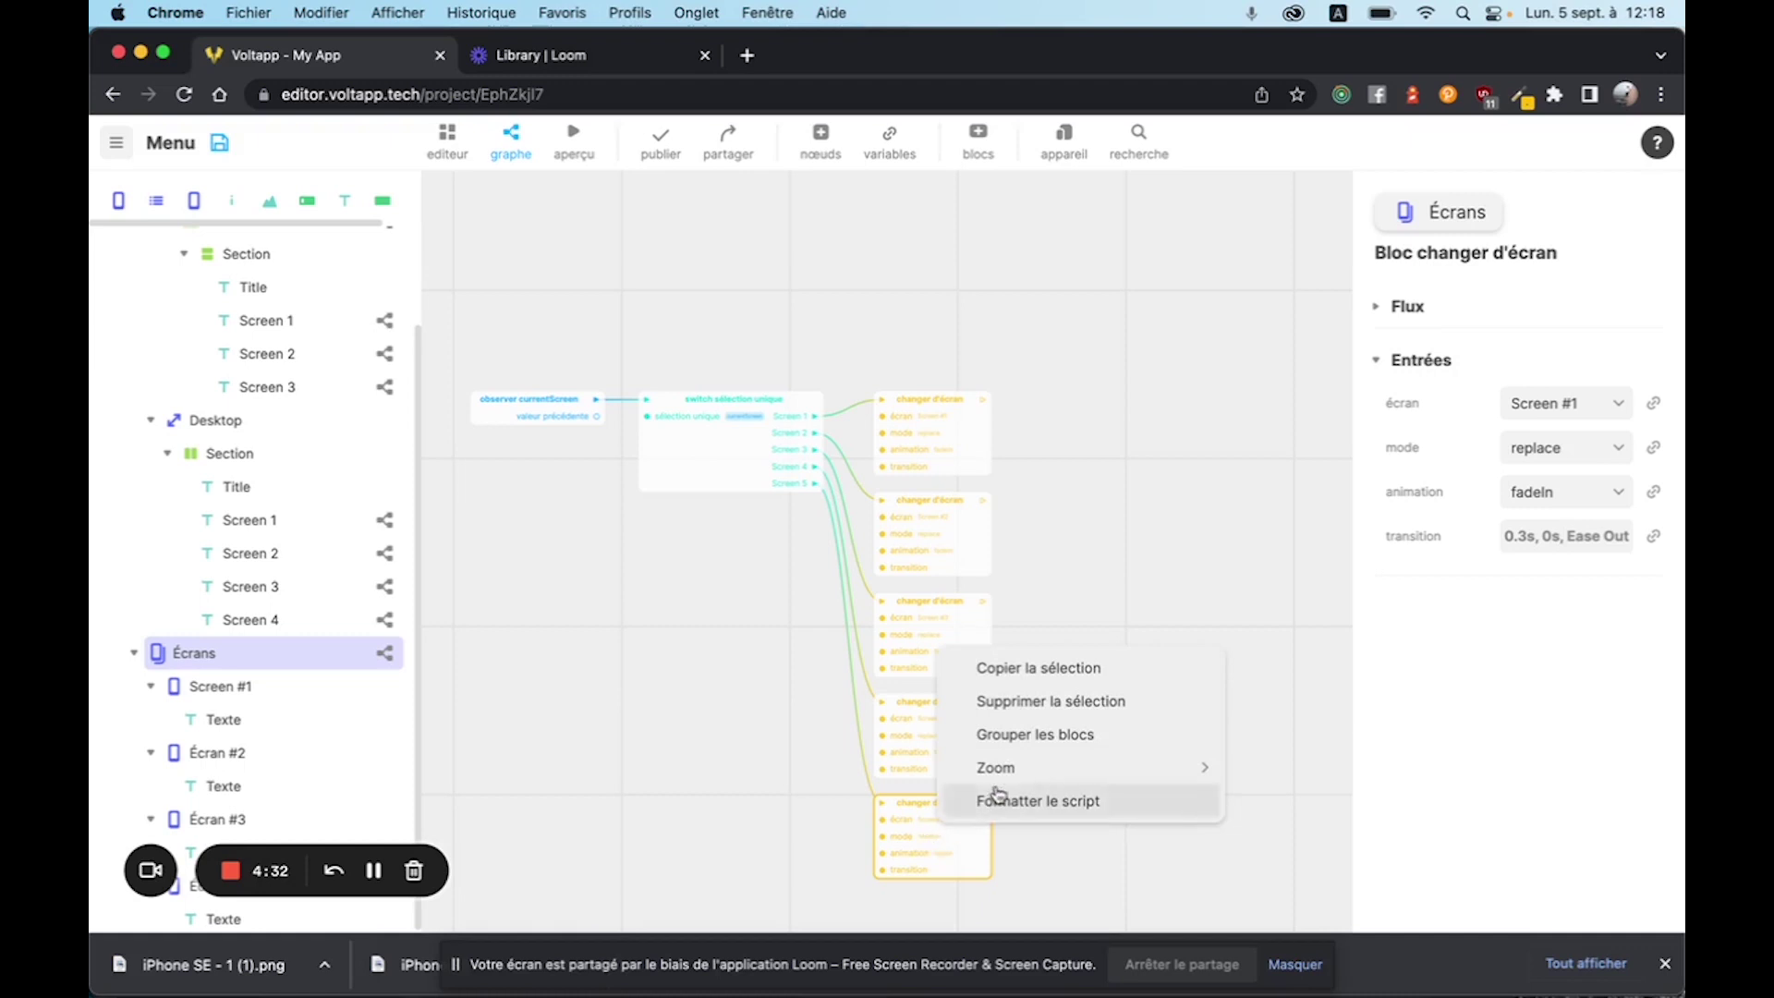
pyautogui.click(1013, 704)
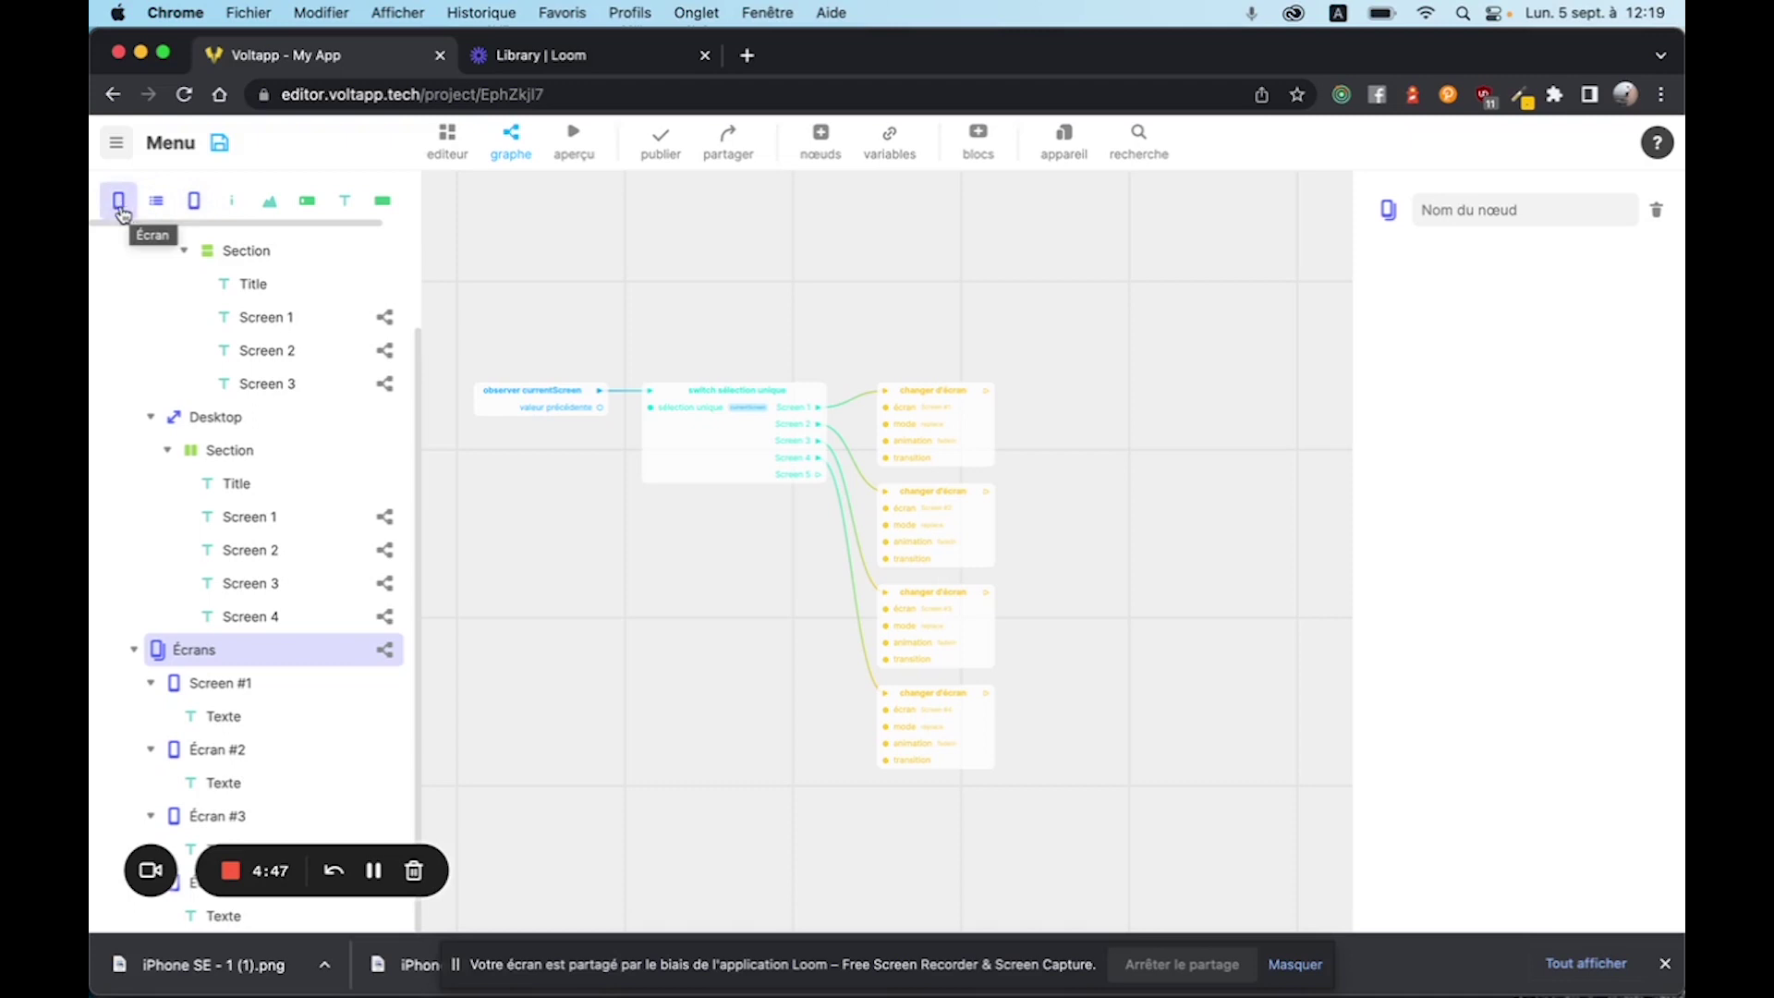
# Add a new screen at the end of the Écrans node and select it.
pyautogui.moveTo(121, 212); pyautogui.dragTo(216, 656)
pyautogui.scroll(-1, 234, 745)
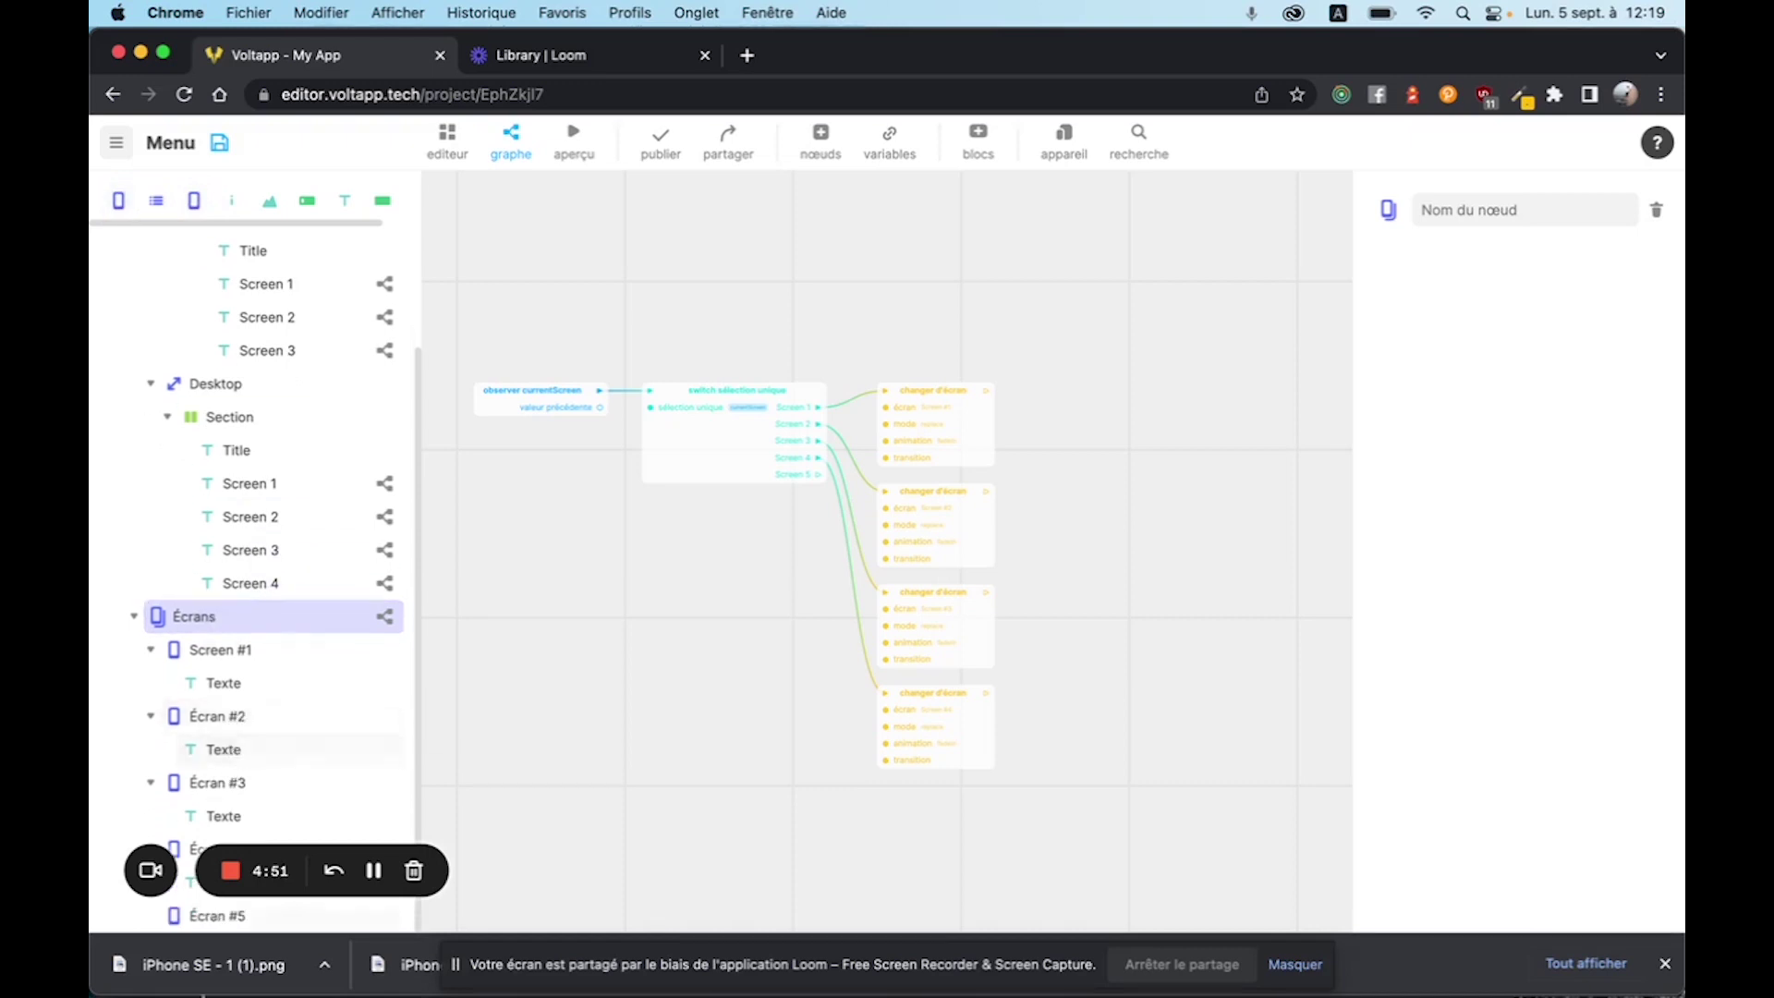
pyautogui.click(197, 921)
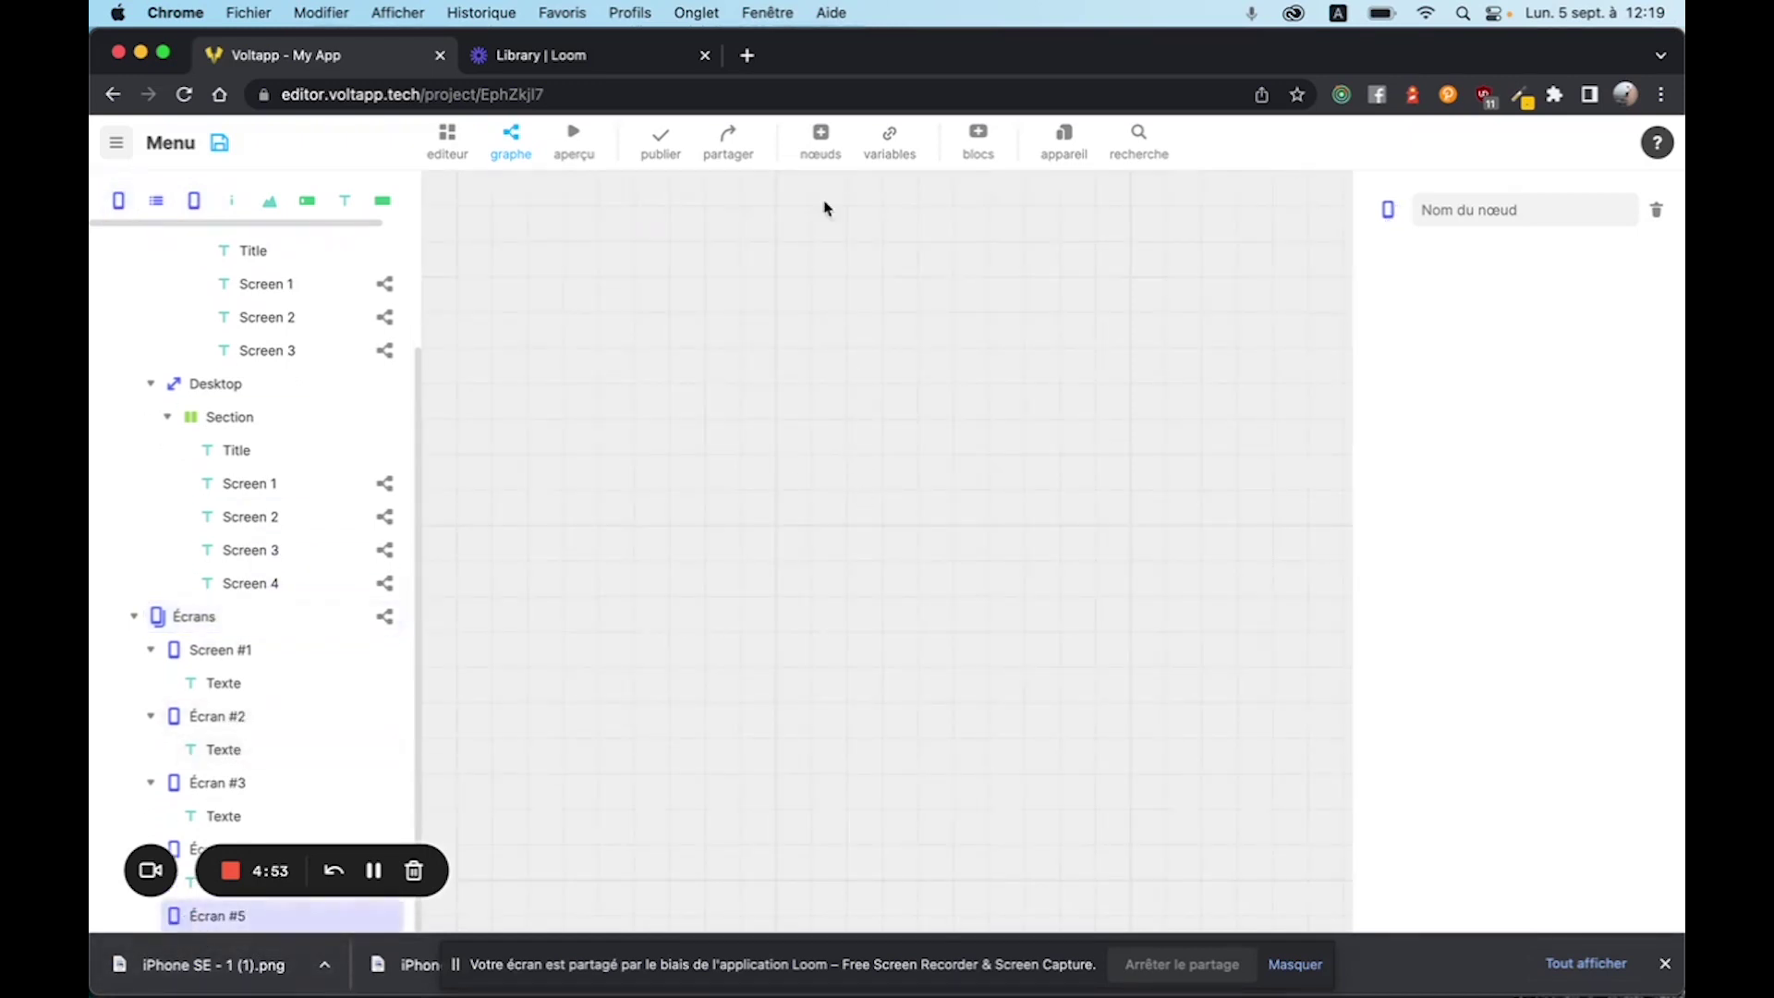
# Show Écran #5 in the editor and add an image and a button to it.
pyautogui.click(453, 138)
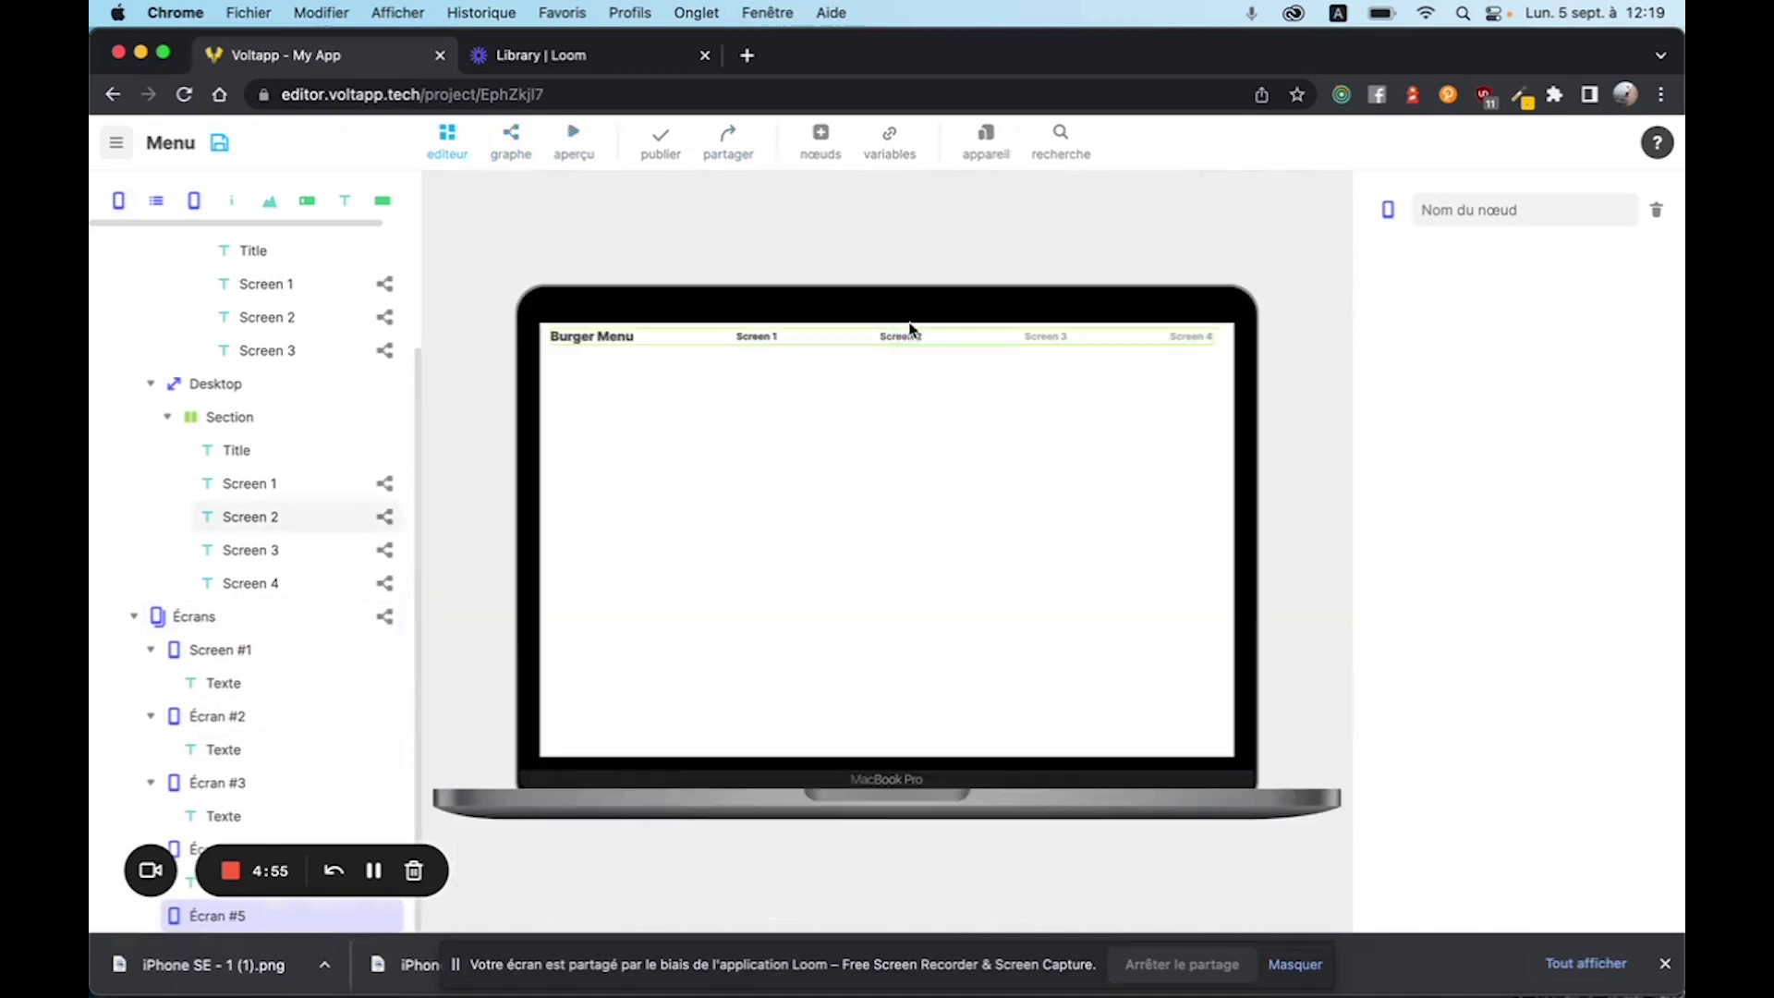
pyautogui.click(270, 201)
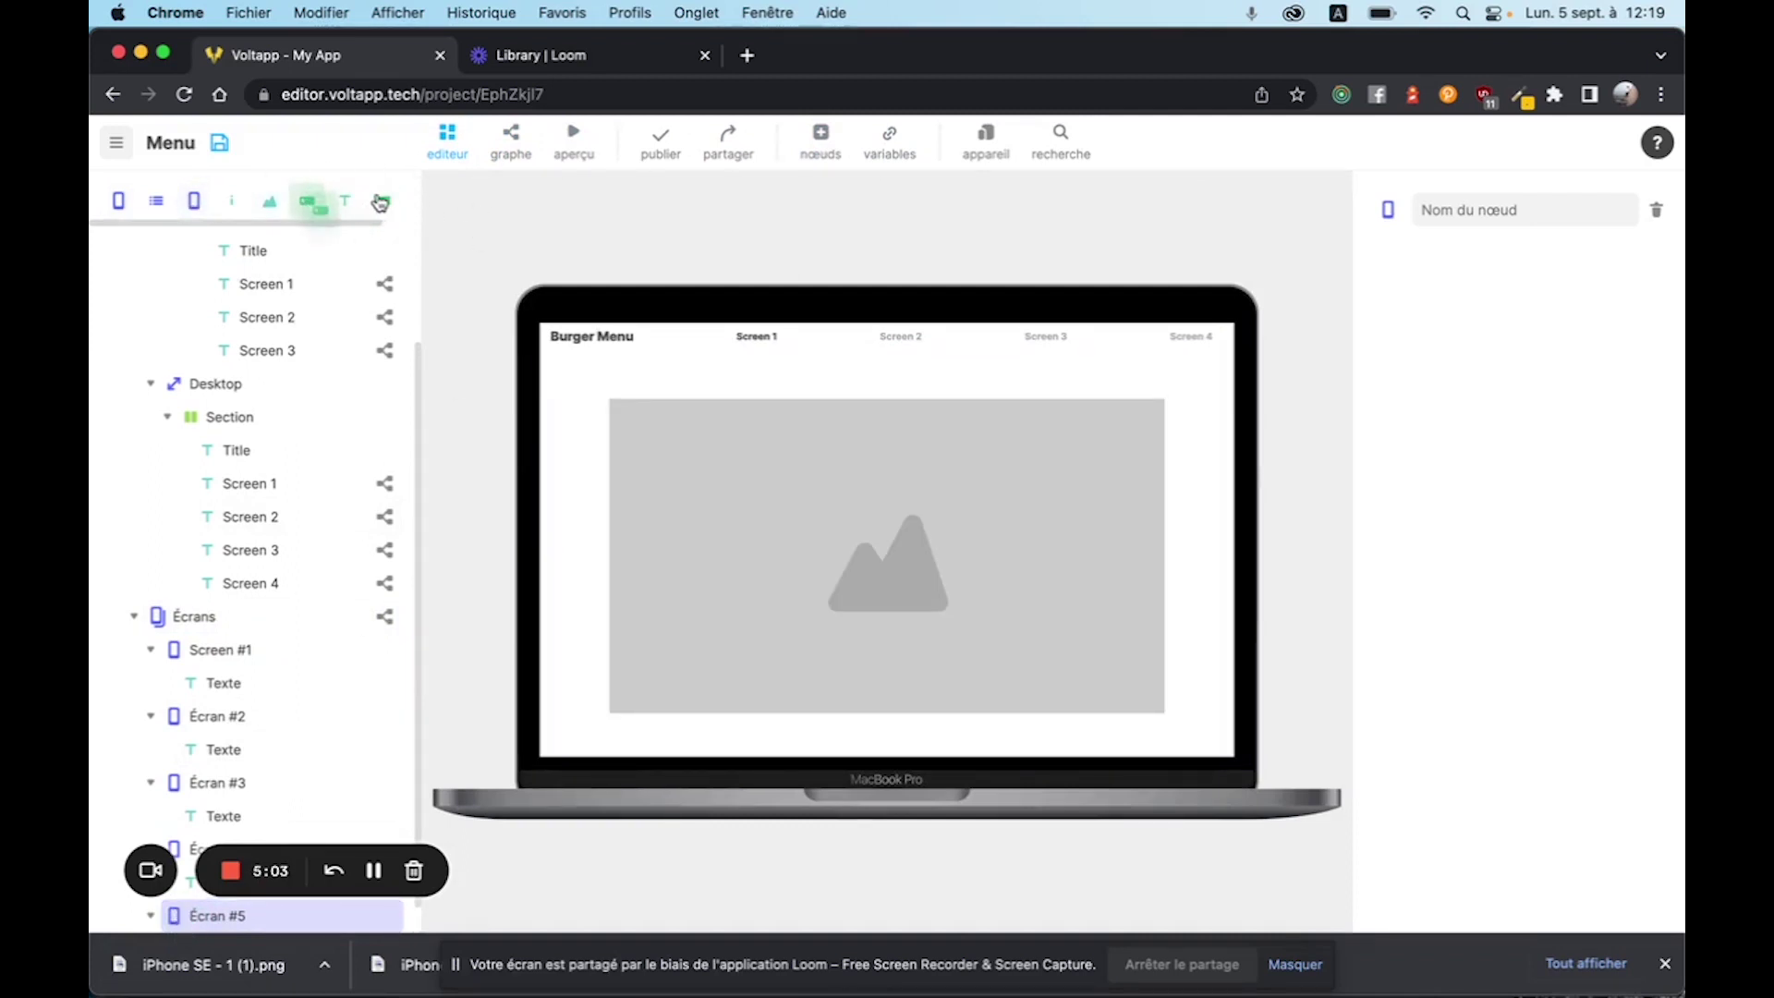
pyautogui.moveTo(382, 200); pyautogui.dragTo(194, 917)
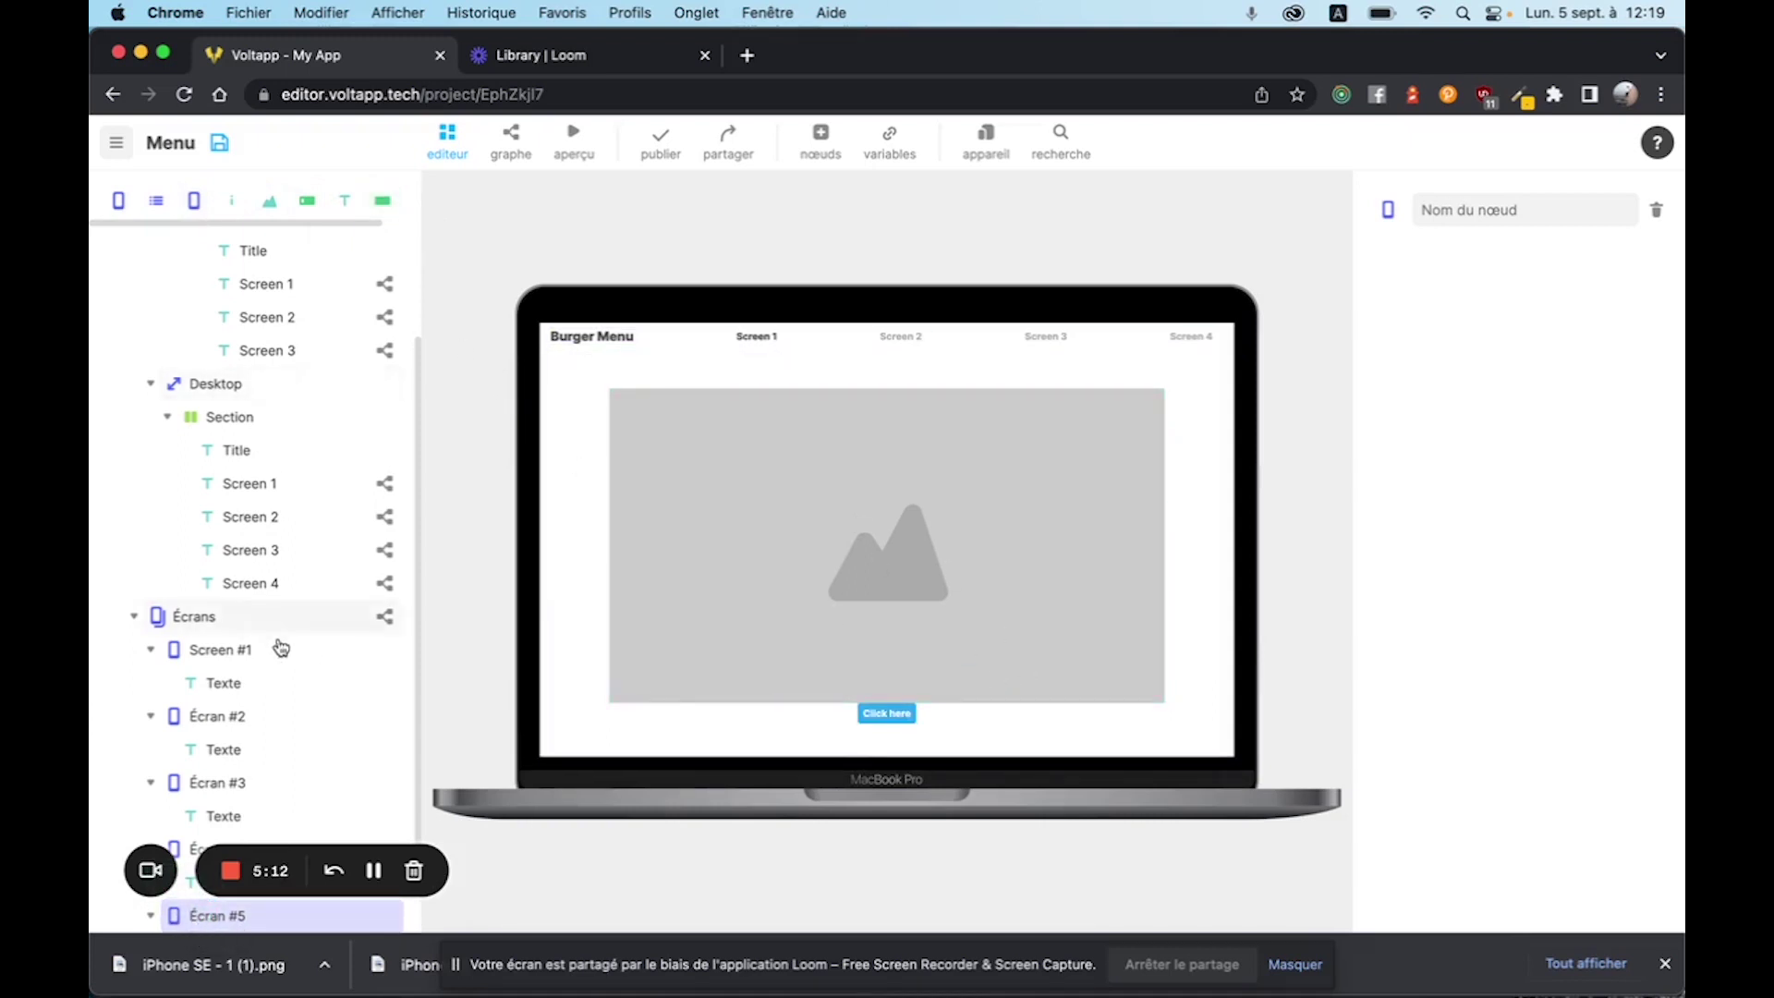
# In the Écrans graph, link the switch's Screen 5 output to a new changer d'écran block placed below the others.
pyautogui.click(312, 619)
pyautogui.click(384, 616)
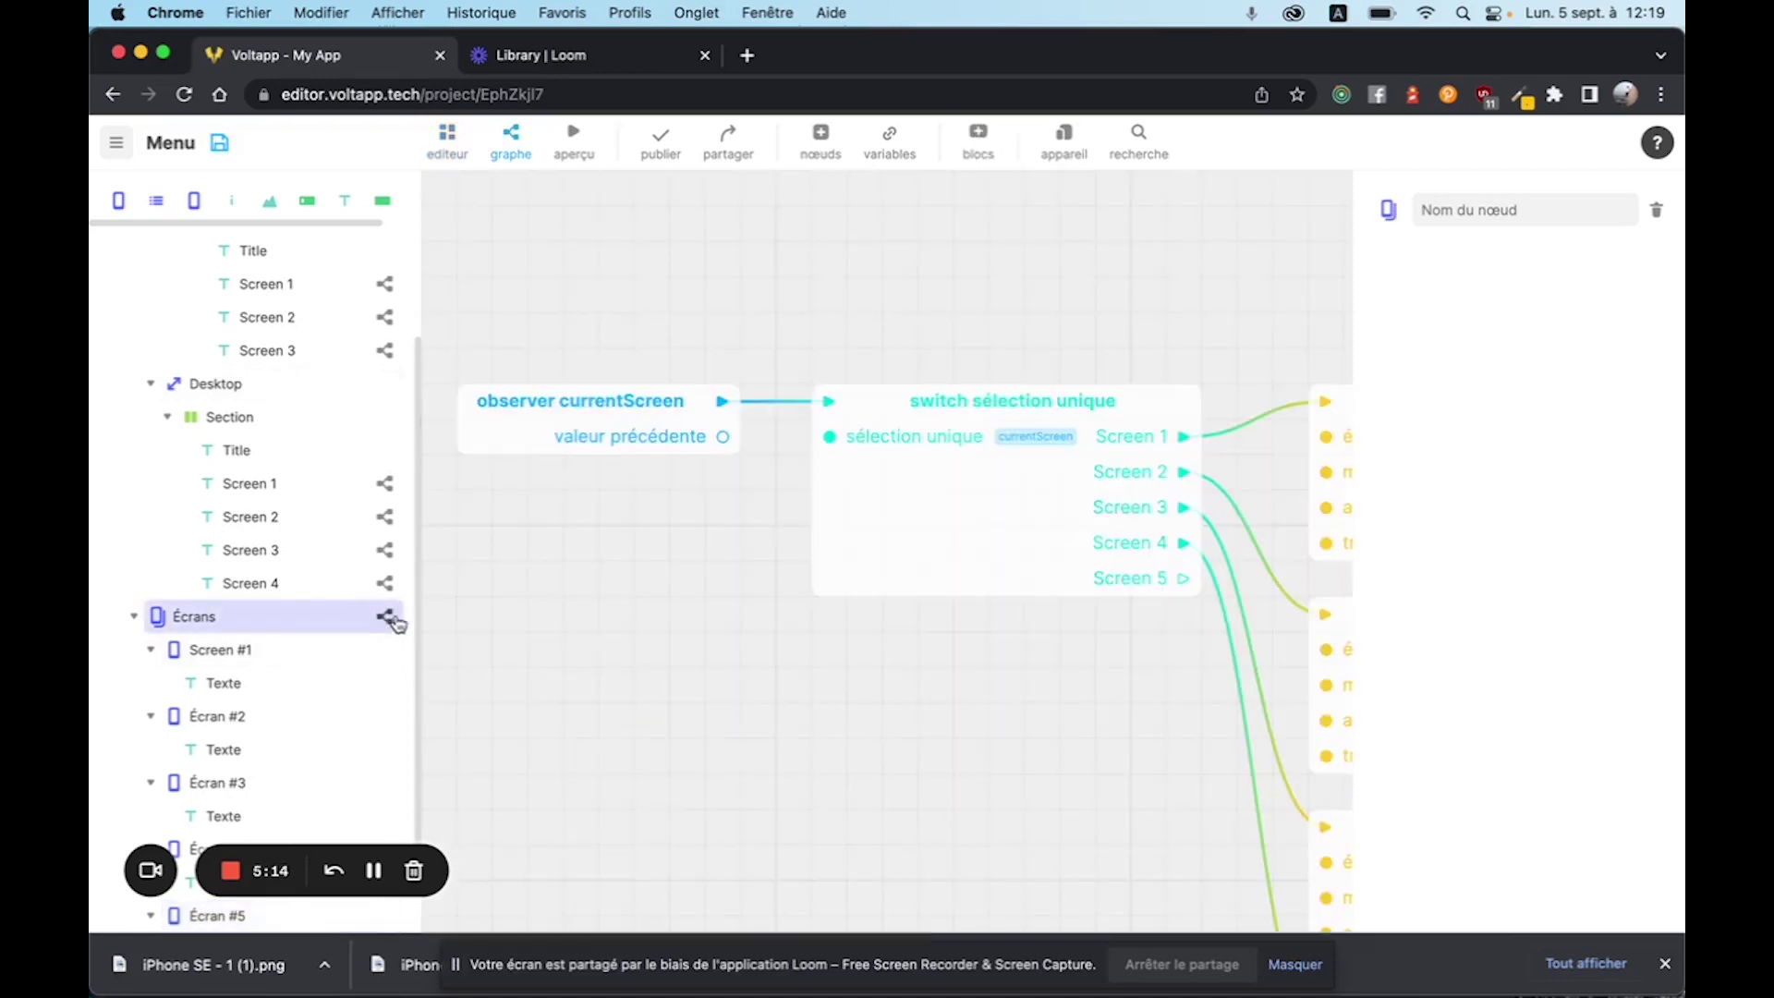
pyautogui.moveTo(1016, 708); pyautogui.dragTo(801, 424)
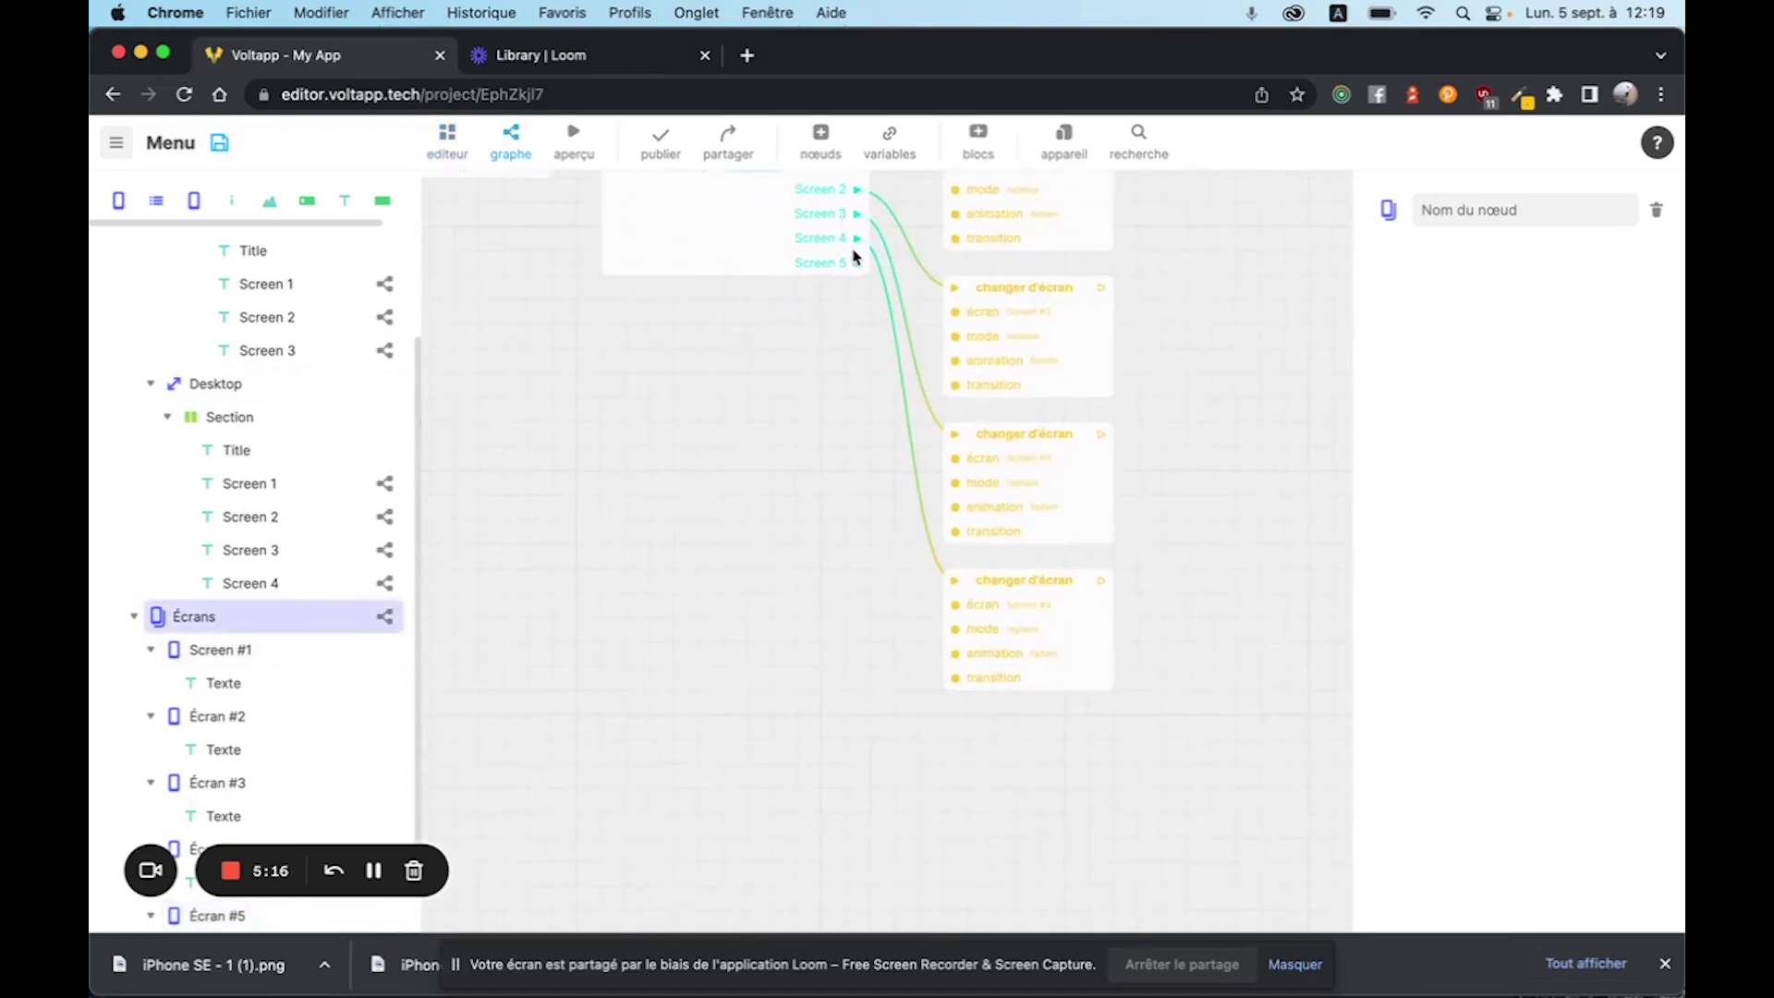
pyautogui.moveTo(855, 257); pyautogui.dragTo(927, 761)
pyautogui.write('chan')
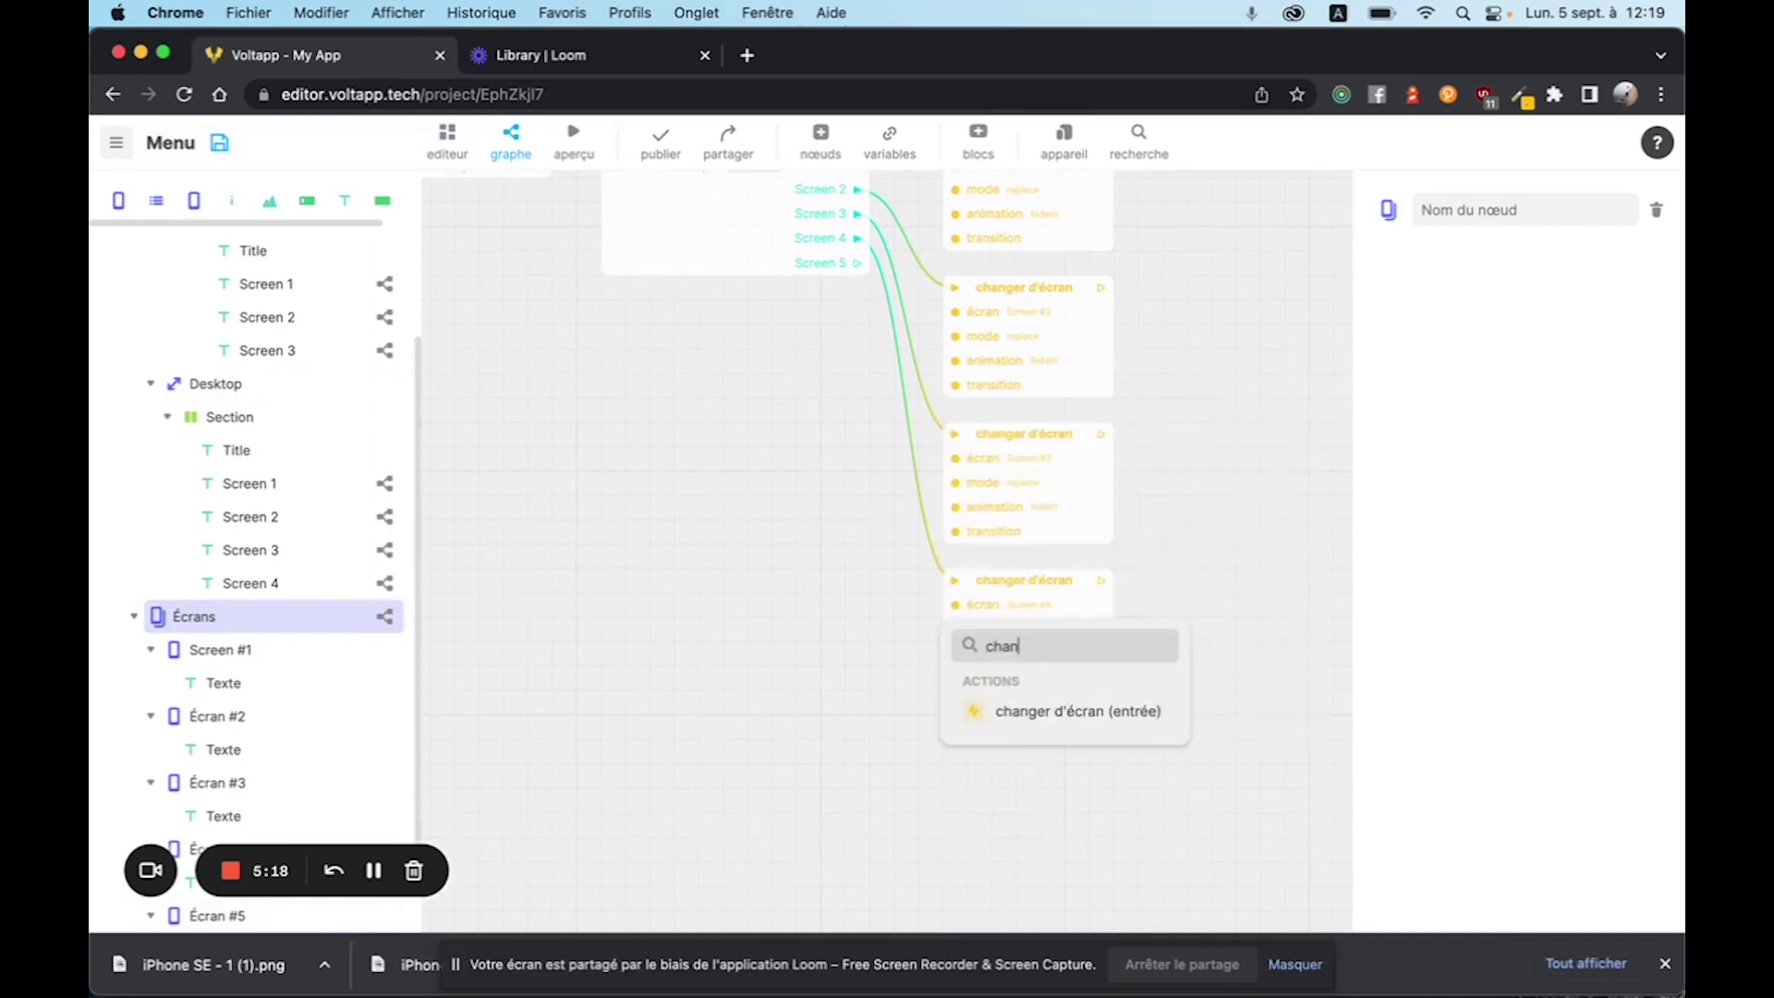
pyautogui.click(1061, 714)
pyautogui.moveTo(1034, 783); pyautogui.dragTo(1037, 736)
# Set the new changer d'écran block's écran input to Screen #5.
pyautogui.click(1510, 414)
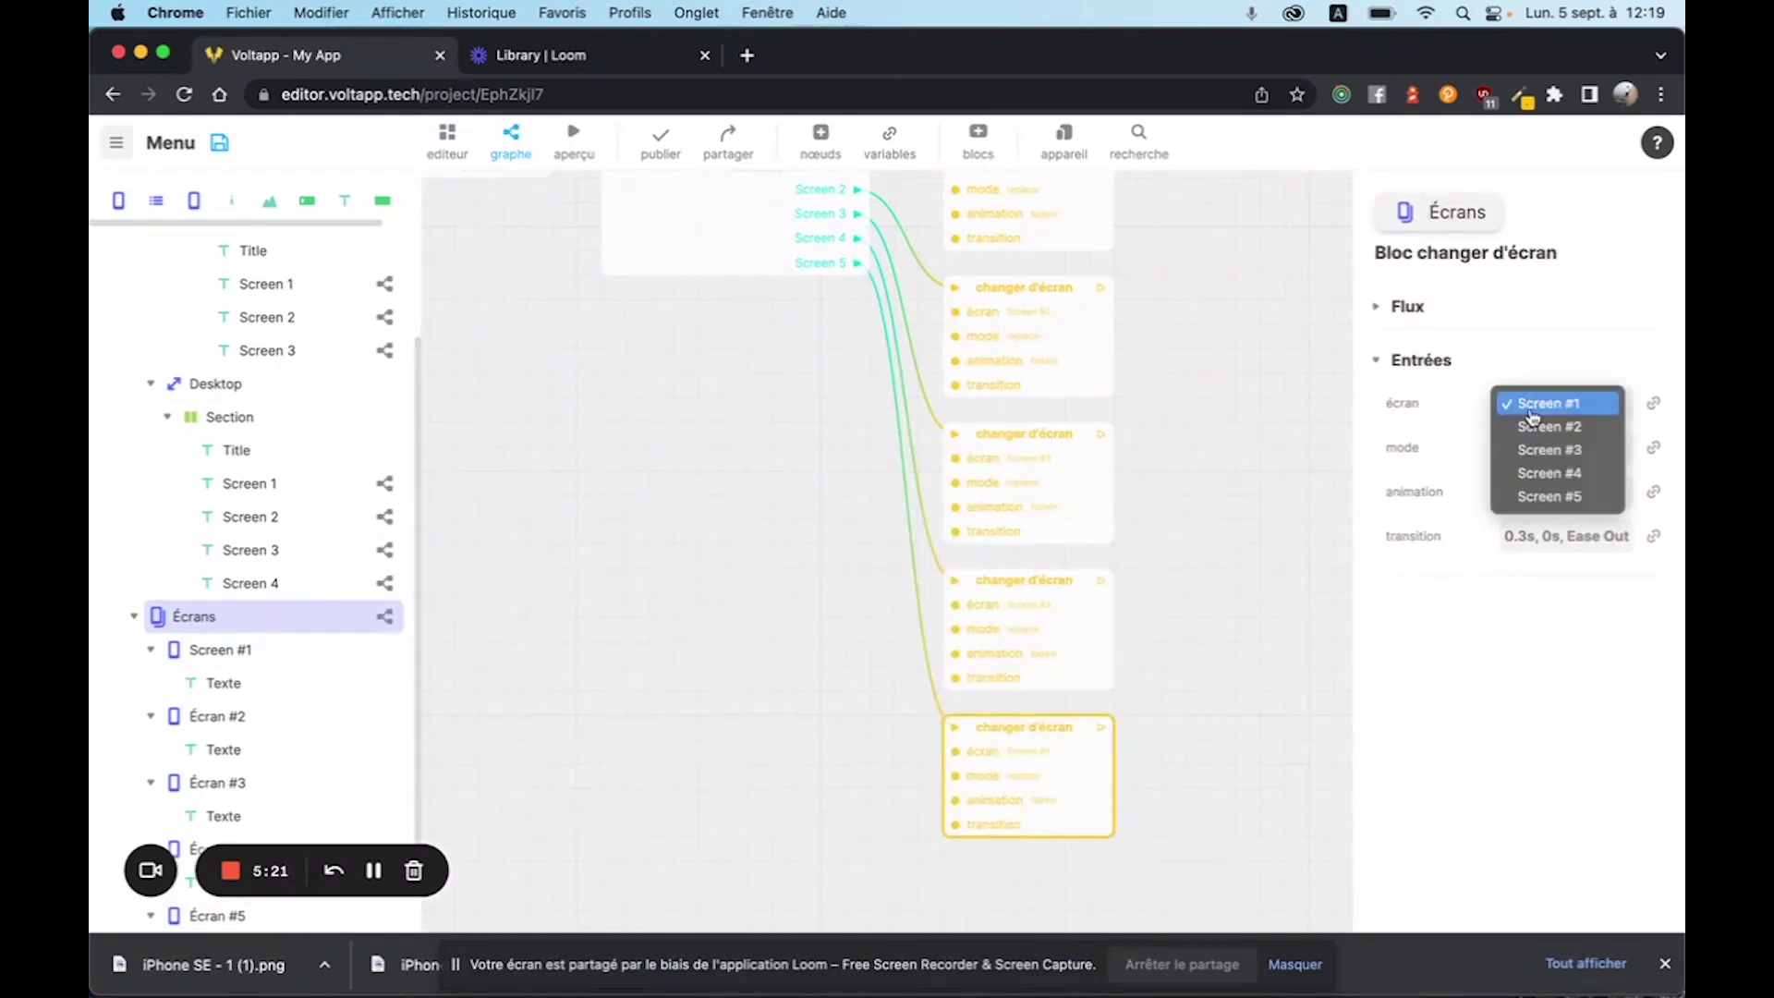
pyautogui.click(1524, 493)
pyautogui.click(795, 569)
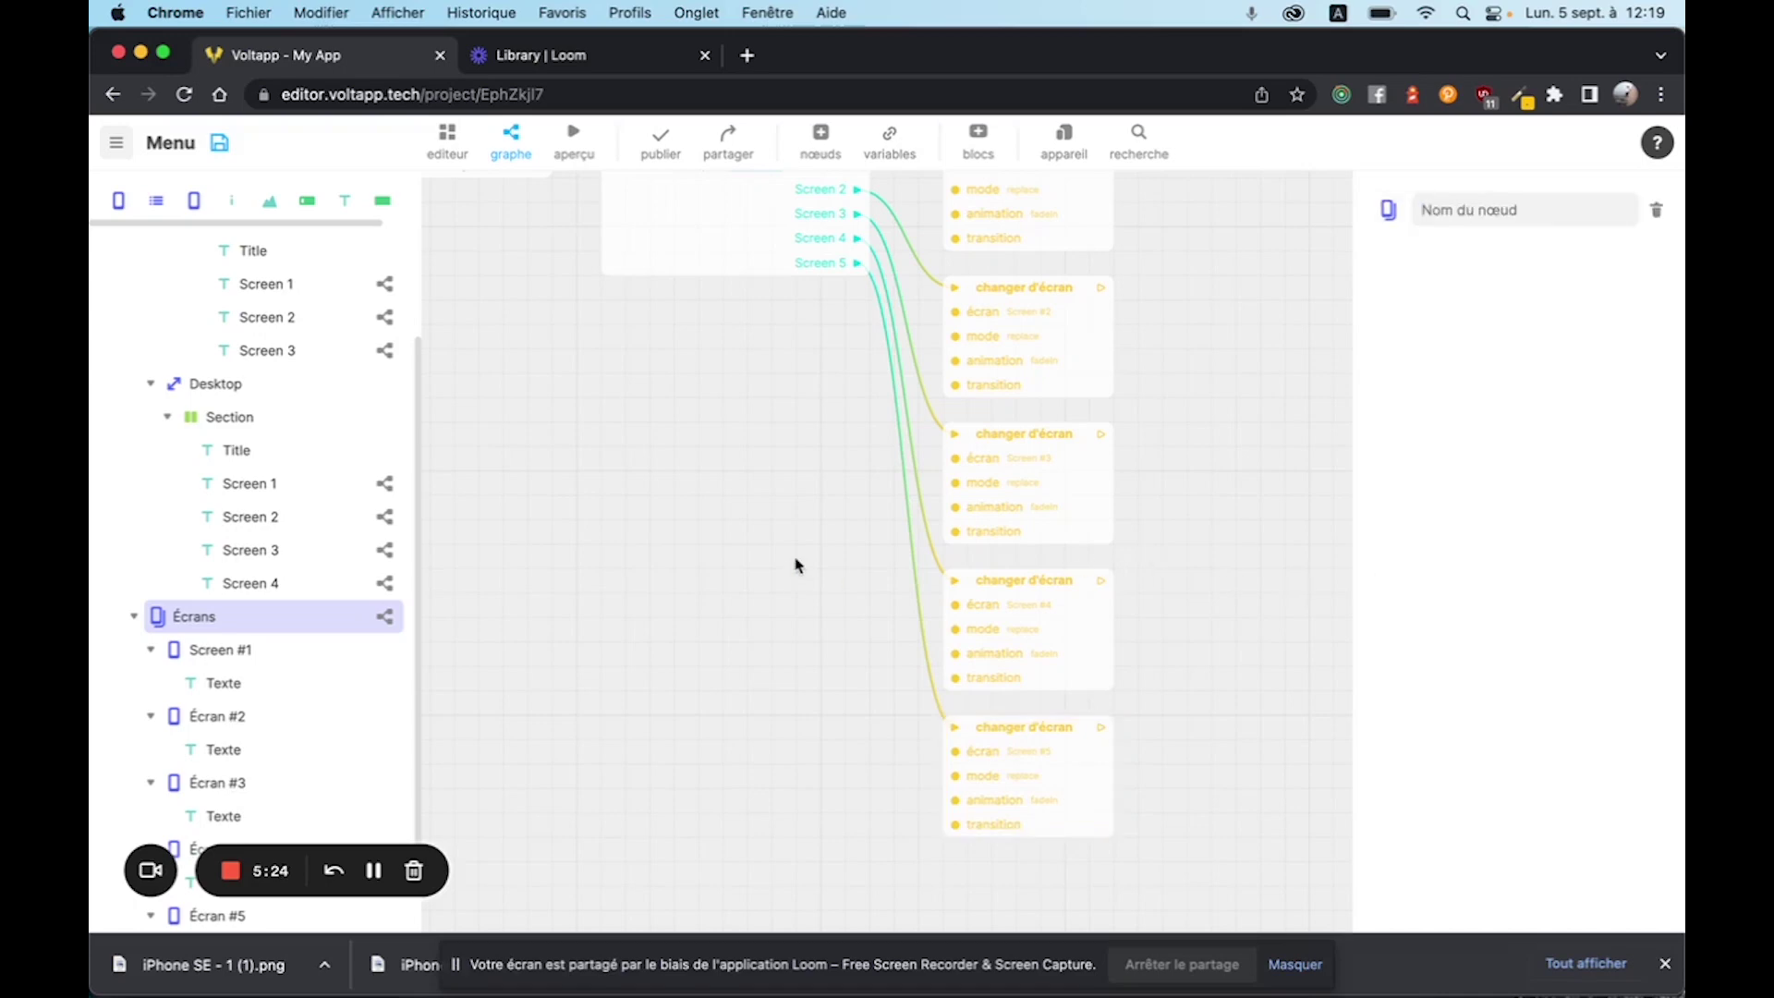
# Review the Écrans node's screens in the editor and the observer, switch and changer d'écran blocks in its graph.
pyautogui.scroll(-5, 806, 542)
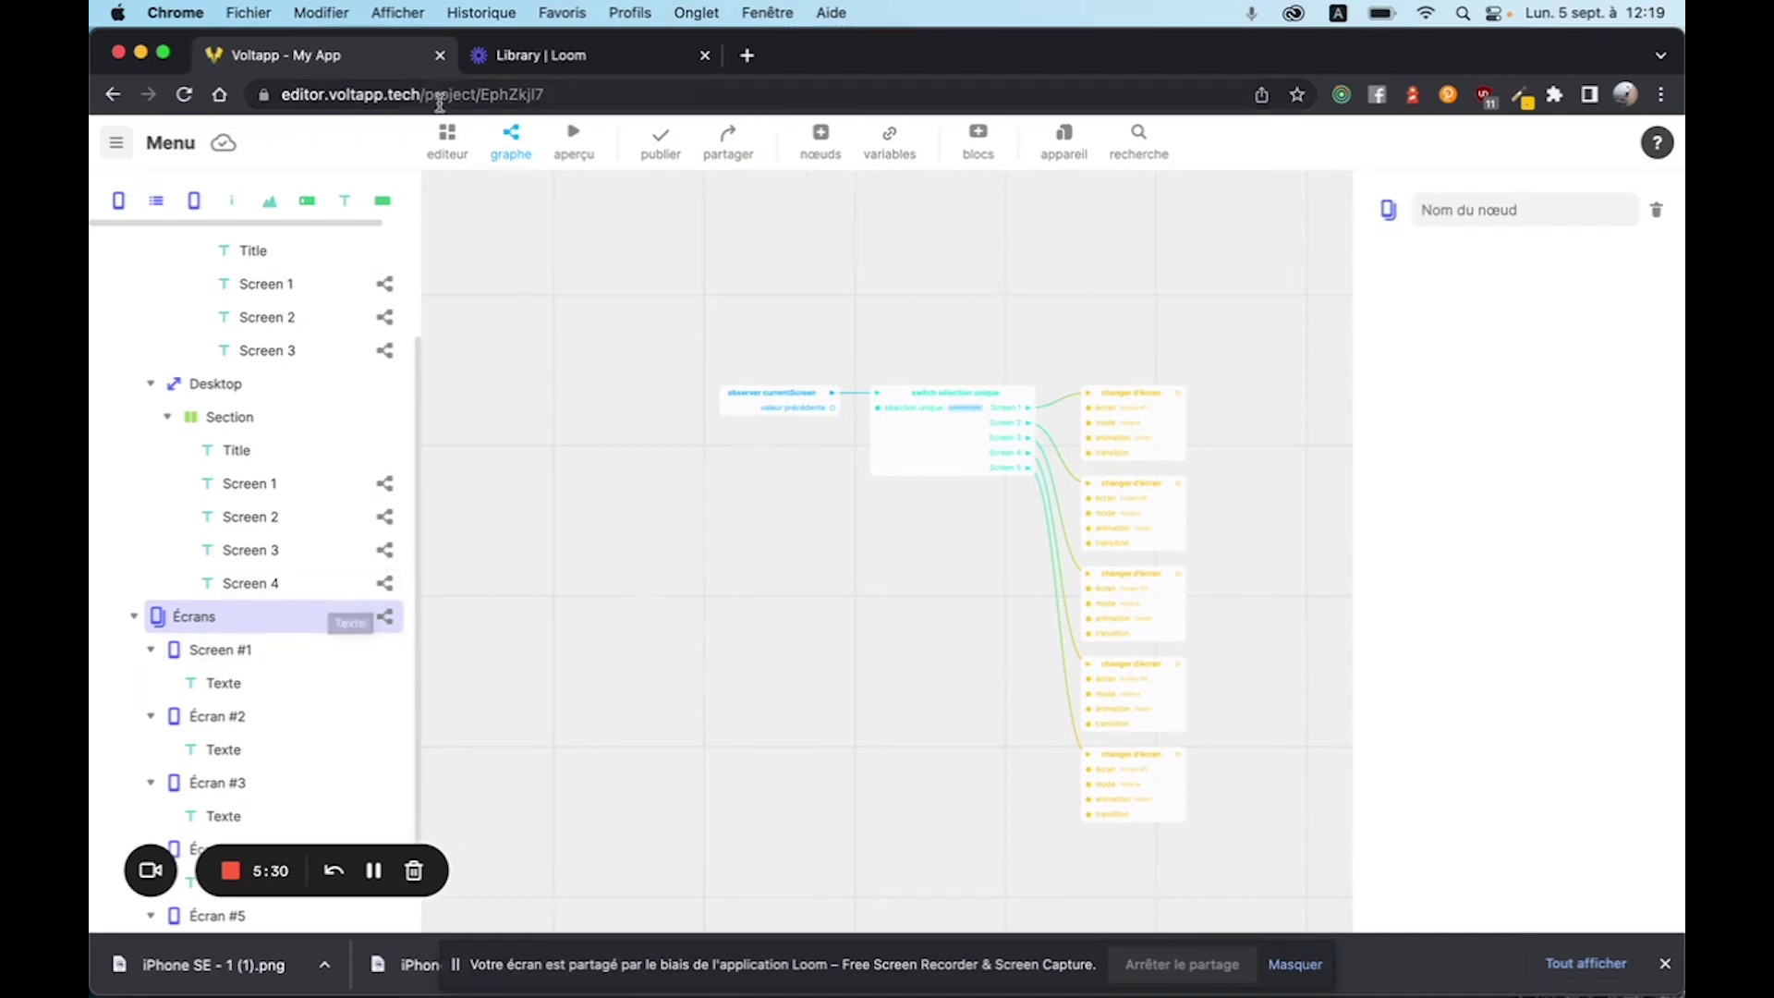
pyautogui.click(445, 135)
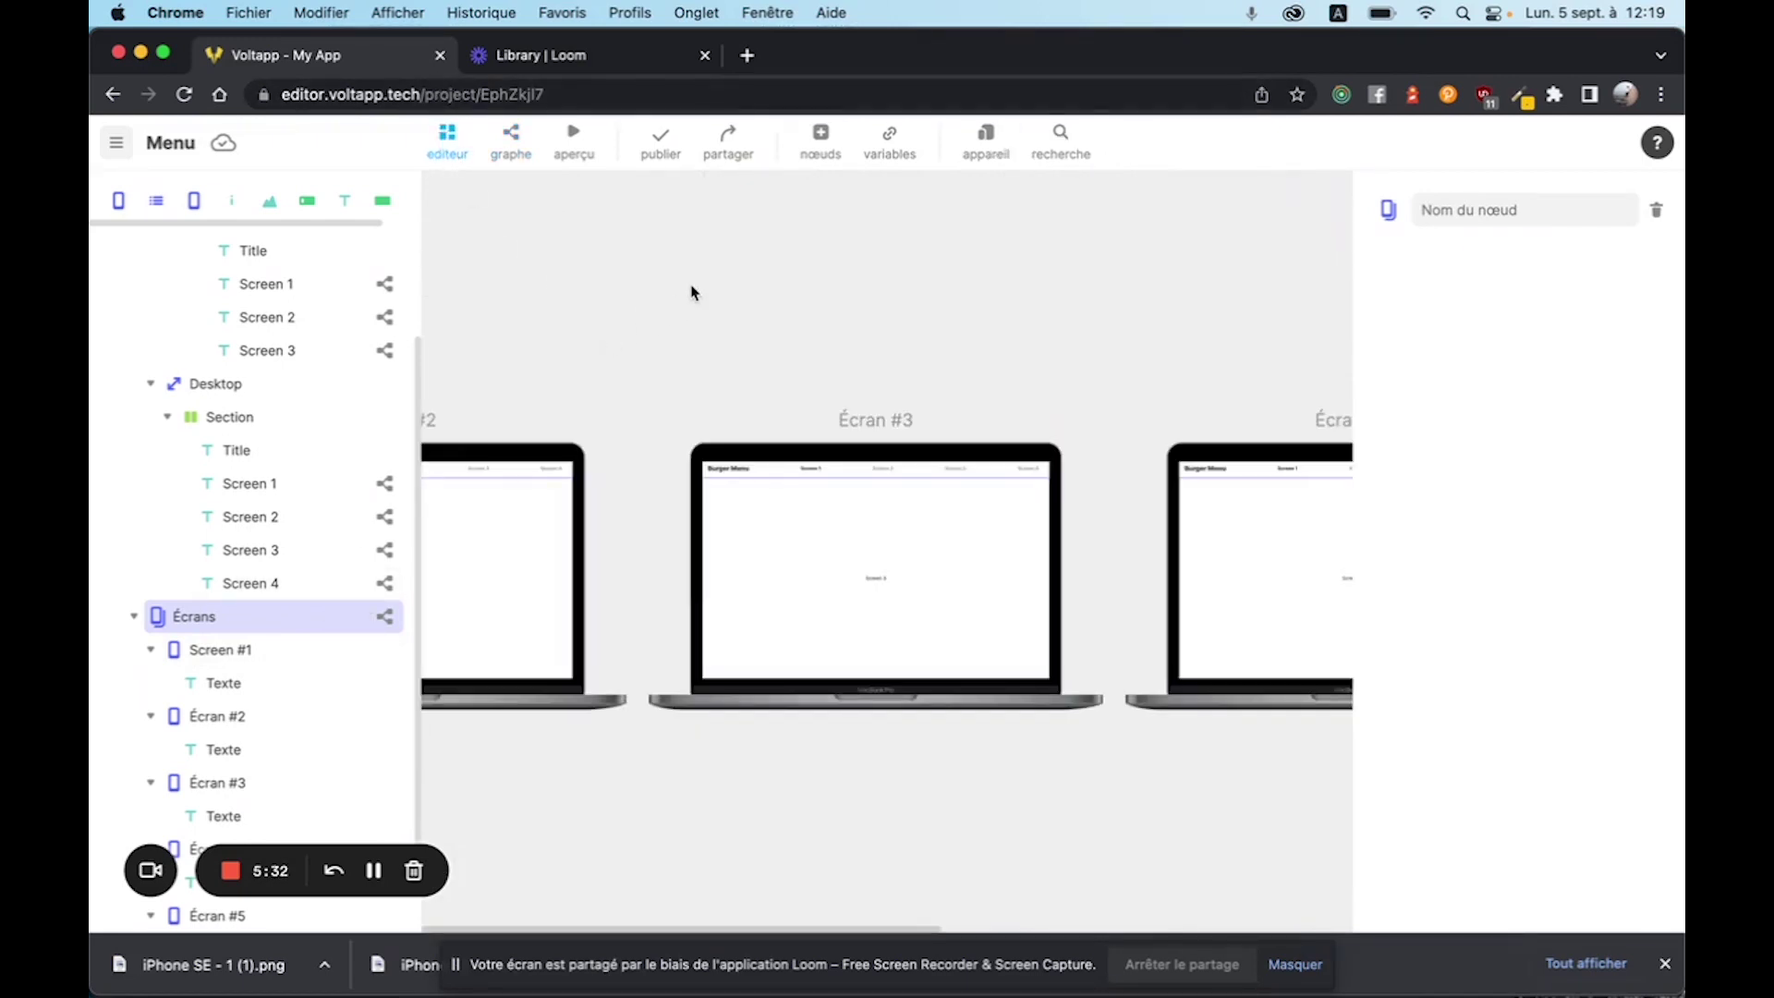
pyautogui.scroll(5, 222, 458)
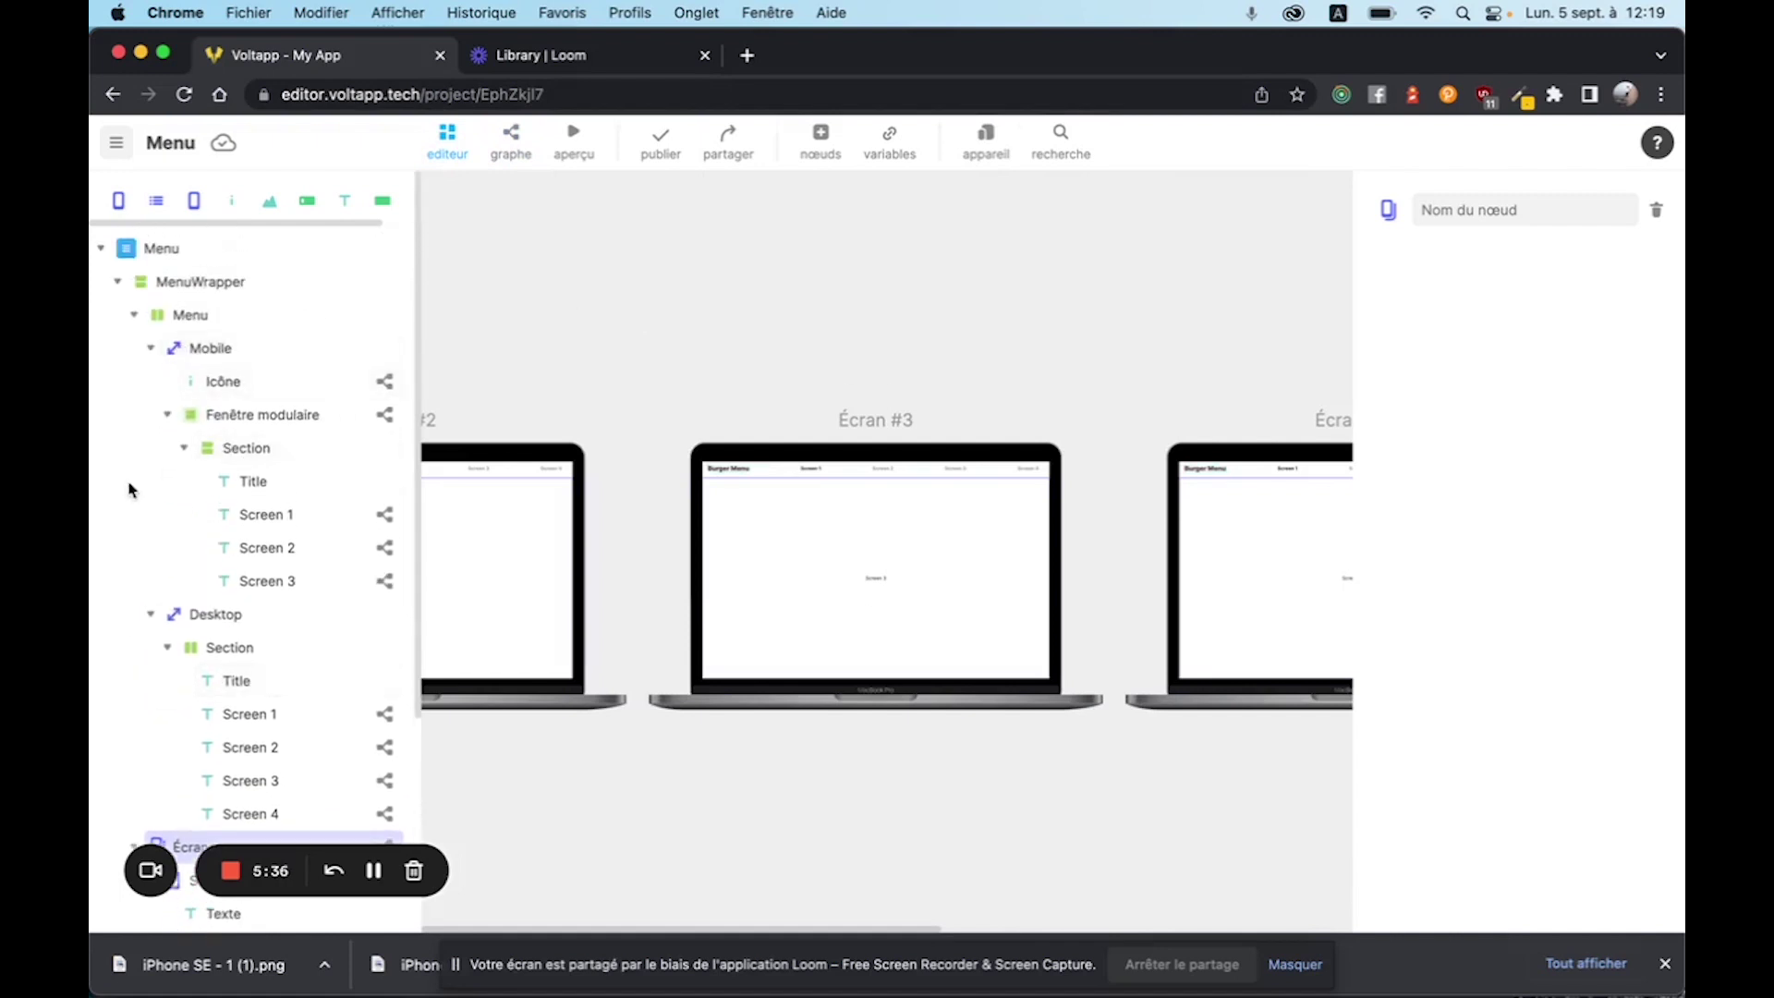
pyautogui.scroll(-3, 174, 681)
pyautogui.scroll(-1, 175, 685)
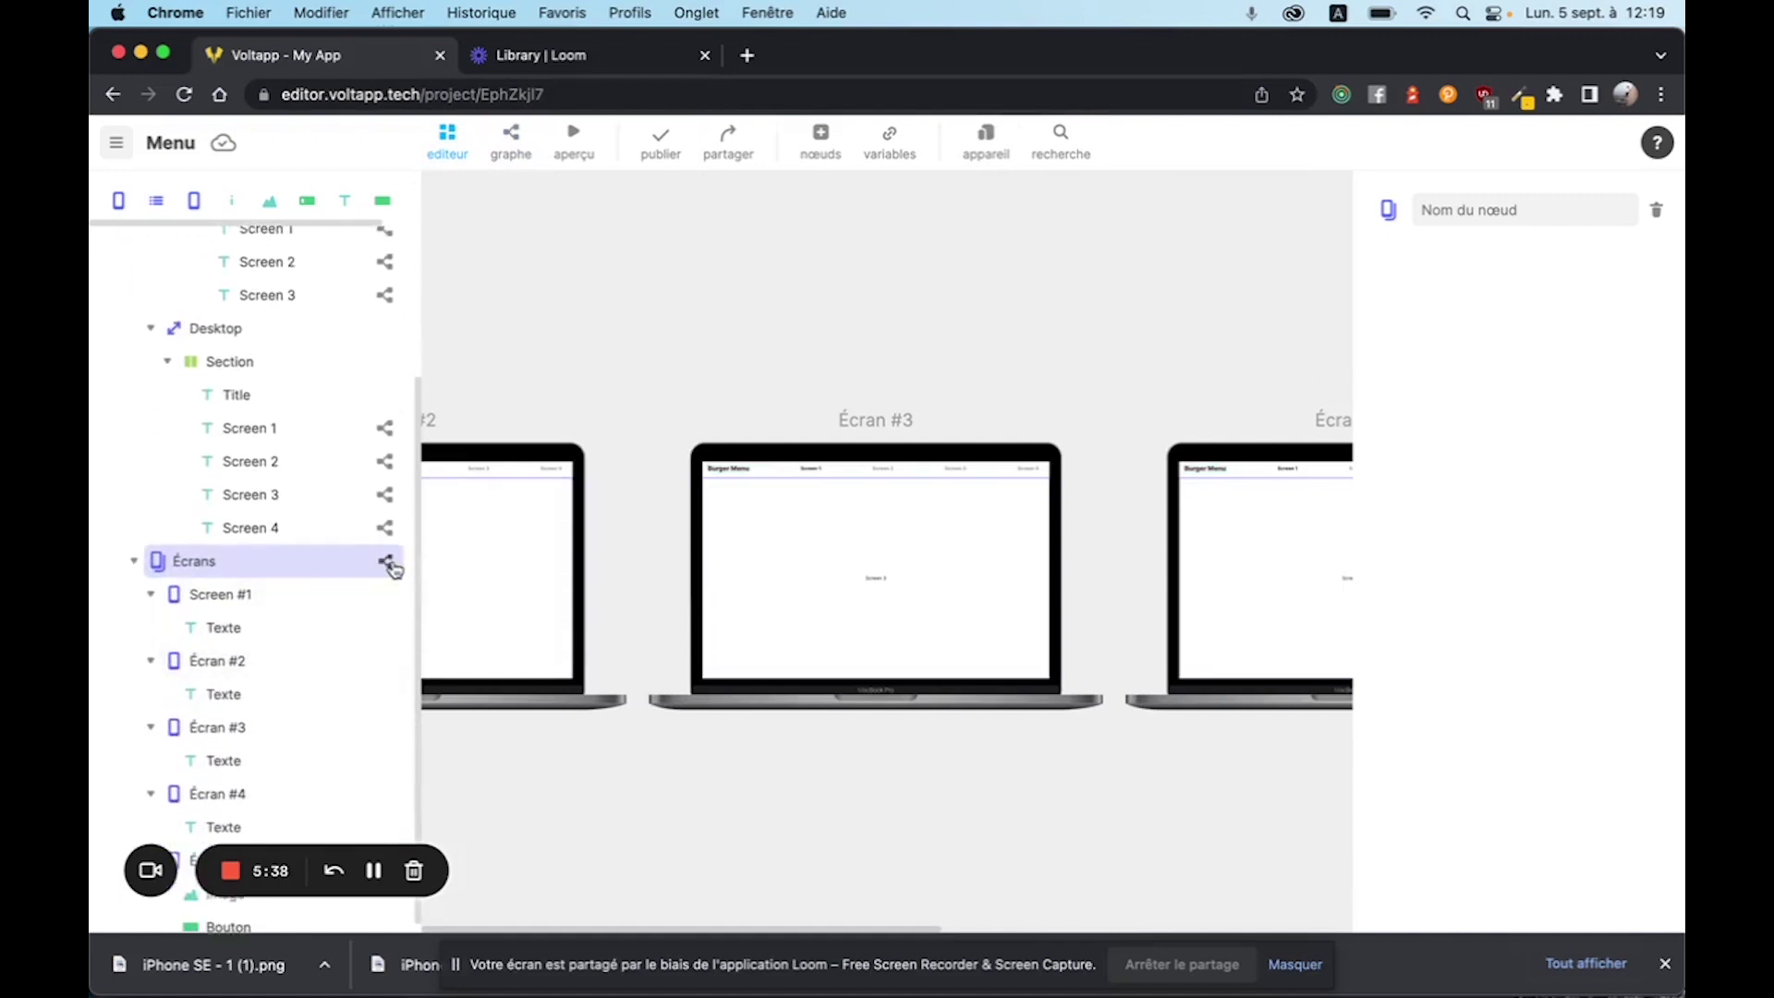
pyautogui.click(385, 561)
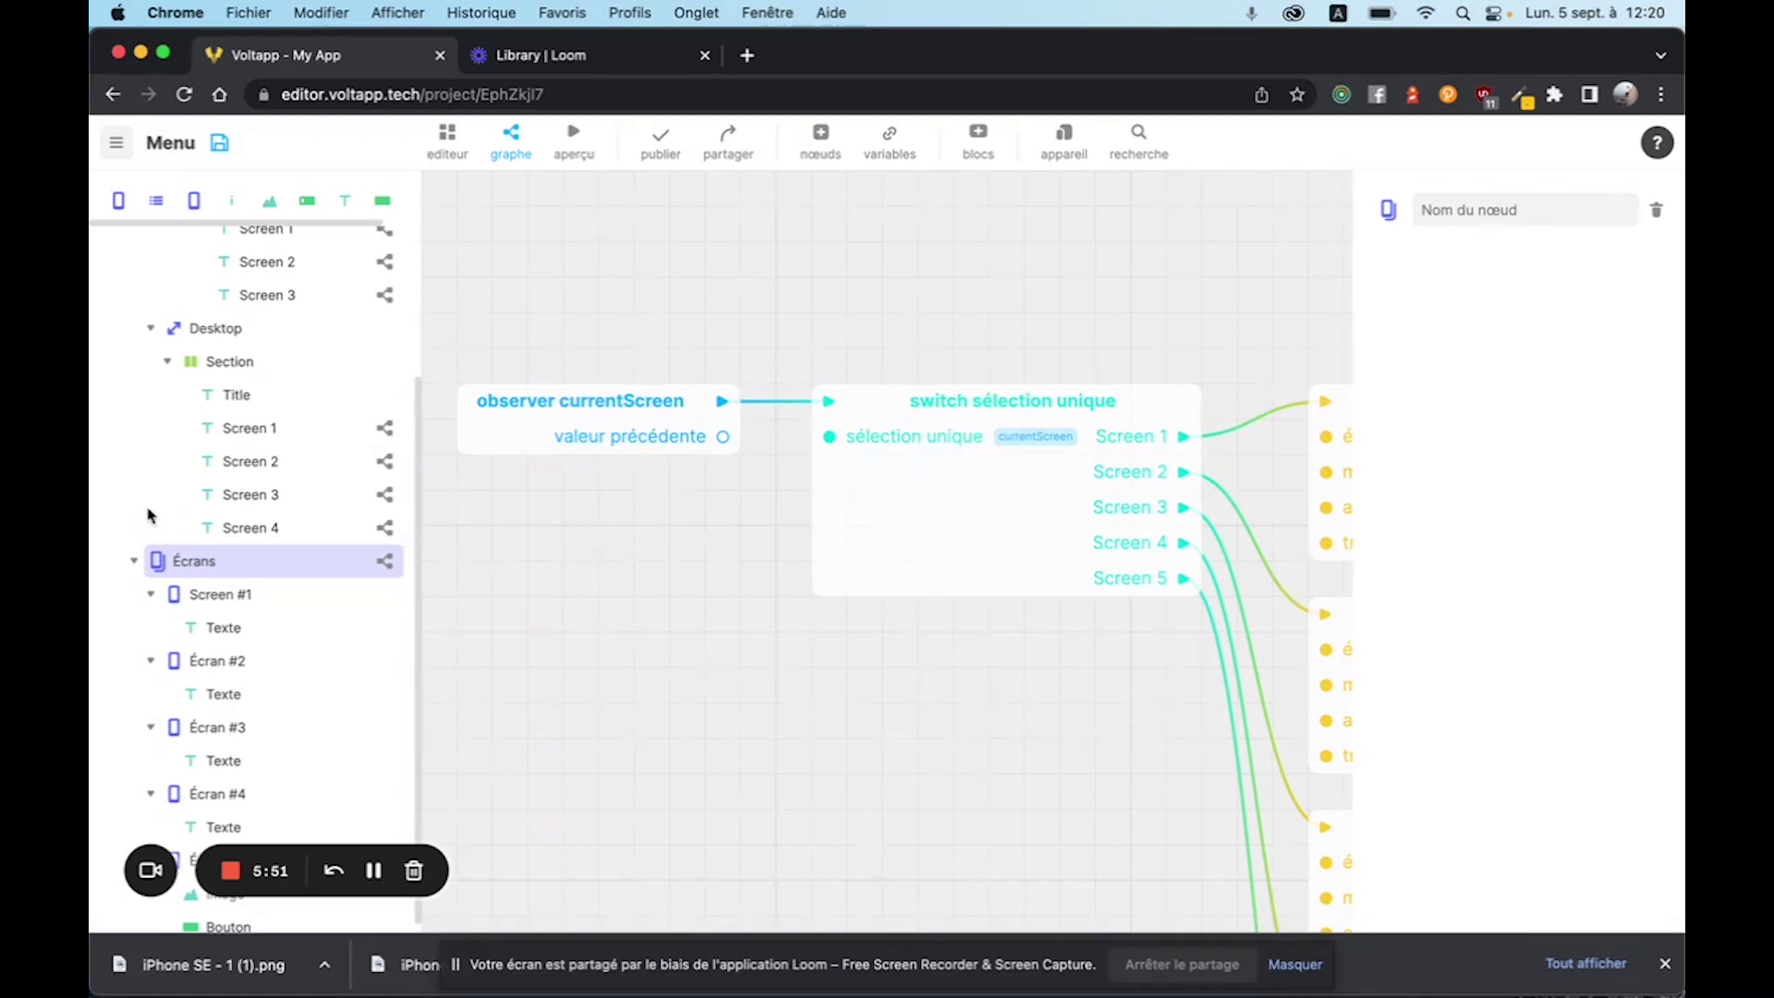
# Look up the Taille d'écran node in the node library and examine the width settings of the Mobile and Desktop nodes.
pyautogui.scroll(5, 268, 606)
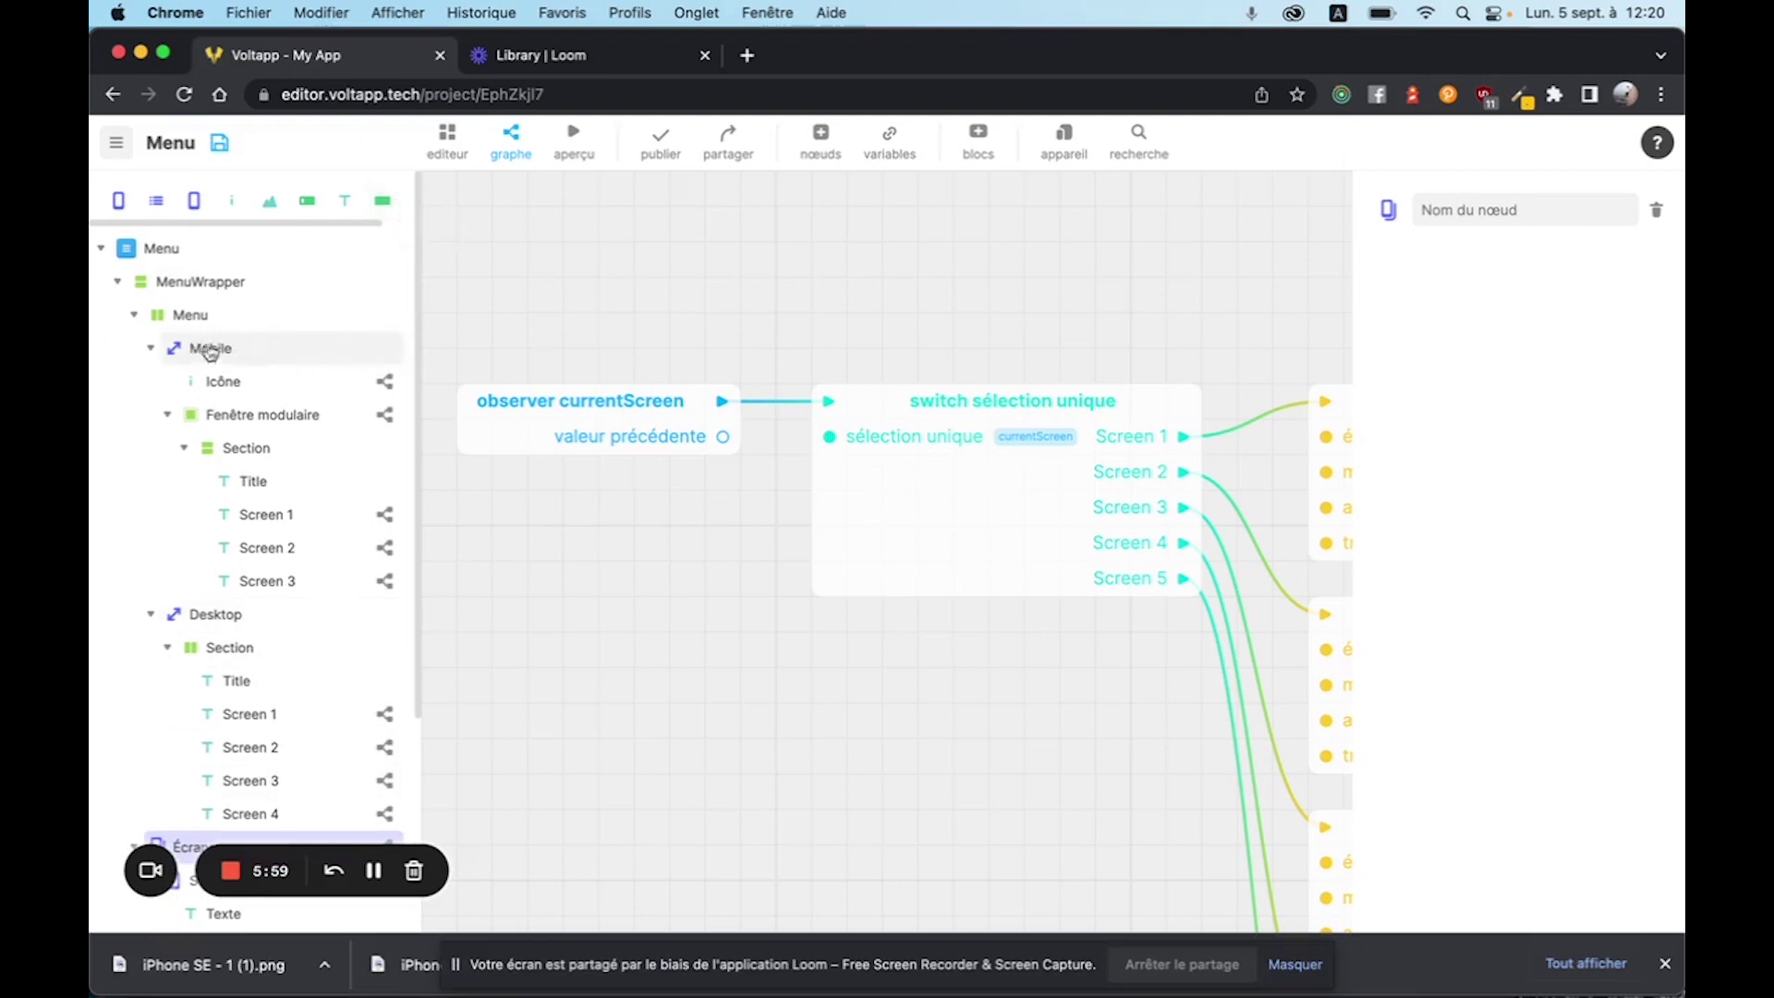
pyautogui.click(810, 150)
pyautogui.scroll(-10, 750, 525)
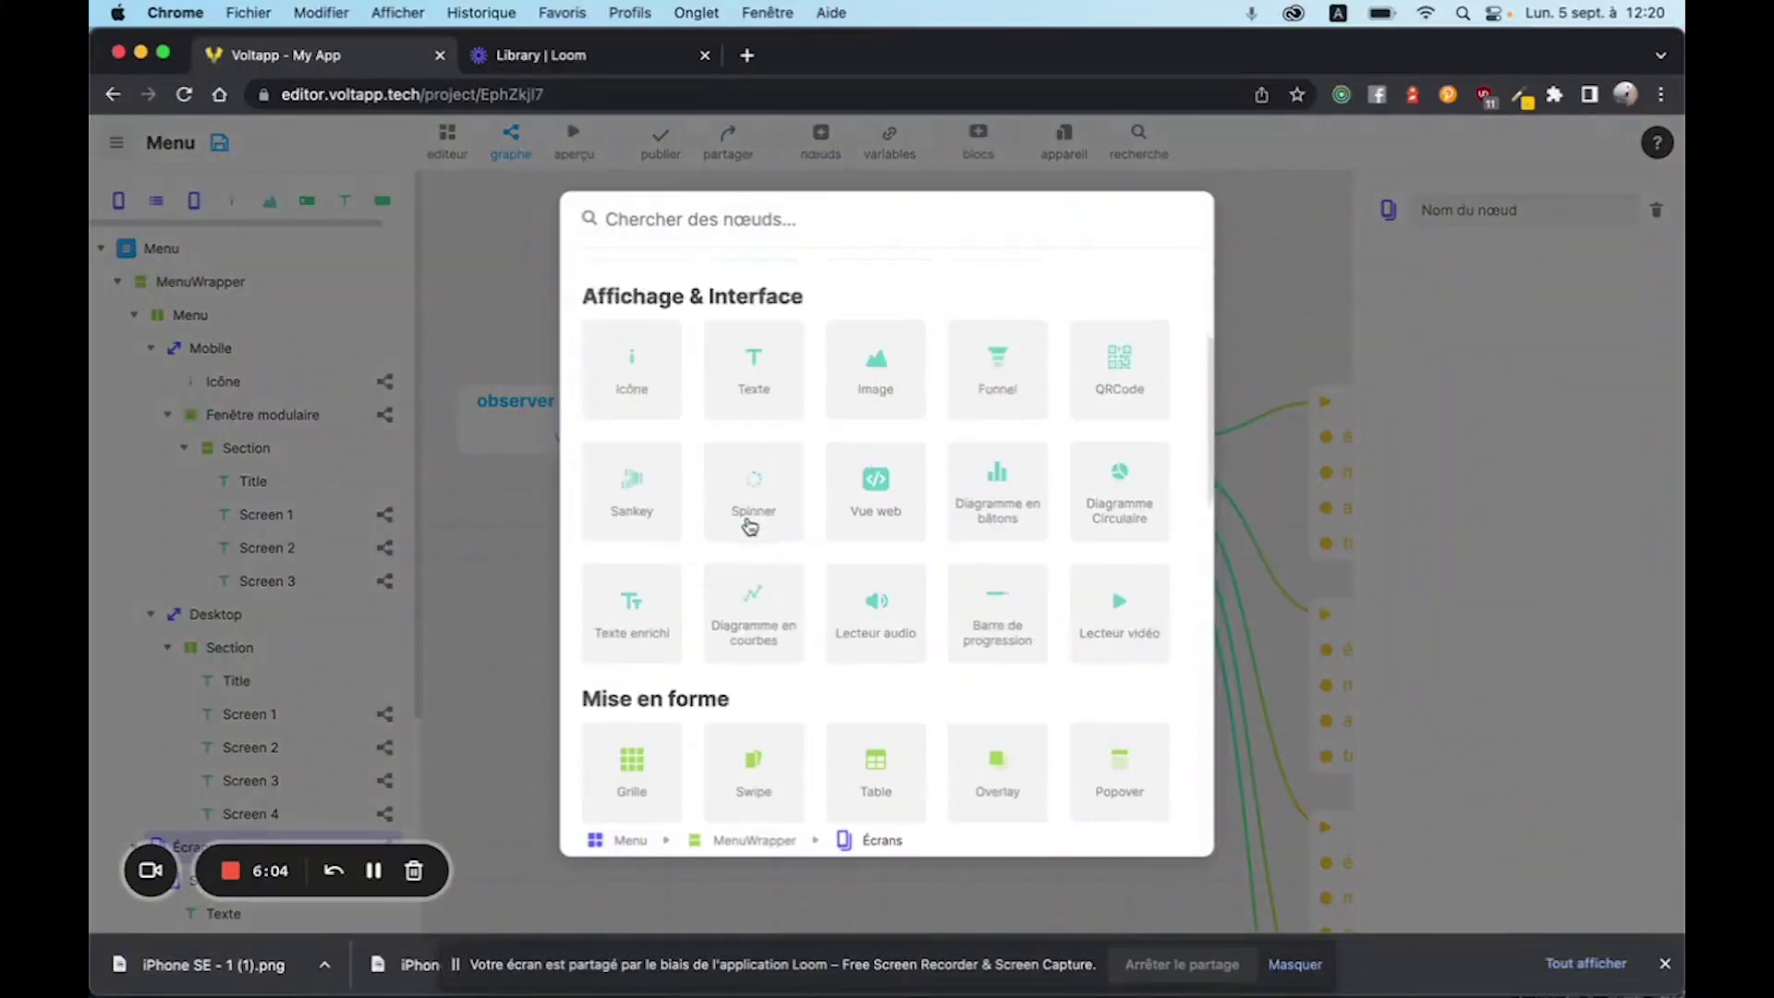
pyautogui.click(742, 506)
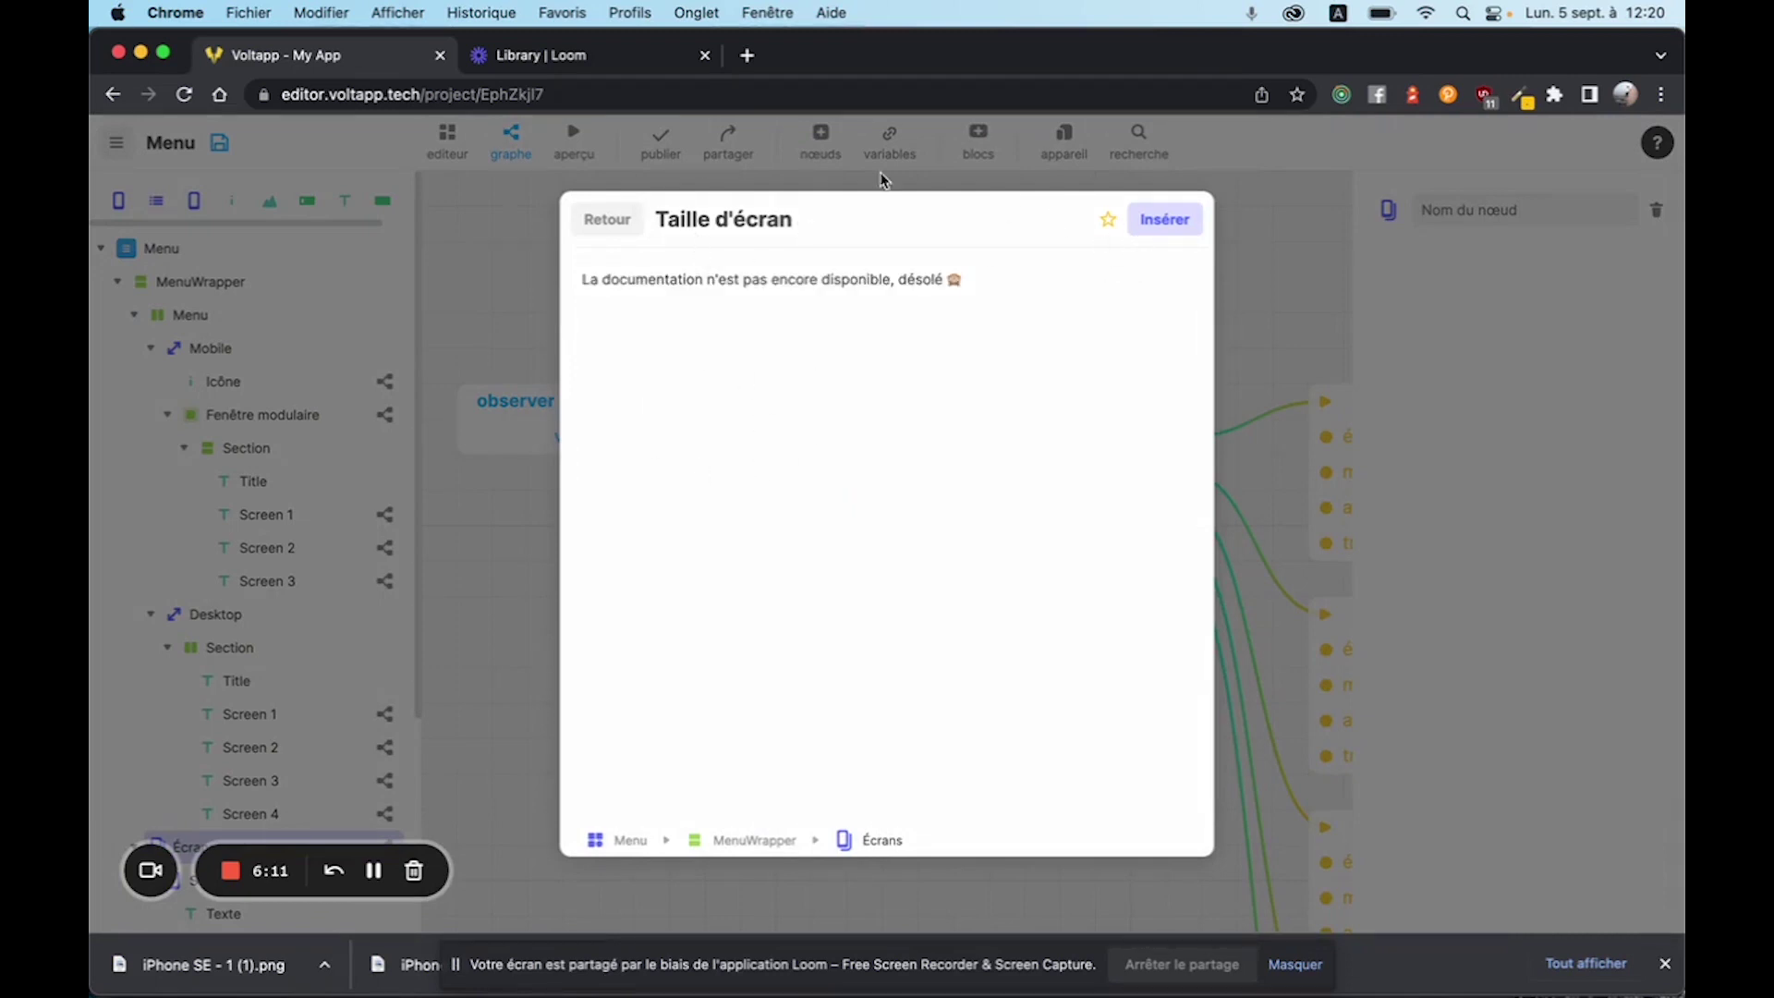
pyautogui.click(446, 252)
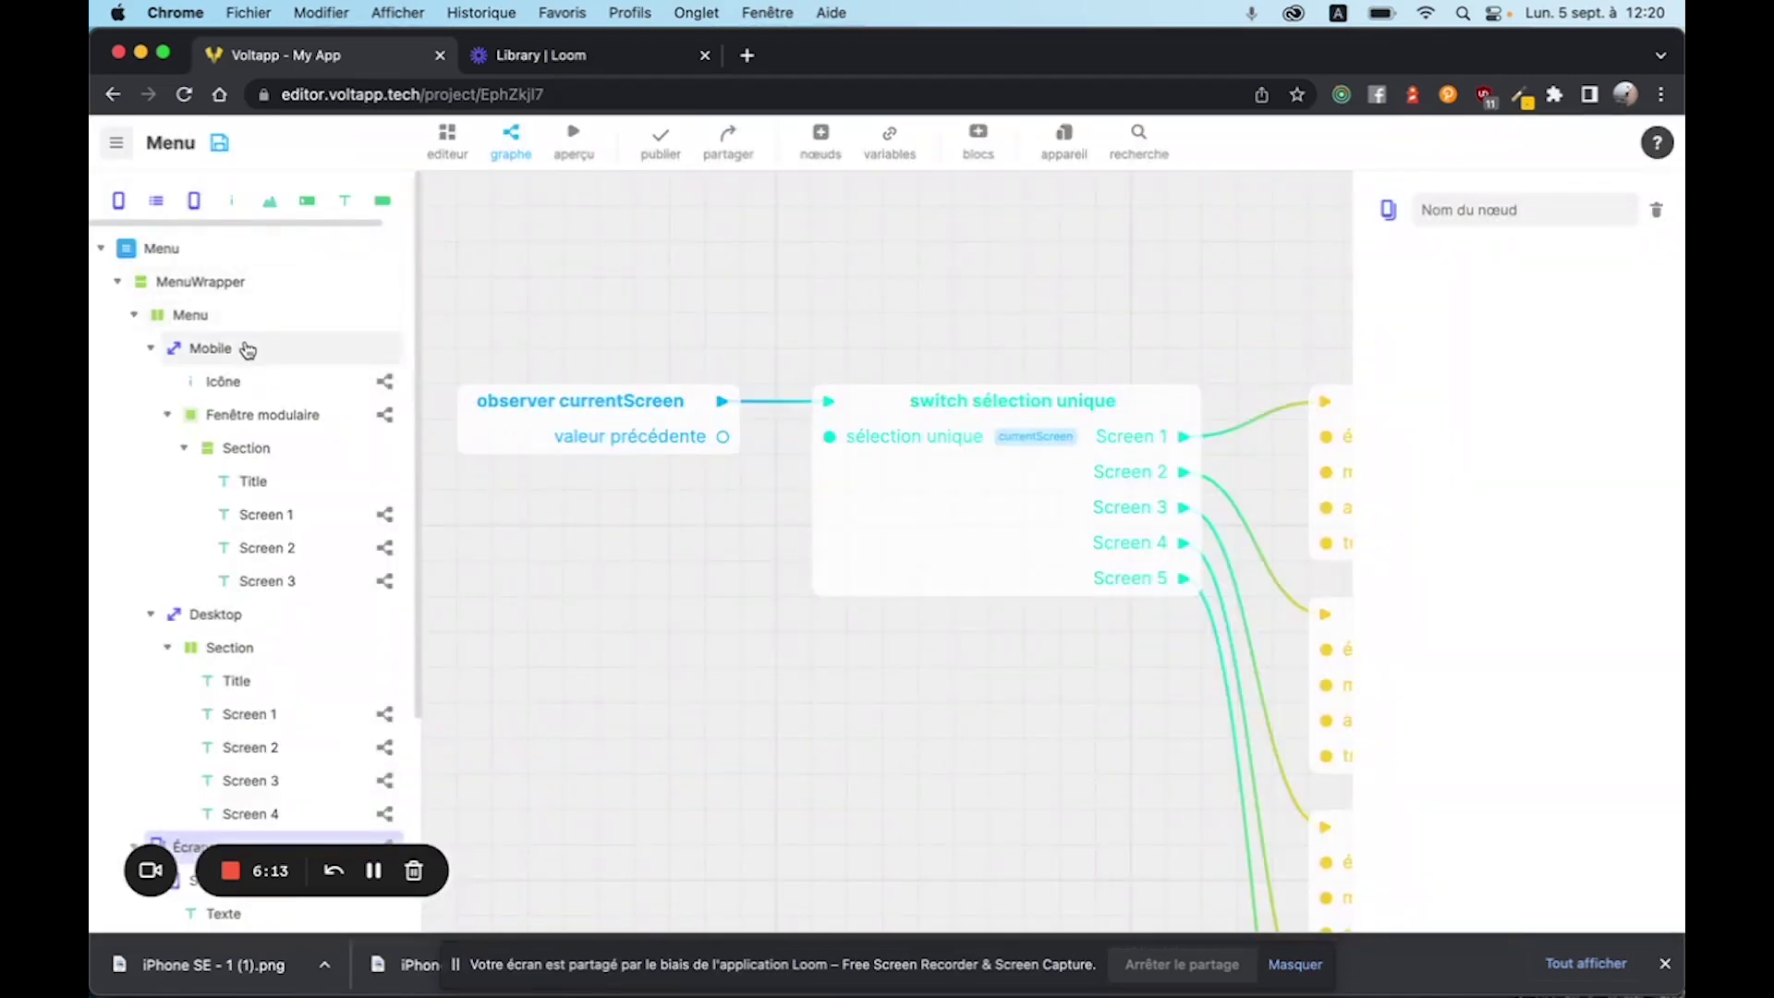
pyautogui.click(212, 351)
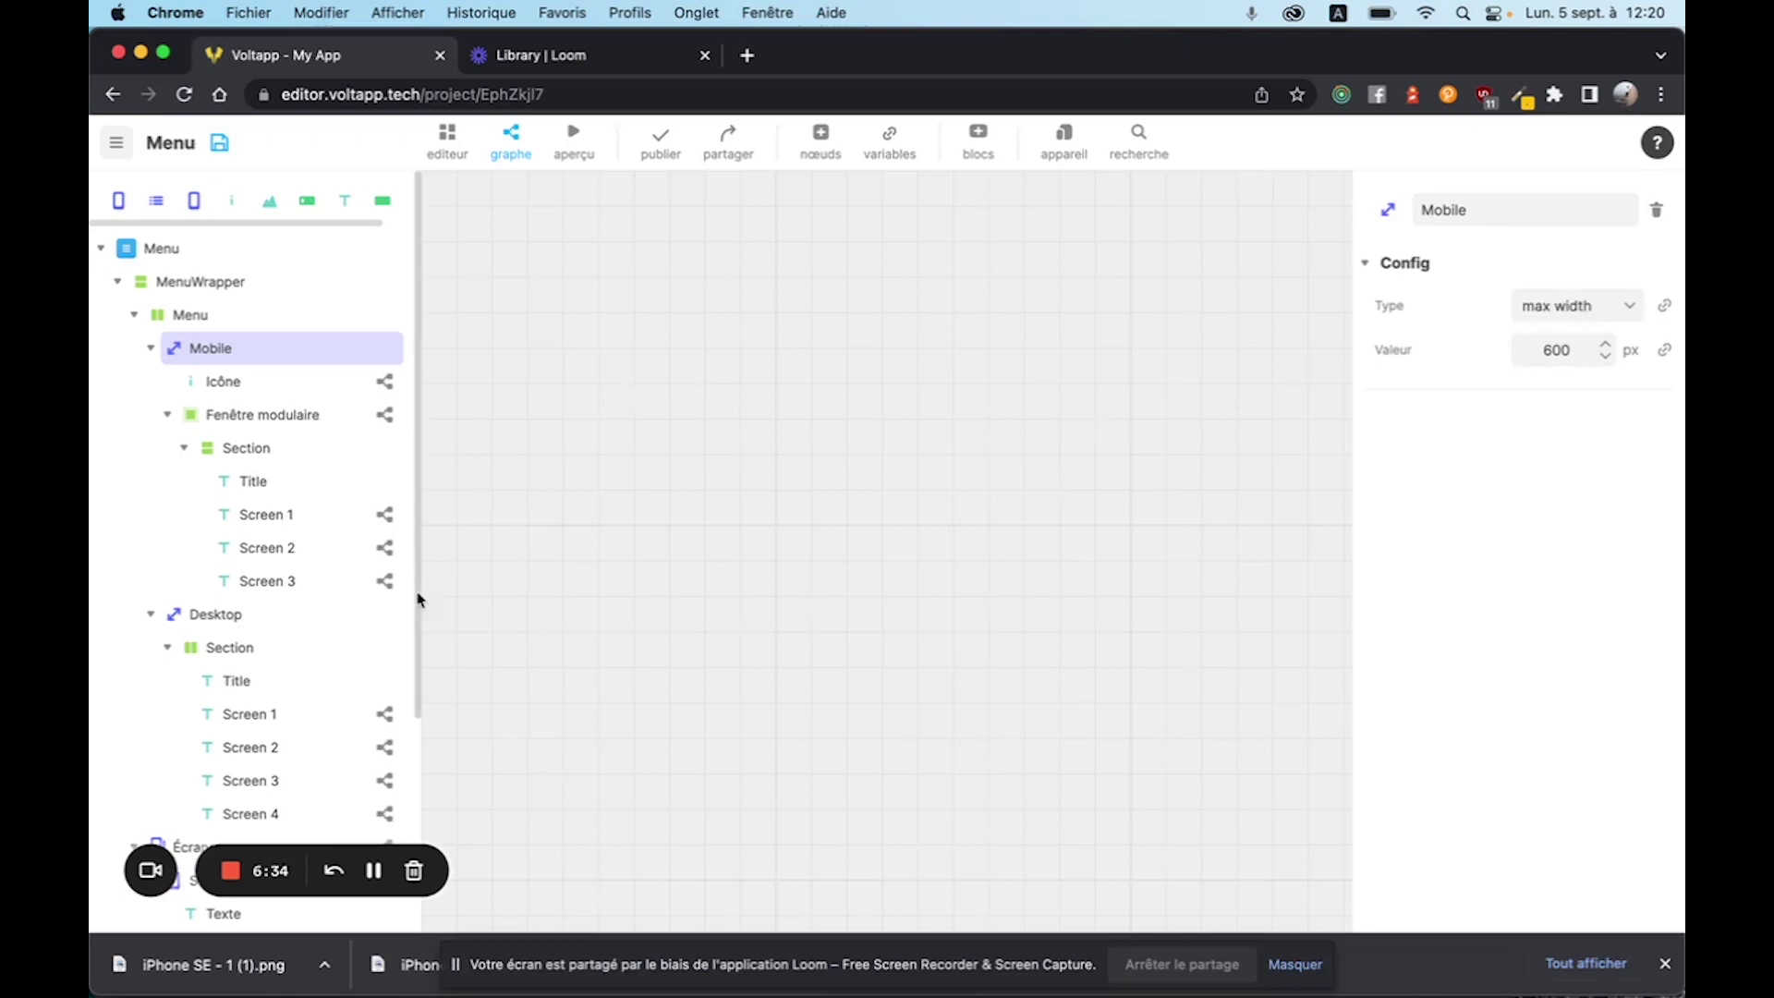
pyautogui.click(282, 614)
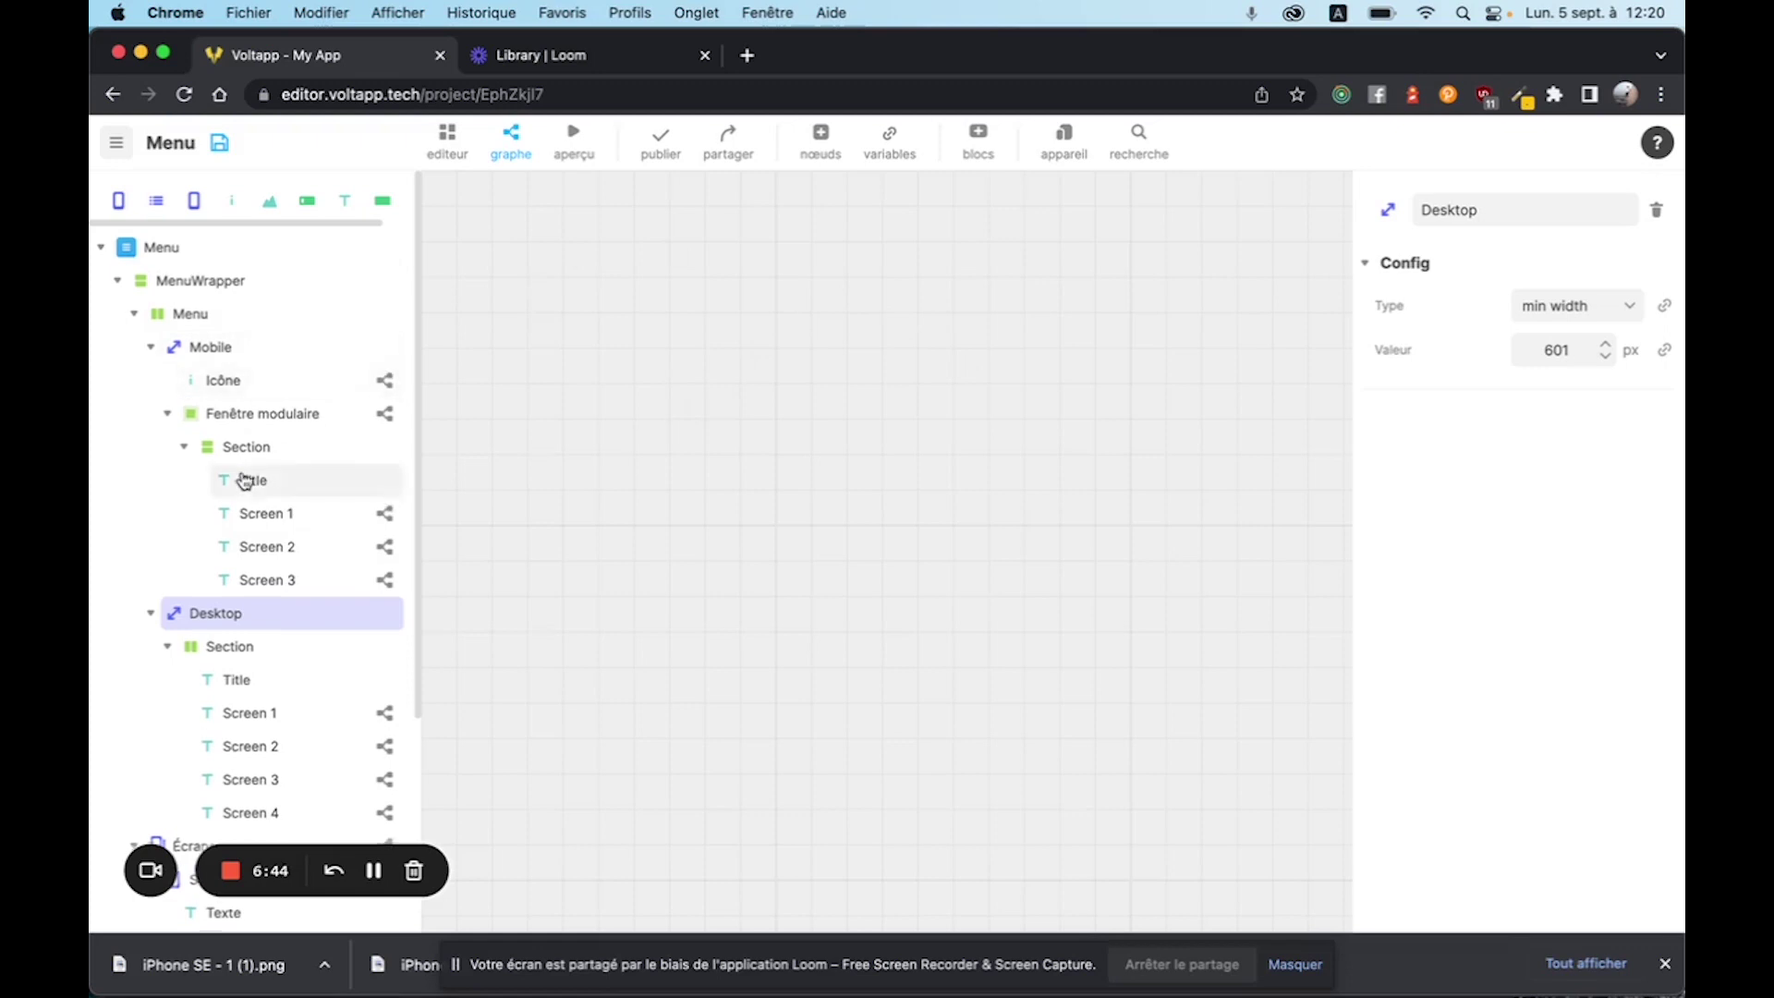
# Preview the desktop menu and examine the click graph of the Desktop section's Screen 4 item.
pyautogui.scroll(-2, 246, 480)
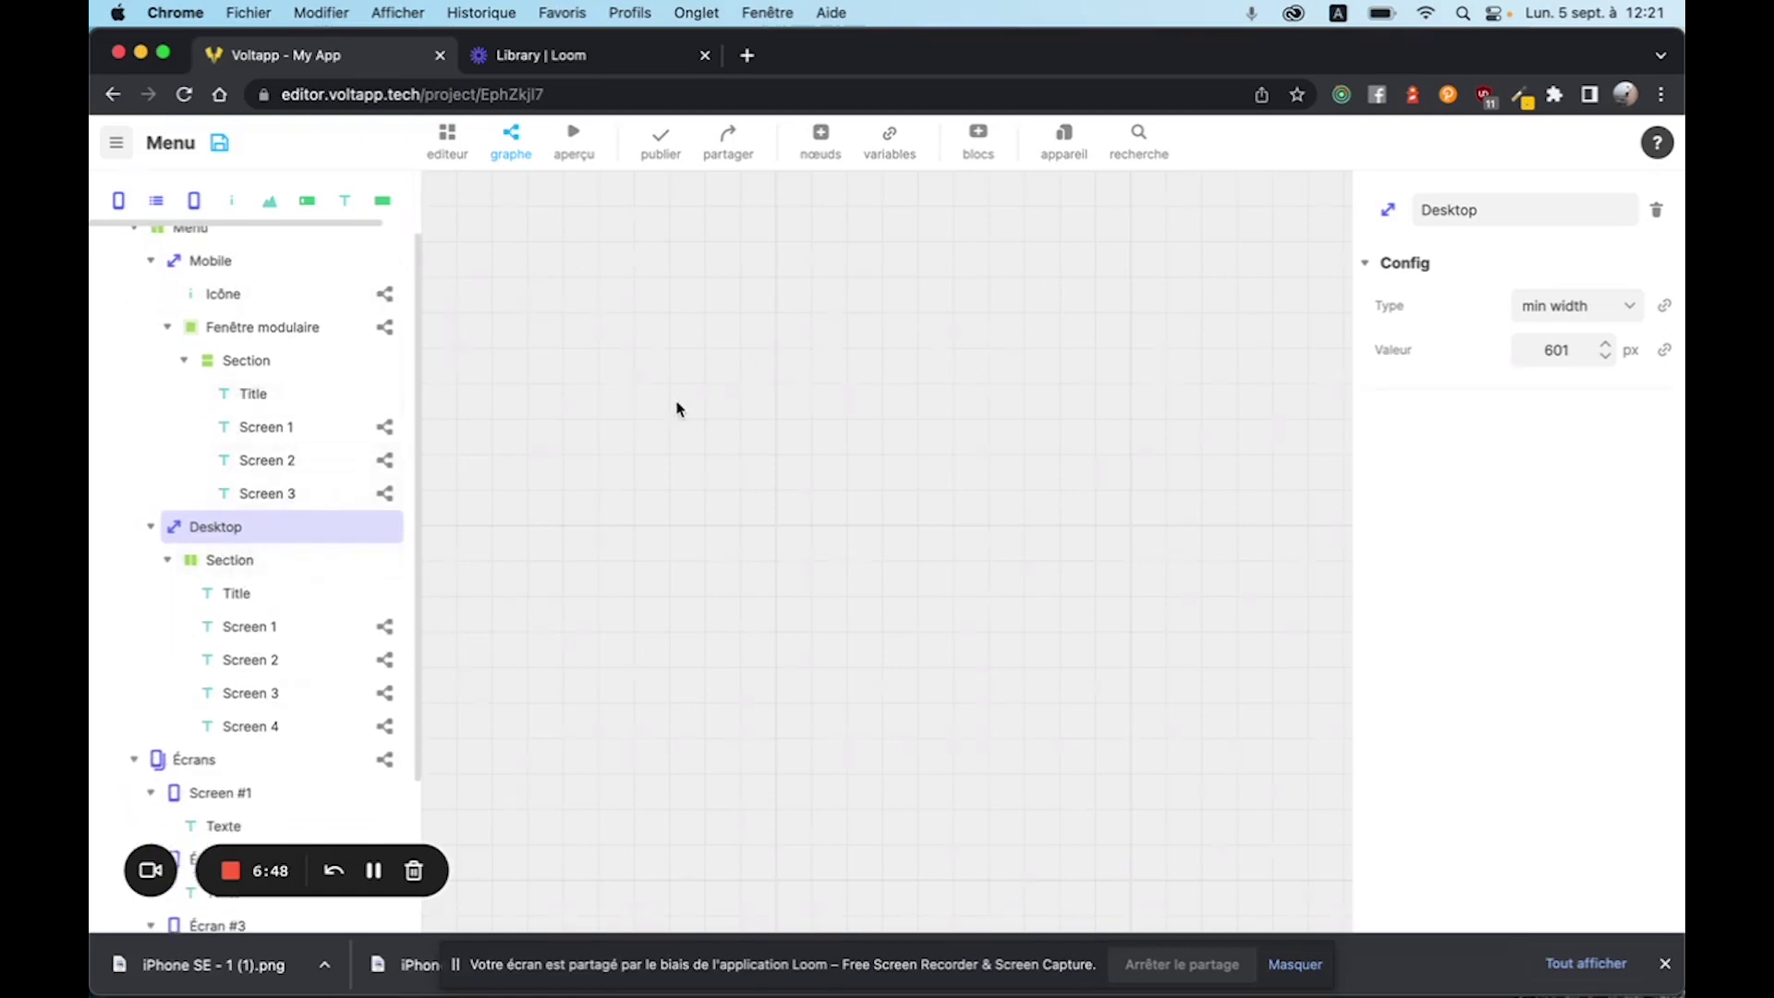
pyautogui.scroll(2, 291, 397)
pyautogui.click(449, 143)
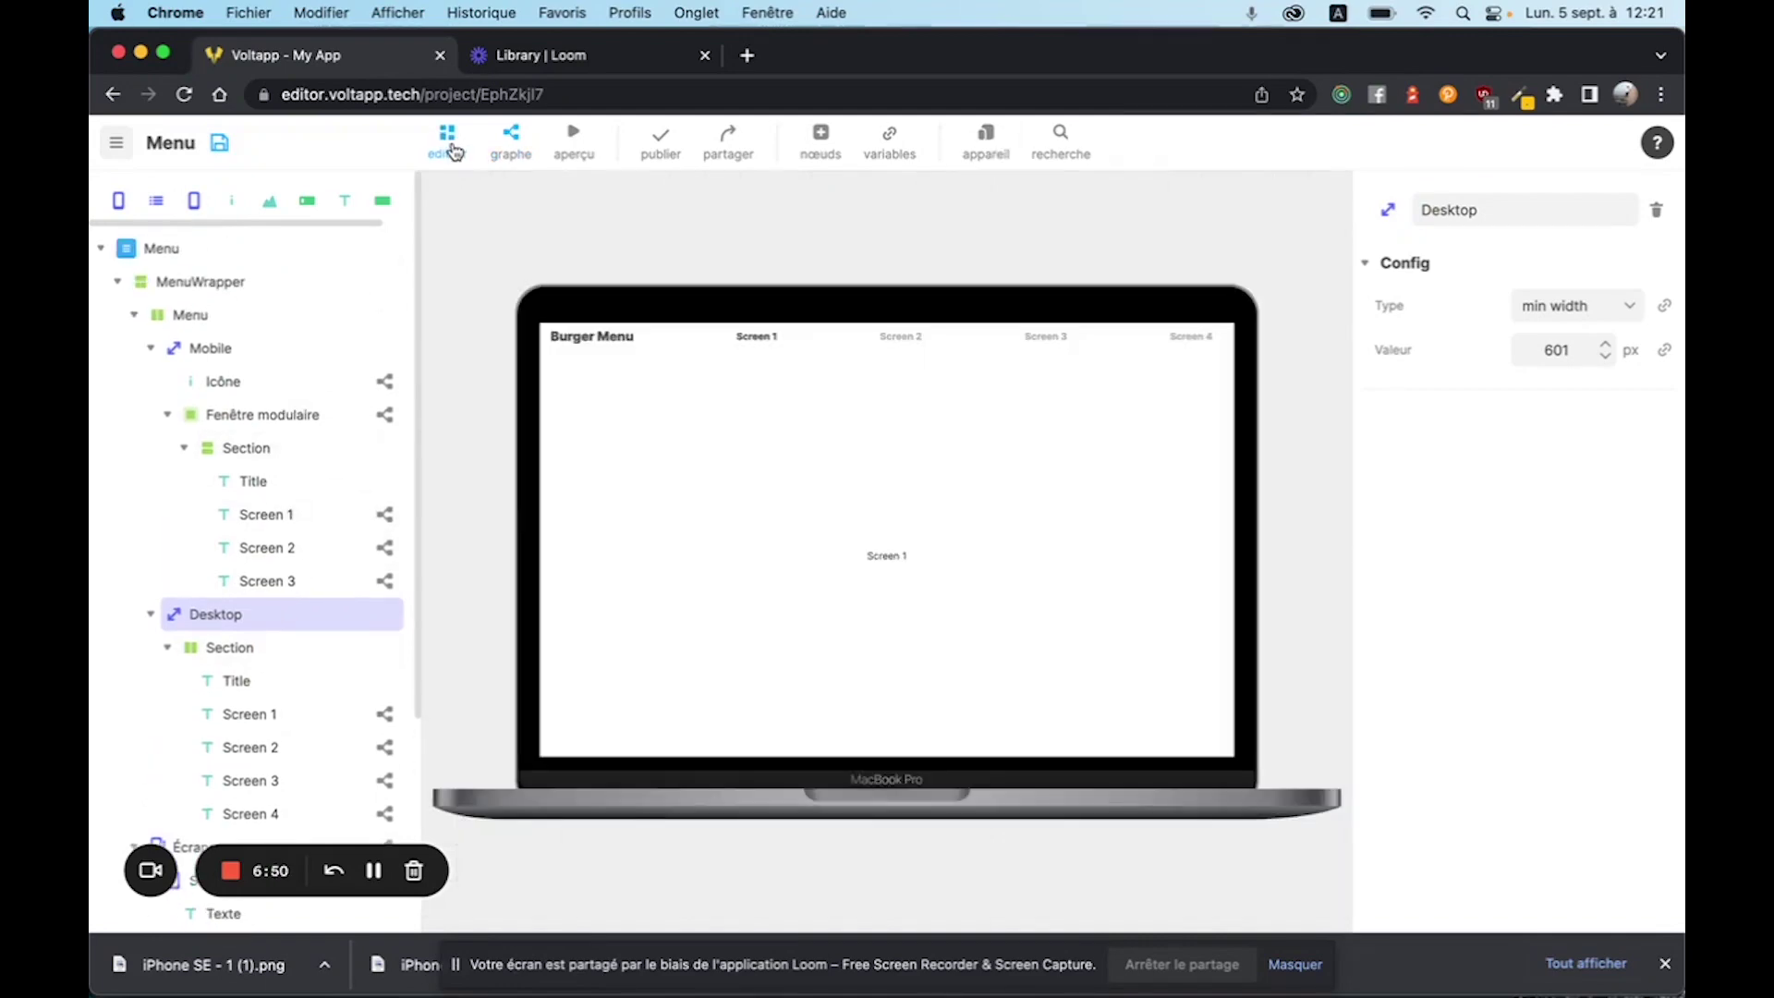
pyautogui.click(564, 140)
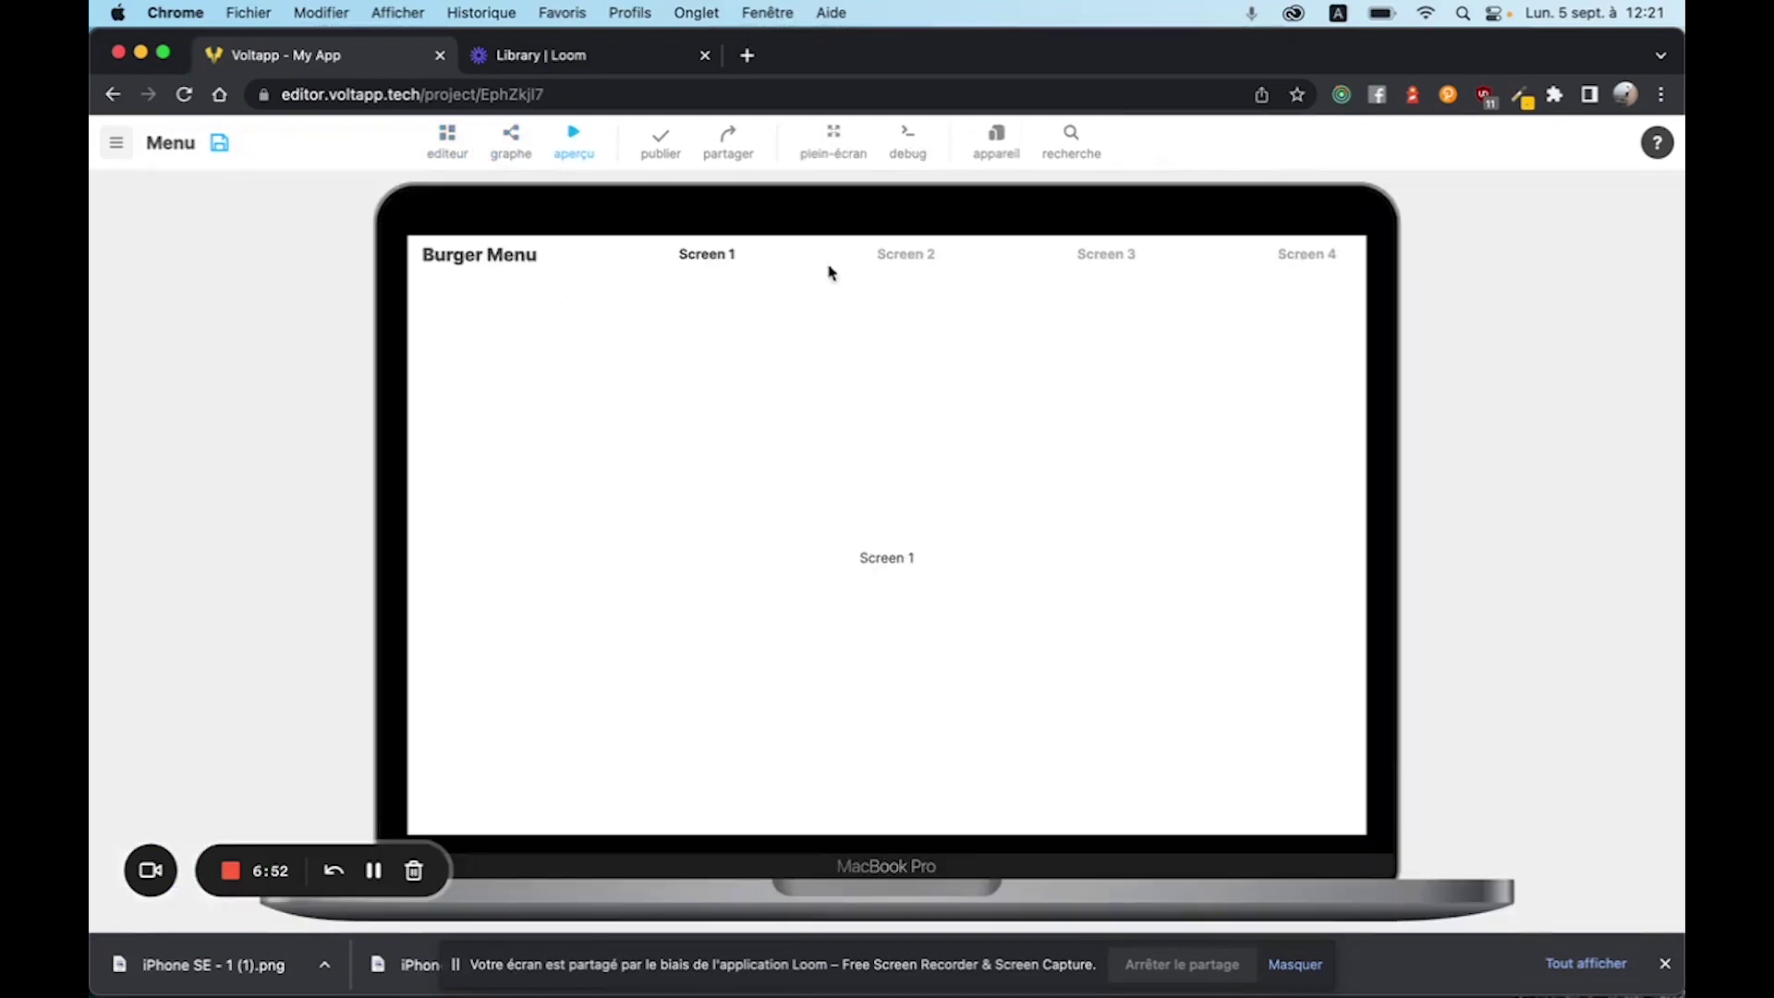
pyautogui.click(574, 134)
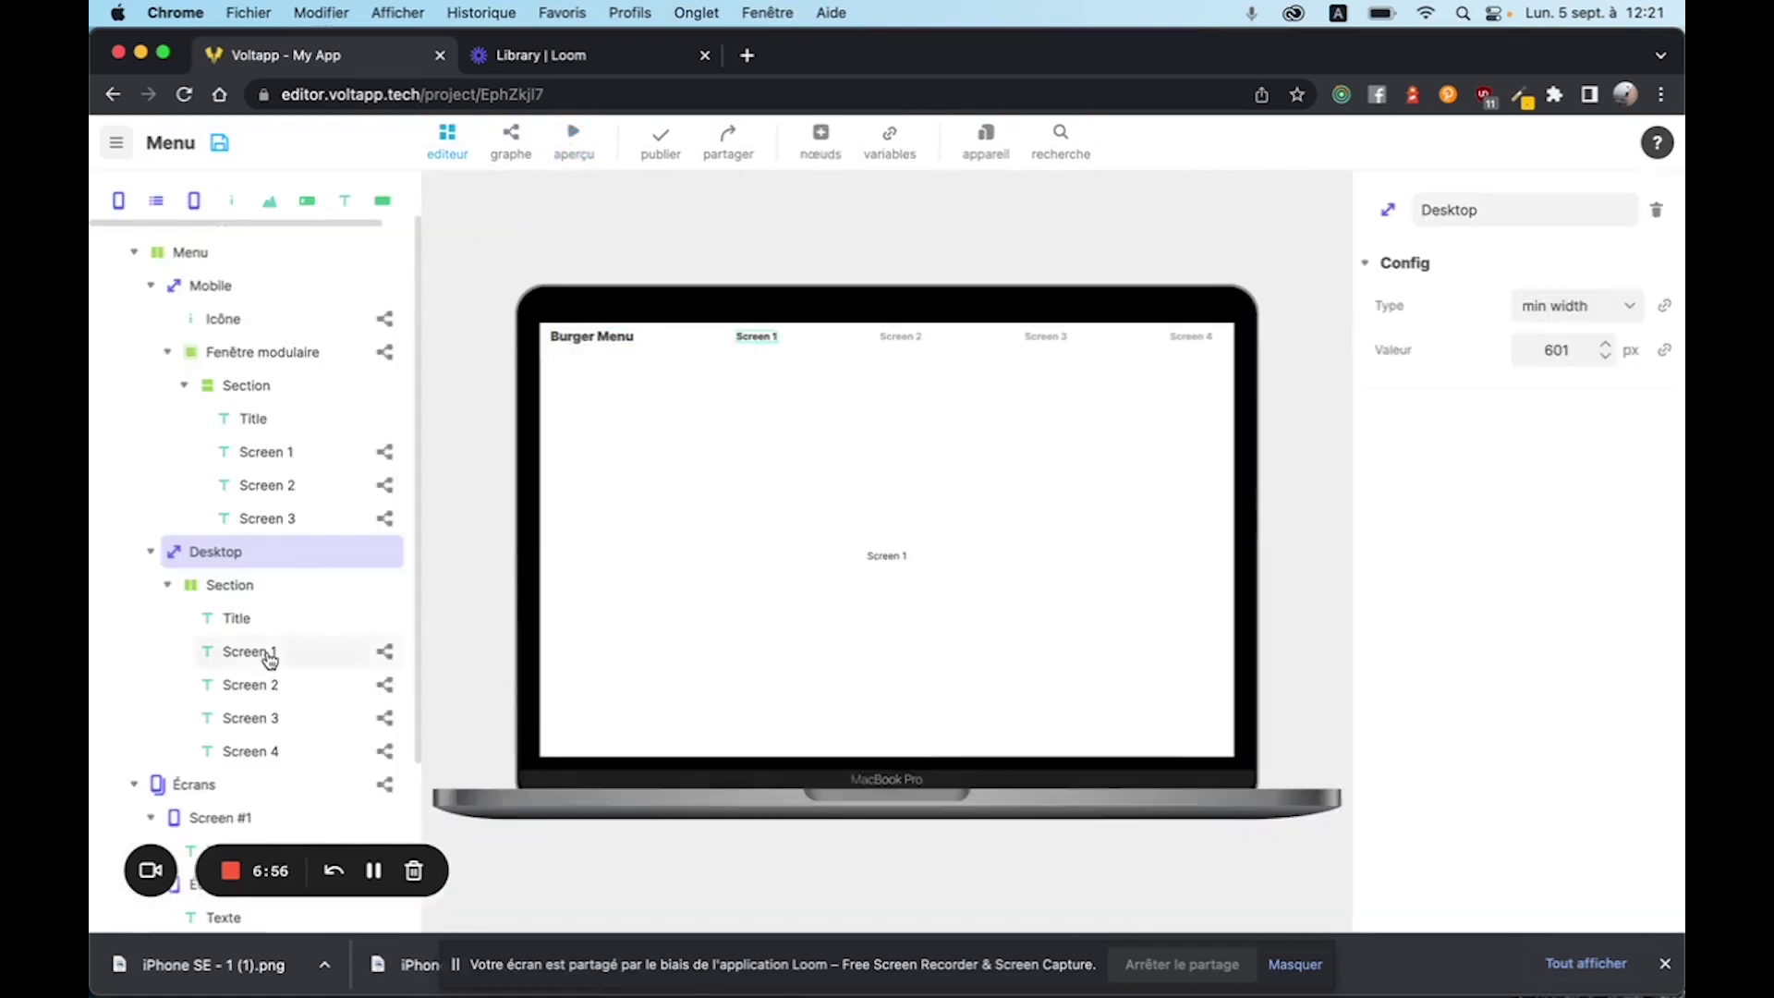
pyautogui.scroll(-2, 351, 661)
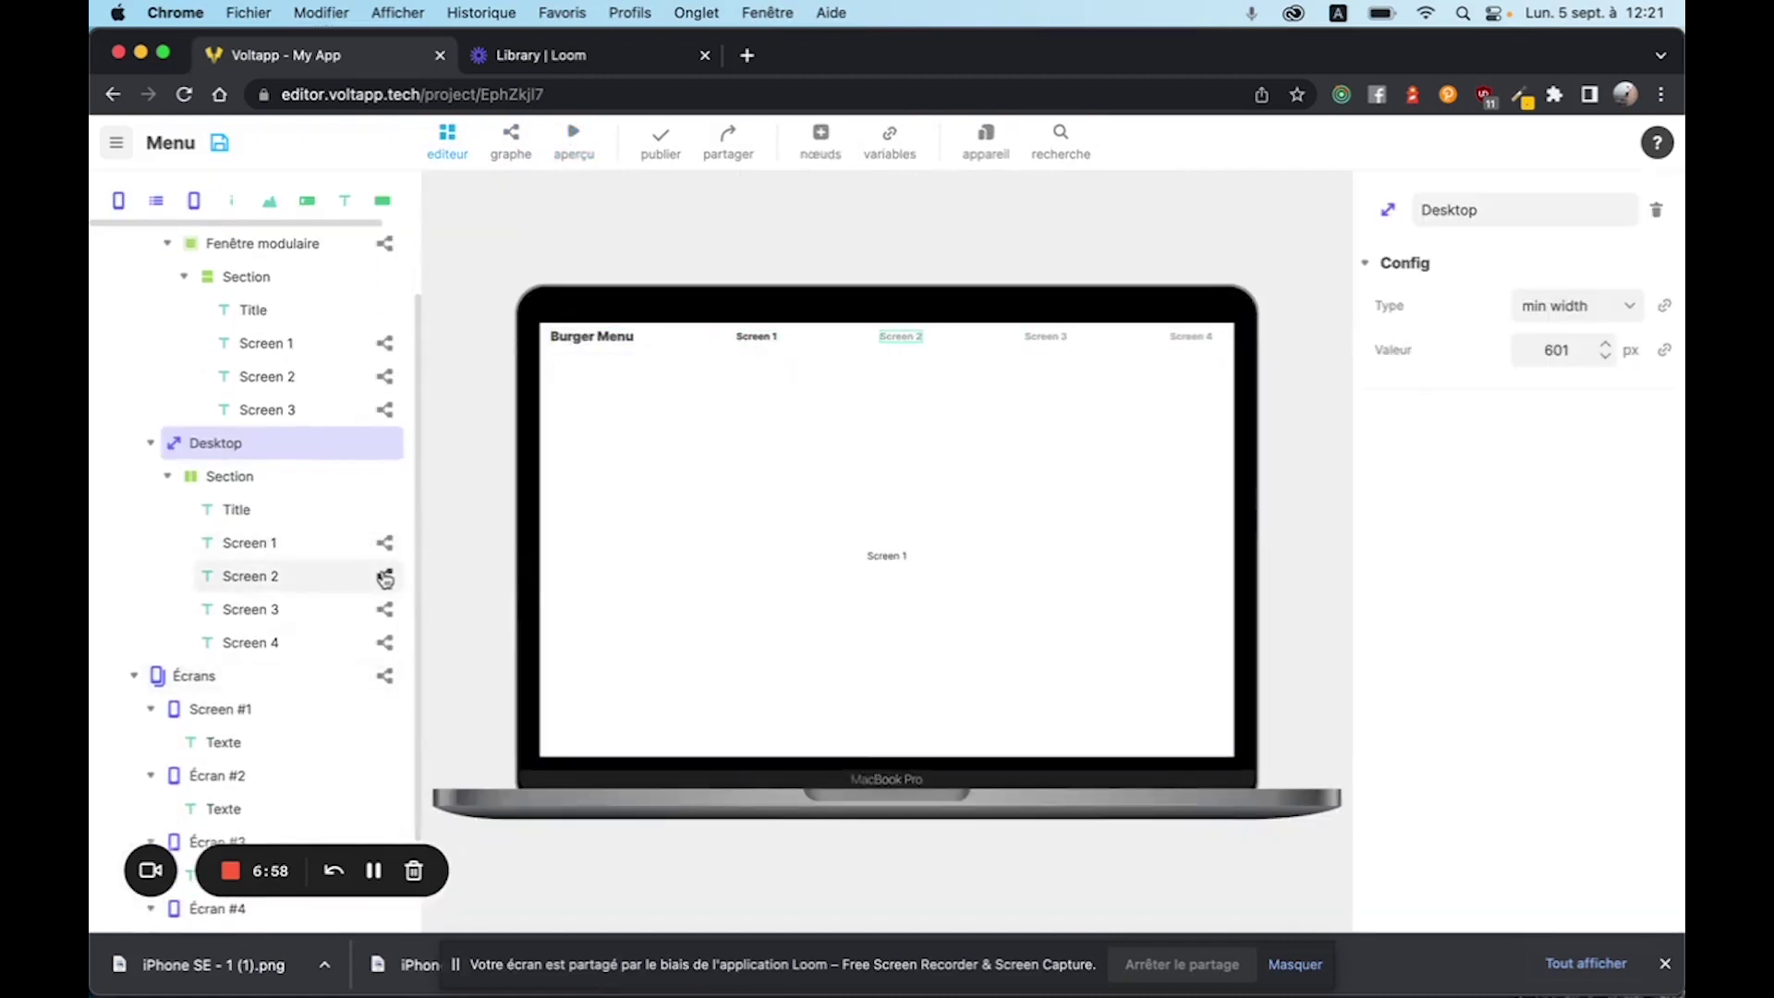
pyautogui.click(386, 641)
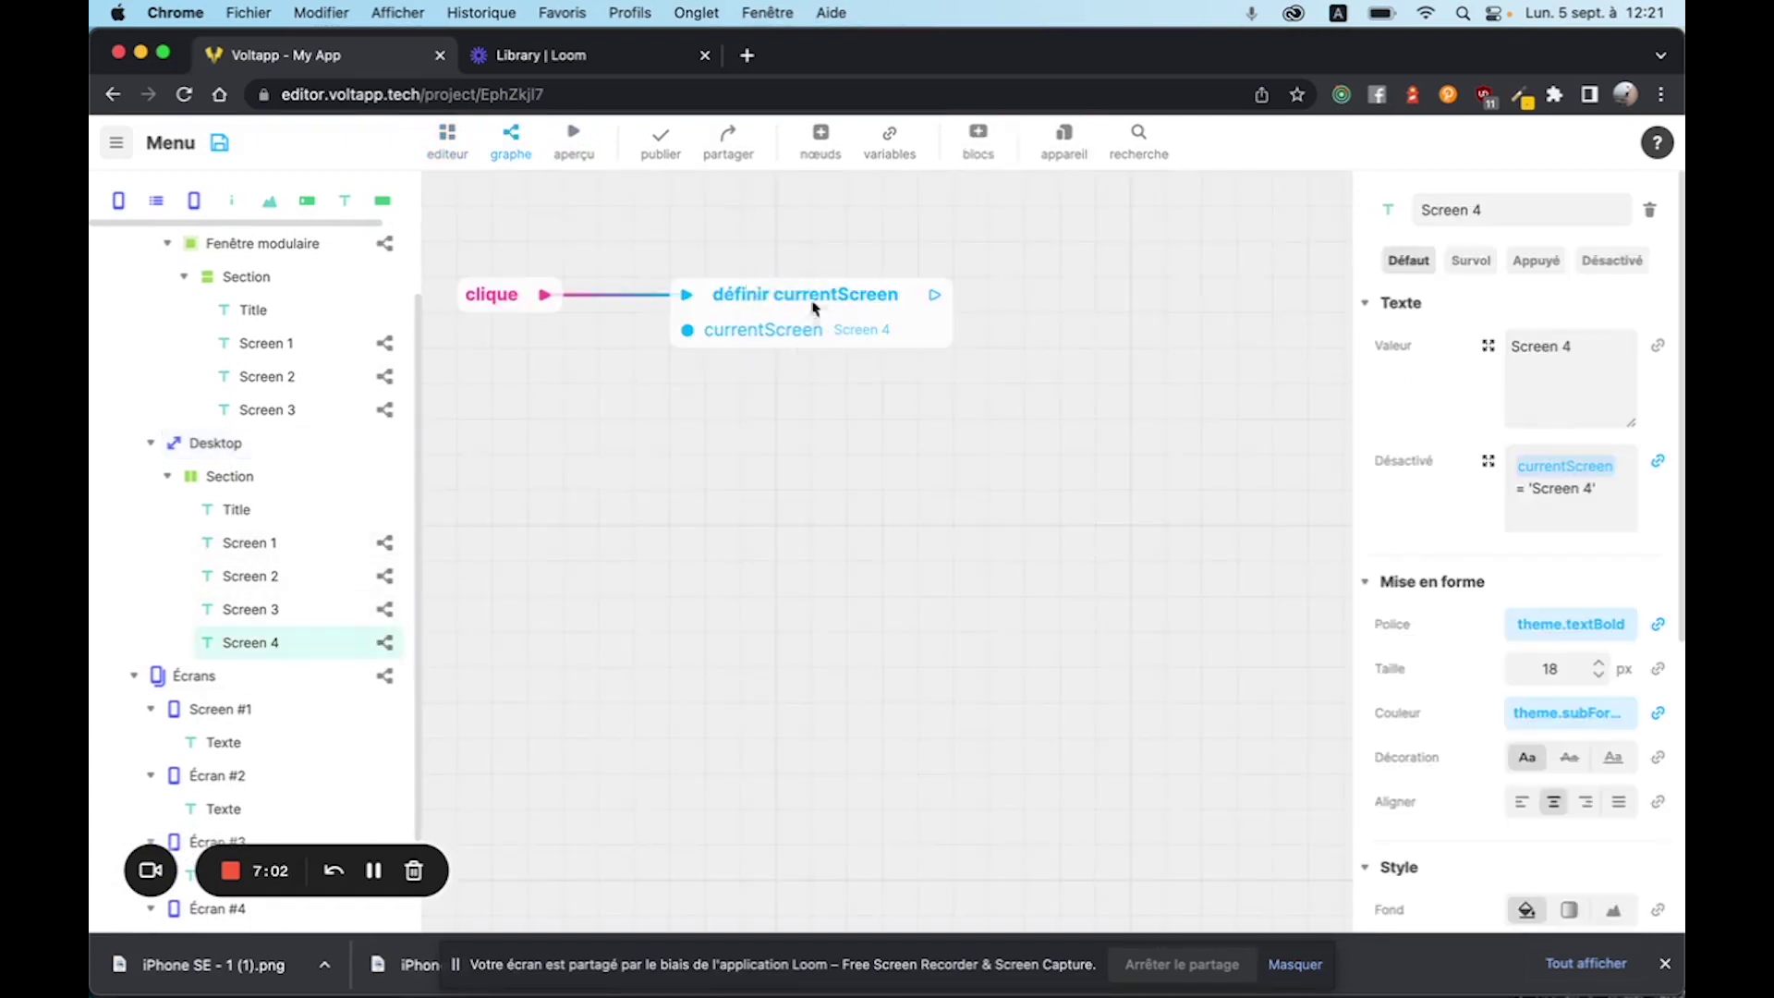
# Duplicate the Screen 4 text item in the Desktop section and name the copy Screen 5.
pyautogui.rightClick(243, 475)
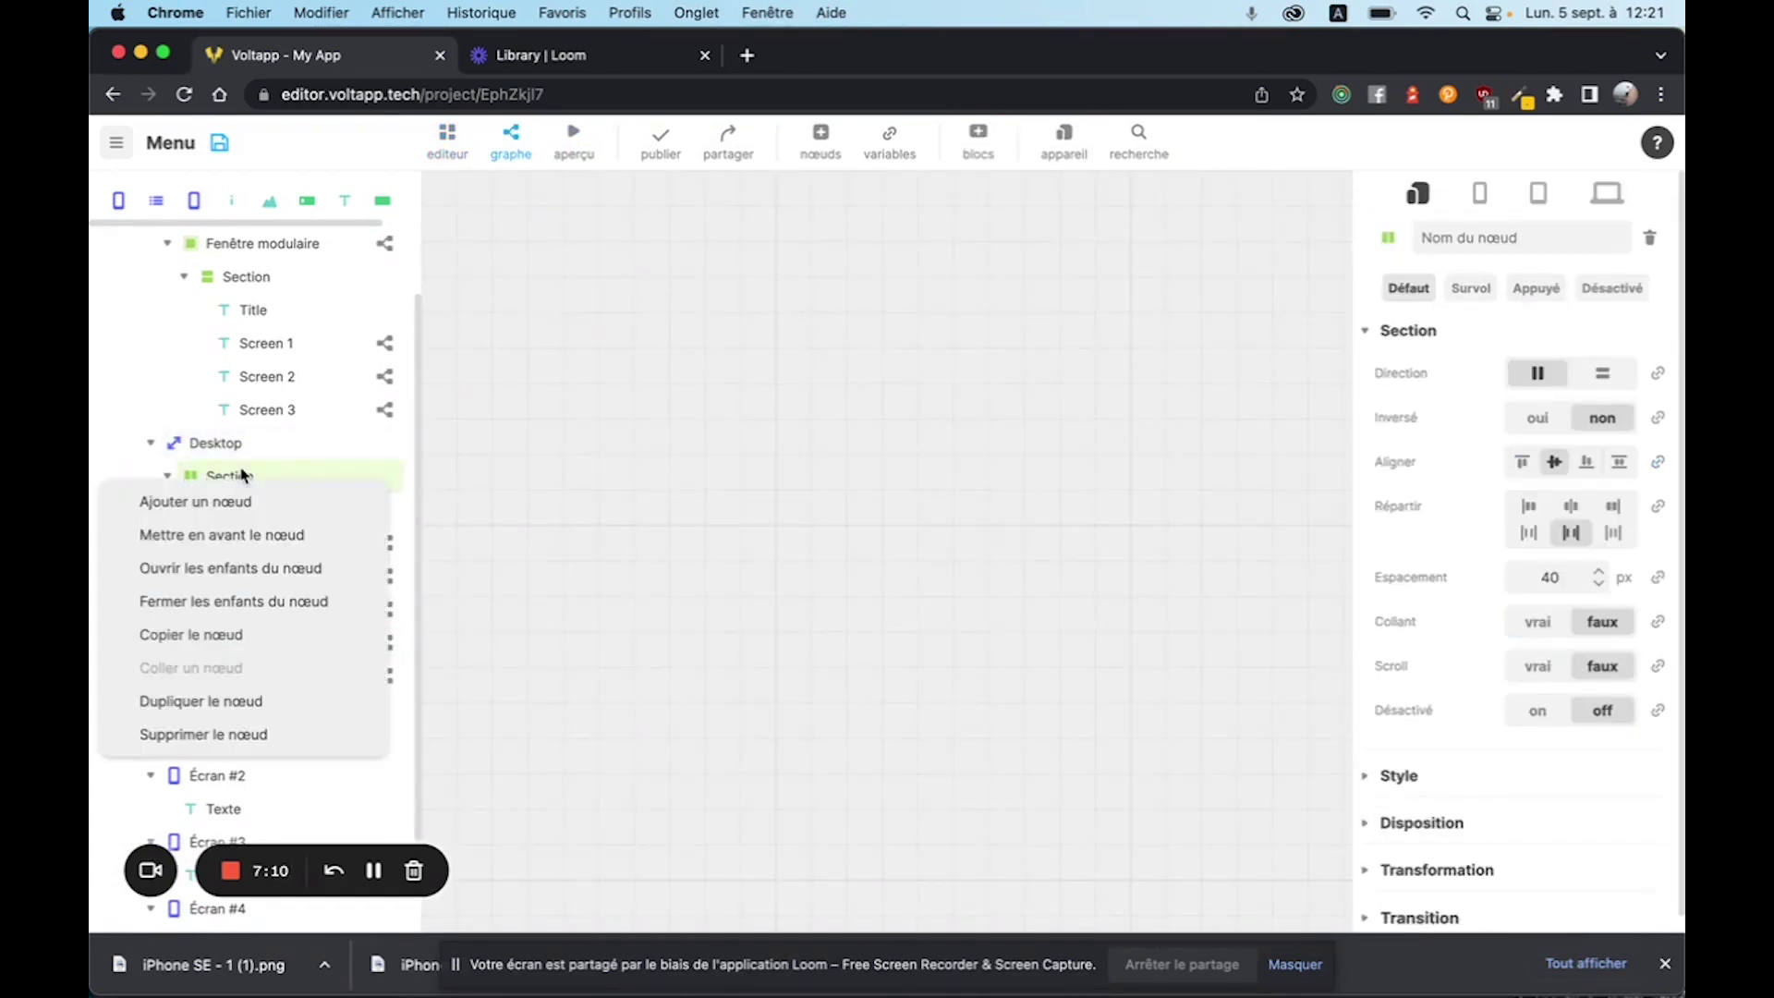
pyautogui.click(558, 637)
pyautogui.click(255, 643)
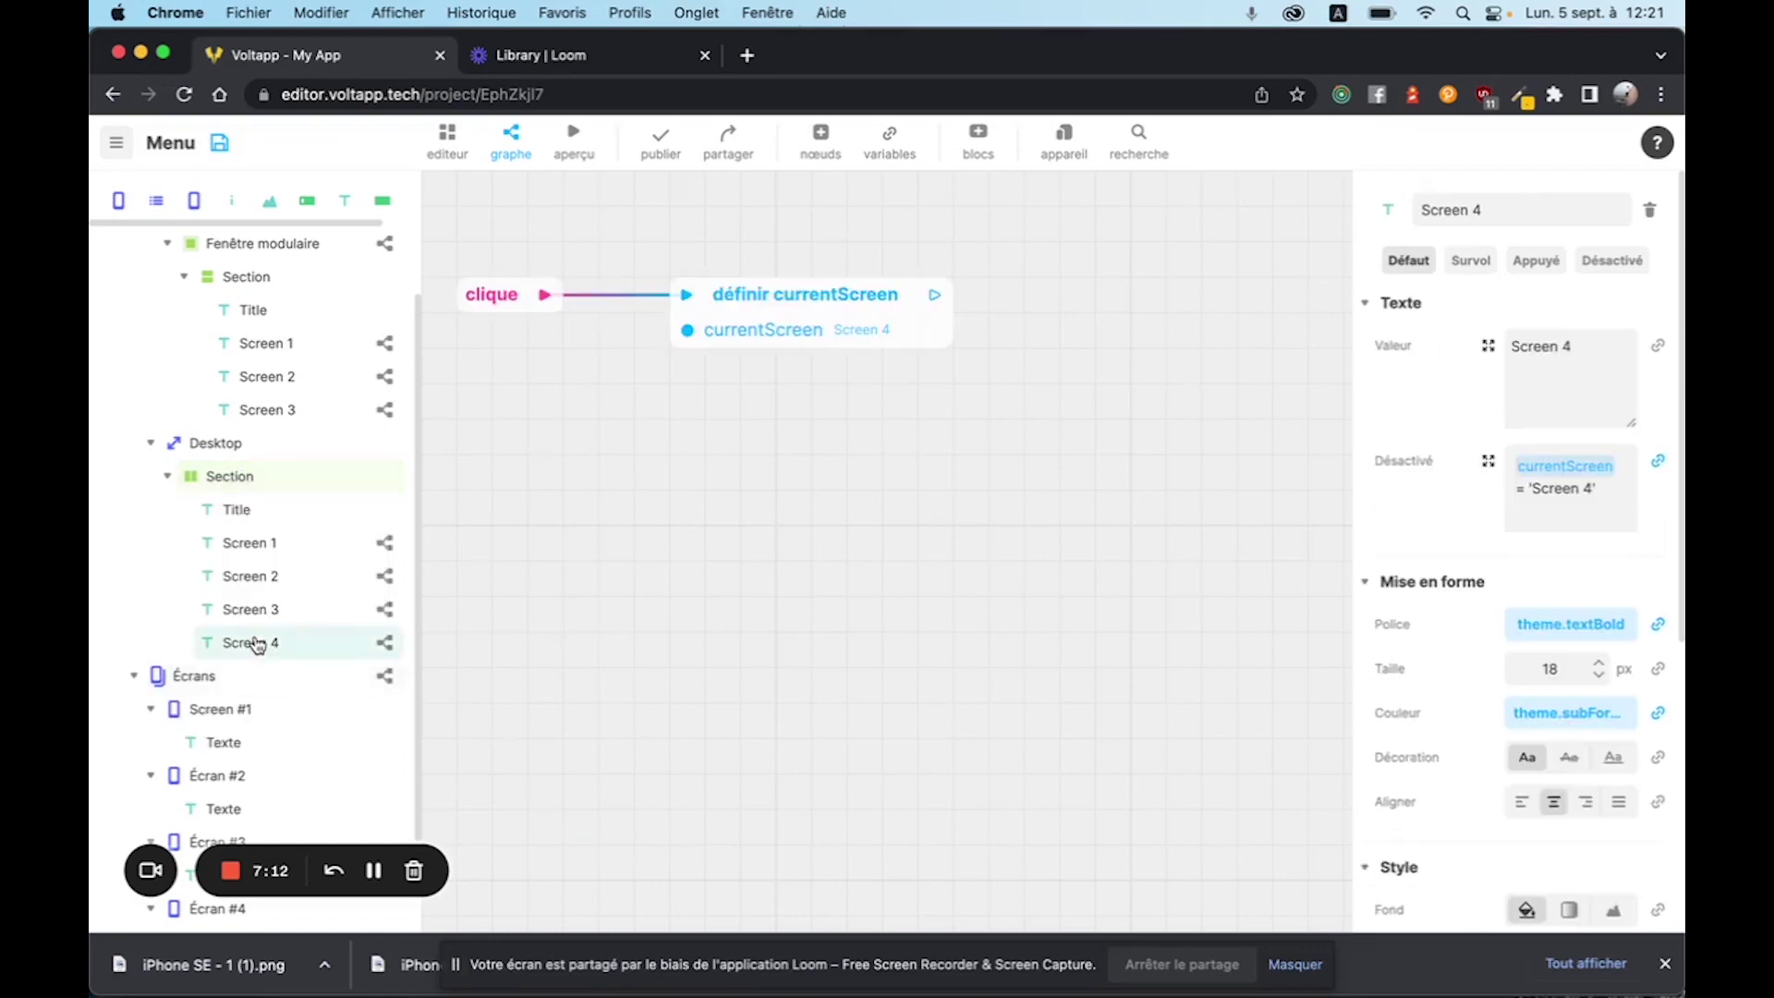
pyautogui.rightClick(258, 645)
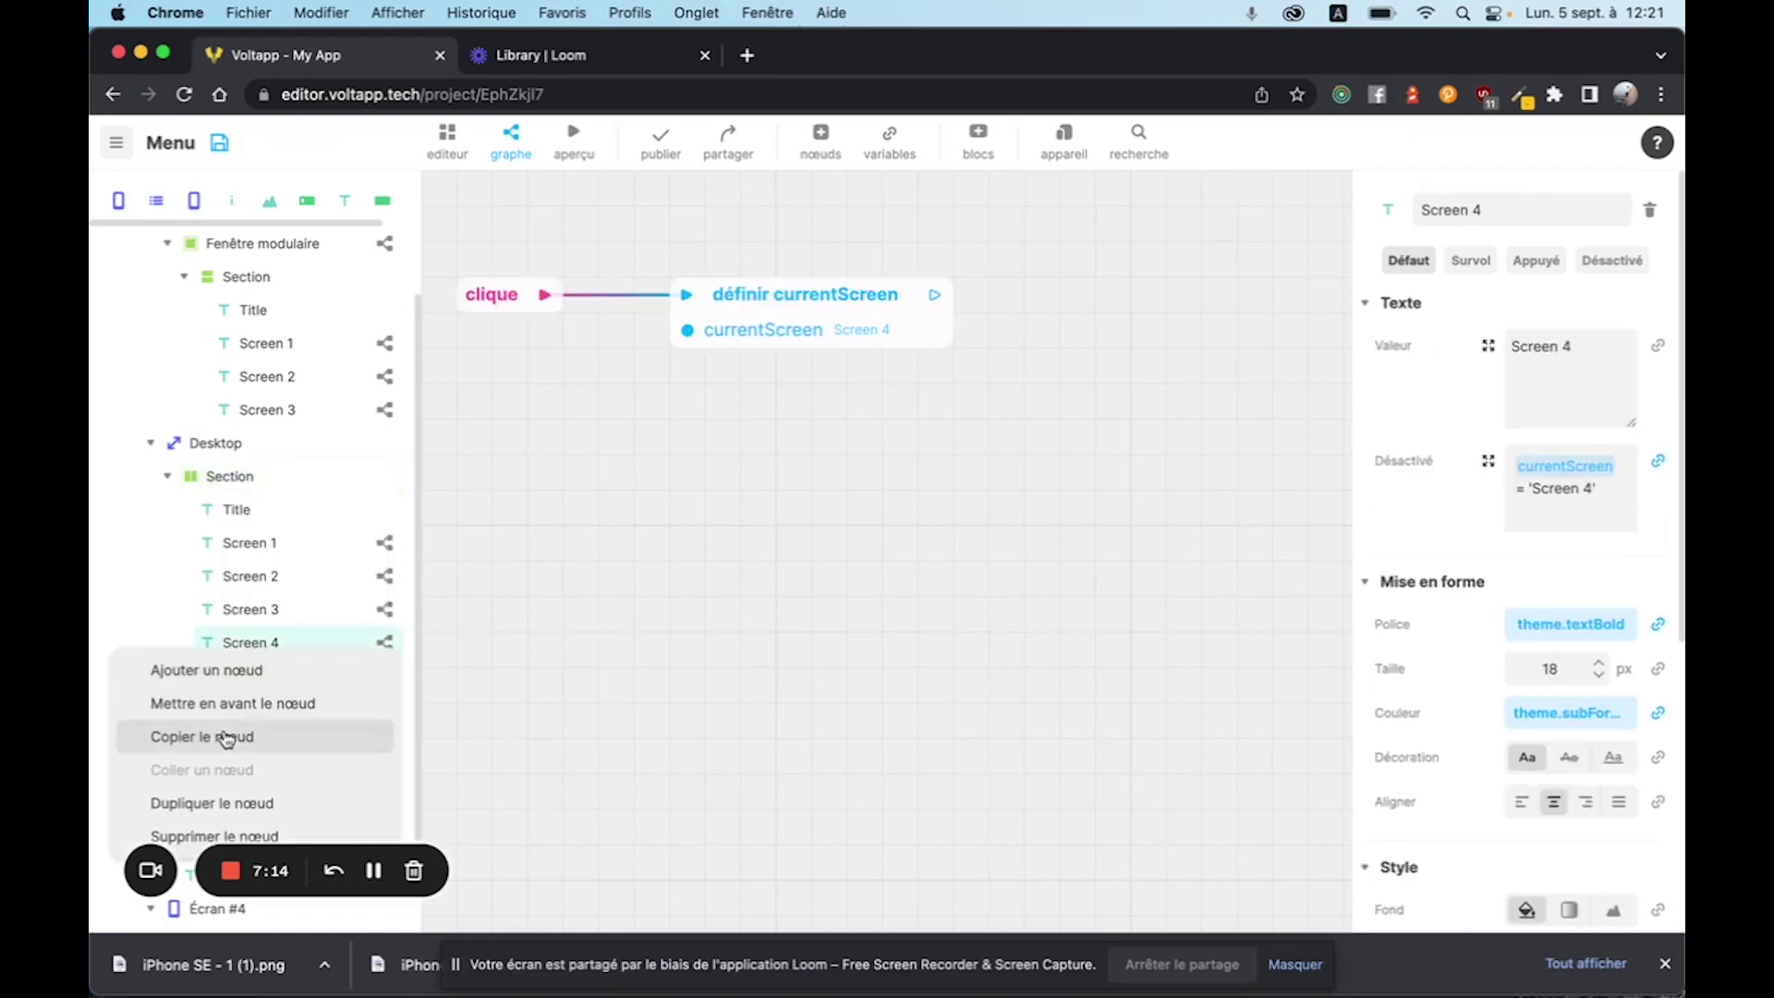
pyautogui.click(216, 806)
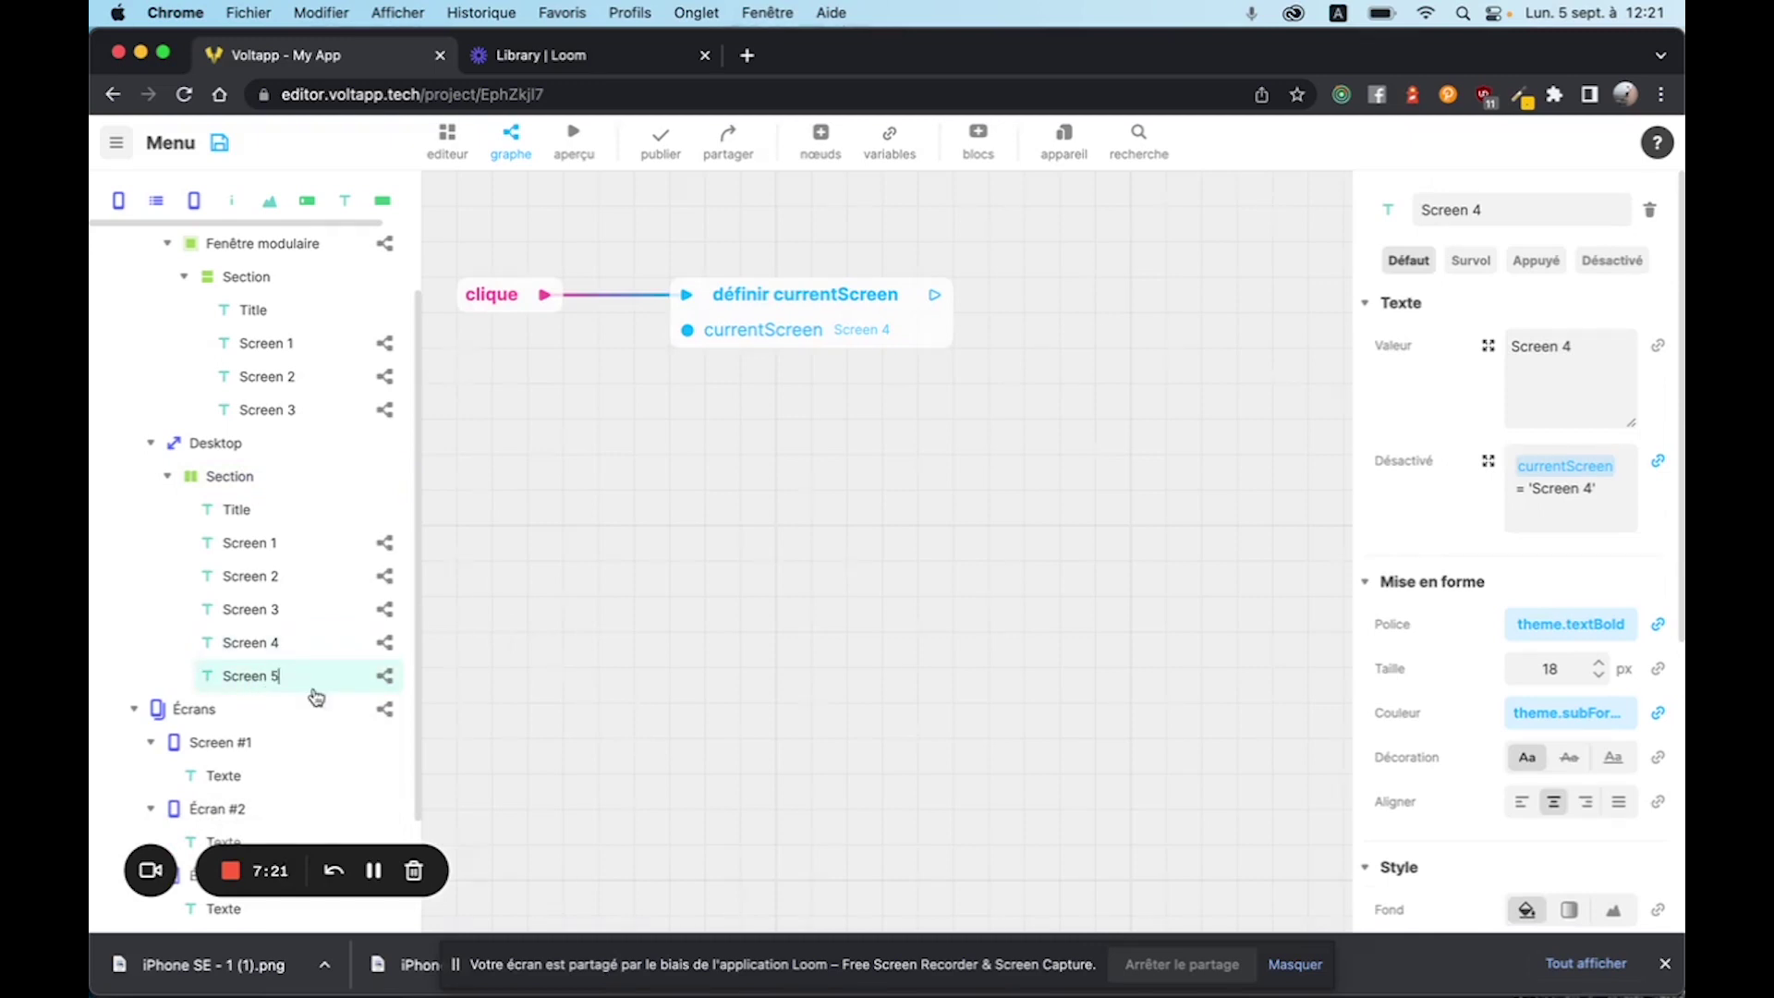
pyautogui.press('Return')
# Set the duplicated item's text value to Screen 5 and its Désactivé condition to currentScreen = 'Screen 5'.
pyautogui.click(1617, 345)
pyautogui.press('Right')
pyautogui.click(1358, 395)
# Preview the app and test the Screen 3 and Screen 4 menu items.
pyautogui.click(572, 136)
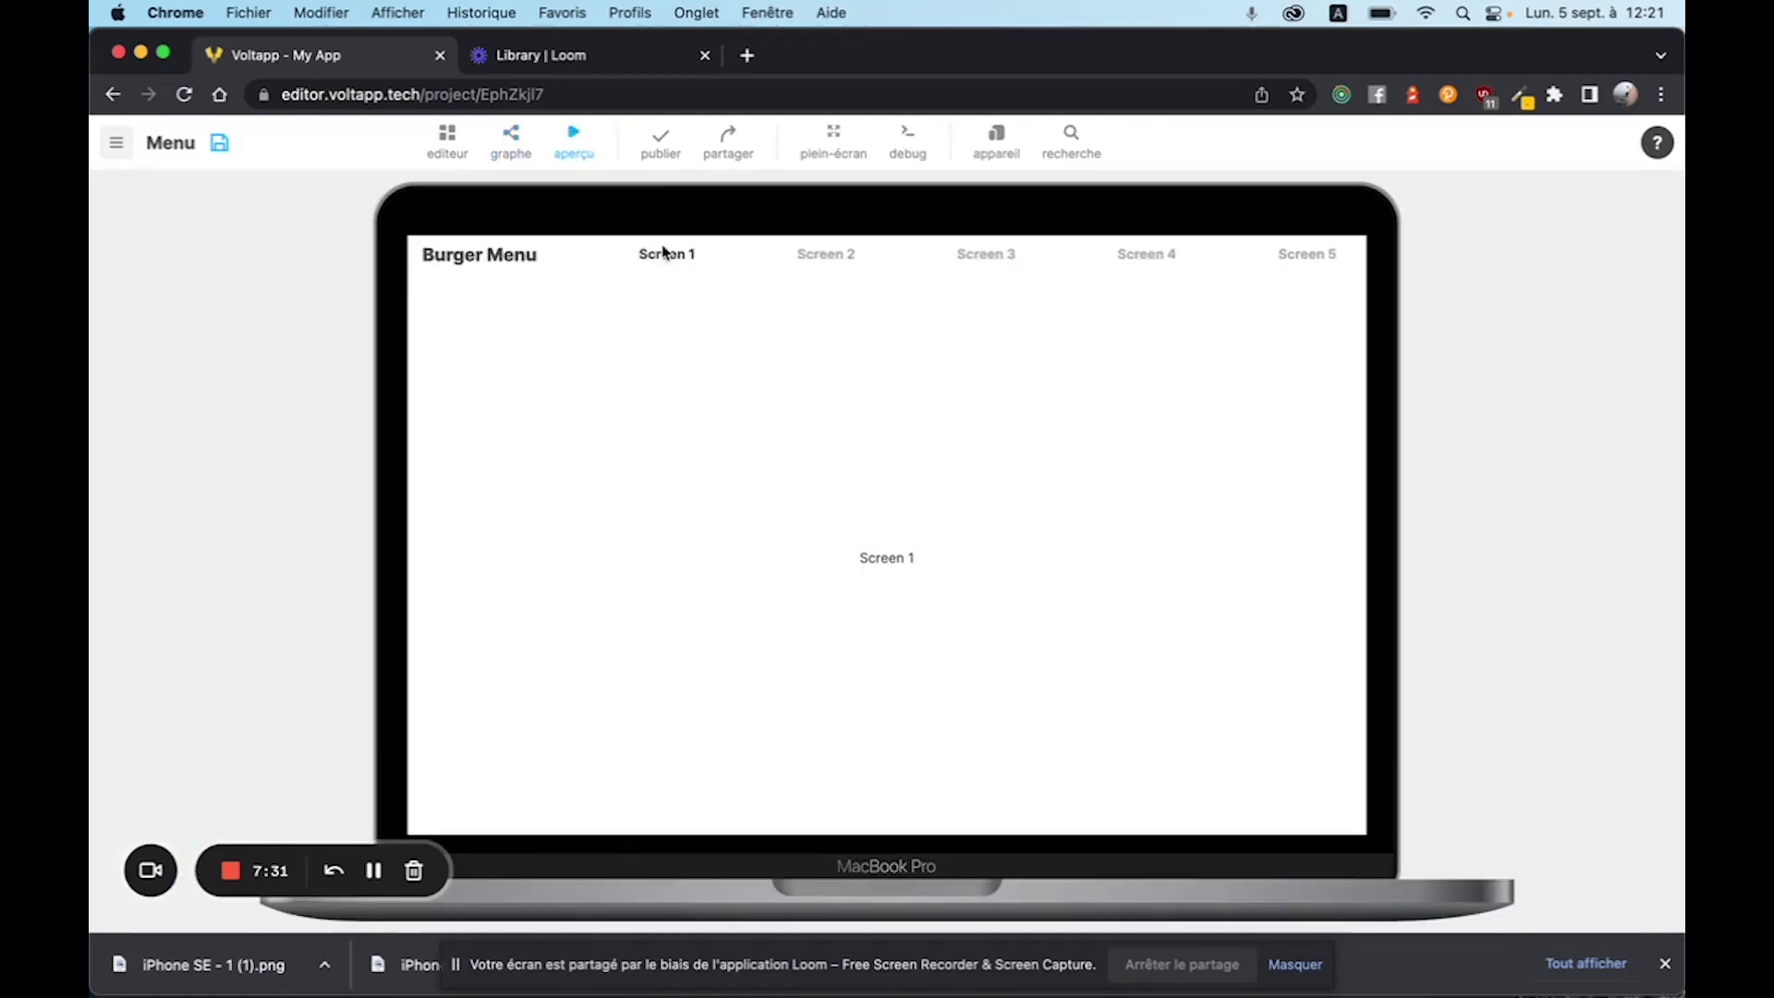
pyautogui.click(981, 258)
pyautogui.click(1141, 257)
pyautogui.click(1007, 260)
pyautogui.click(571, 141)
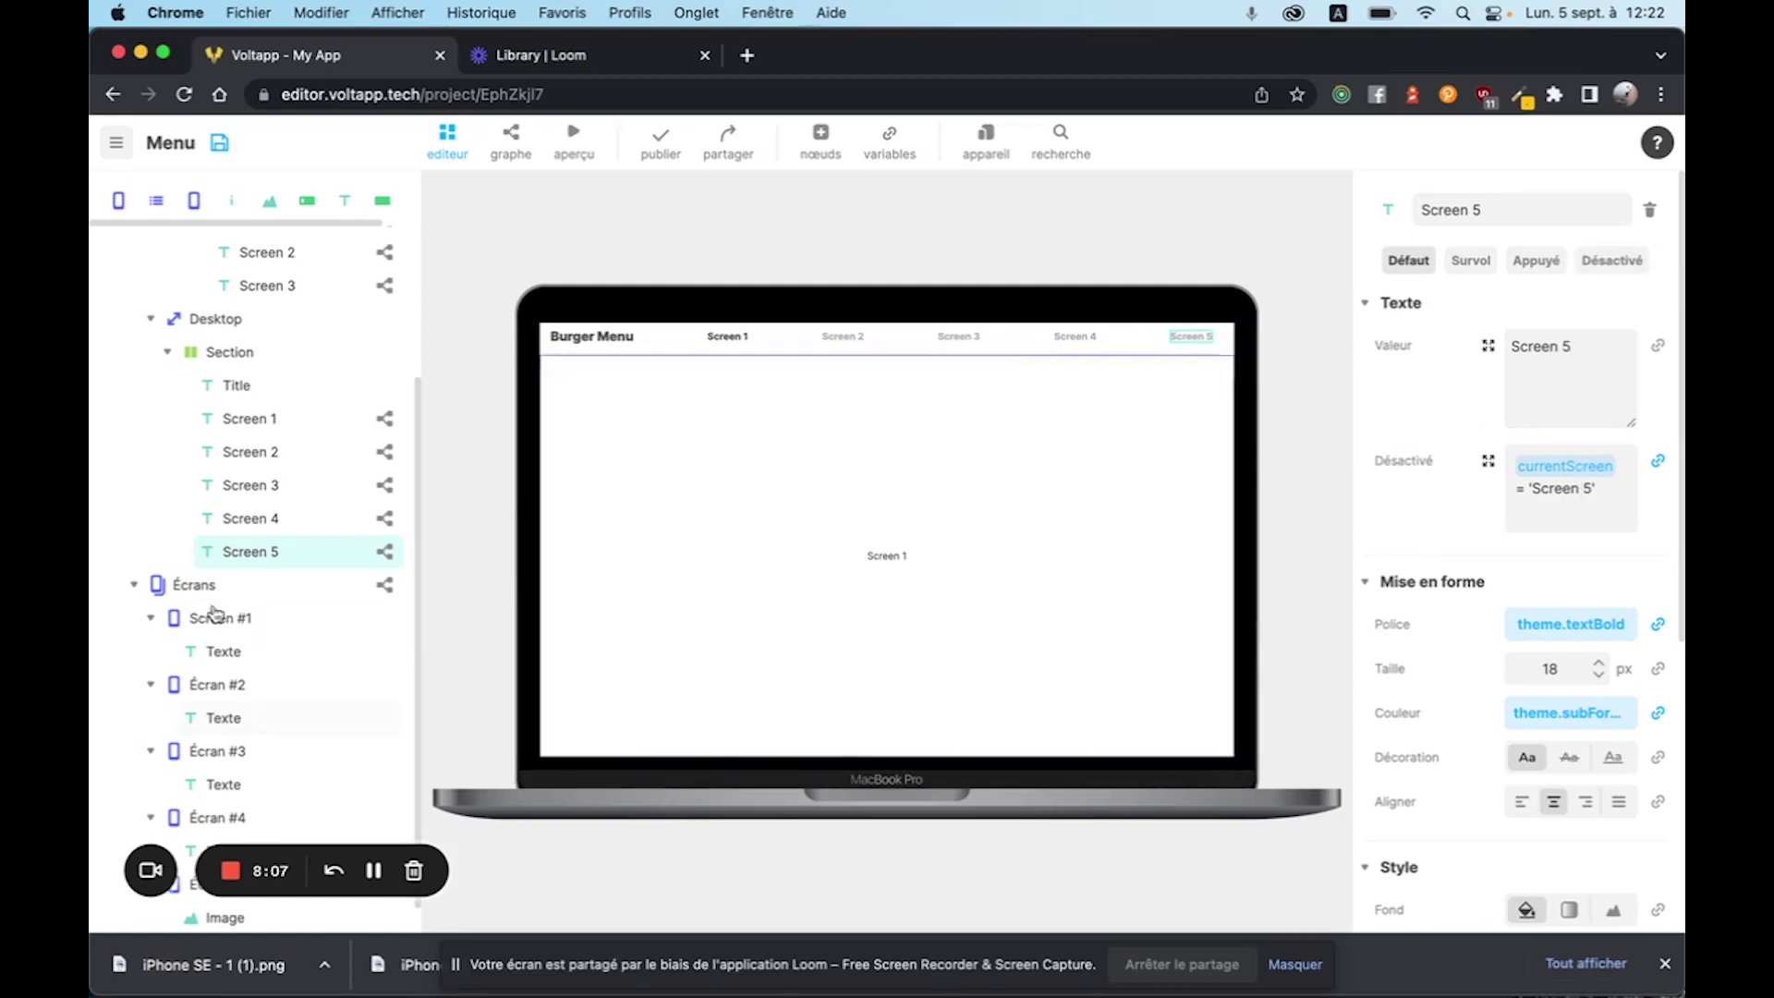
# In the Screen 5 item's graph, examine the values available for the définir currentScreen block's currentScreen input.
pyautogui.click(396, 553)
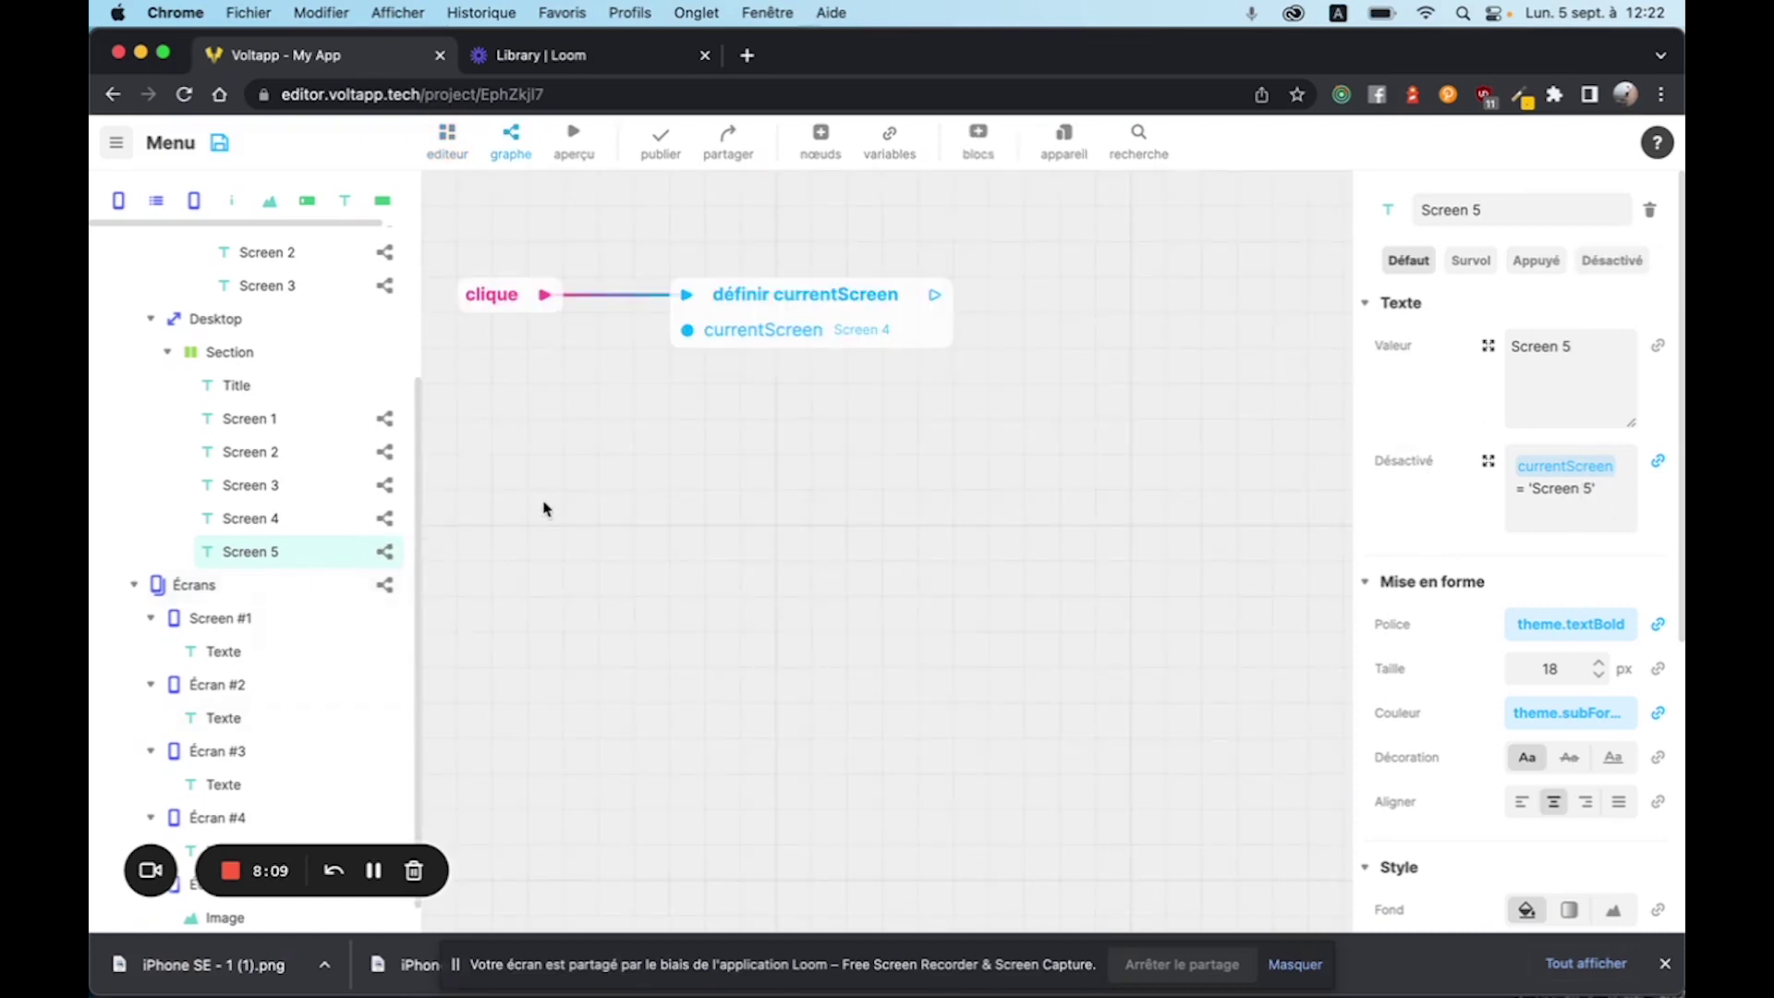
pyautogui.click(801, 332)
pyautogui.click(1568, 408)
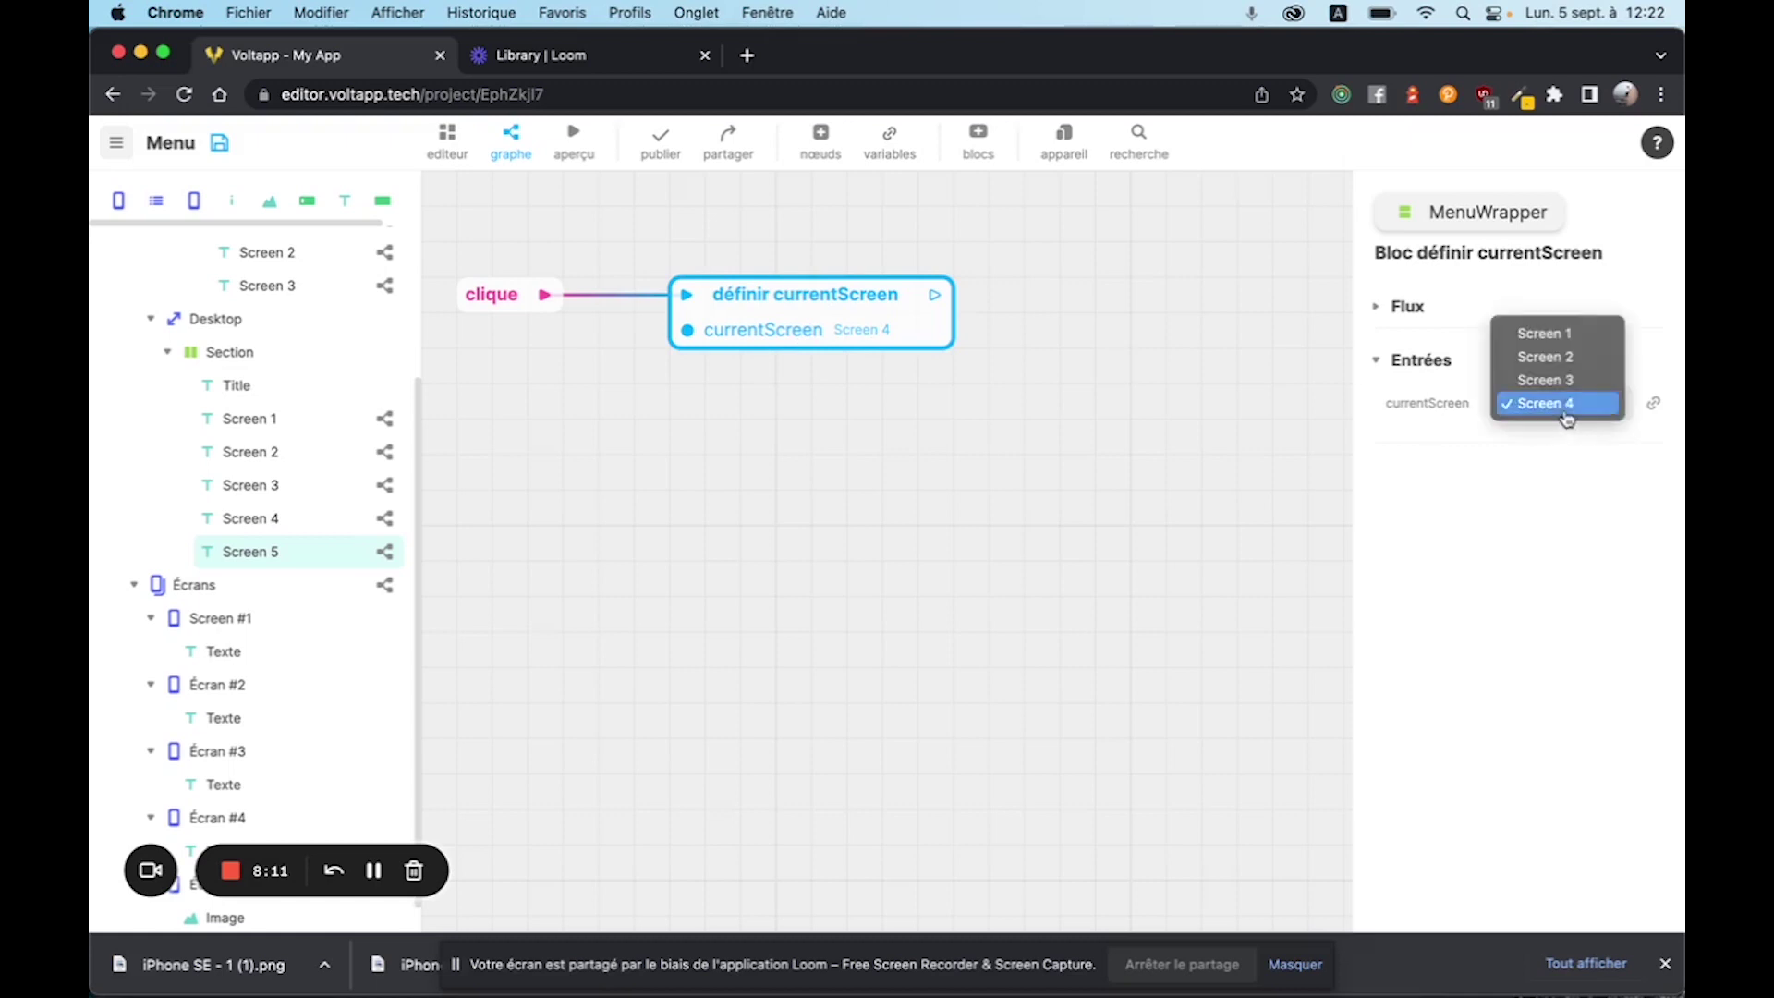
pyautogui.click(1458, 468)
pyautogui.click(1552, 404)
pyautogui.click(1513, 465)
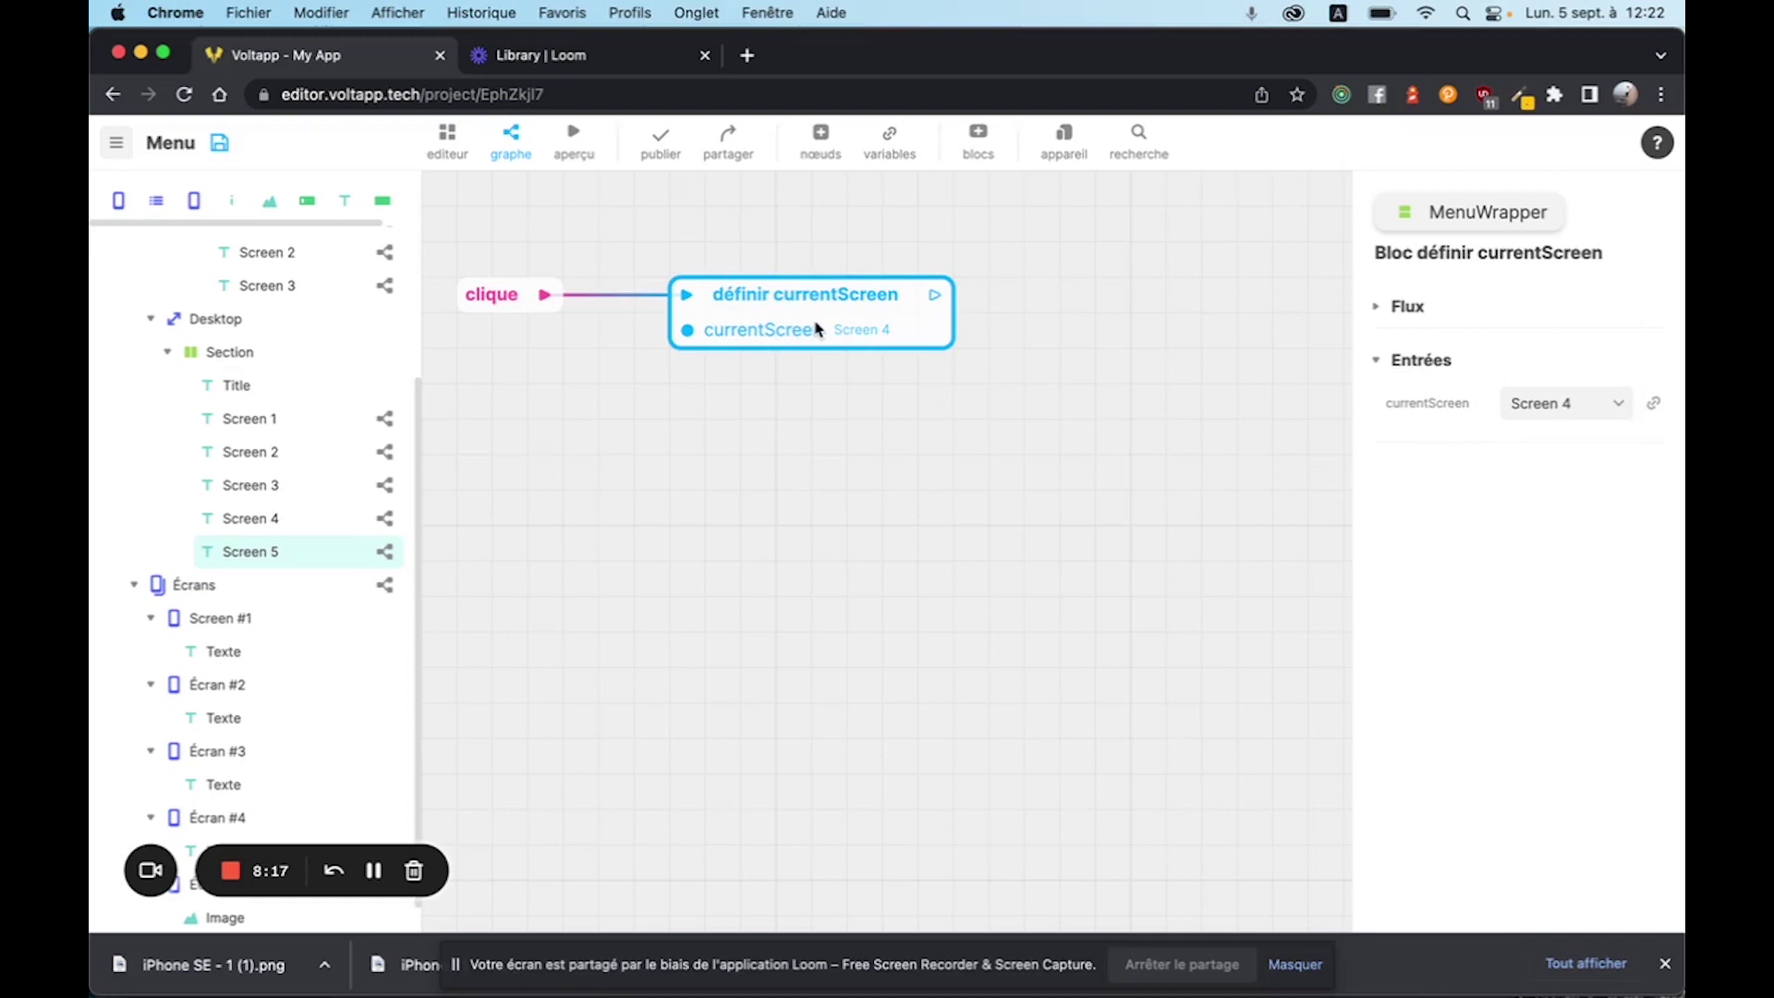
# Replace the définir currentScreen block after clique with a newly linked one and set its currentScreen input to Screen 5.
pyautogui.rightClick(816, 328)
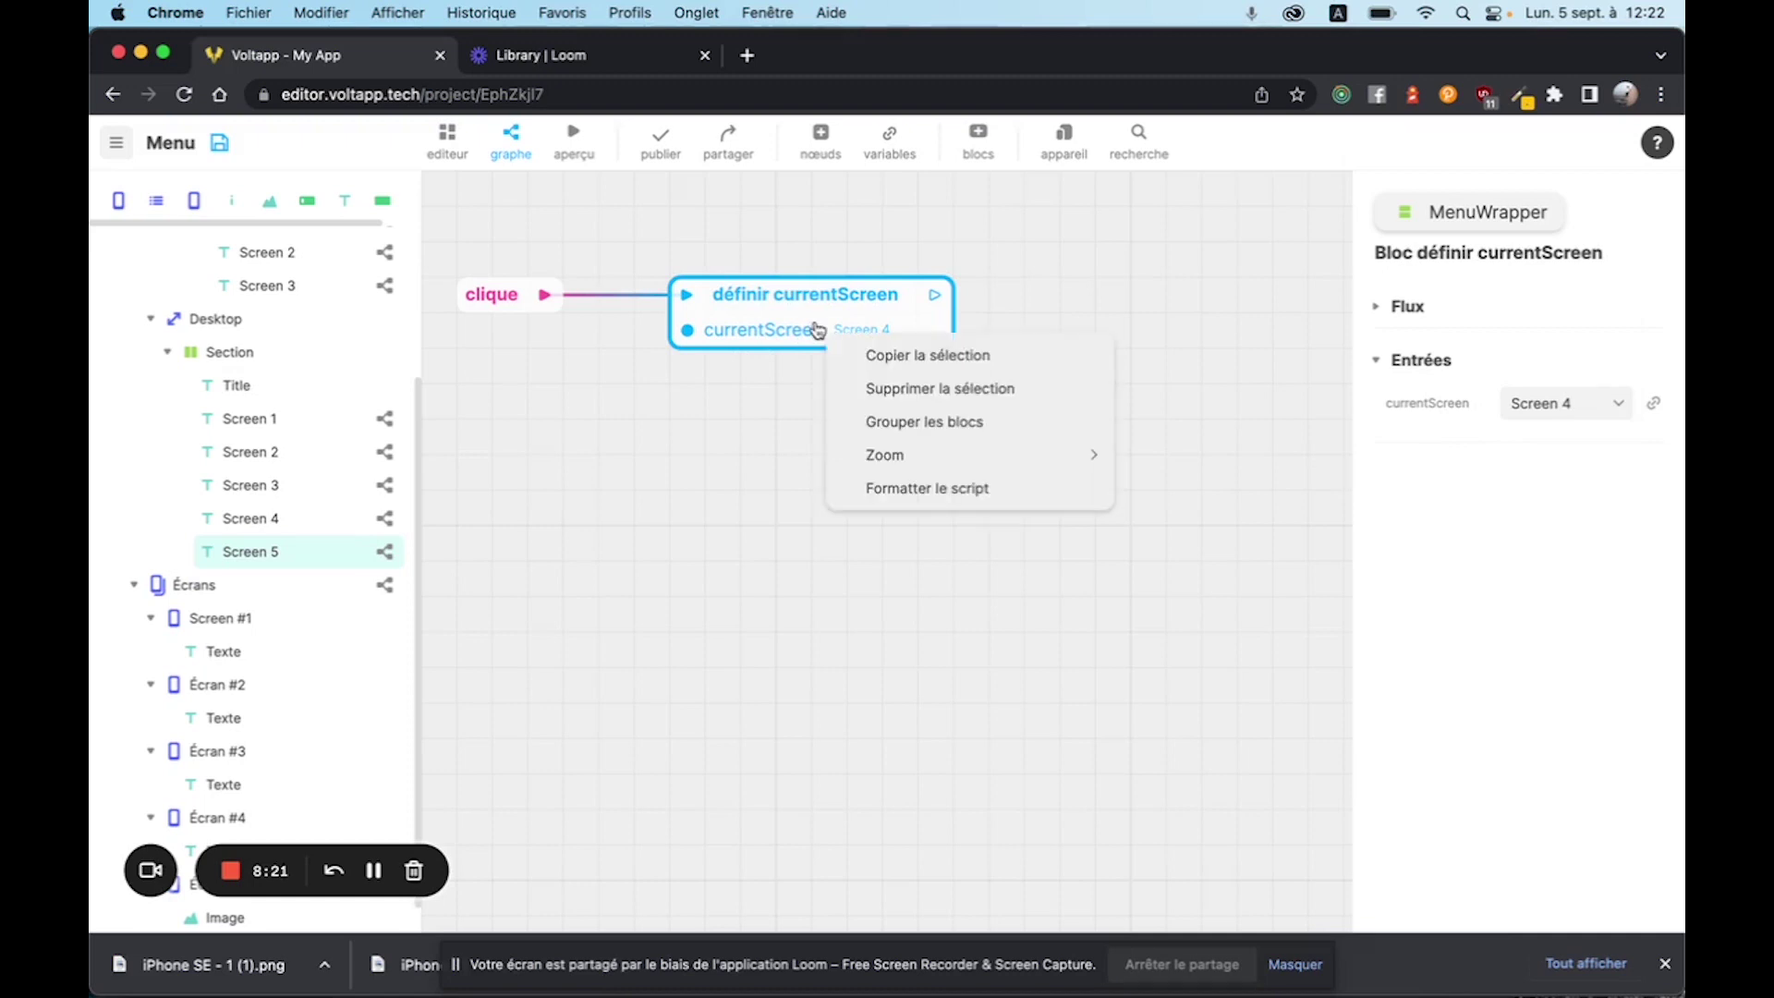
pyautogui.click(890, 401)
pyautogui.moveTo(546, 295); pyautogui.dragTo(736, 301)
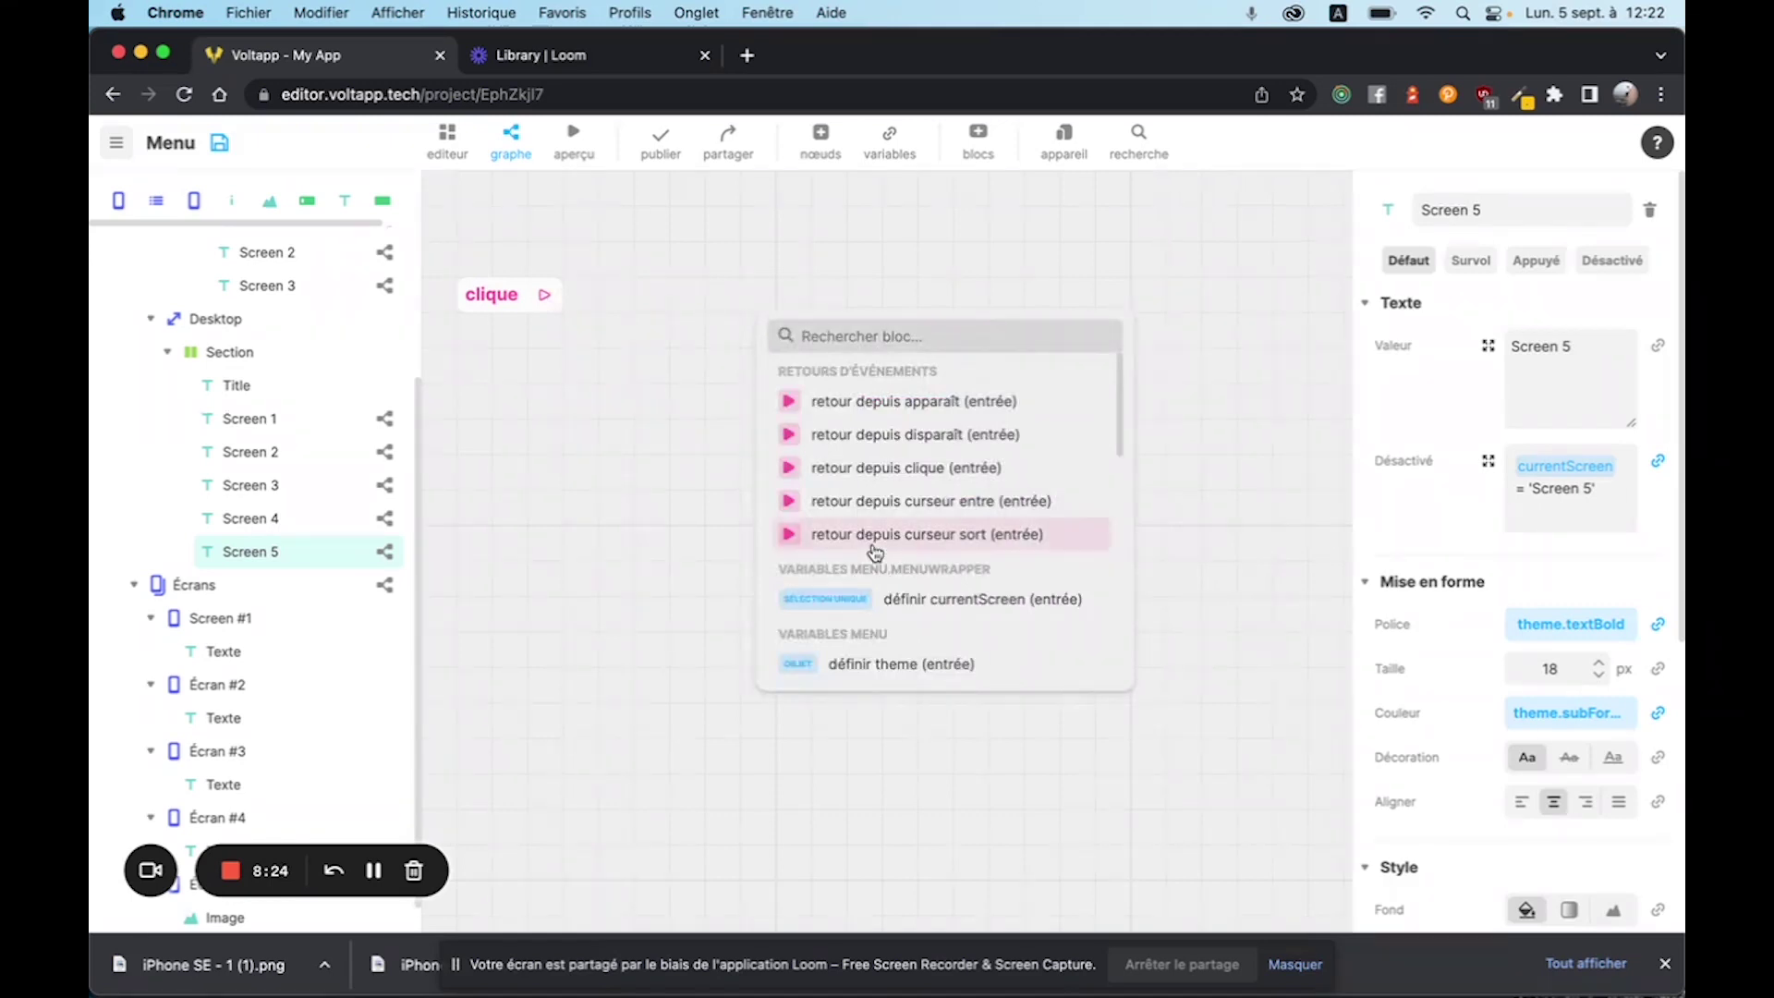
pyautogui.click(903, 610)
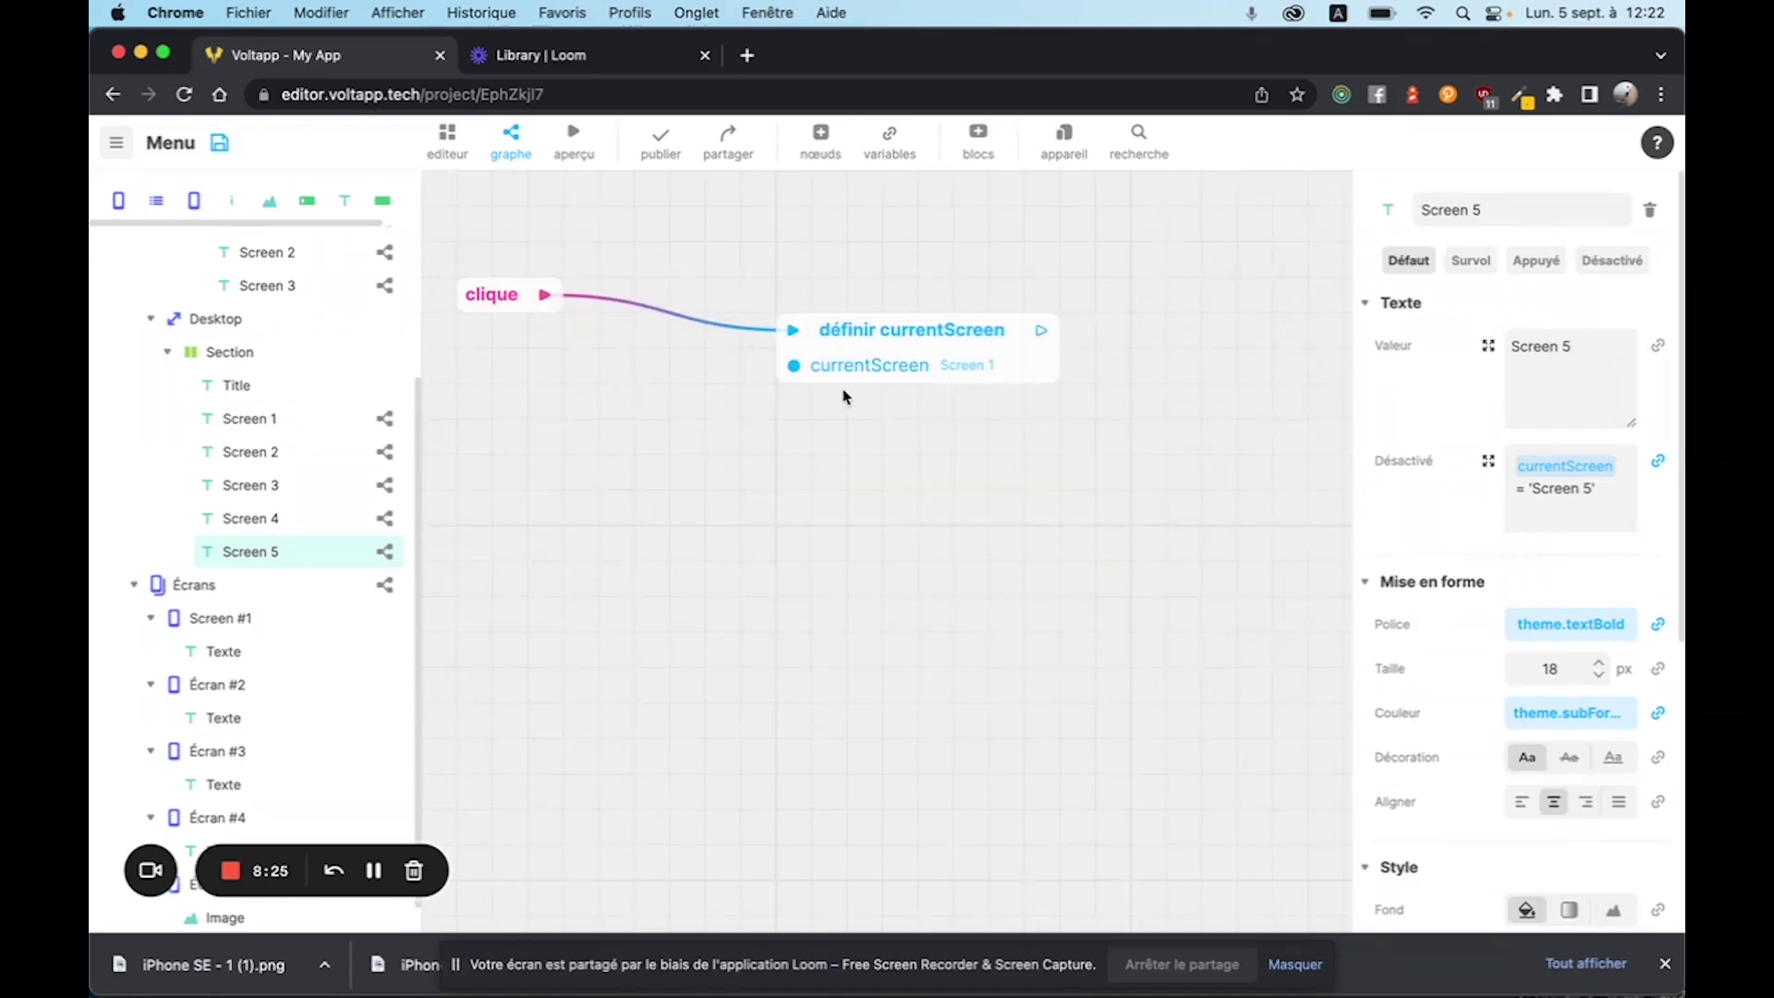
pyautogui.moveTo(844, 364); pyautogui.dragTo(705, 333)
pyautogui.click(1566, 403)
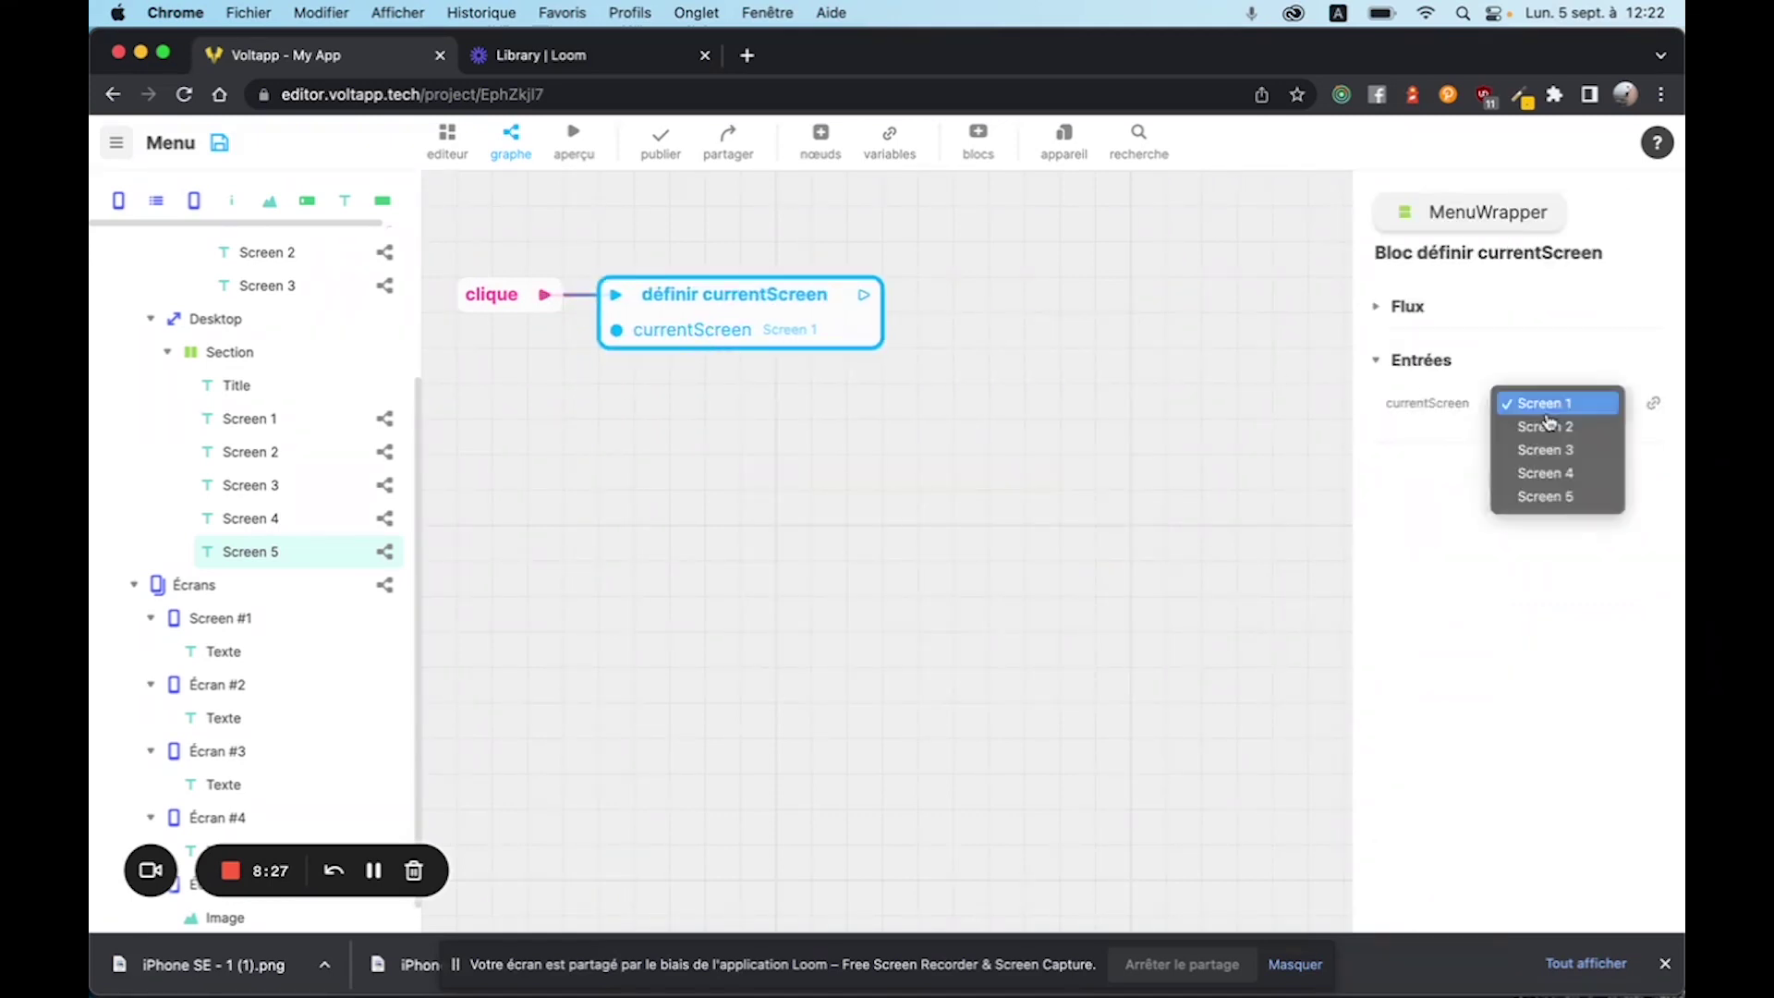
pyautogui.click(1538, 489)
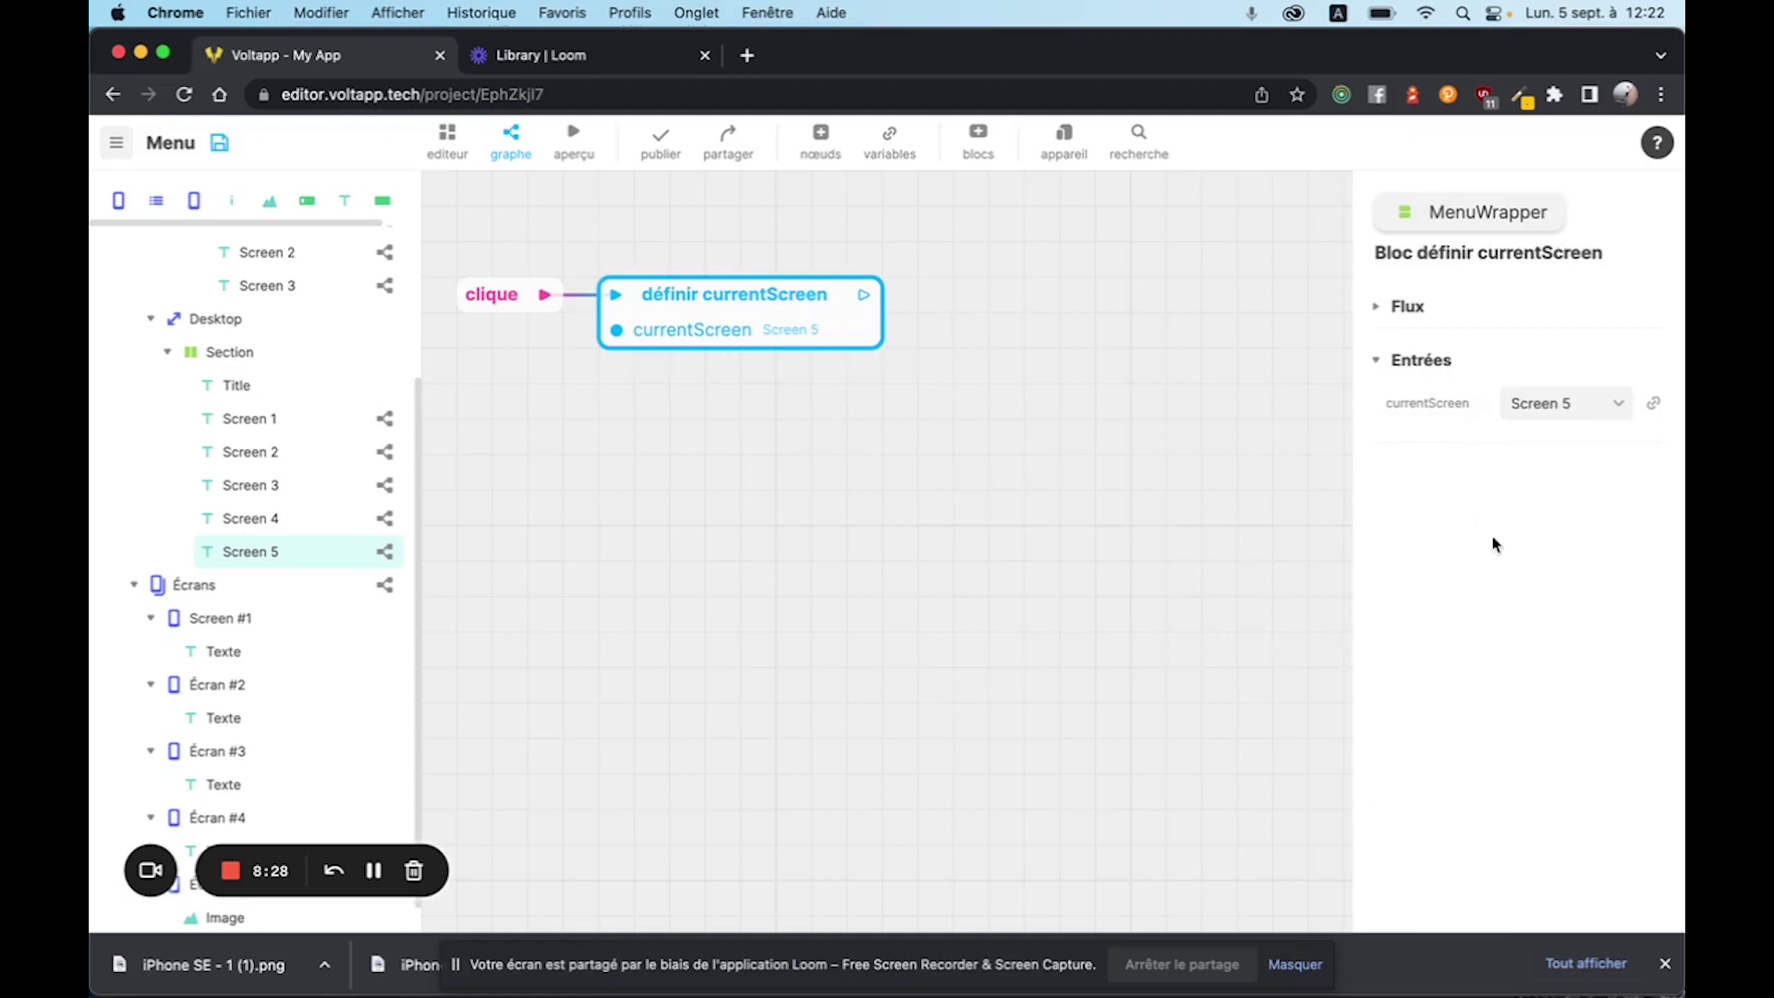
# Preview the app and test switching through the Screen 5, 4, 3 and 2 menu items.
pyautogui.click(596, 148)
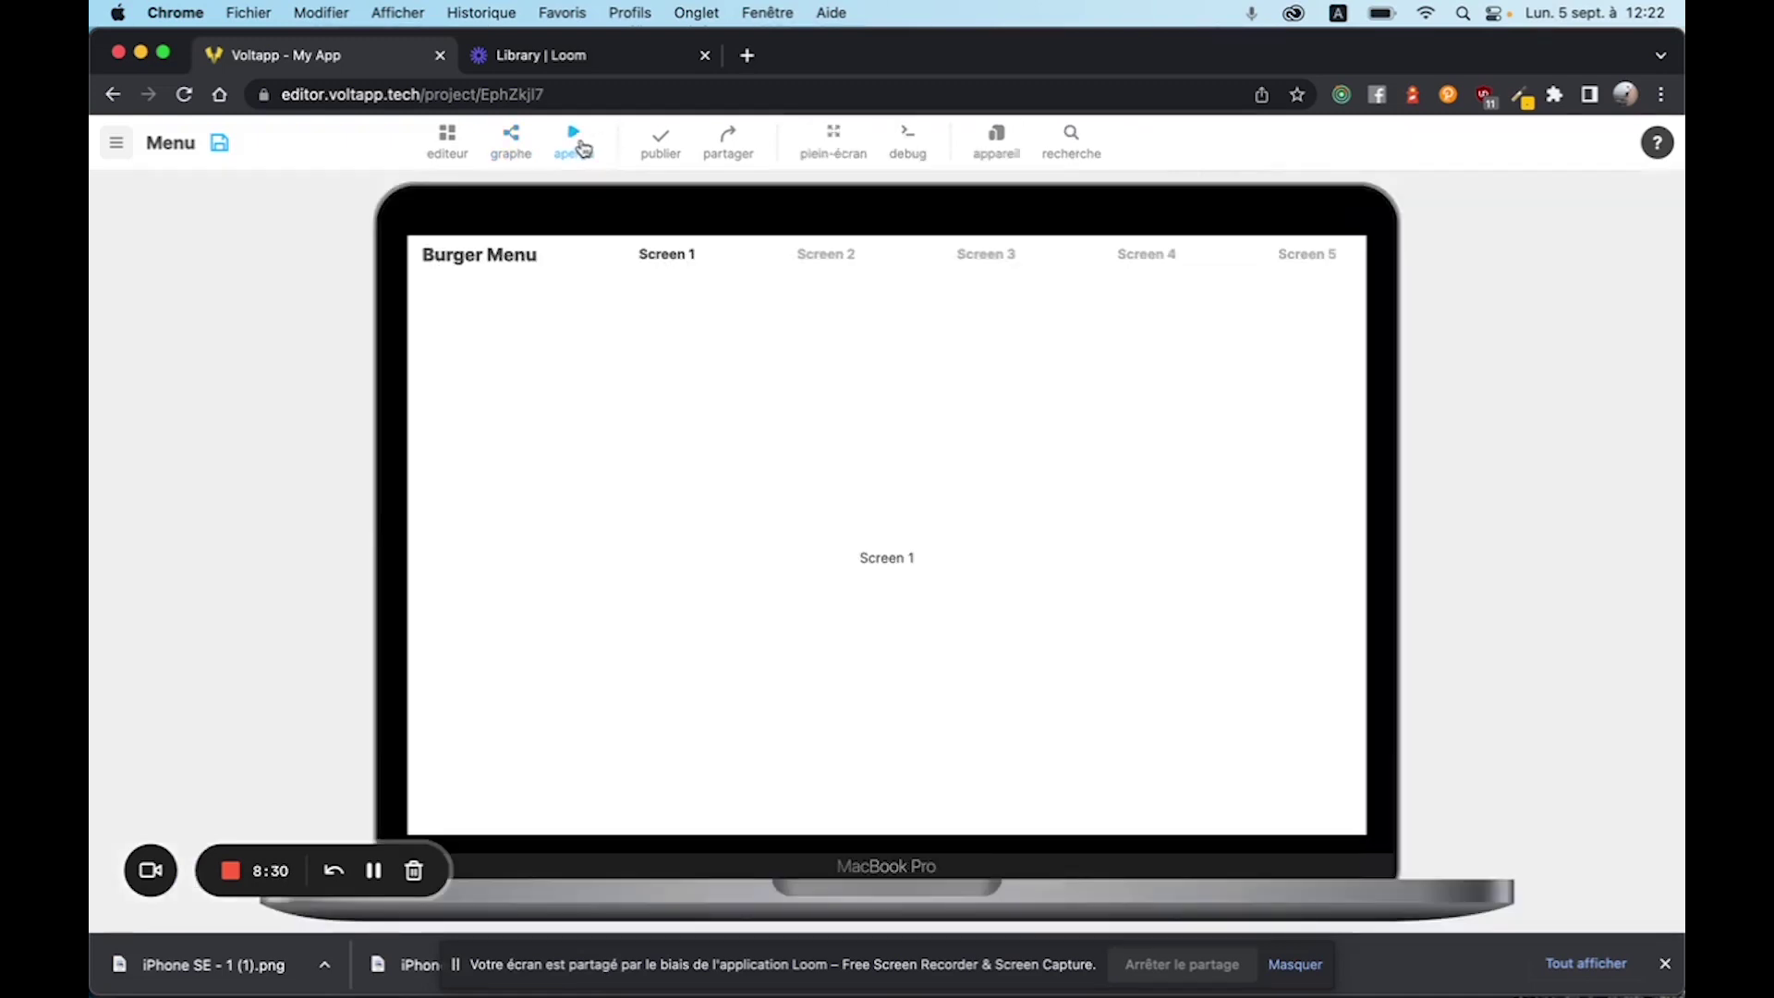
pyautogui.click(1294, 258)
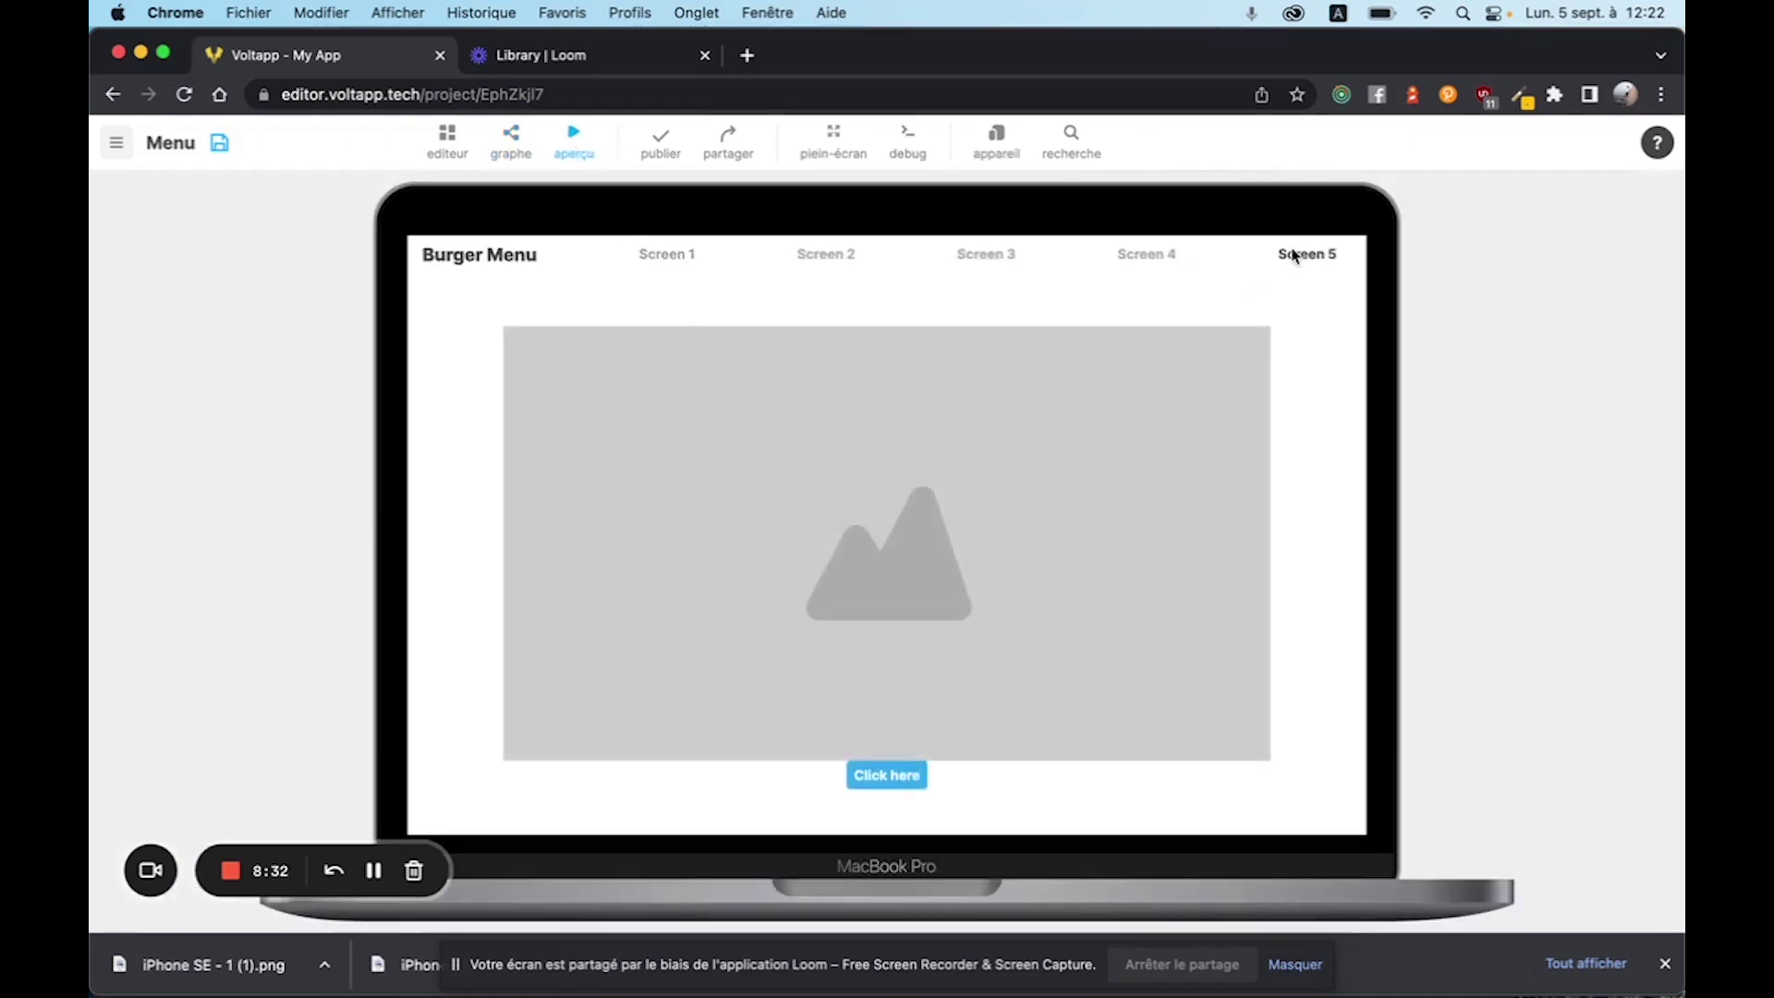
pyautogui.click(1133, 258)
pyautogui.click(989, 254)
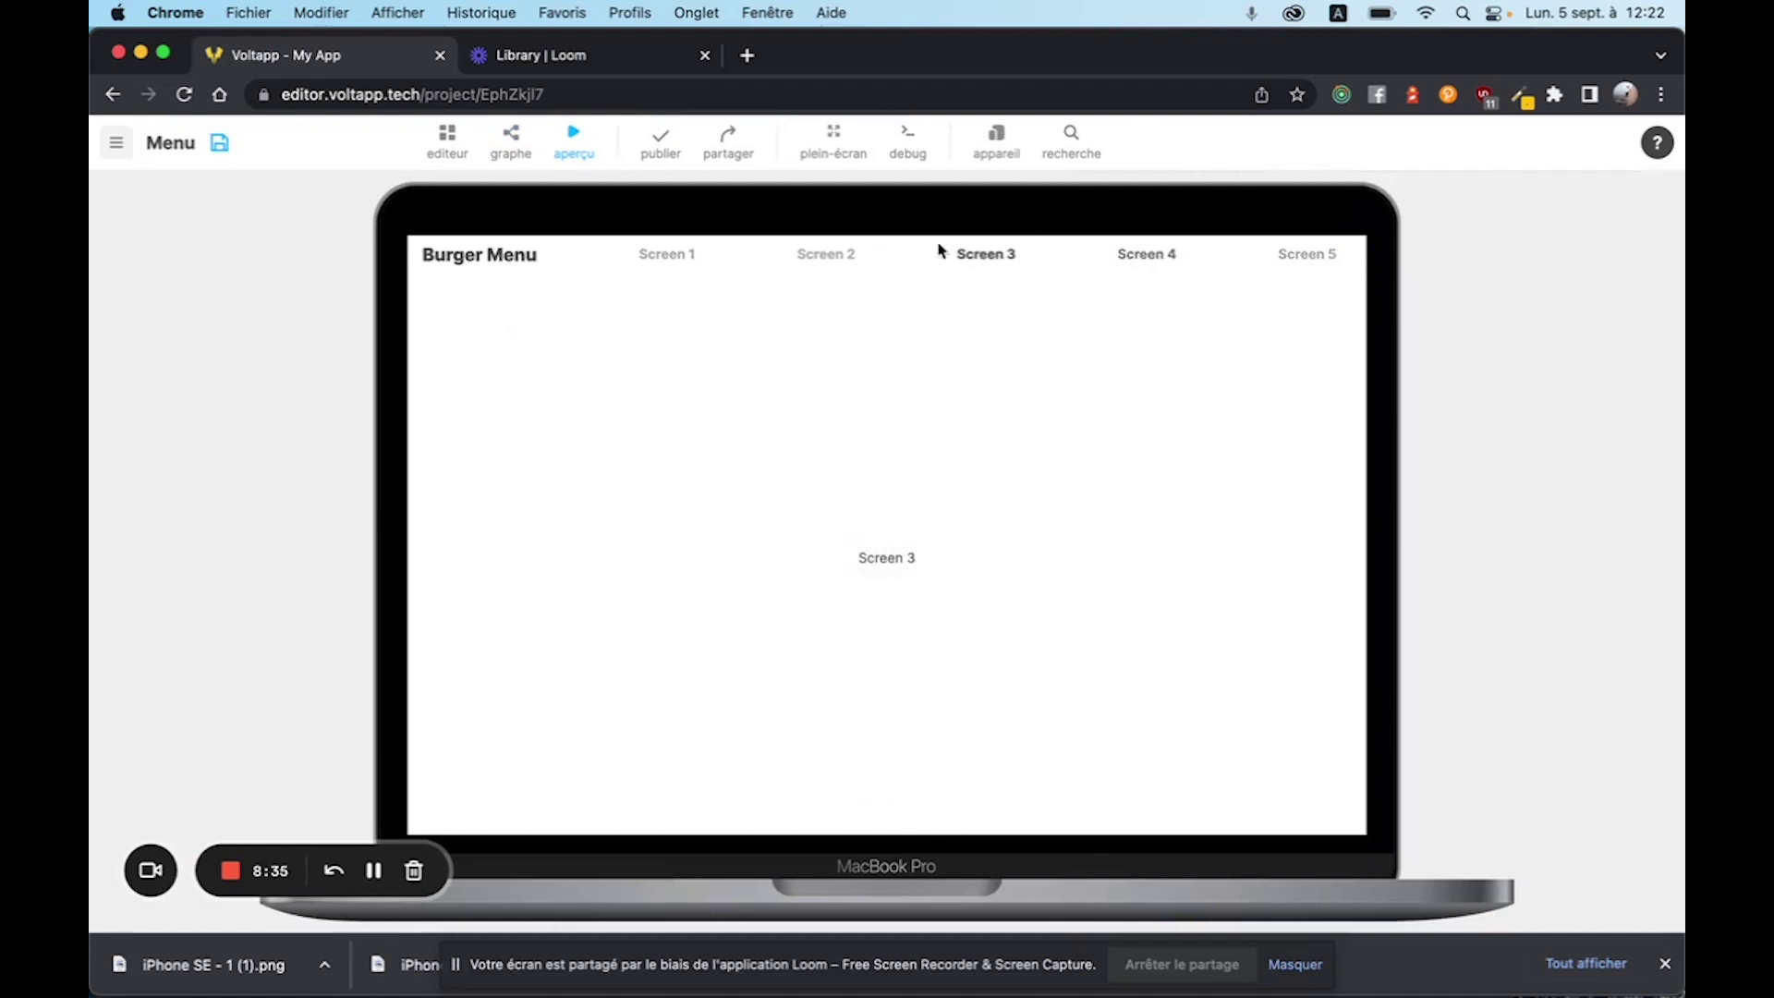
pyautogui.click(825, 256)
pyautogui.click(585, 154)
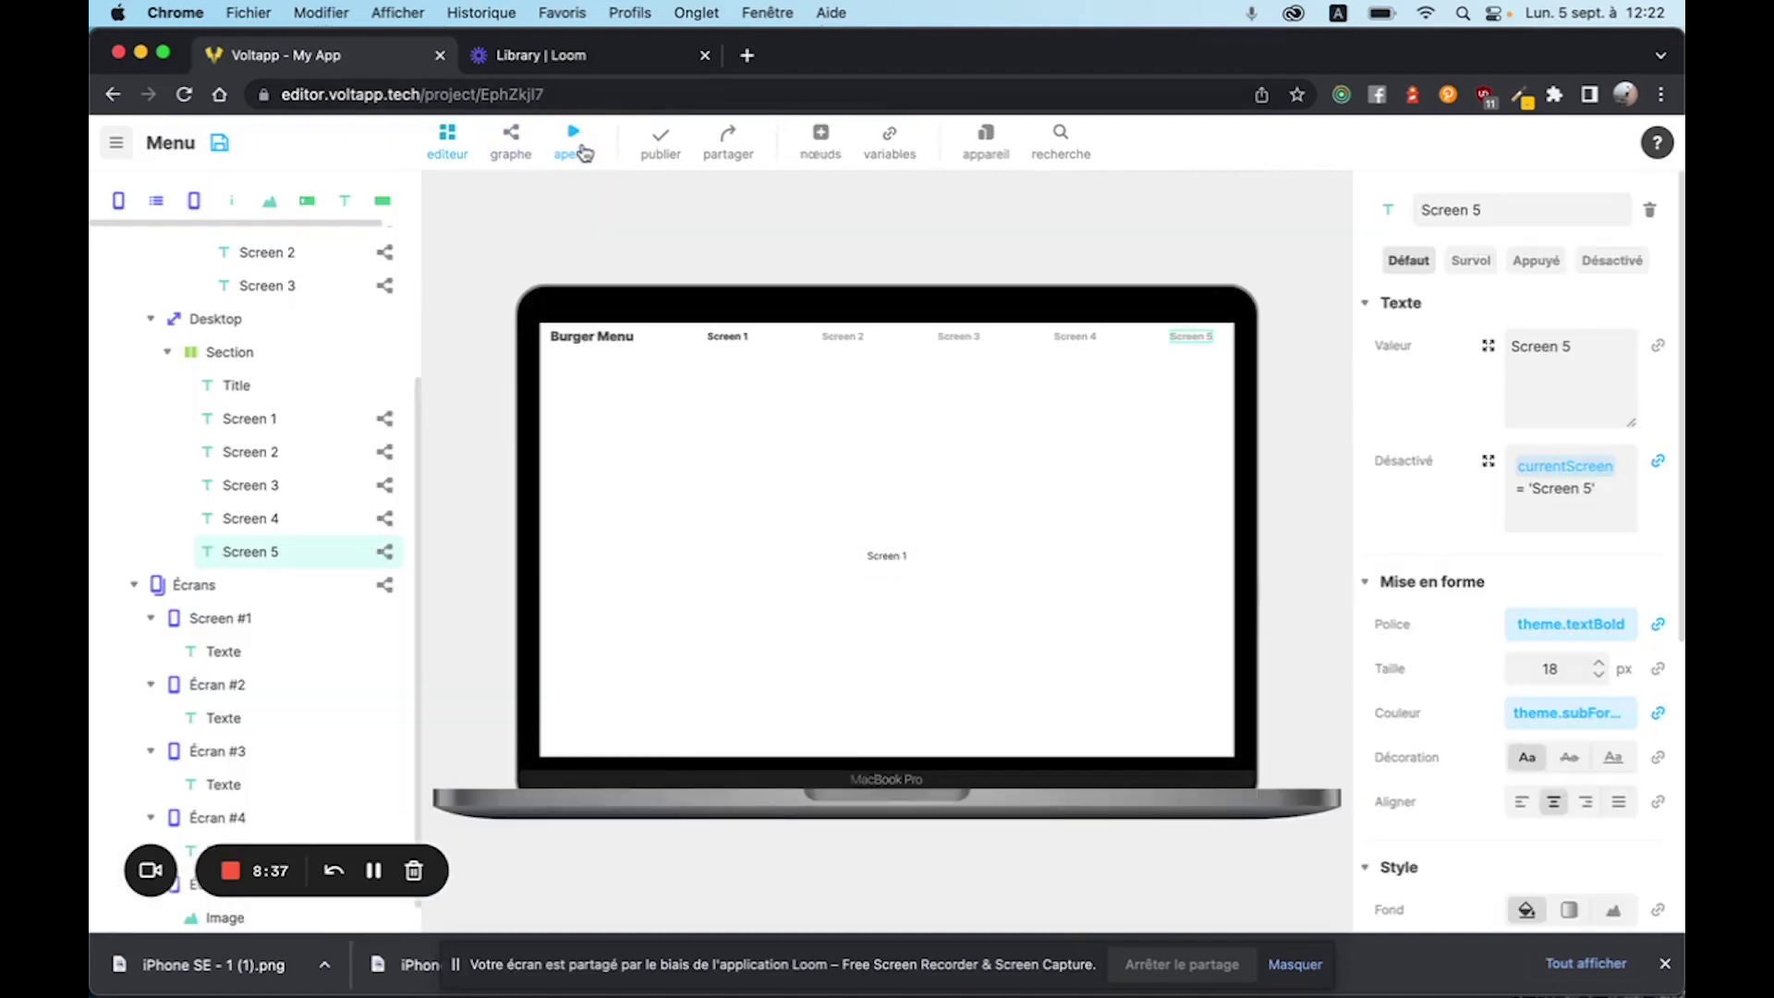
# Change the displayed device from the MacBook Pro 13" to a smartphone.
pyautogui.click(986, 143)
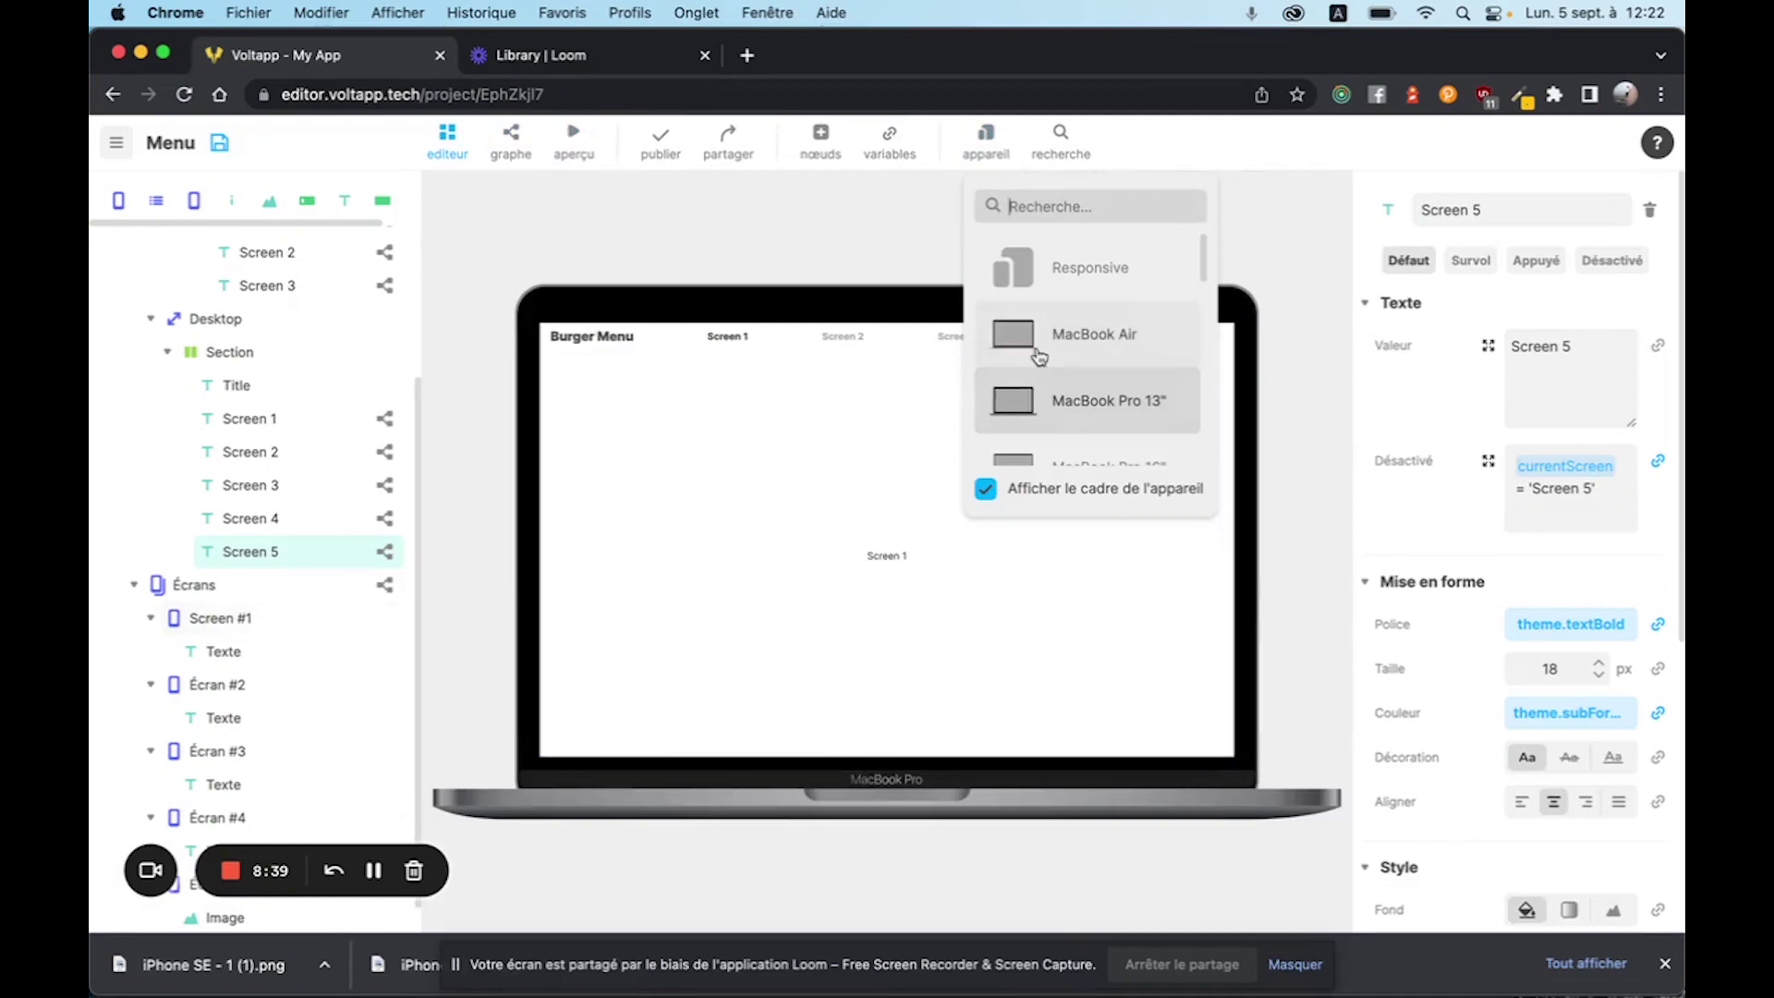
pyautogui.scroll(-10, 1039, 369)
pyautogui.click(1051, 384)
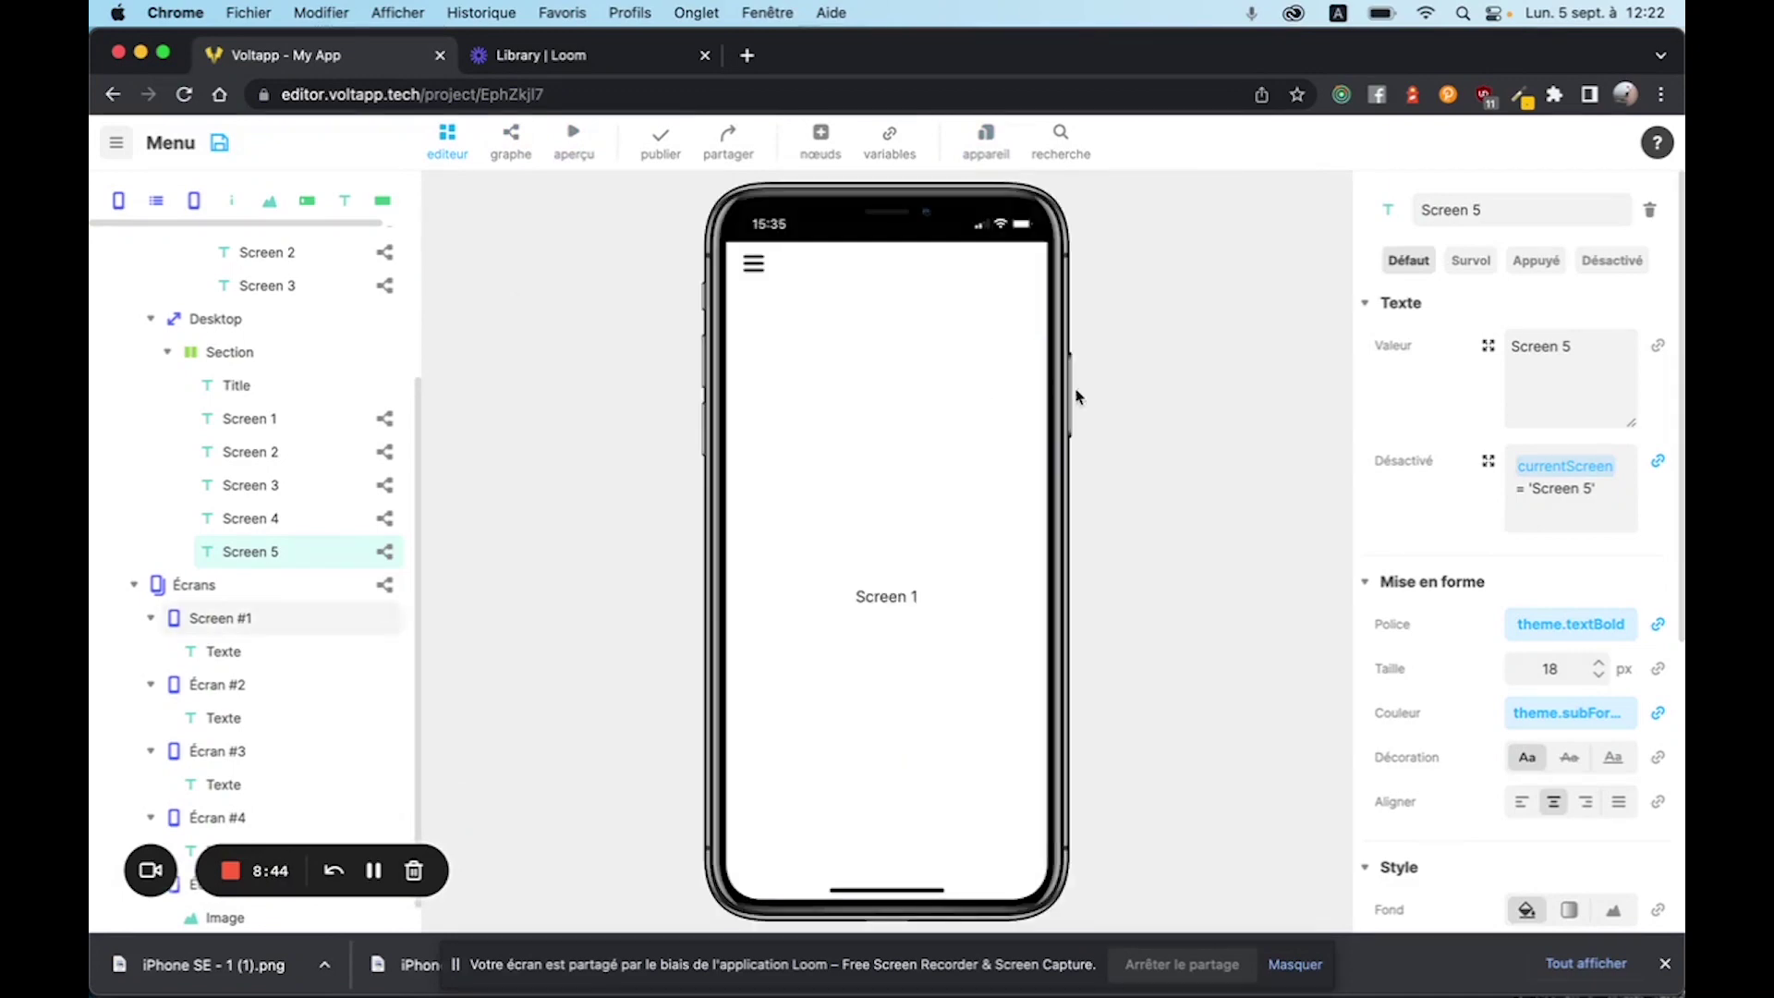
# Preview the app on the phone and examine the items in its burger menu.
pyautogui.click(574, 143)
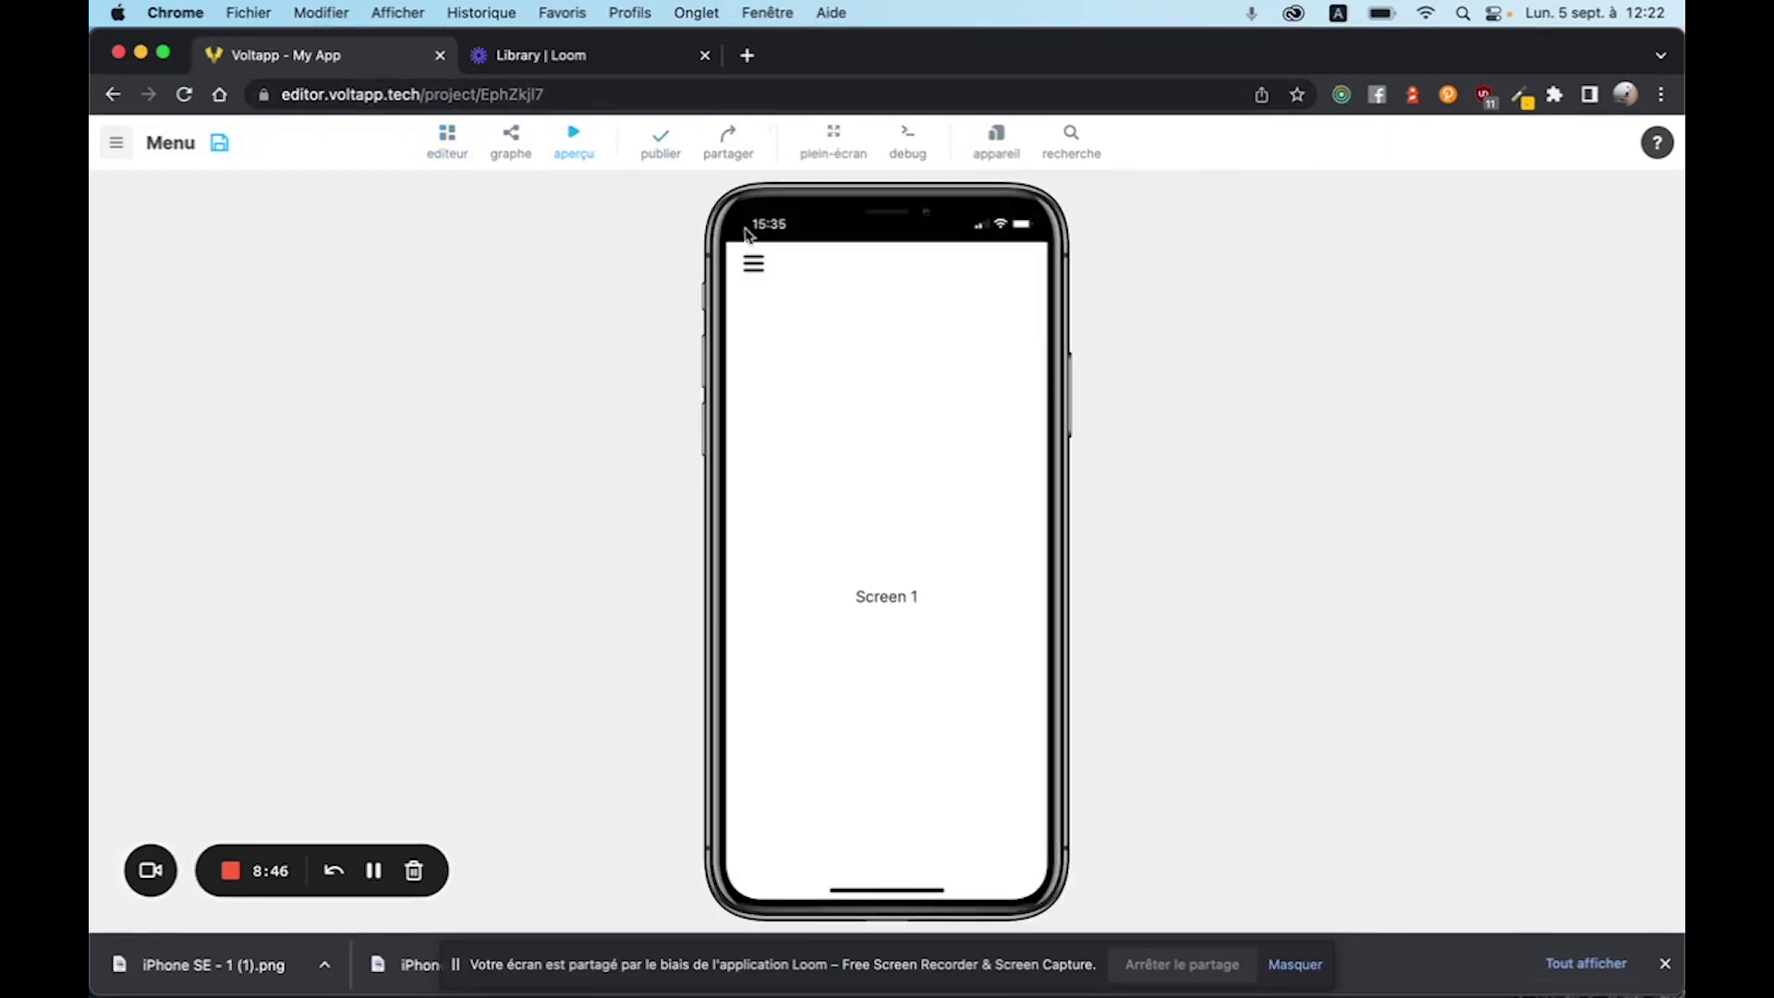
pyautogui.click(755, 265)
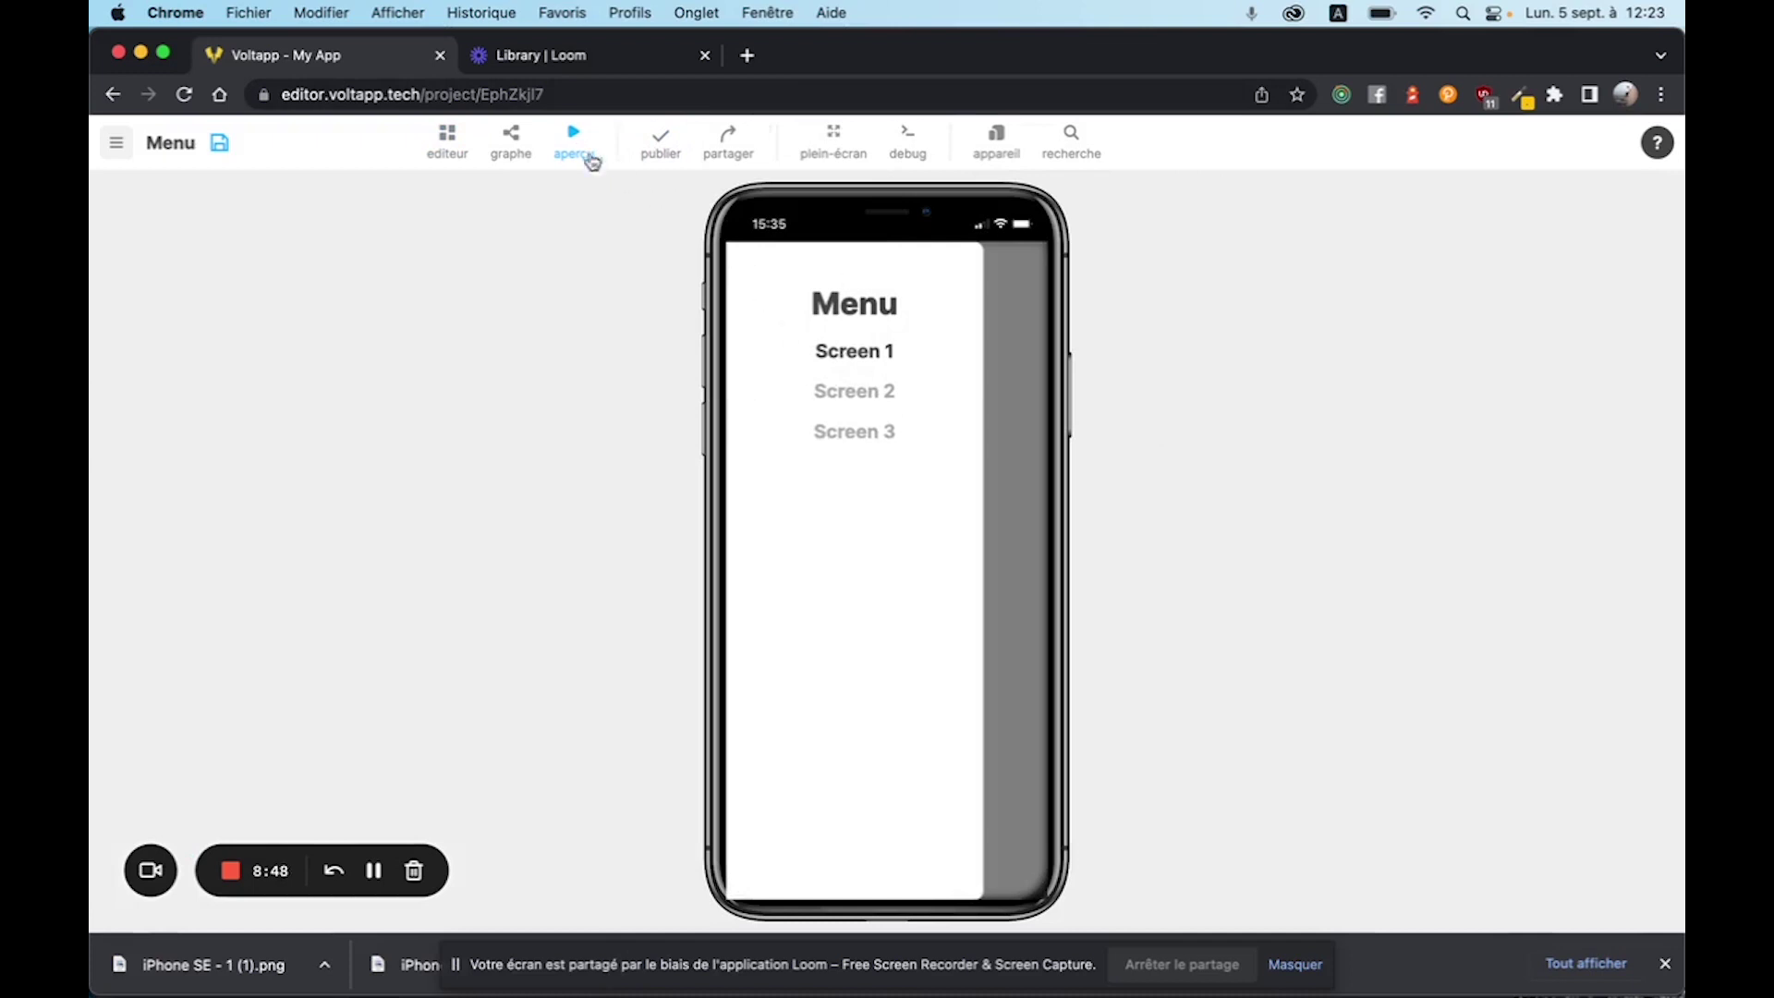
pyautogui.click(566, 140)
# Duplicate the Screen 3 item in the Mobile menu's Section and set the copy's text value to Screen 4.
pyautogui.scroll(3, 280, 375)
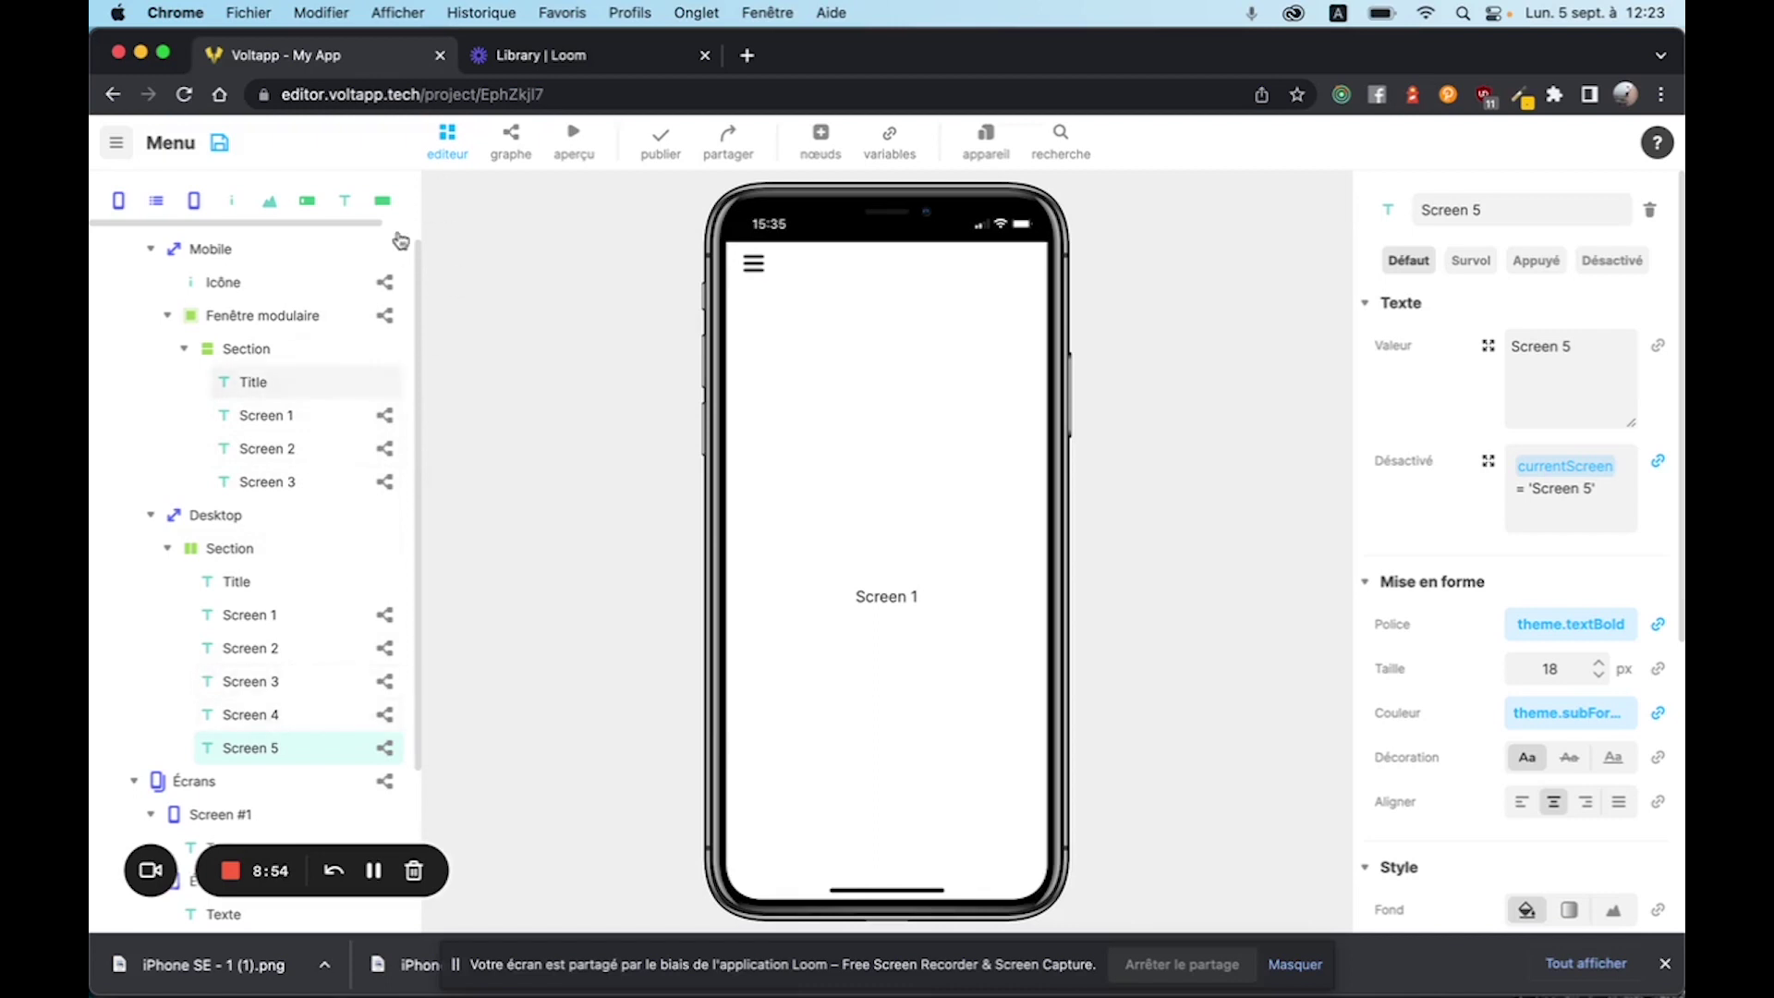
pyautogui.rightClick(260, 483)
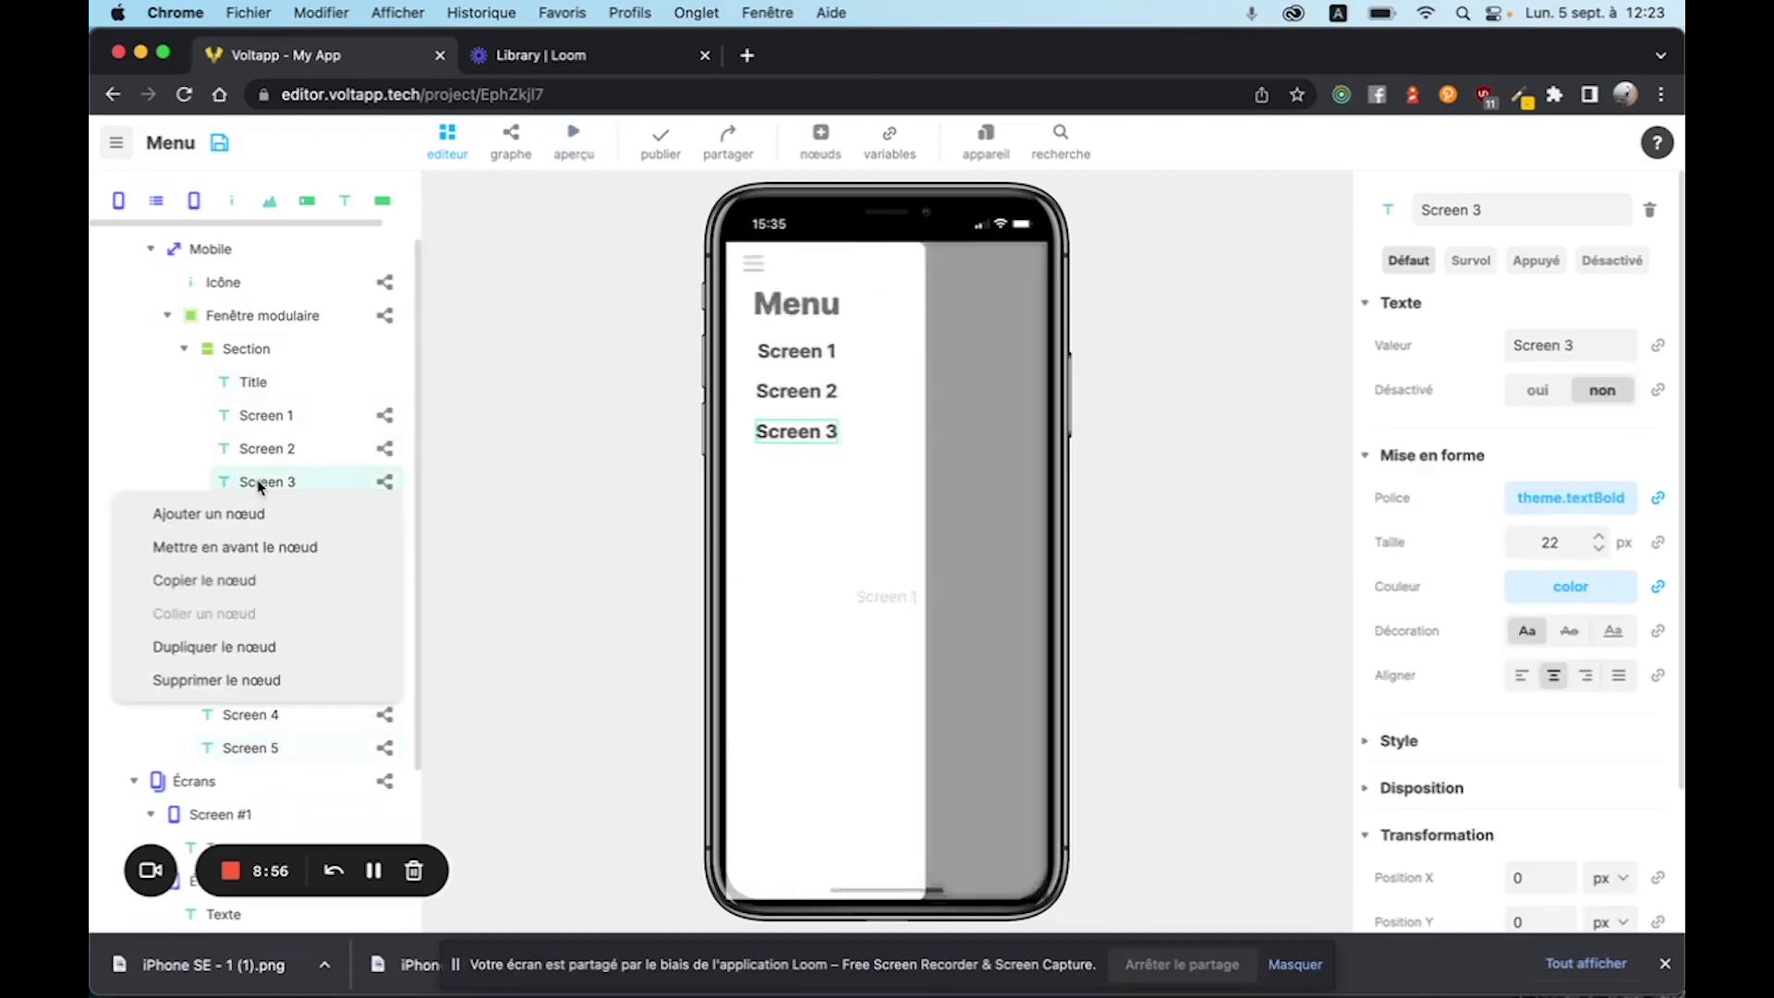
pyautogui.click(248, 647)
pyautogui.click(286, 516)
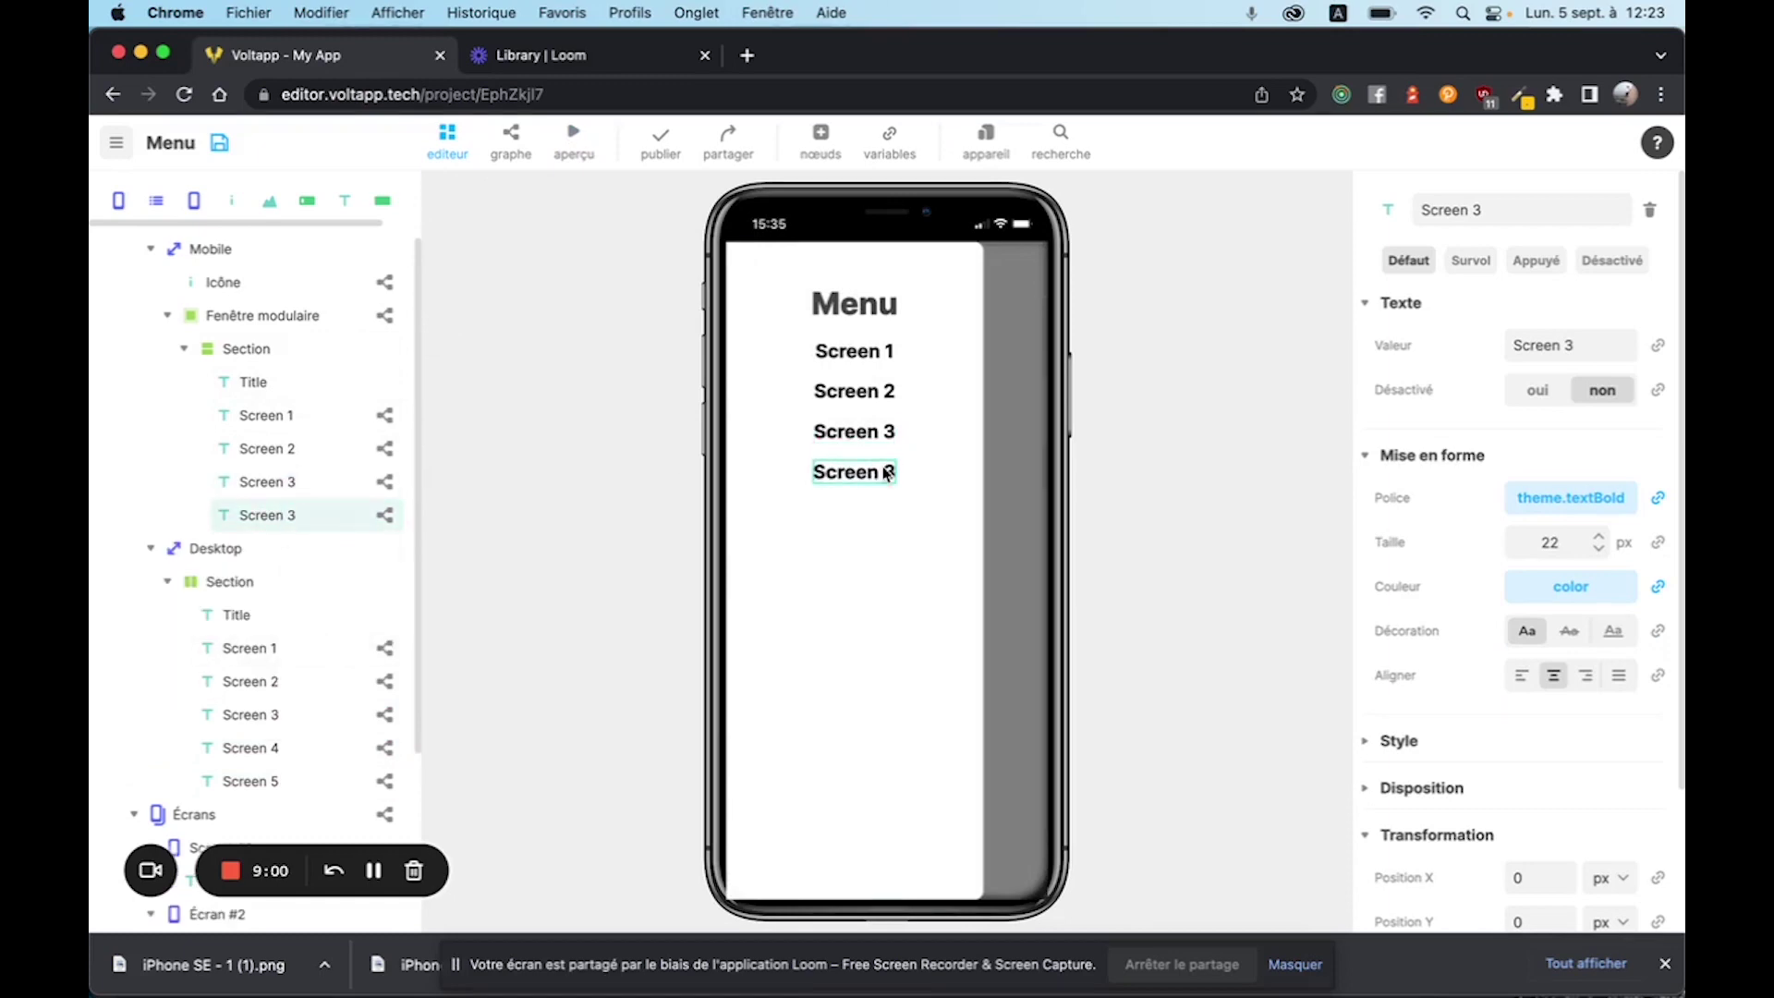
pyautogui.click(1606, 339)
pyautogui.press('Right')
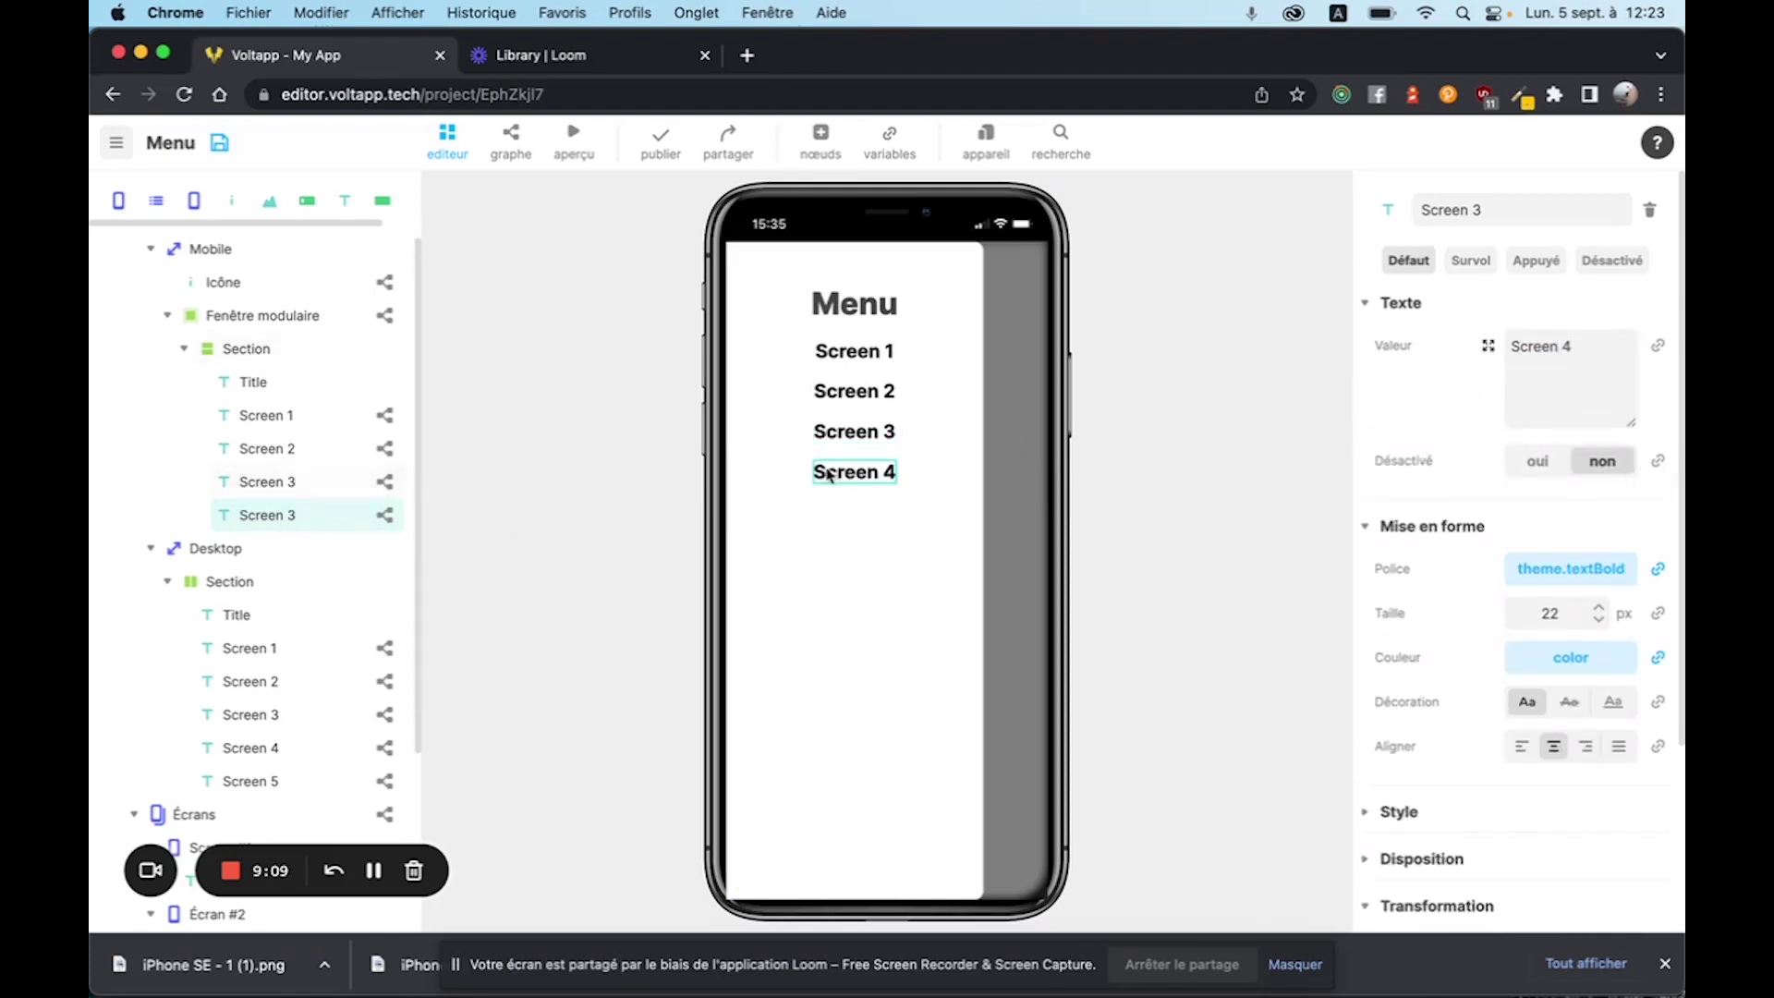
# Convert the duplicated mobile item's Désactivé property to the formula currentScreen = 'Screen 4'.
pyautogui.click(1660, 459)
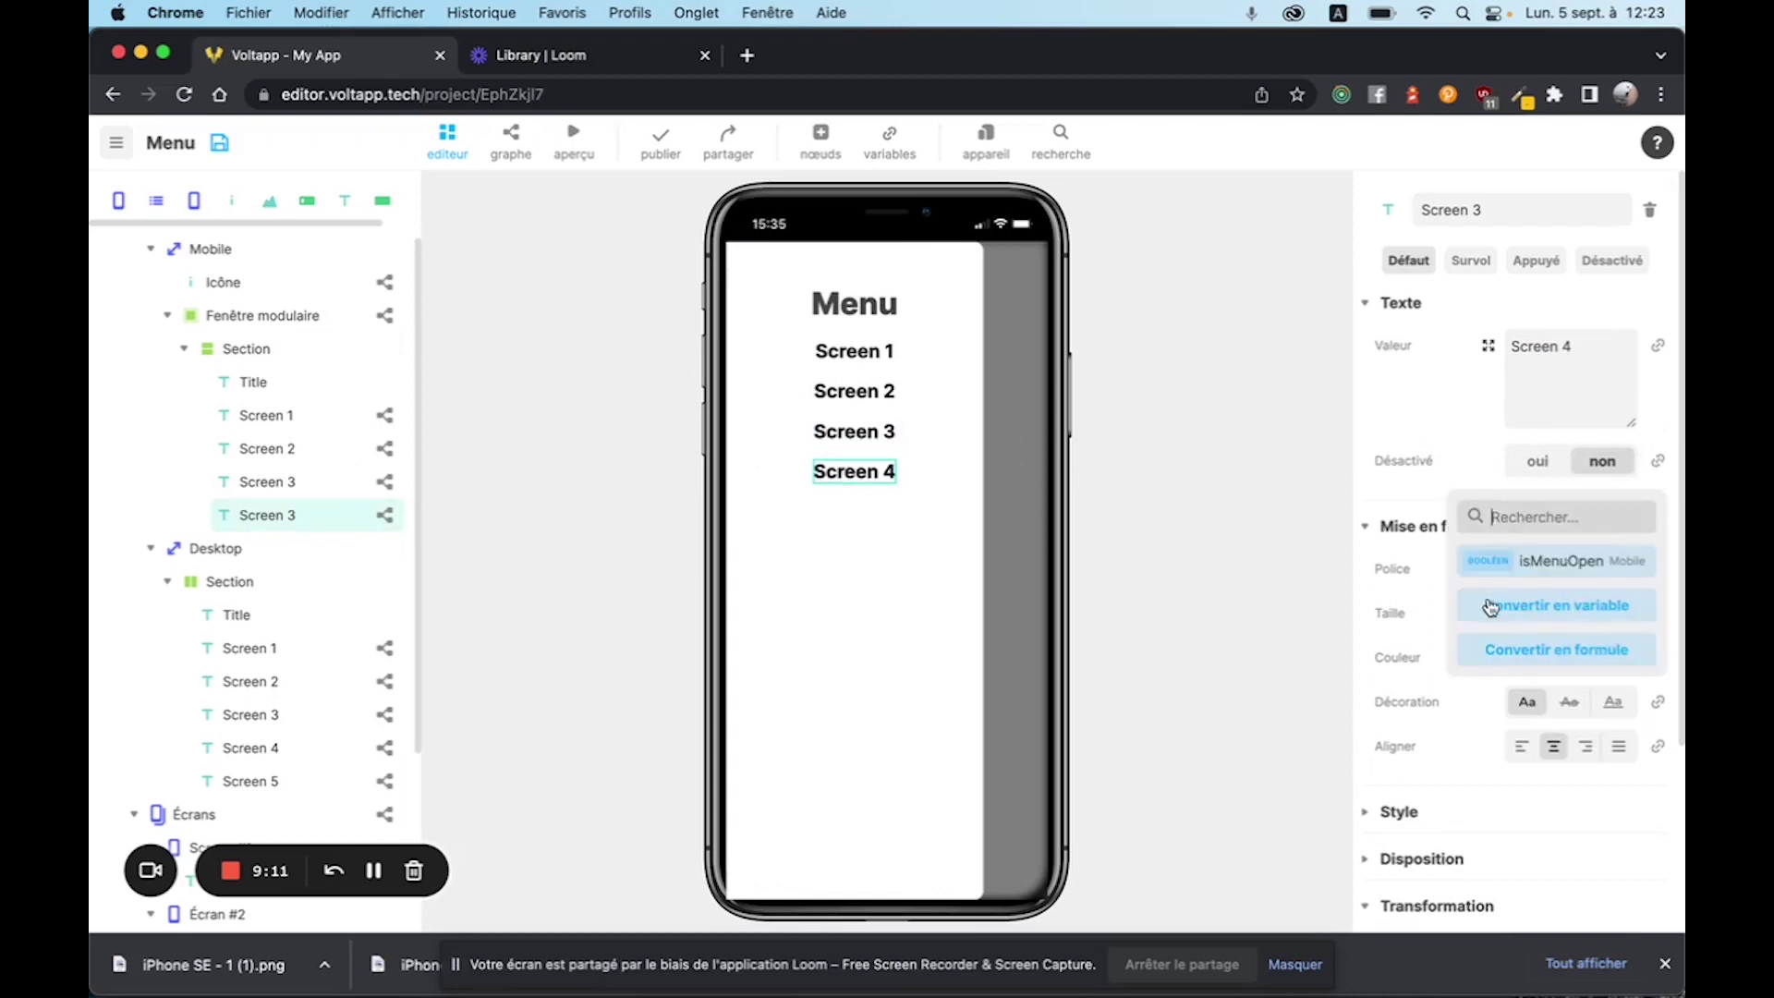
pyautogui.click(1561, 646)
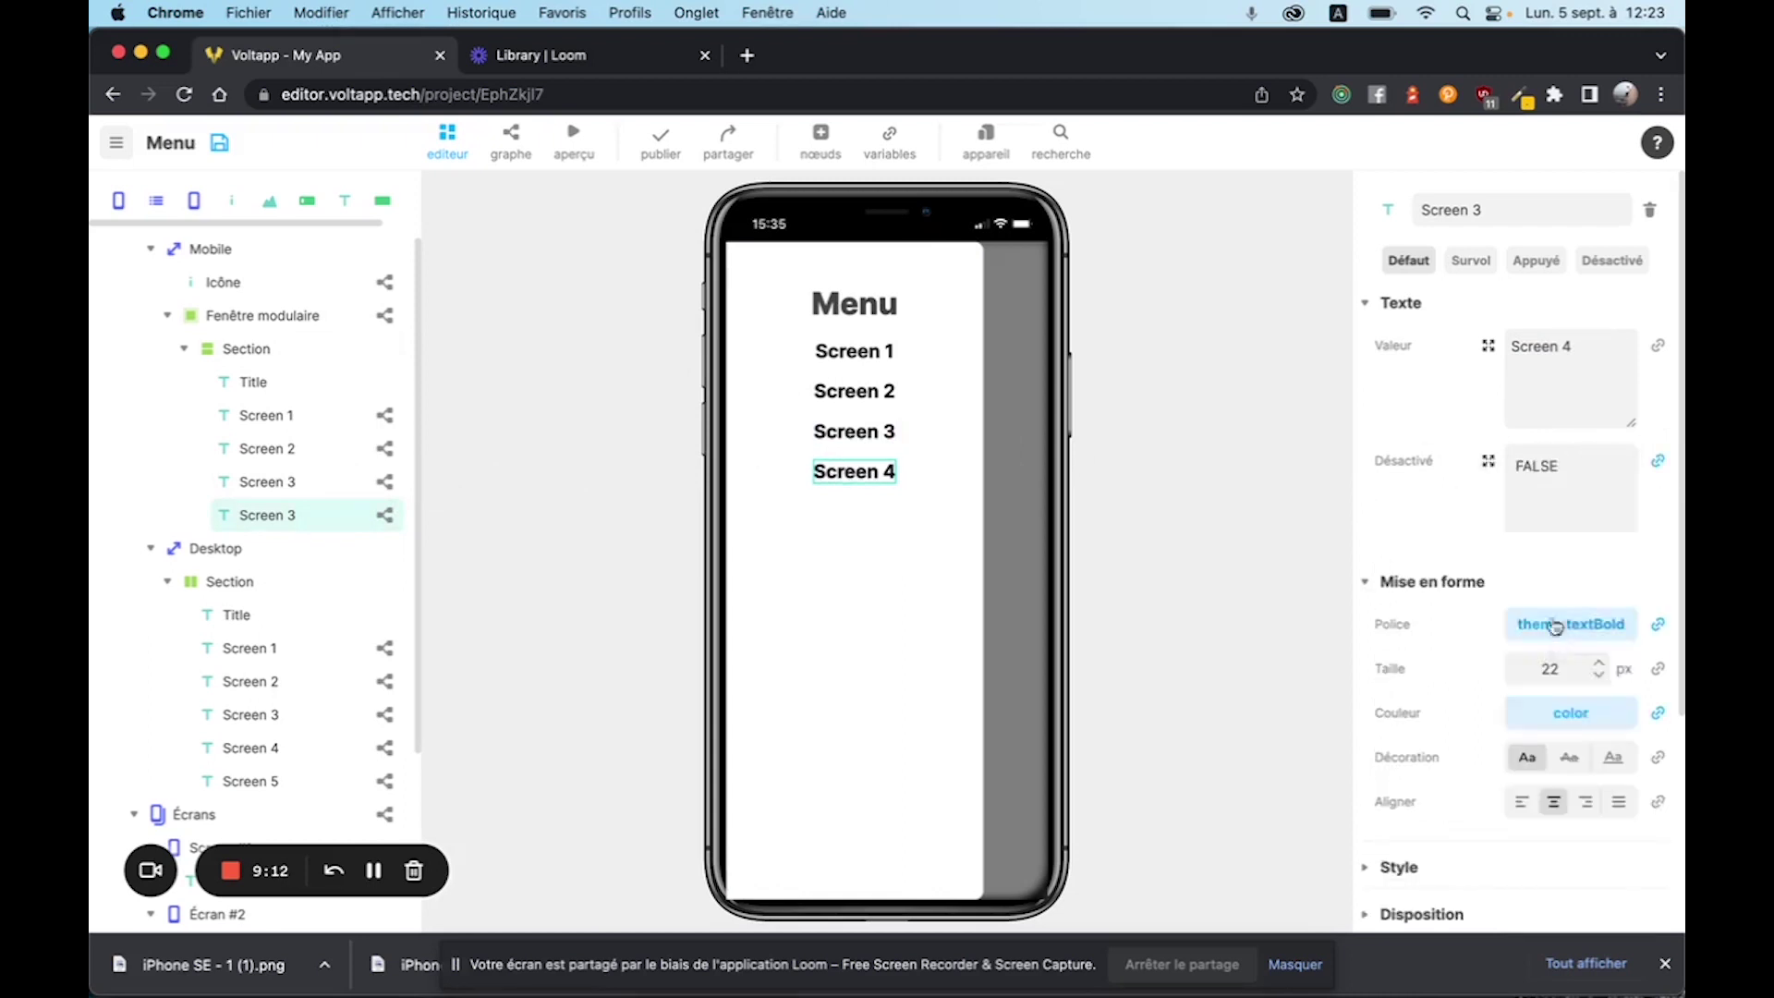
pyautogui.doubleClick(1569, 466)
pyautogui.write('@')
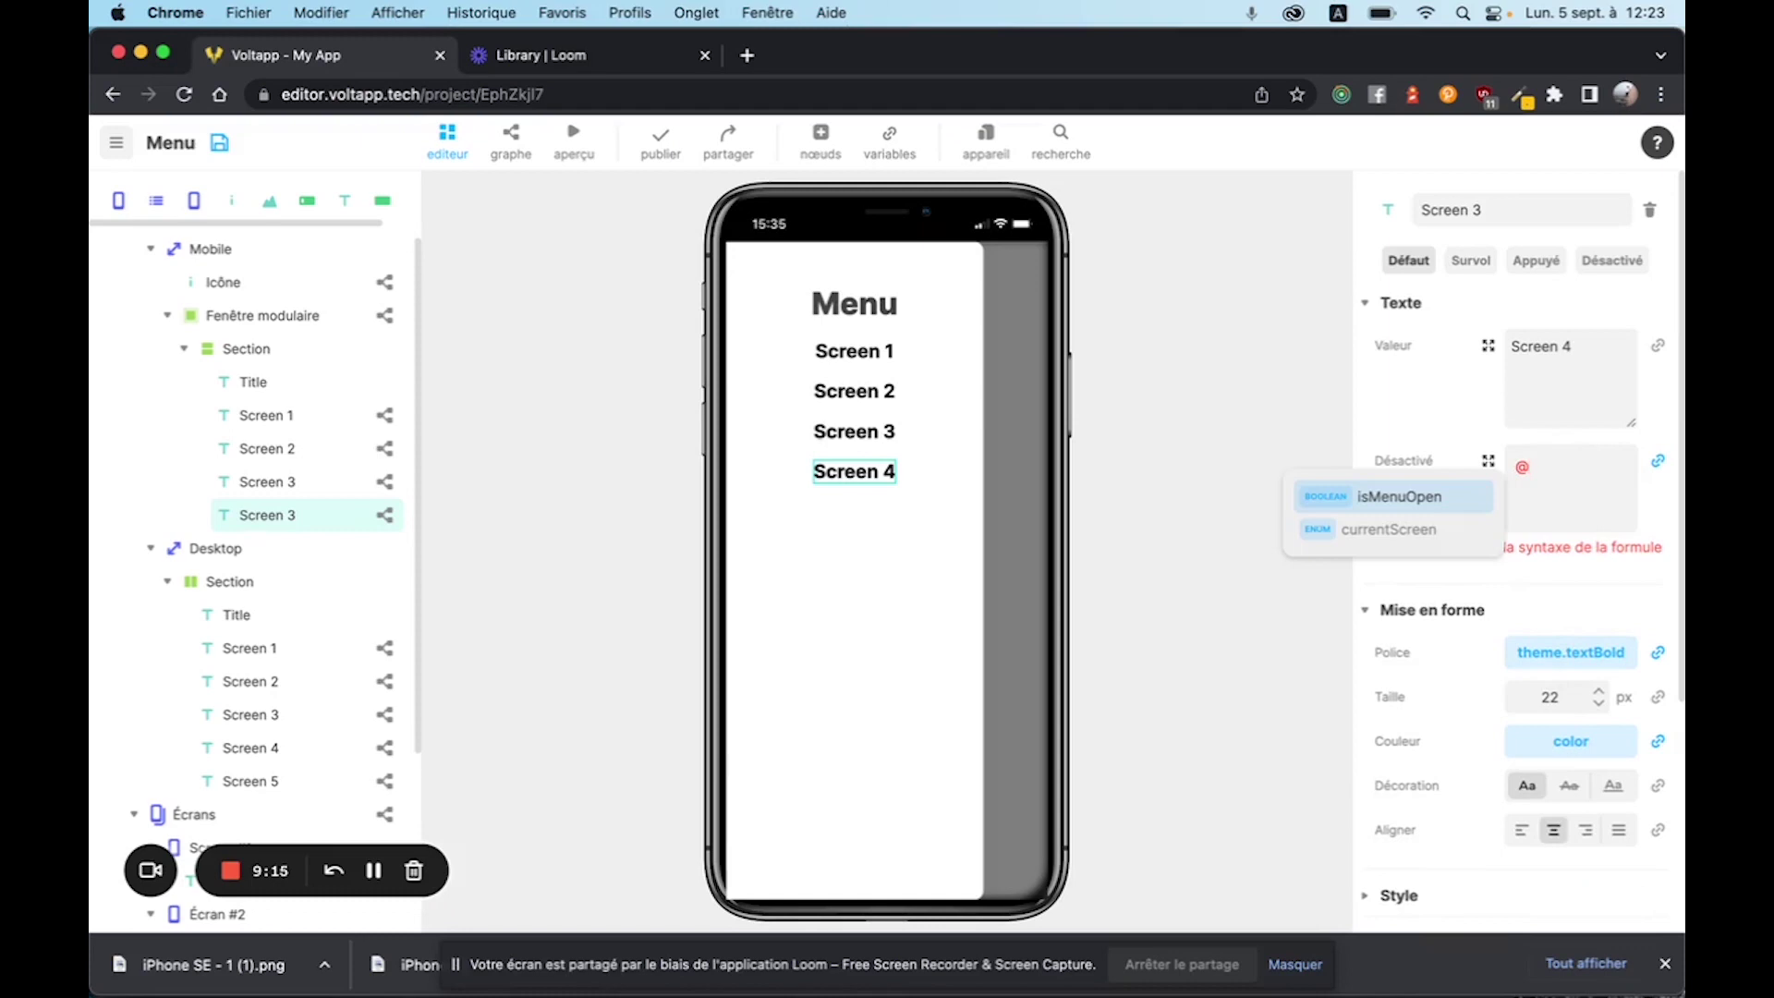
pyautogui.click(1379, 529)
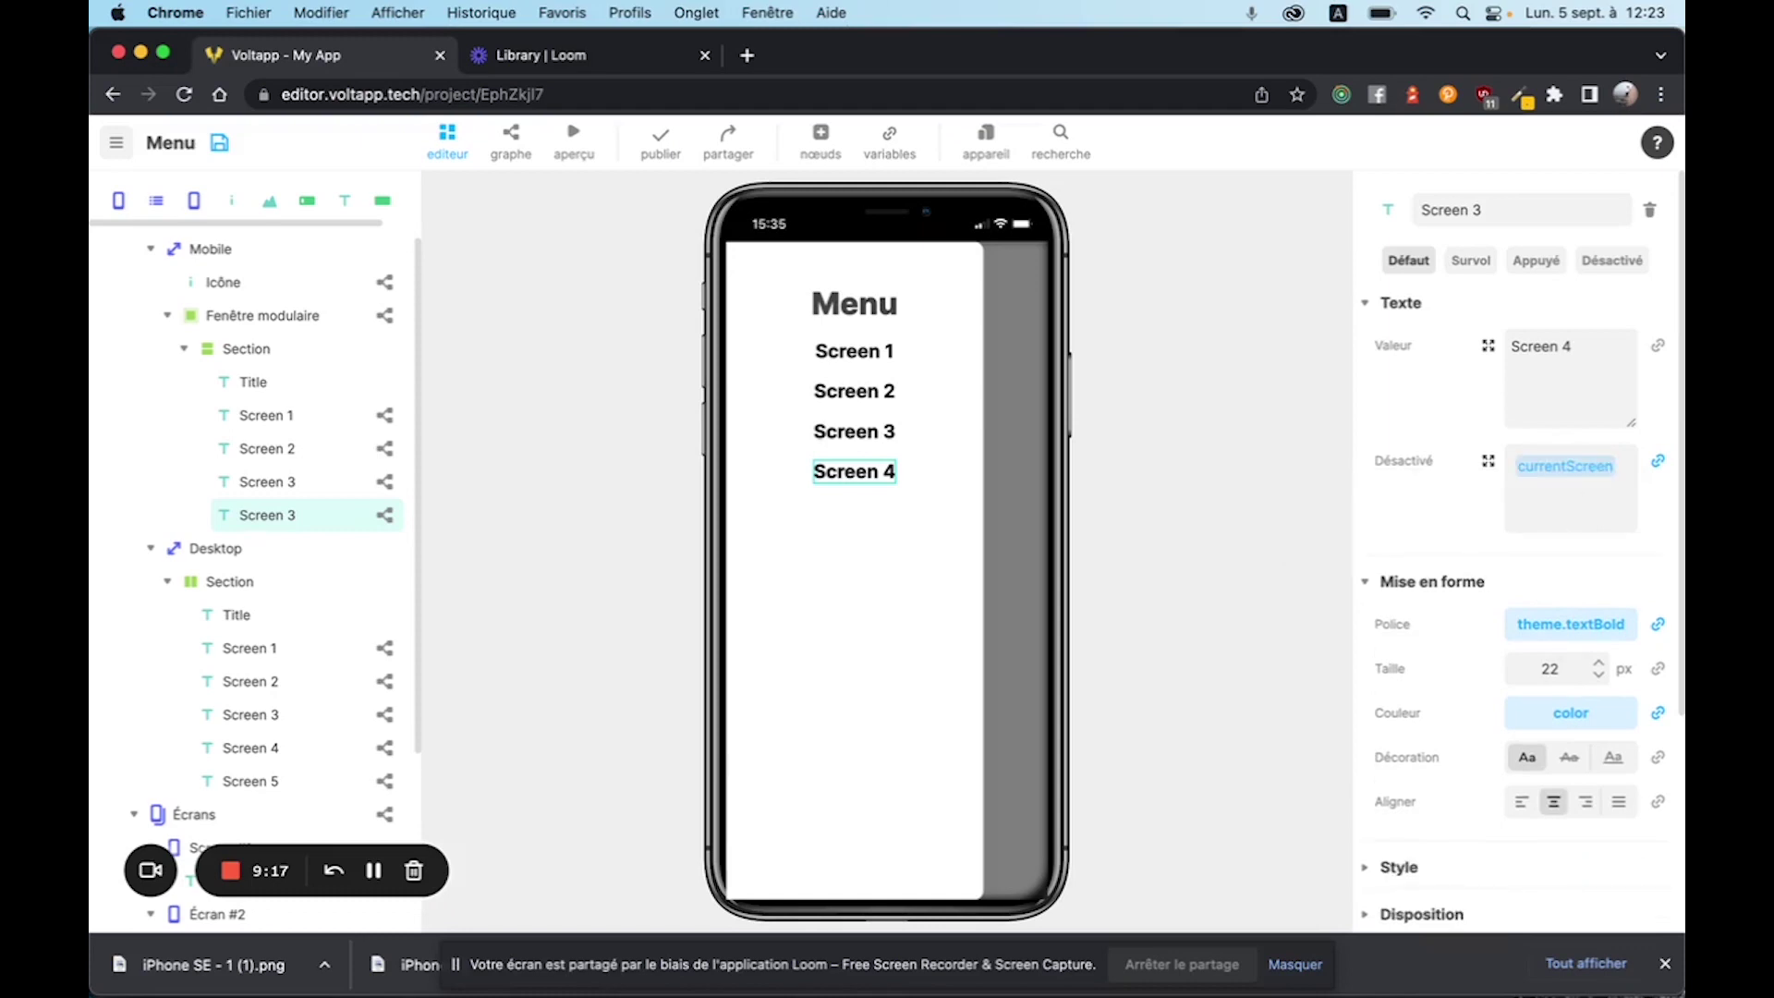
pyautogui.write("= 'Scr")
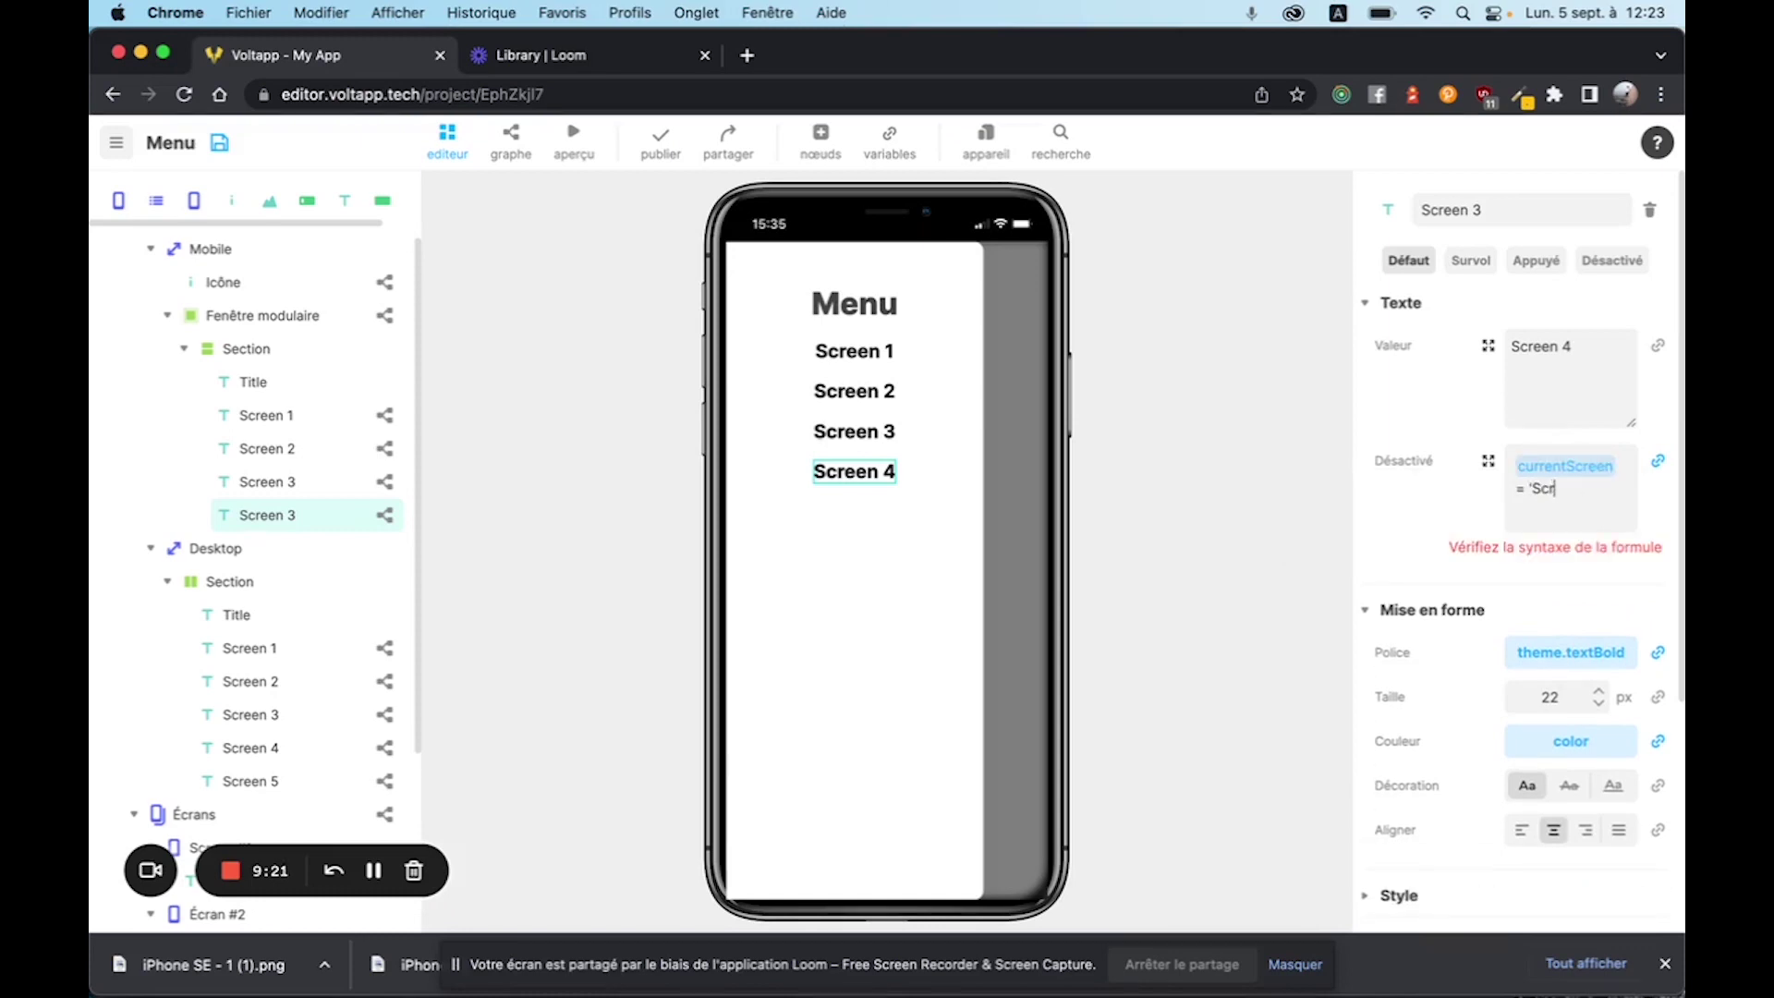
pyautogui.write('een 4')
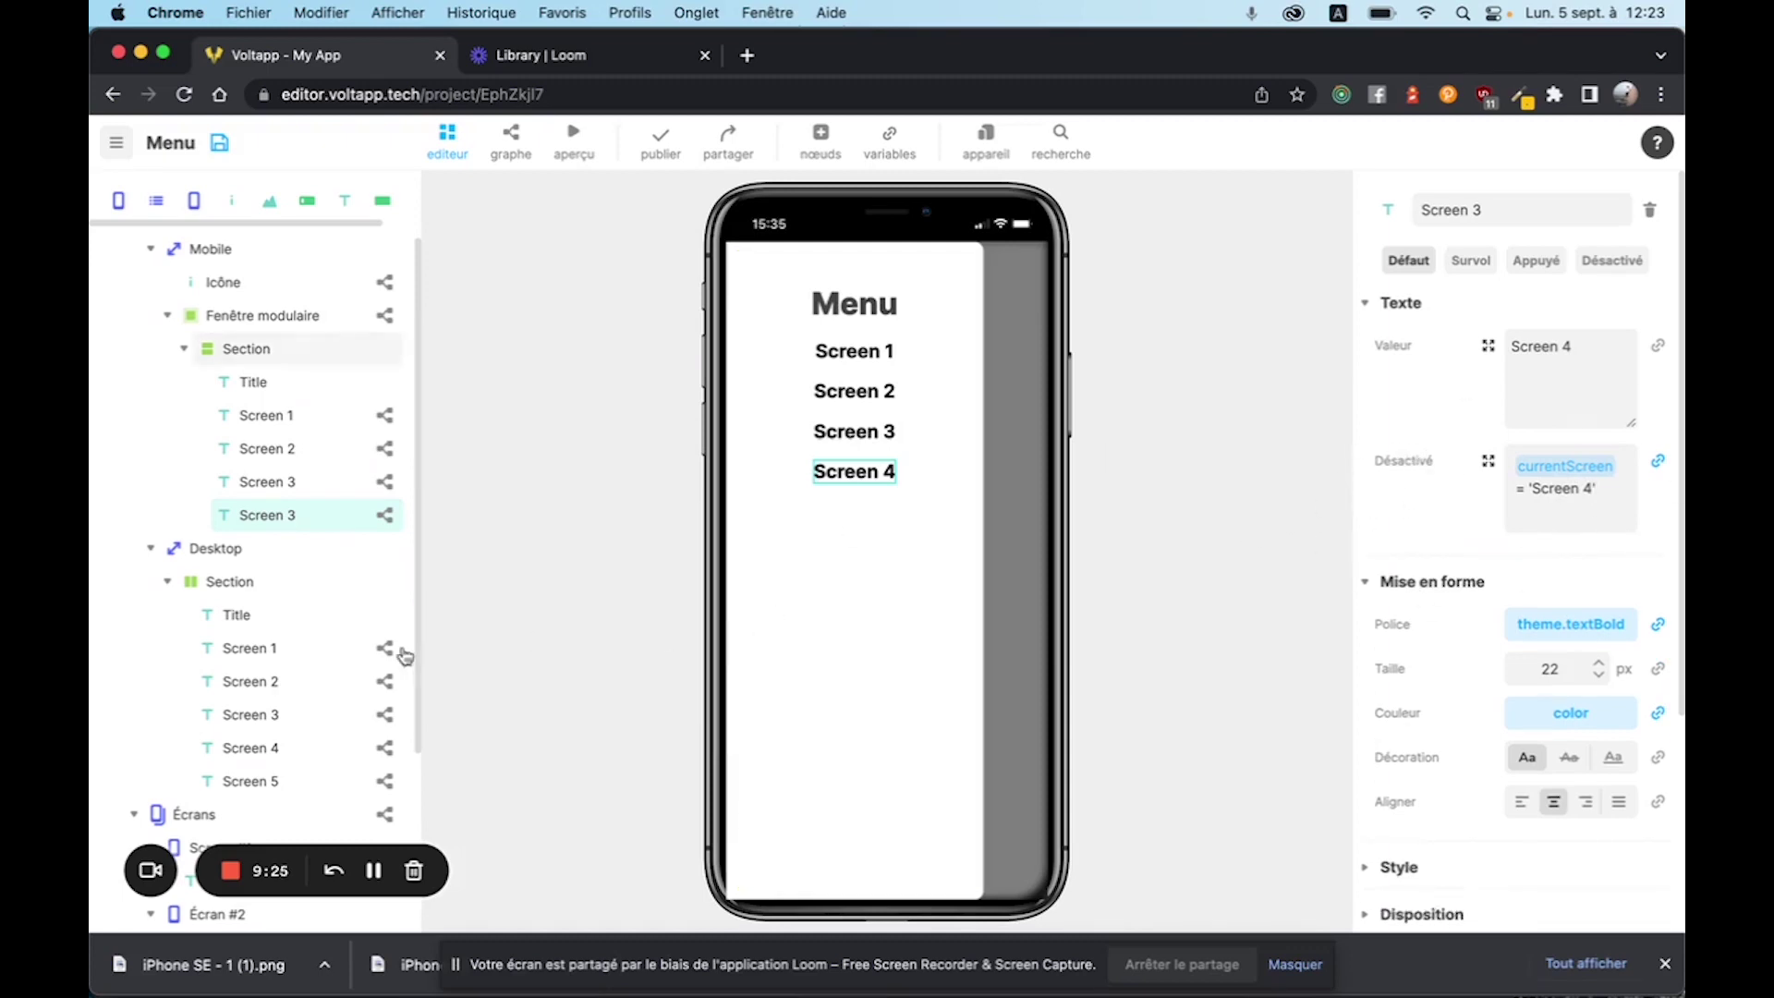
# Open the duplicated mobile item's graph, remove its Désactivé formula and rename the node Screen 4.
pyautogui.click(385, 514)
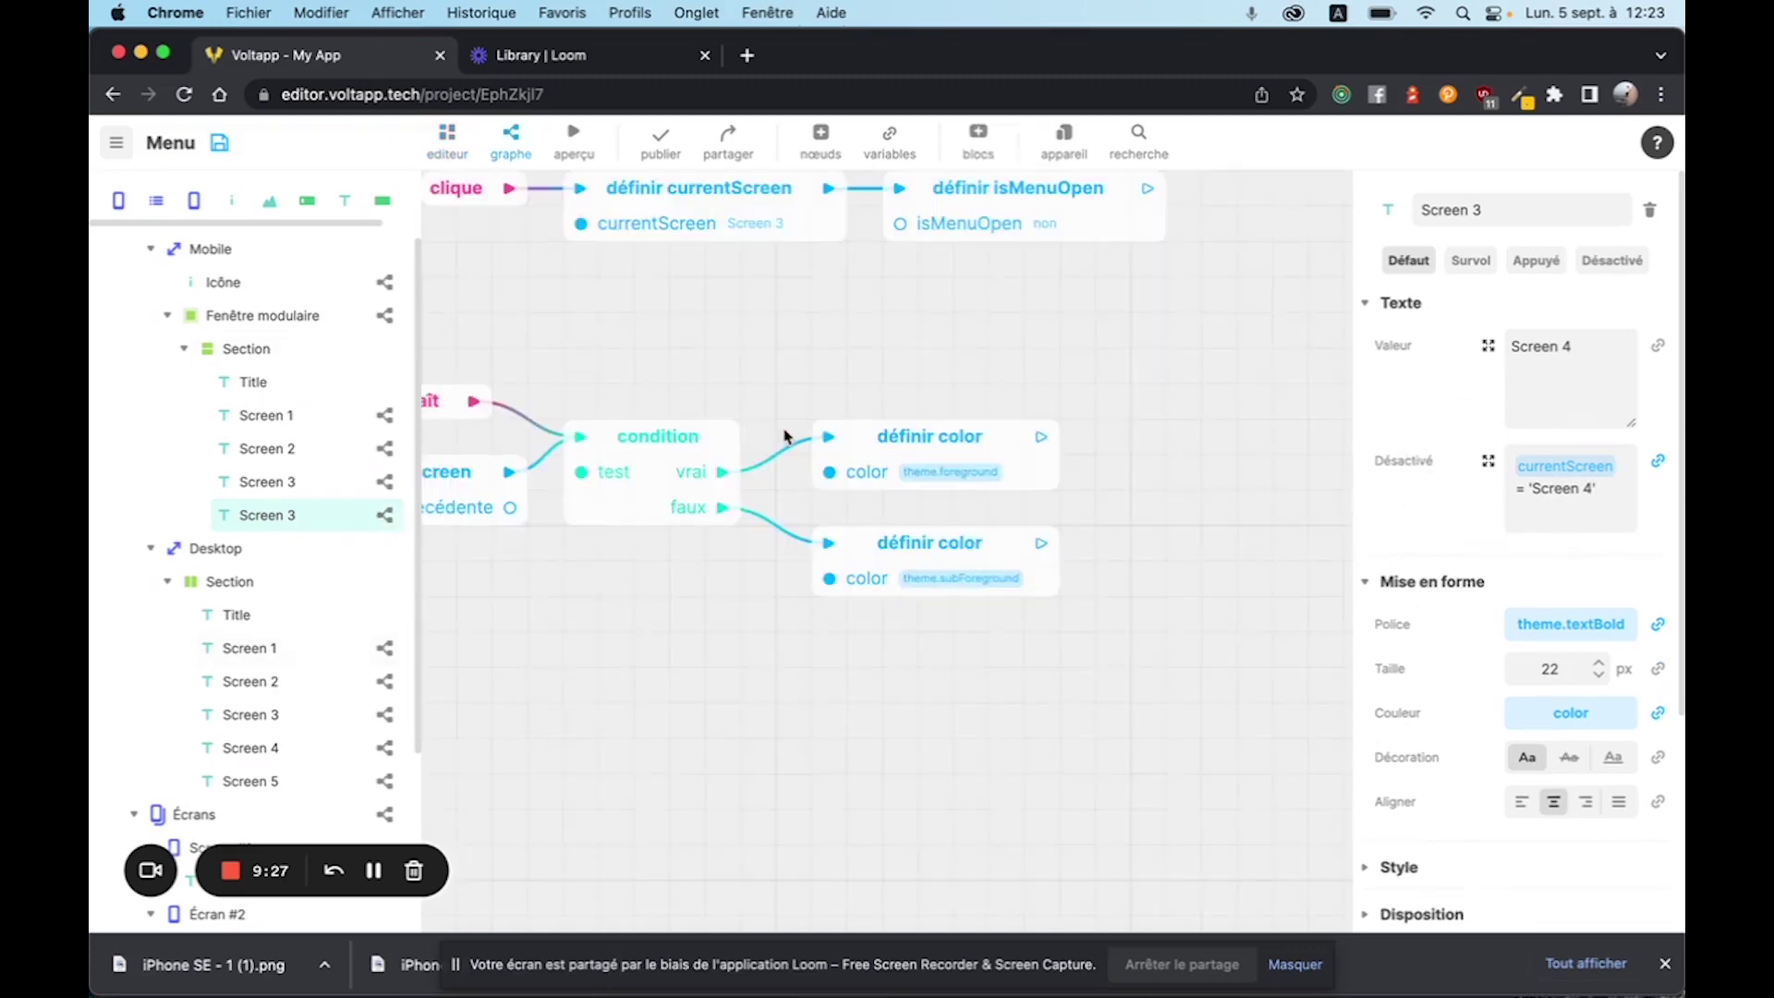
pyautogui.moveTo(634, 606); pyautogui.dragTo(756, 616)
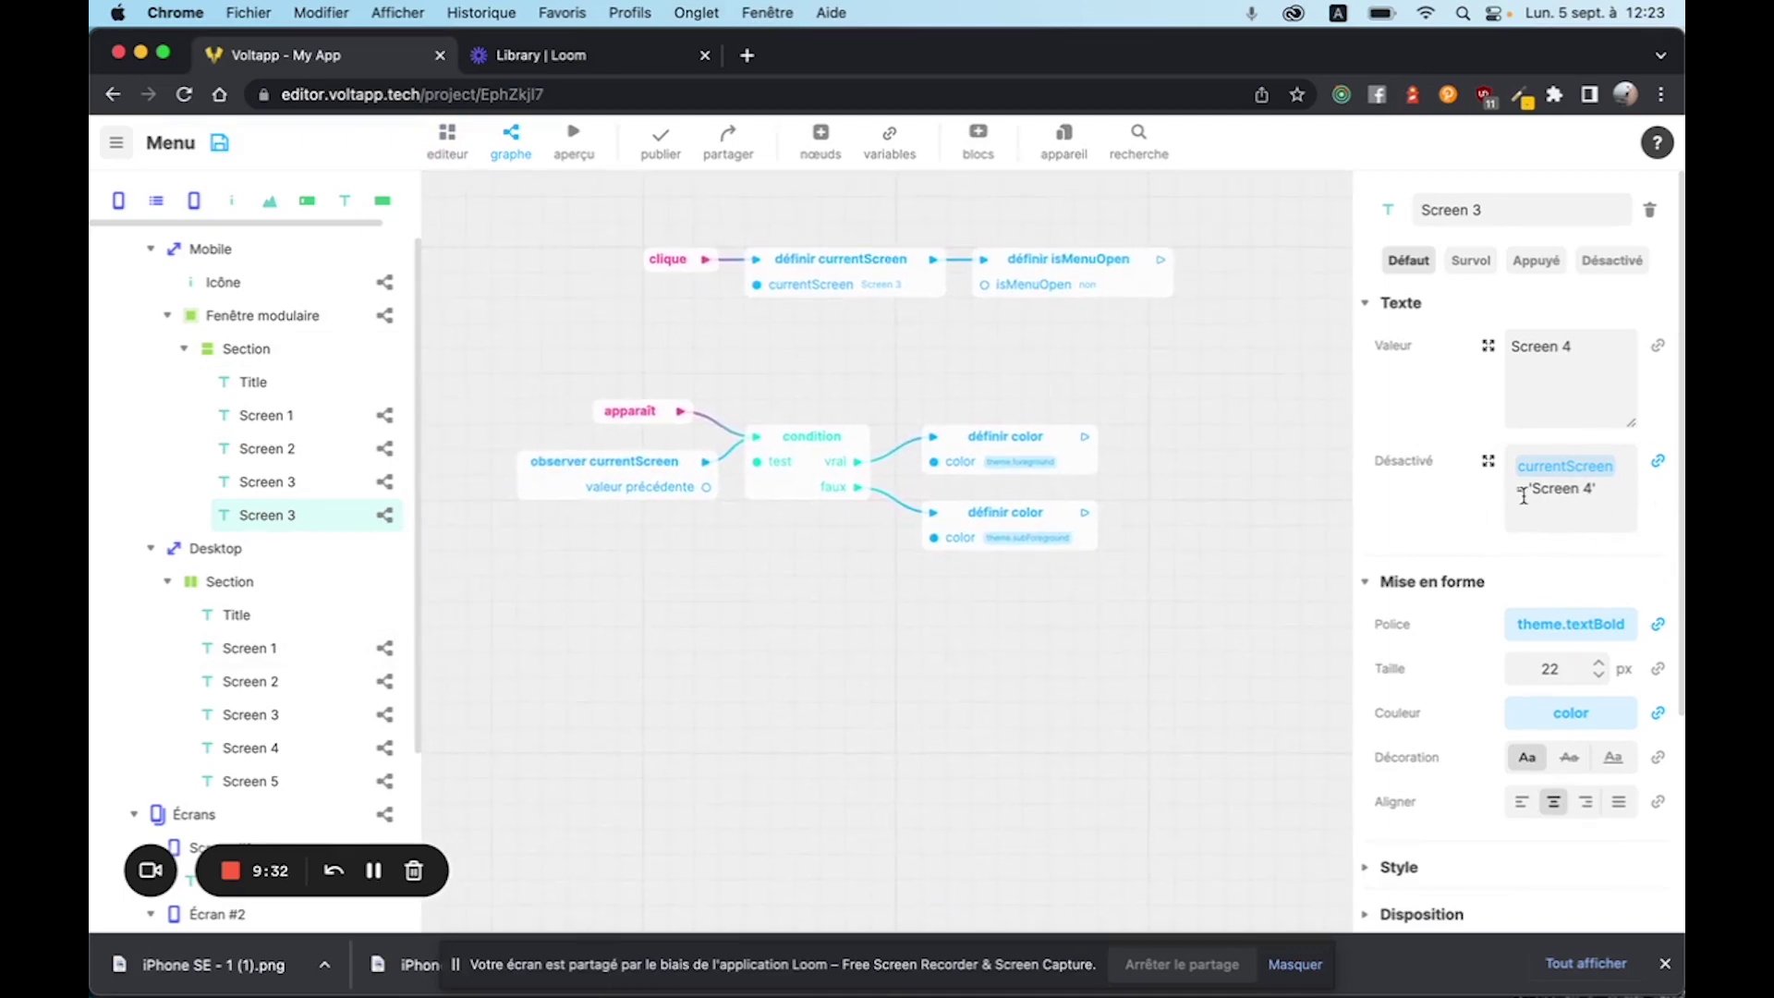
pyautogui.click(1658, 460)
pyautogui.click(1540, 586)
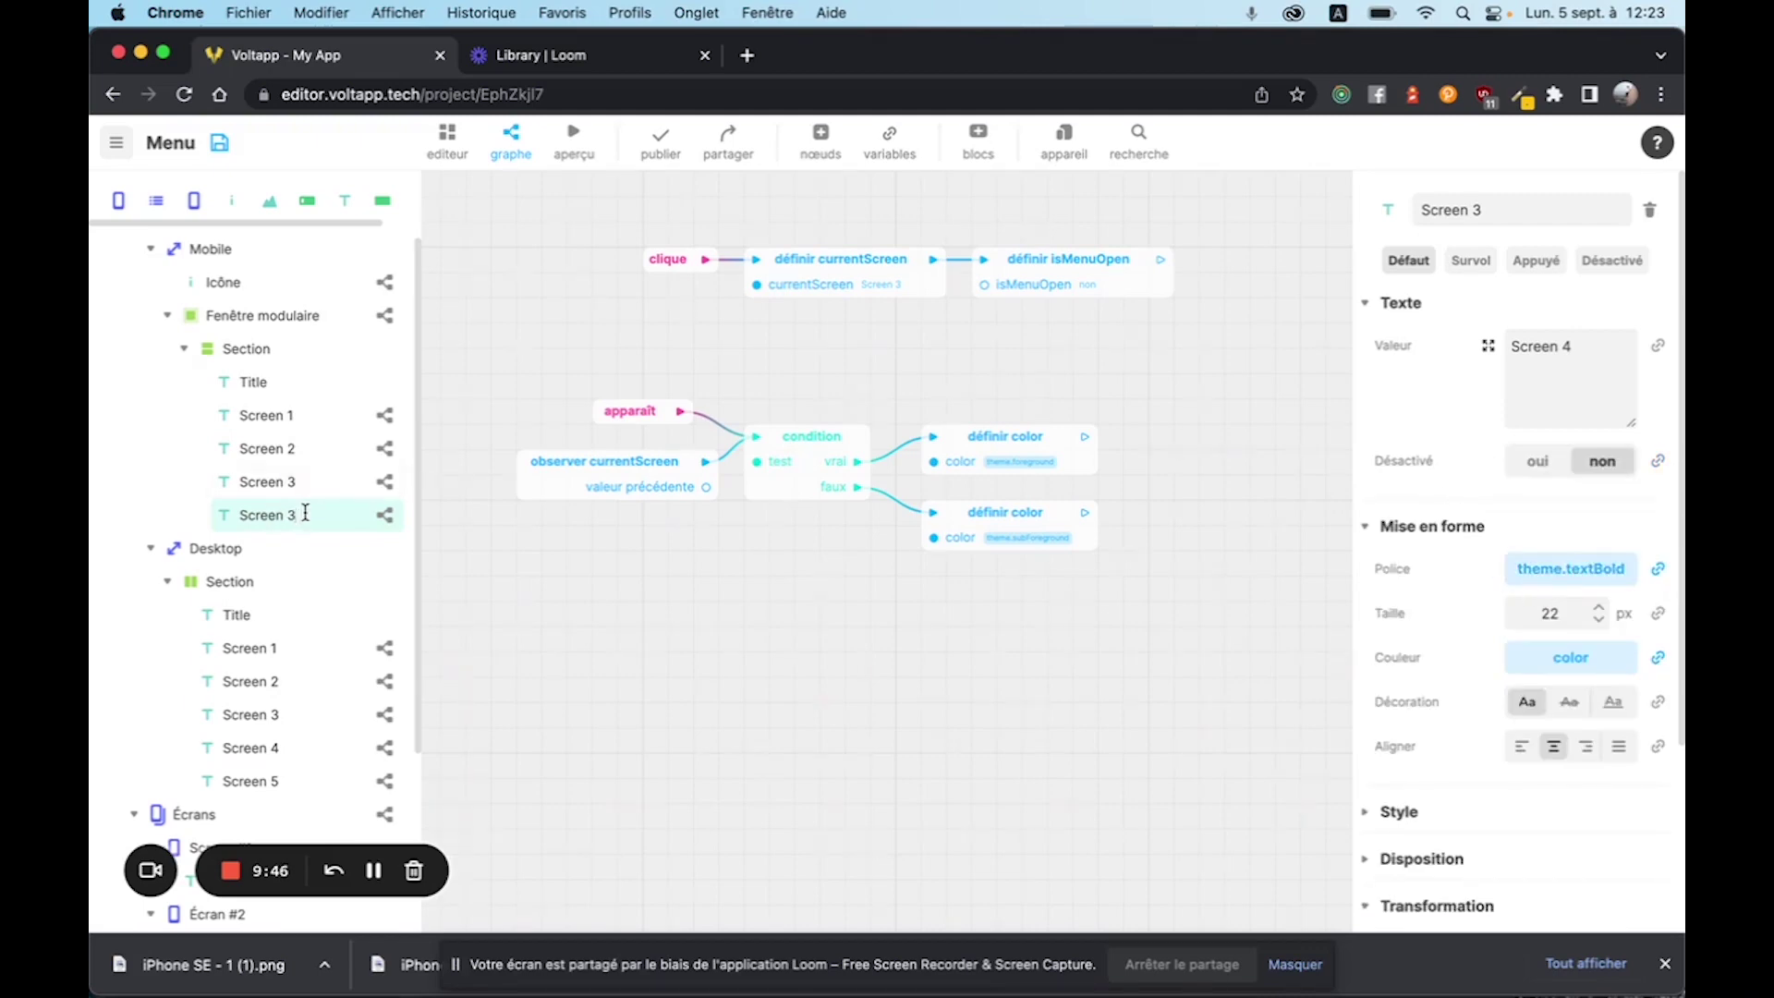
pyautogui.click(305, 549)
pyautogui.click(305, 515)
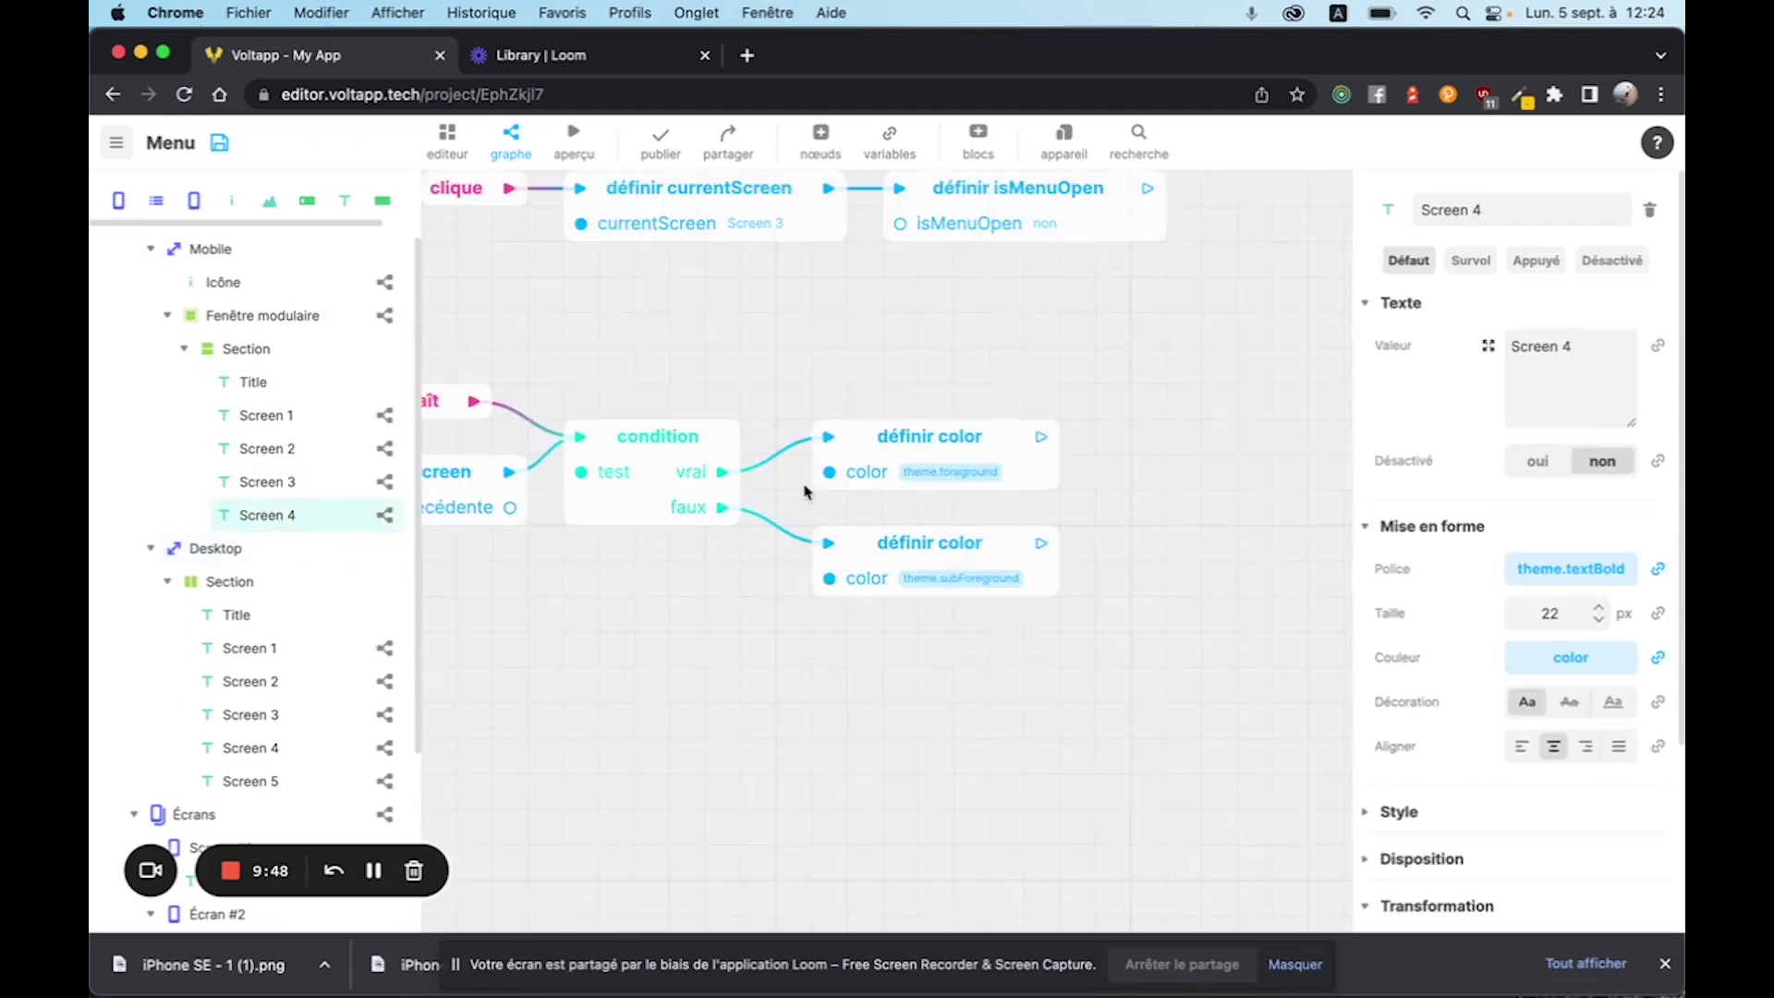
# Replace the définir currentScreen block between clique and définir isMenuOpen with a new linked one, setting currentScreen to Screen 4.
pyautogui.moveTo(796, 392); pyautogui.dragTo(1085, 393)
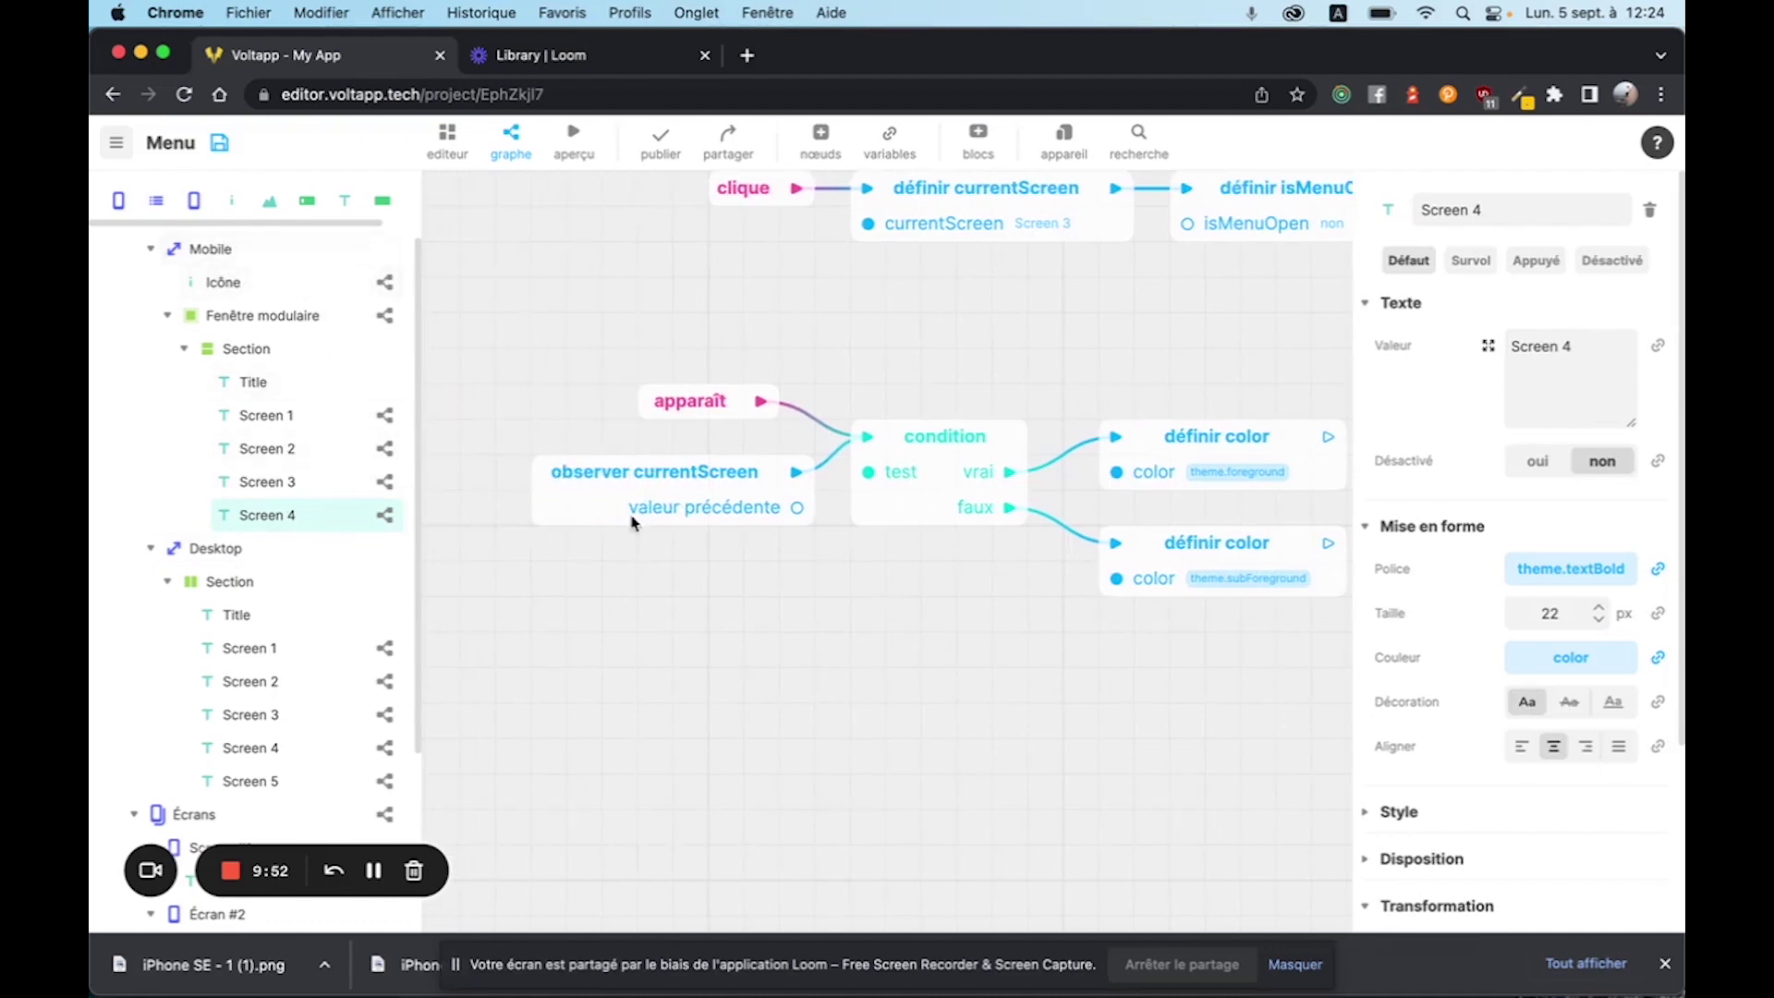
pyautogui.hscroll(3, 1022, 697)
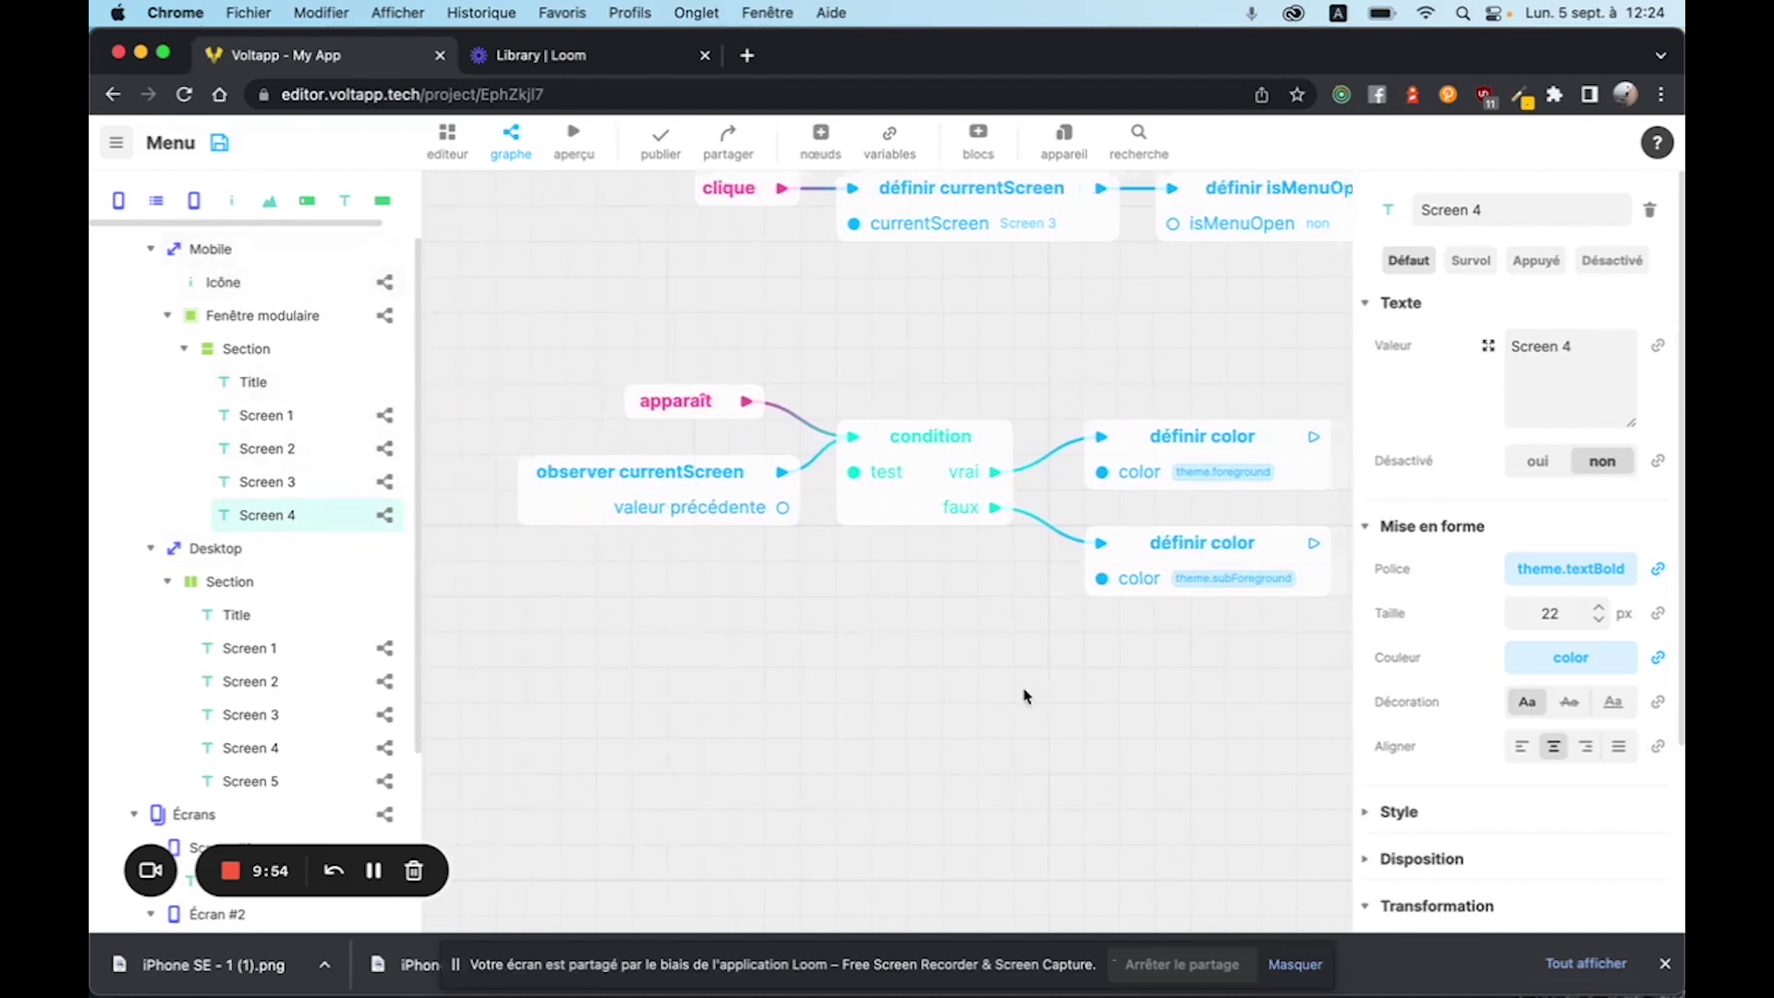
pyautogui.scroll(5, 878, 384)
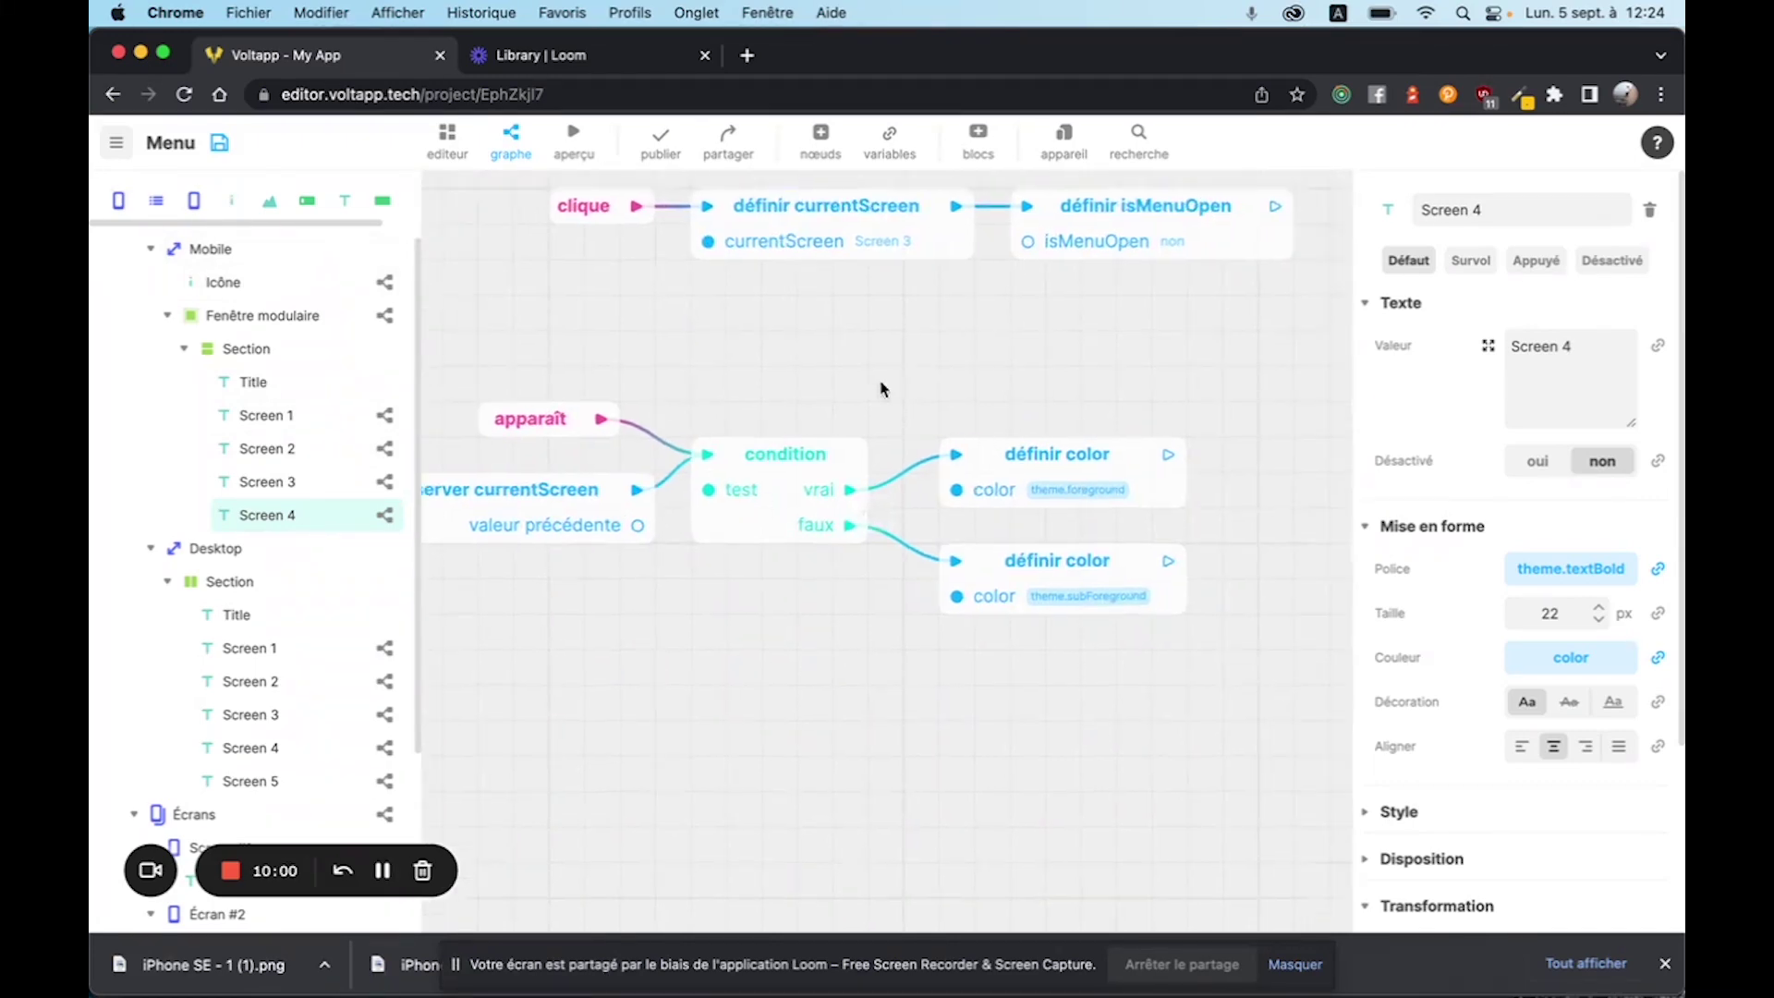
pyautogui.click(822, 346)
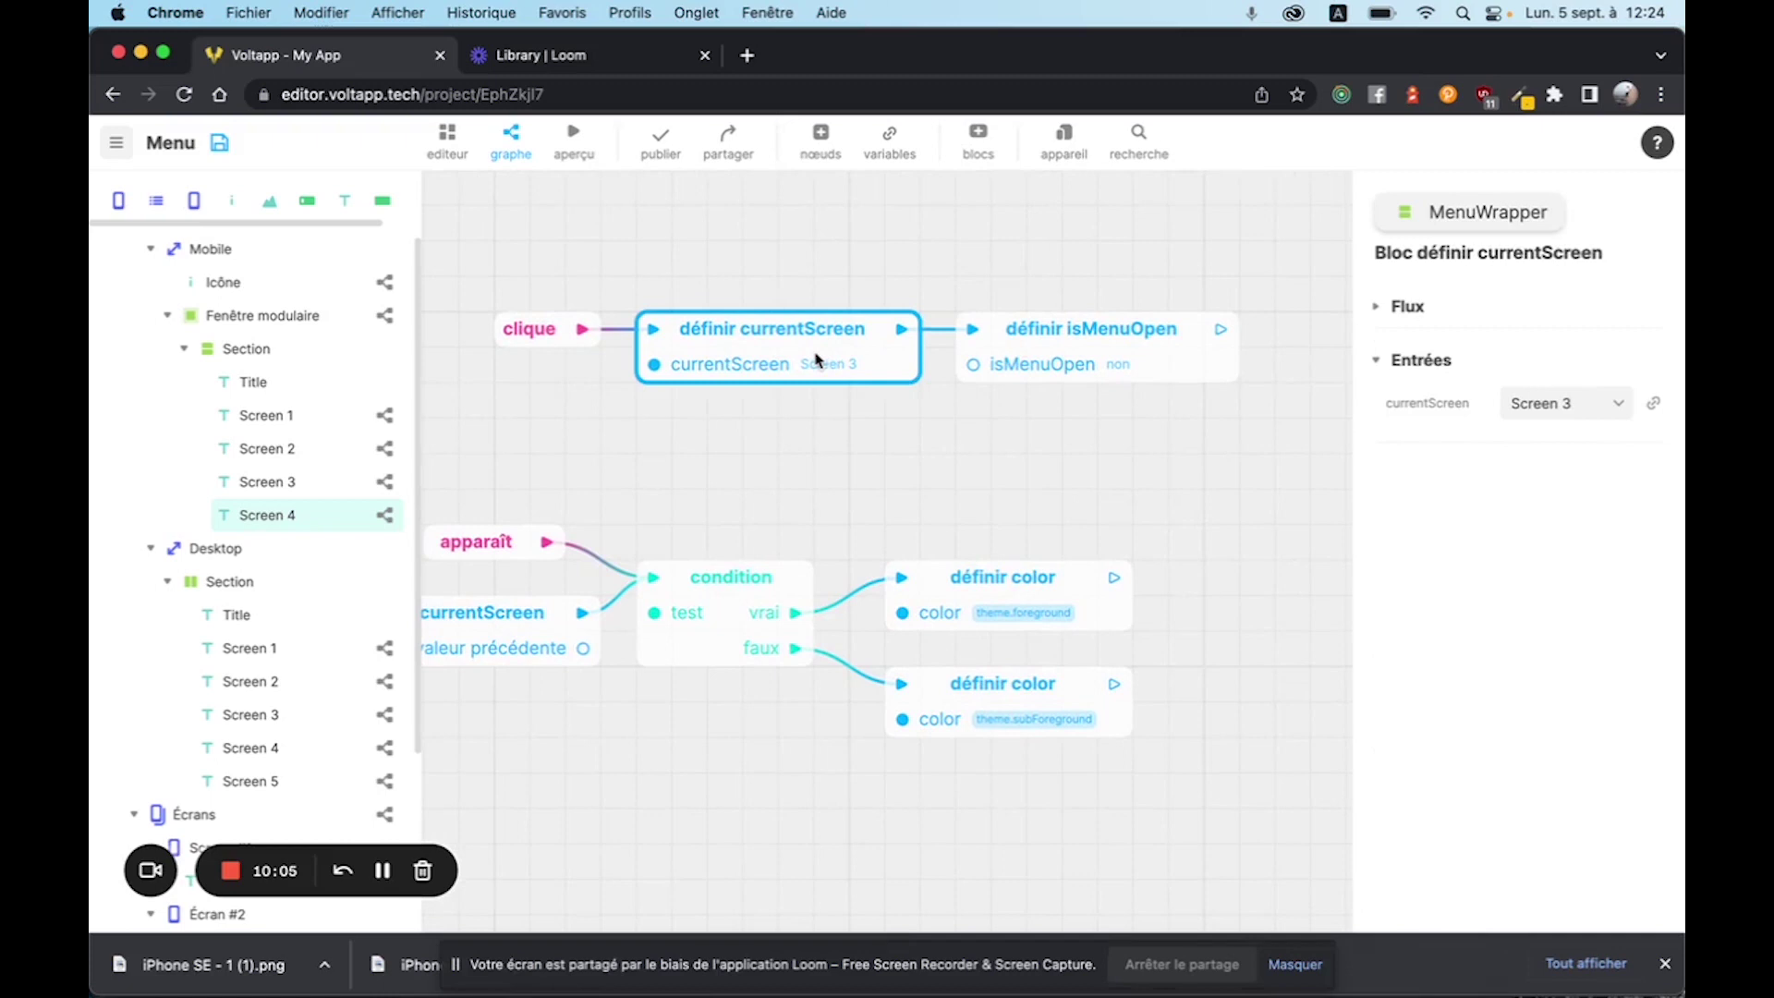
pyautogui.press('BackSpace')
pyautogui.moveTo(594, 326); pyautogui.dragTo(661, 347)
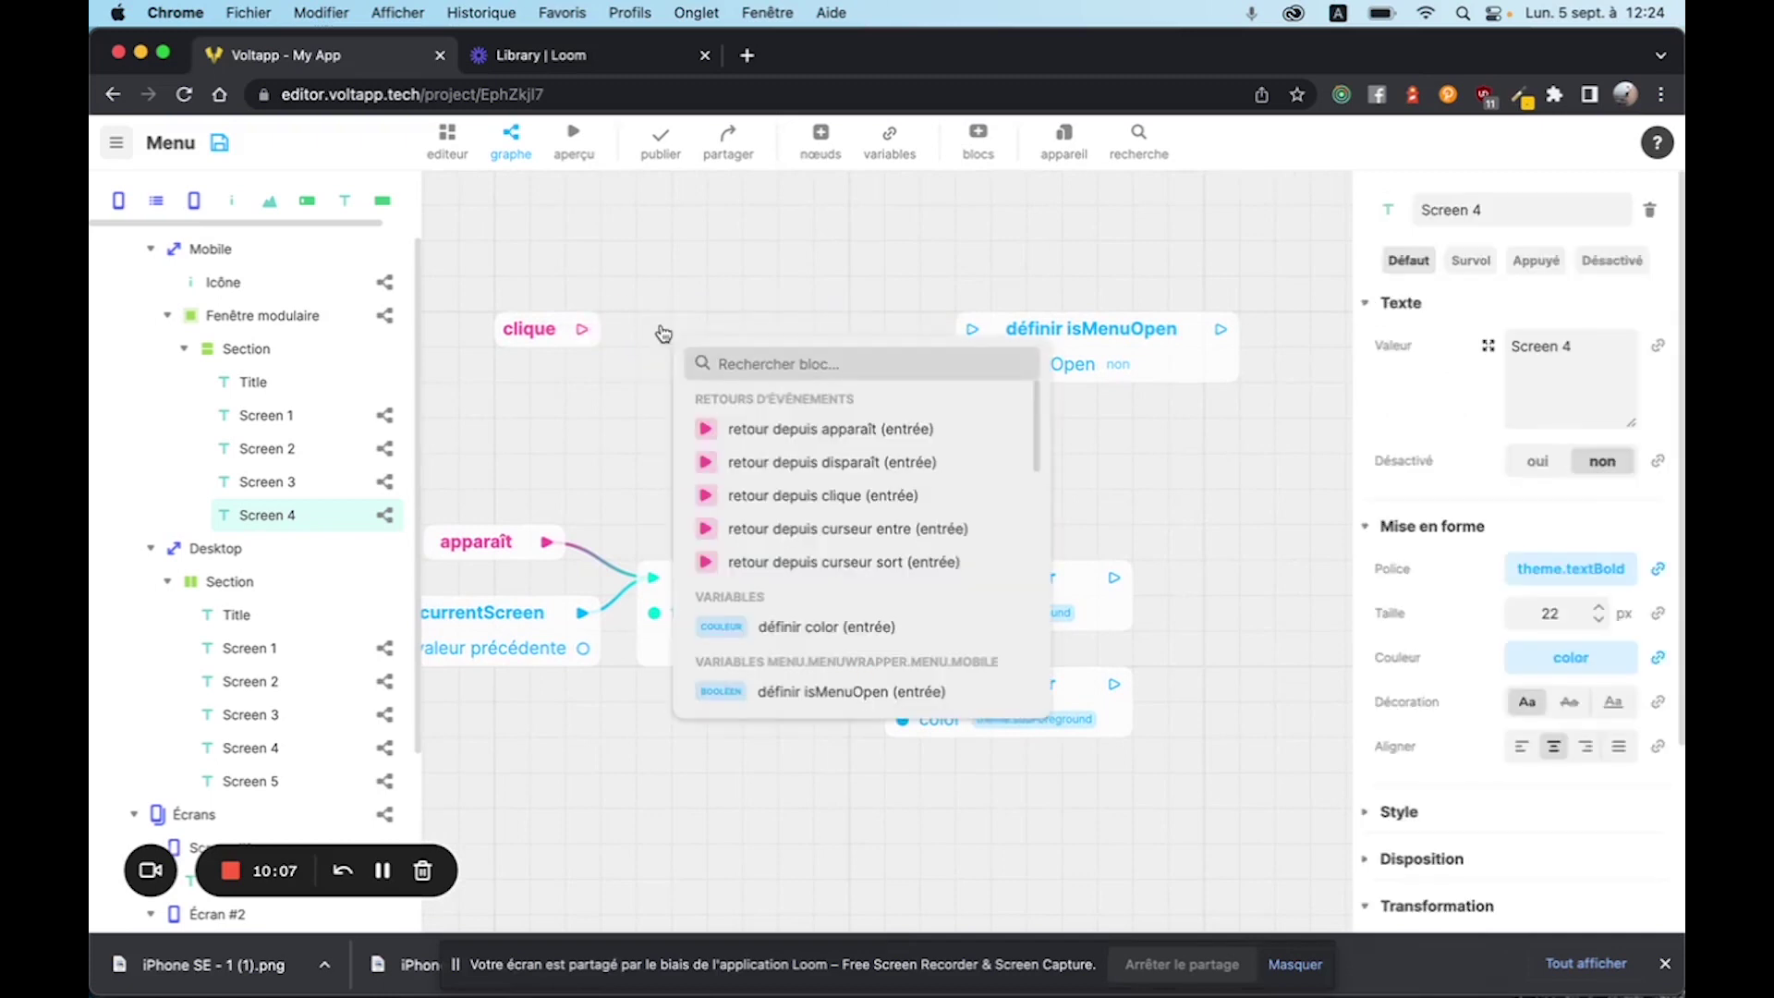
pyautogui.write('curr')
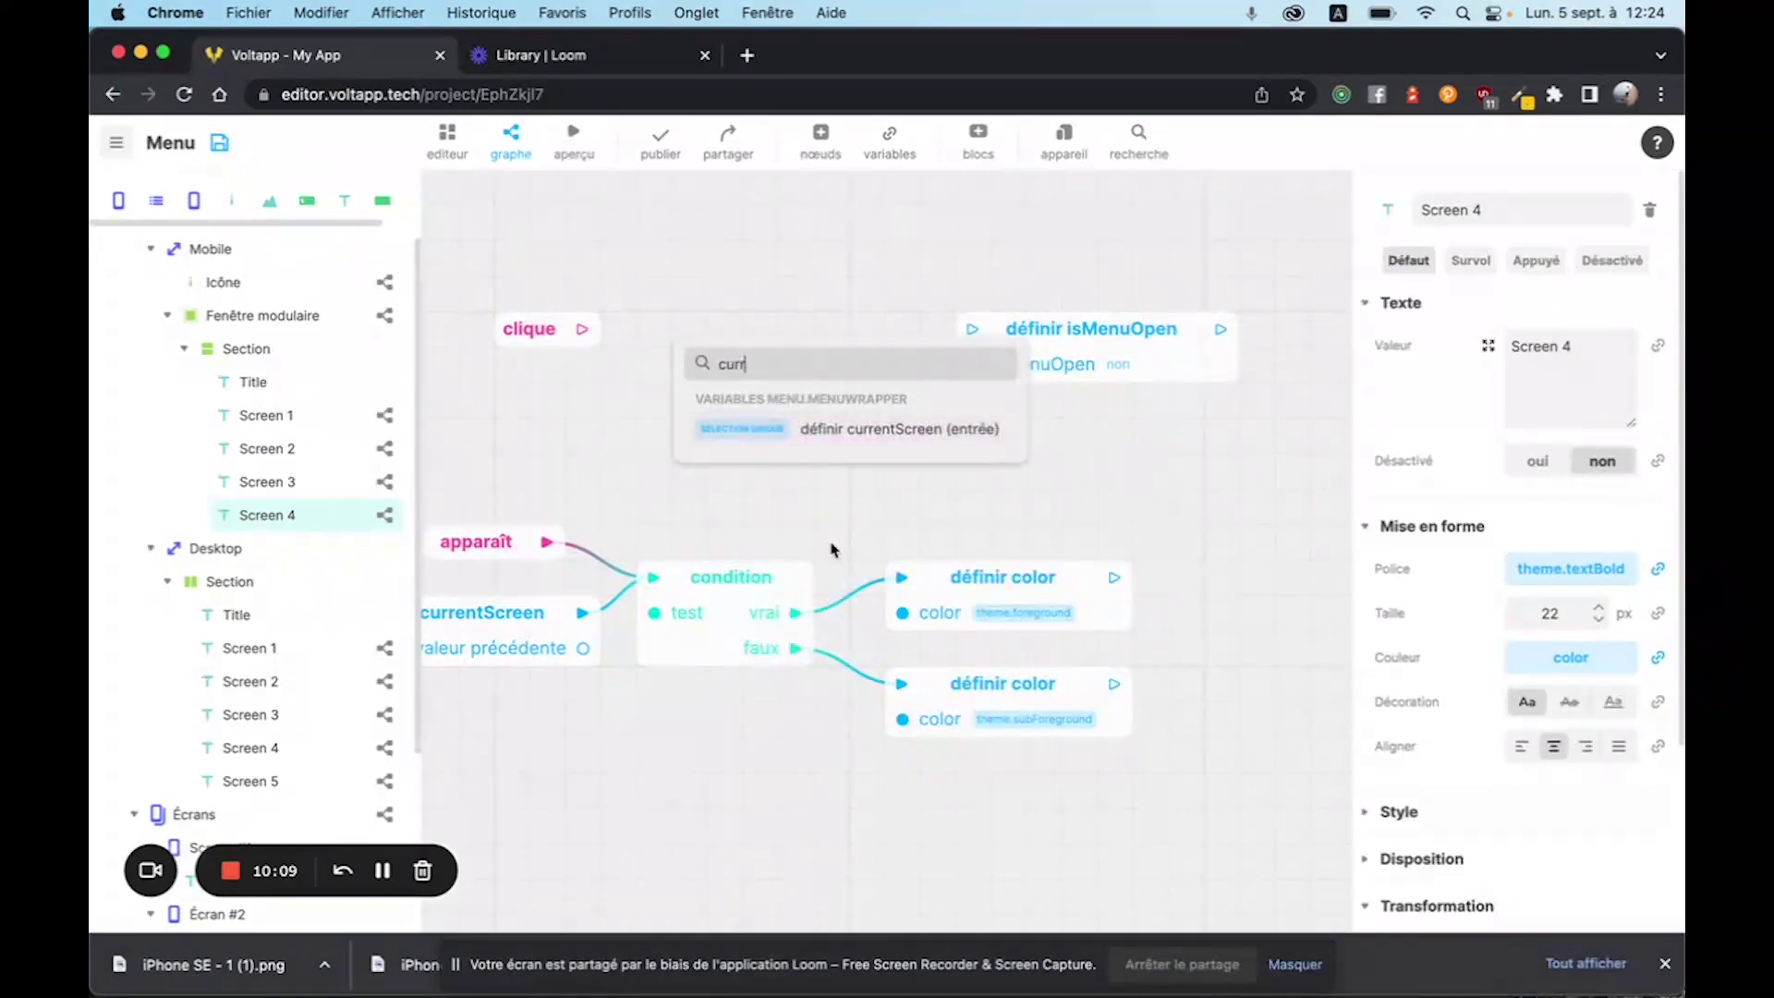
pyautogui.click(844, 443)
pyautogui.moveTo(886, 335); pyautogui.dragTo(849, 334)
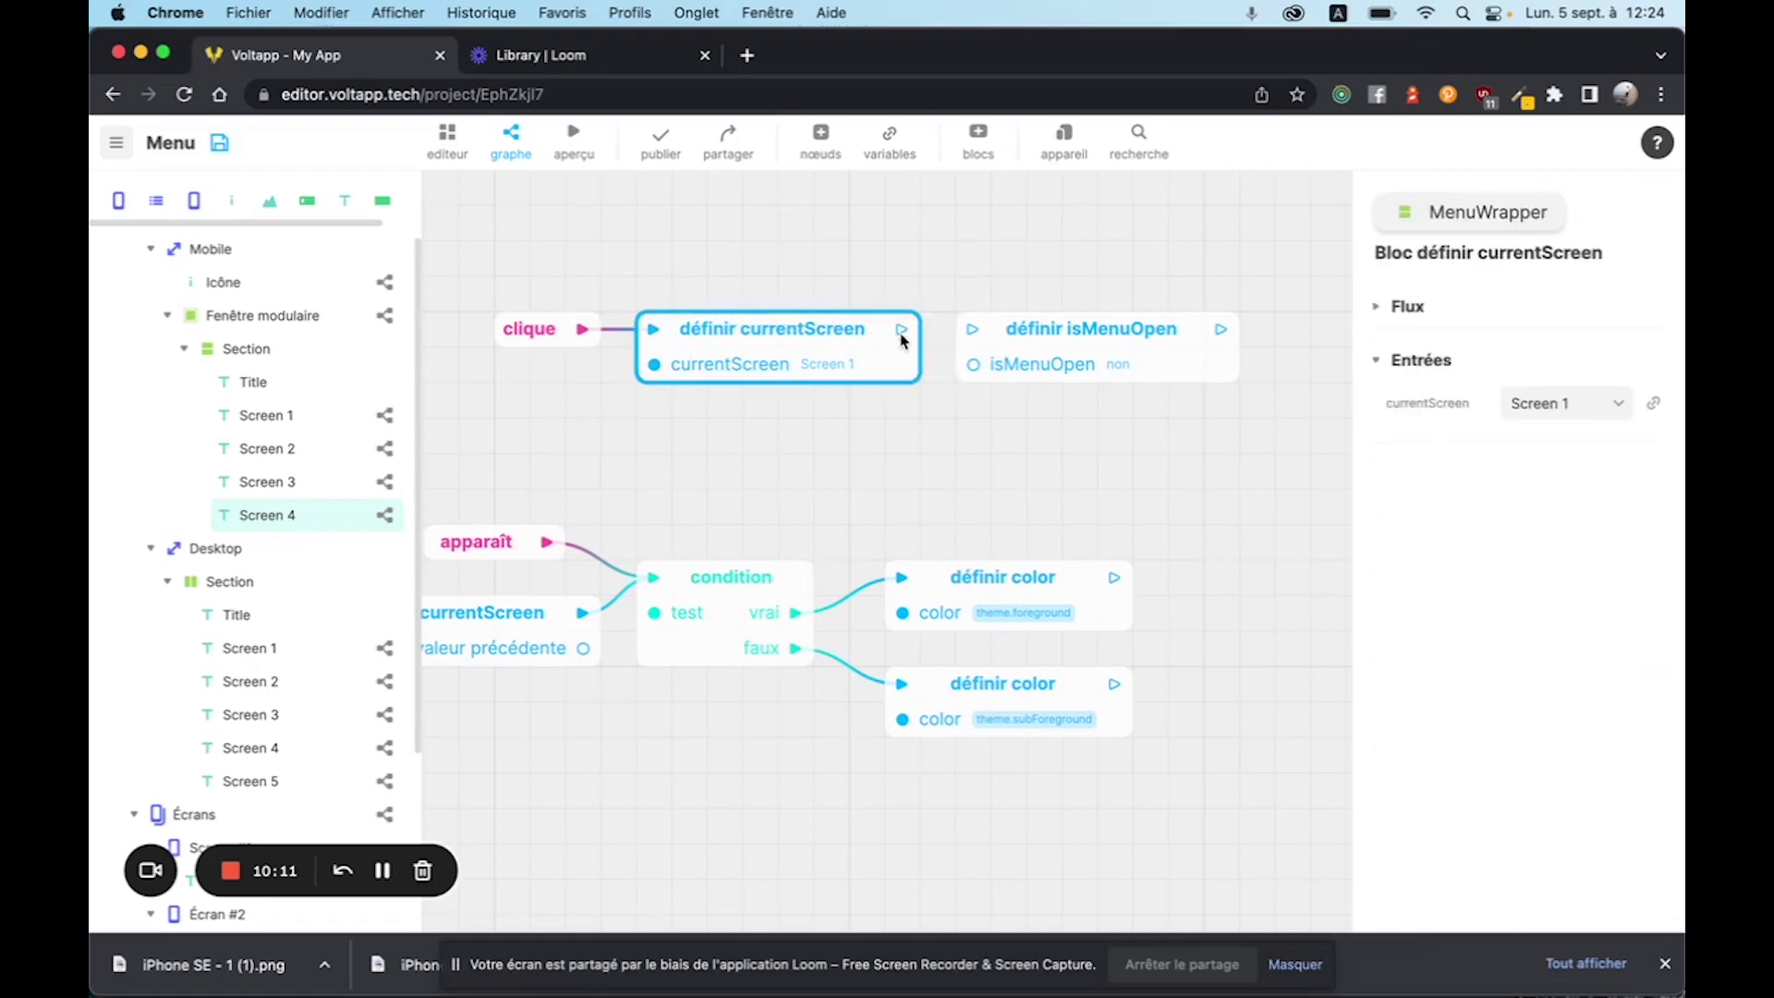
pyautogui.click(1562, 407)
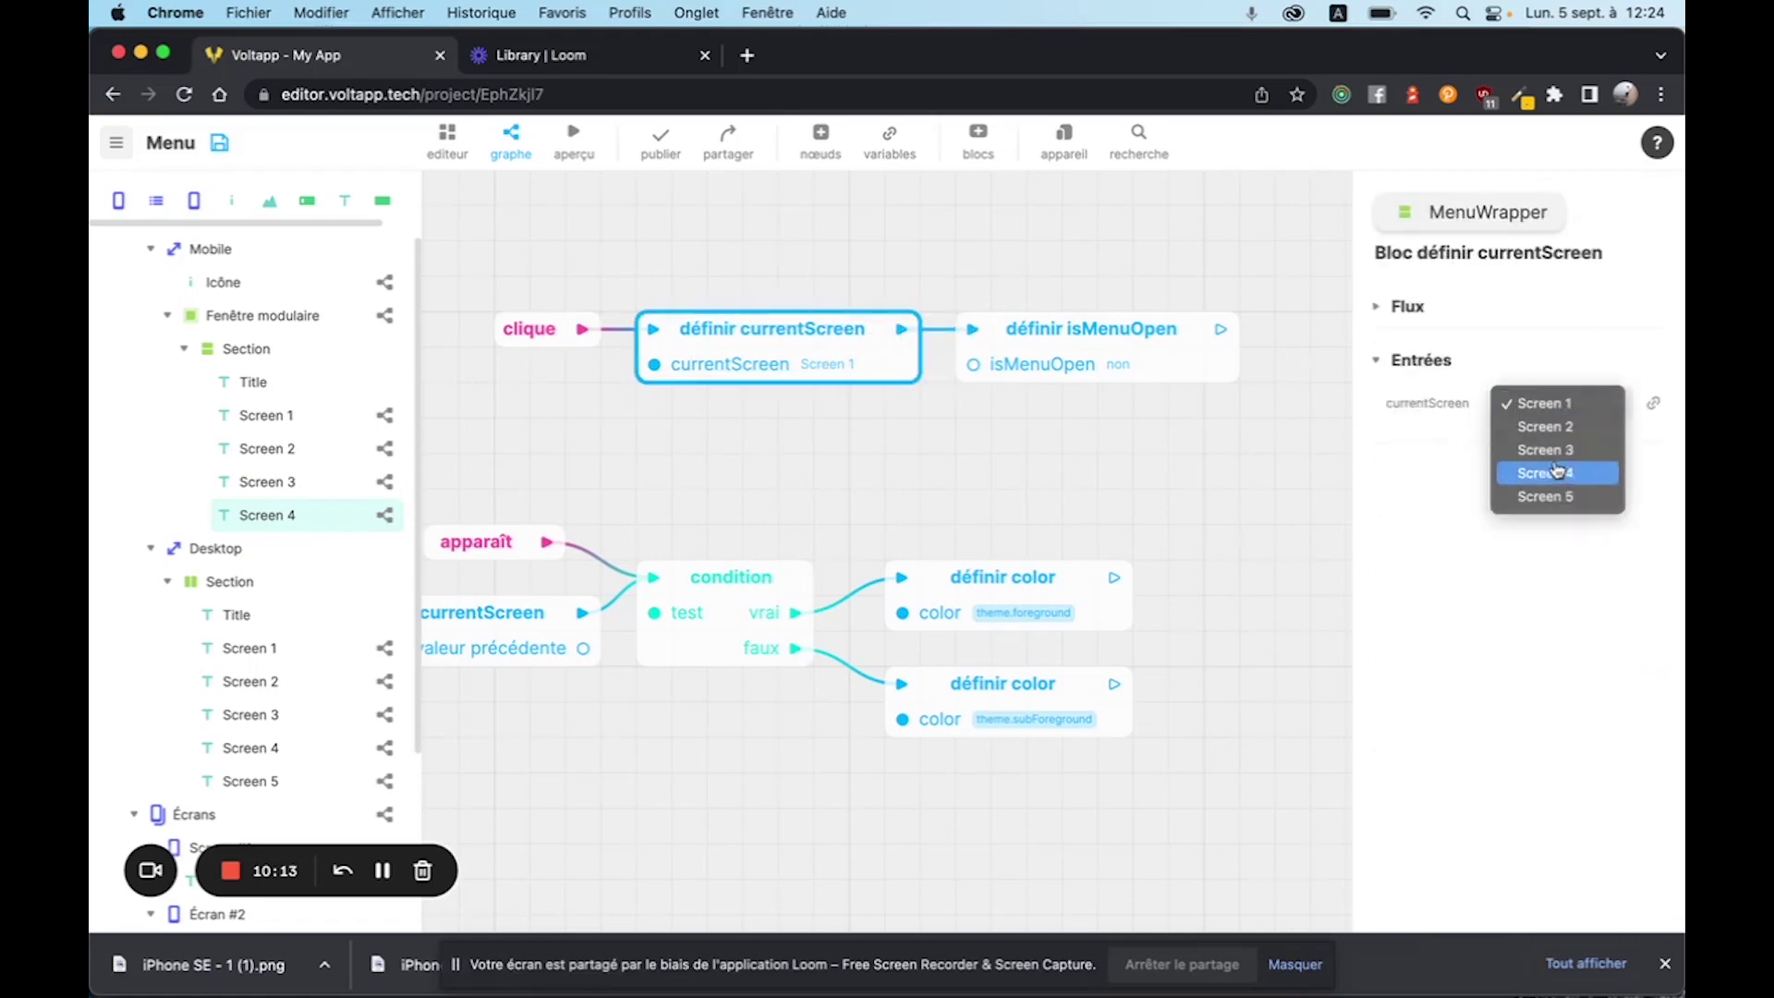
pyautogui.click(1564, 473)
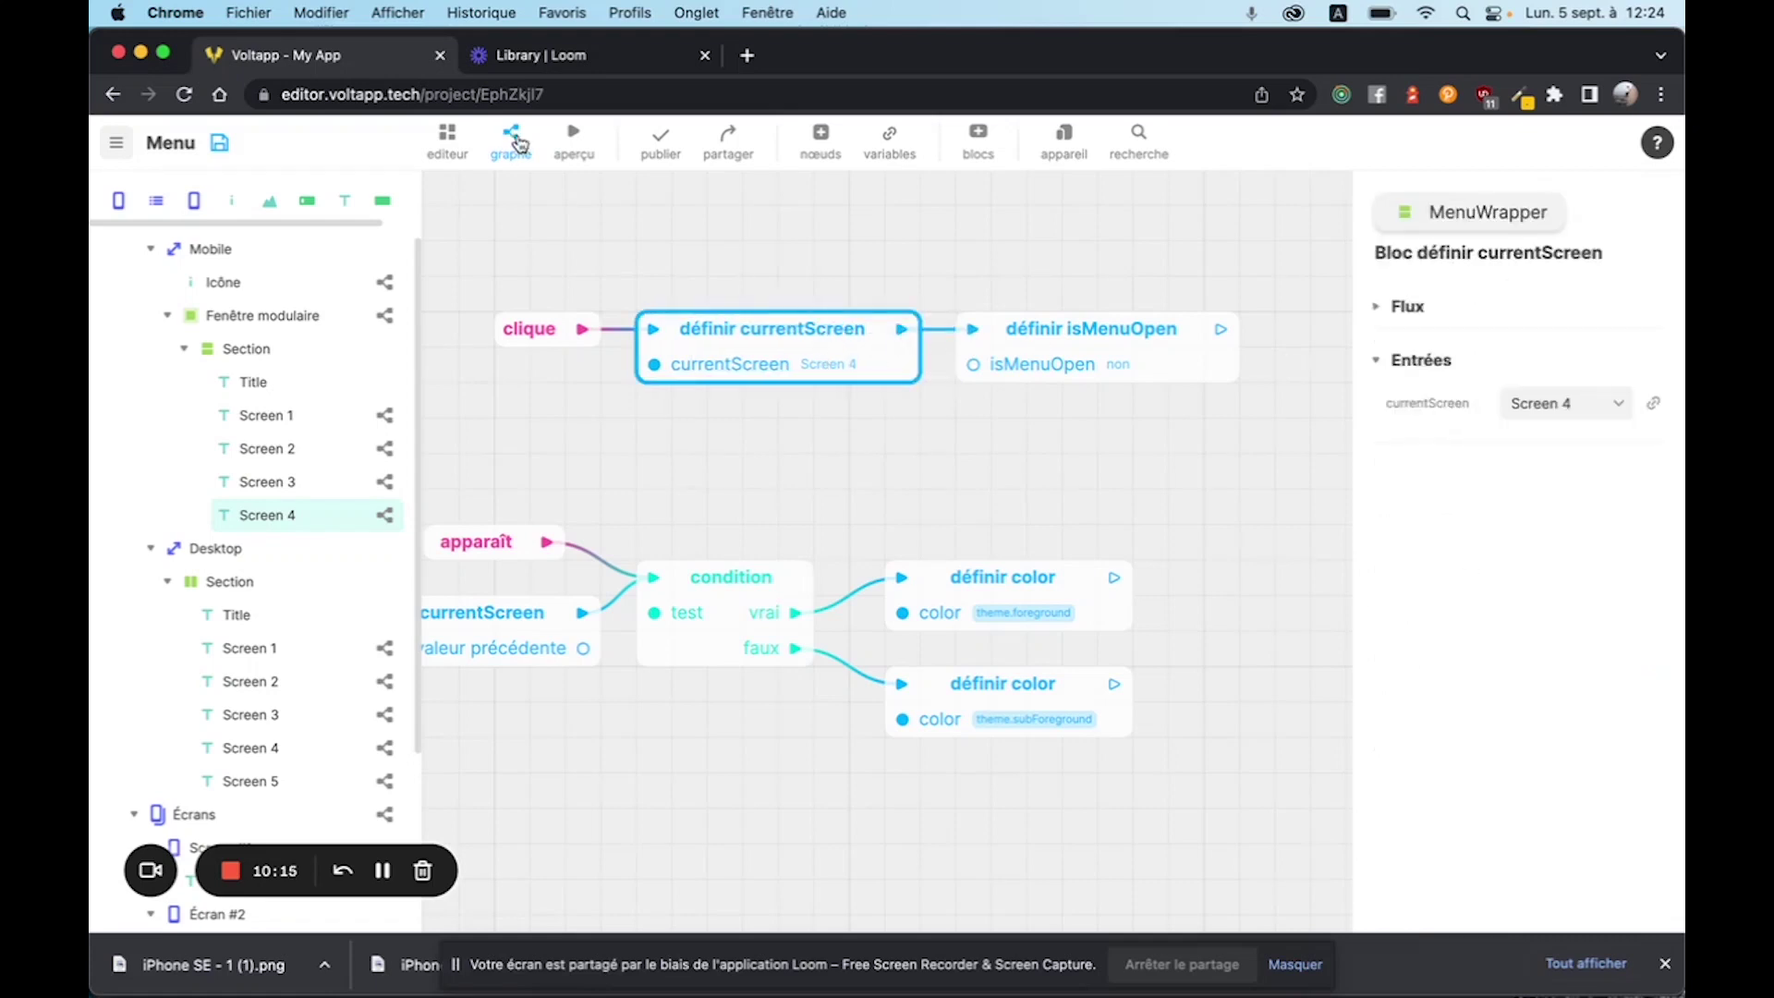
# Preview the app on the phone and test the burger menu's Screen 3 and Screen 2 items, returning to the editor.
pyautogui.click(573, 139)
pyautogui.click(755, 268)
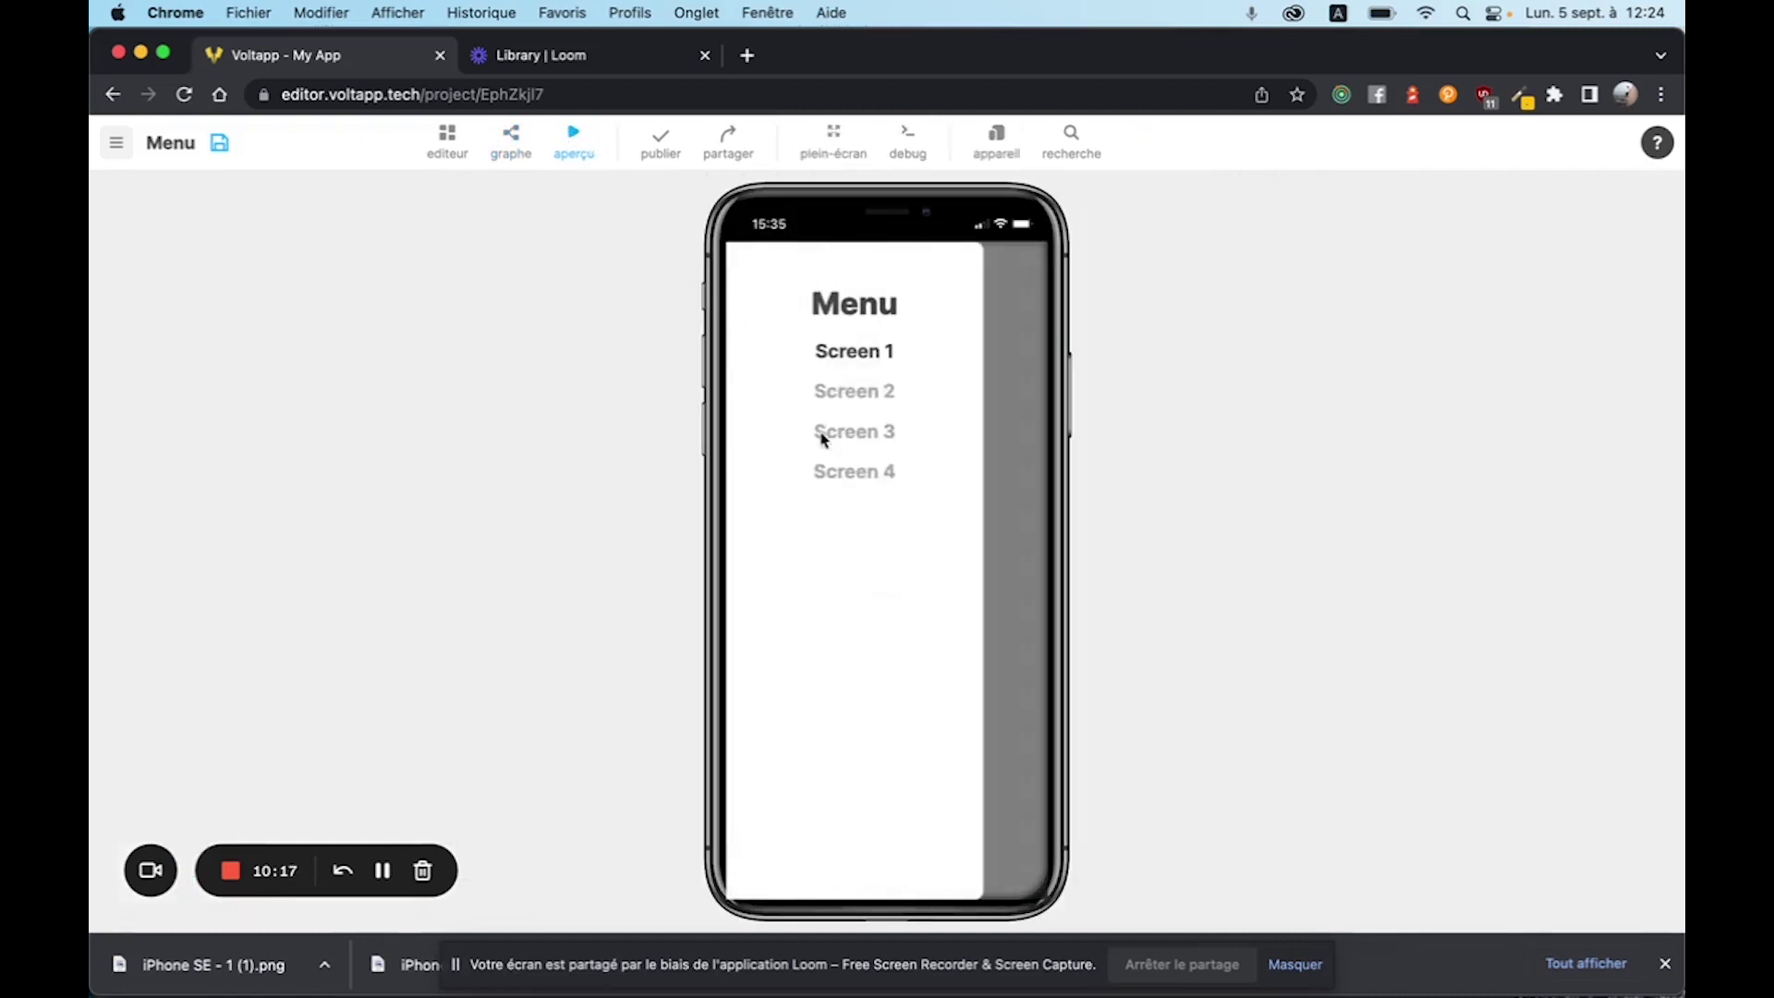
pyautogui.click(825, 431)
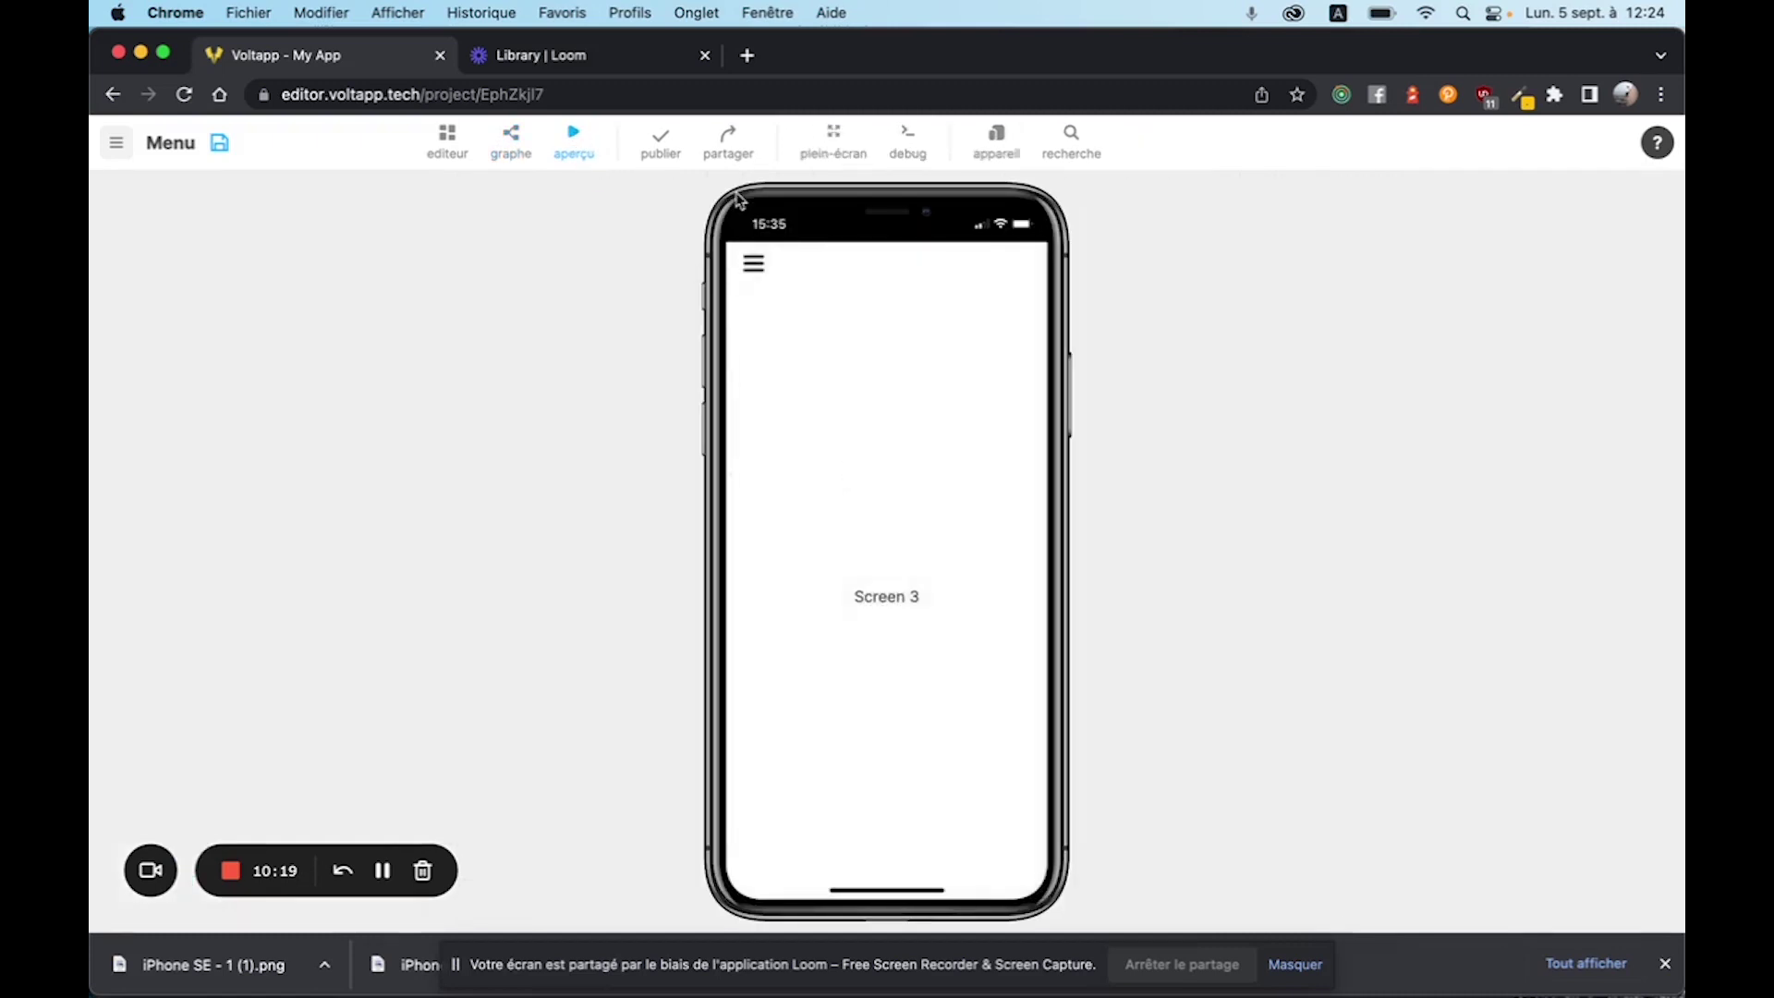
pyautogui.click(760, 267)
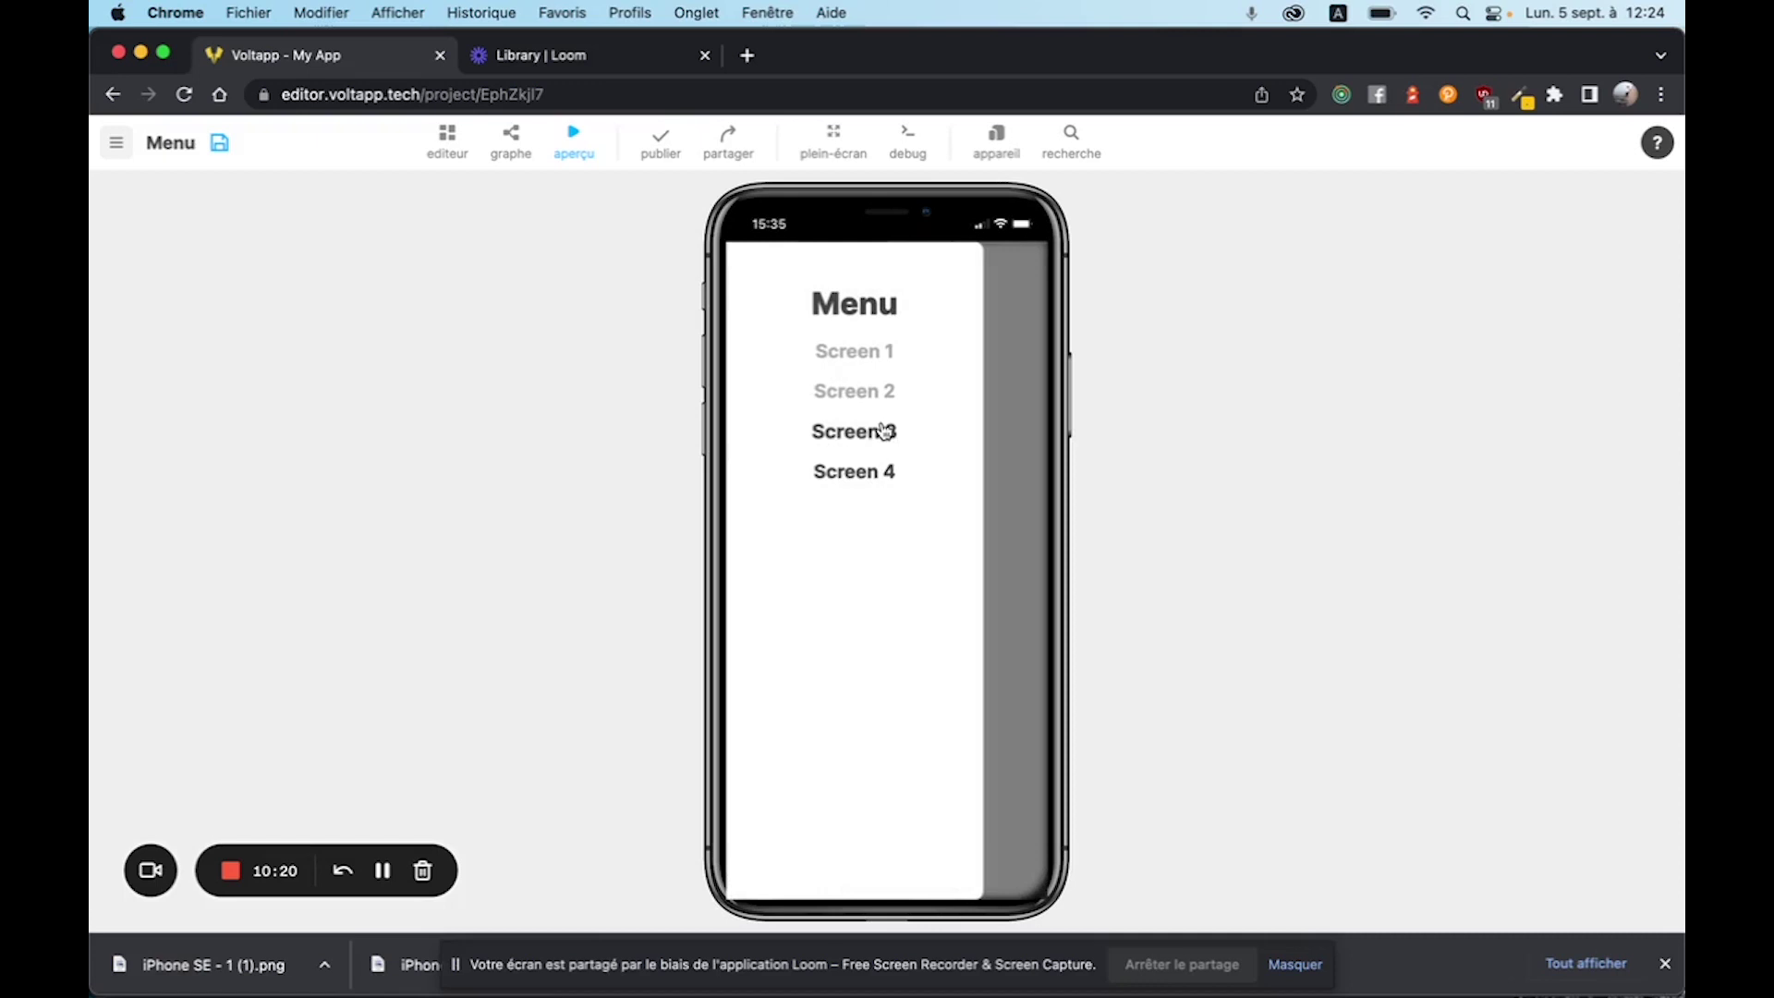
pyautogui.doubleClick(848, 385)
pyautogui.click(573, 138)
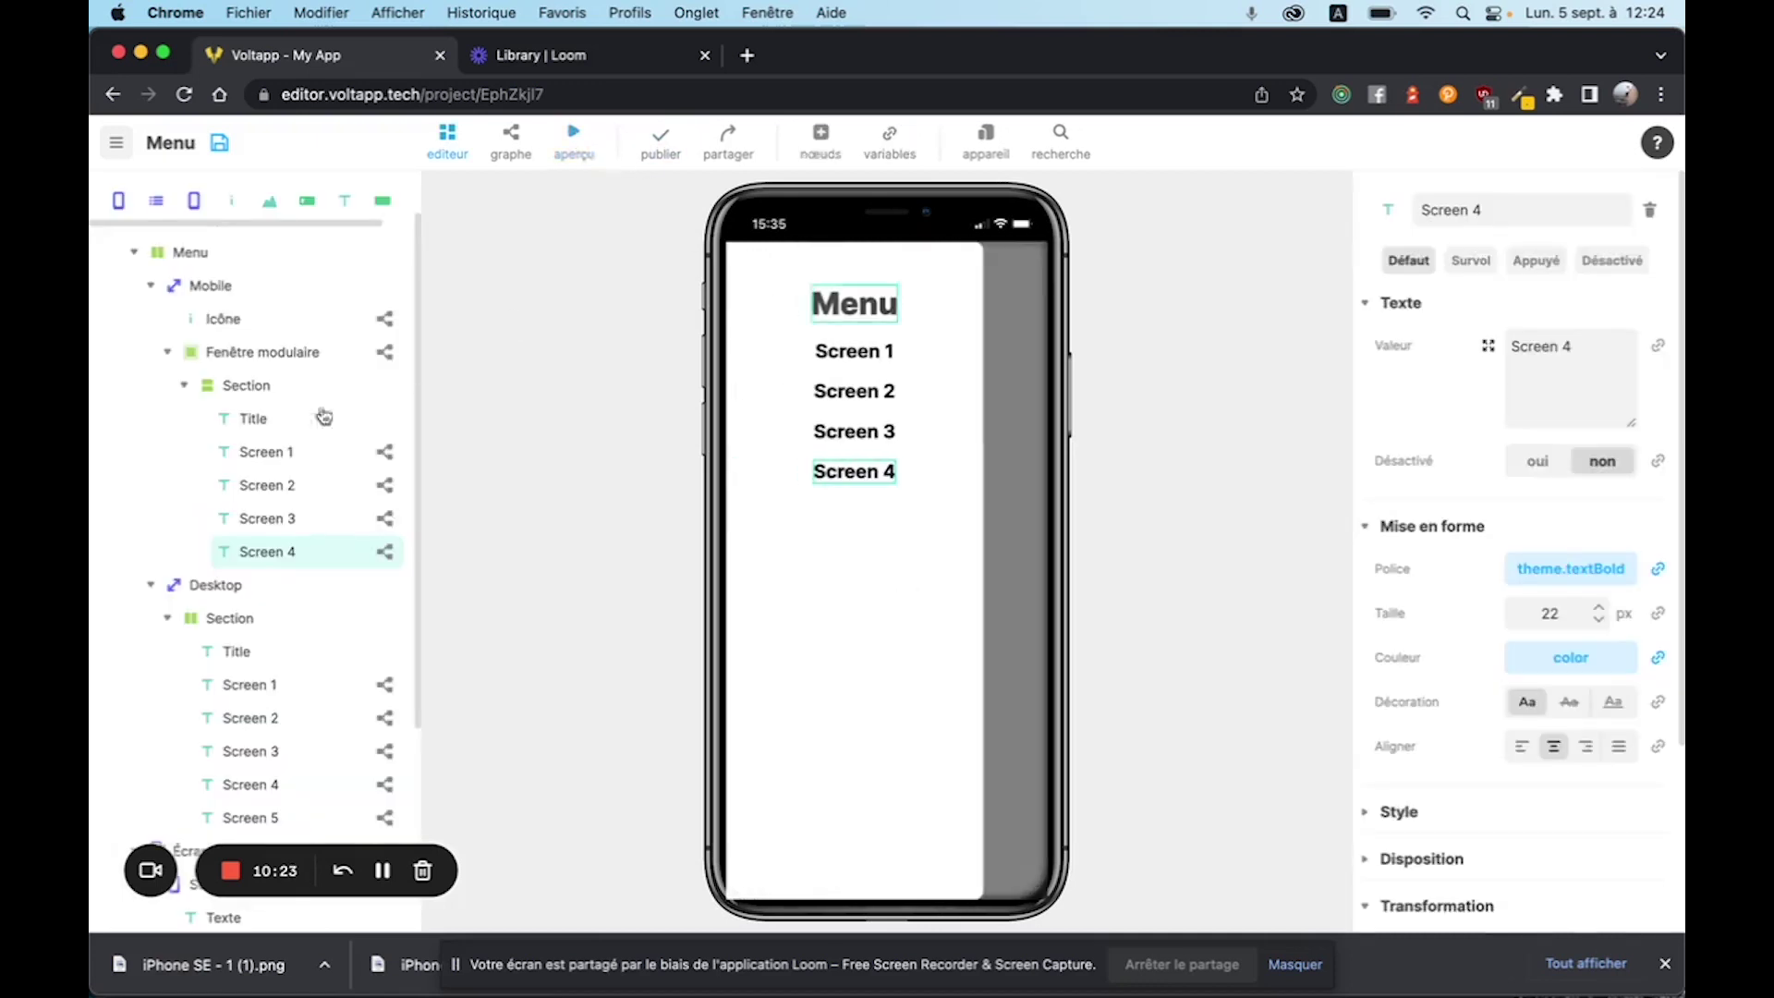
pyautogui.scroll(-5, 237, 681)
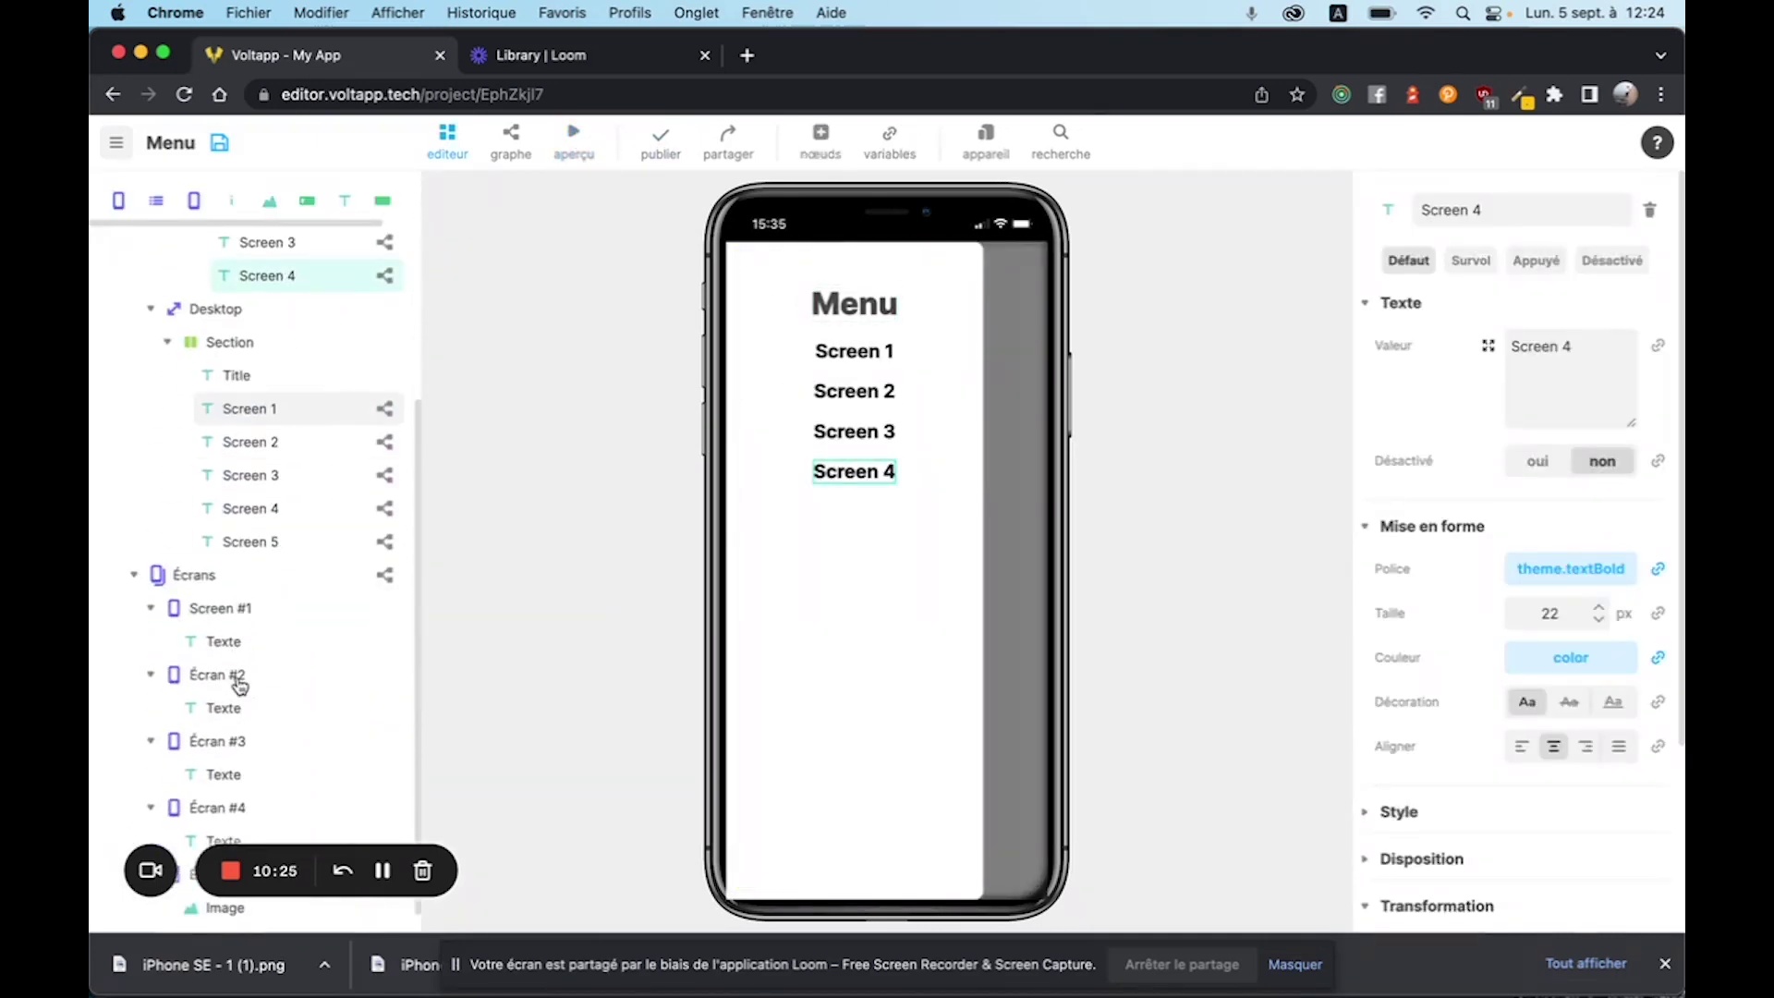
pyautogui.scroll(5, 240, 685)
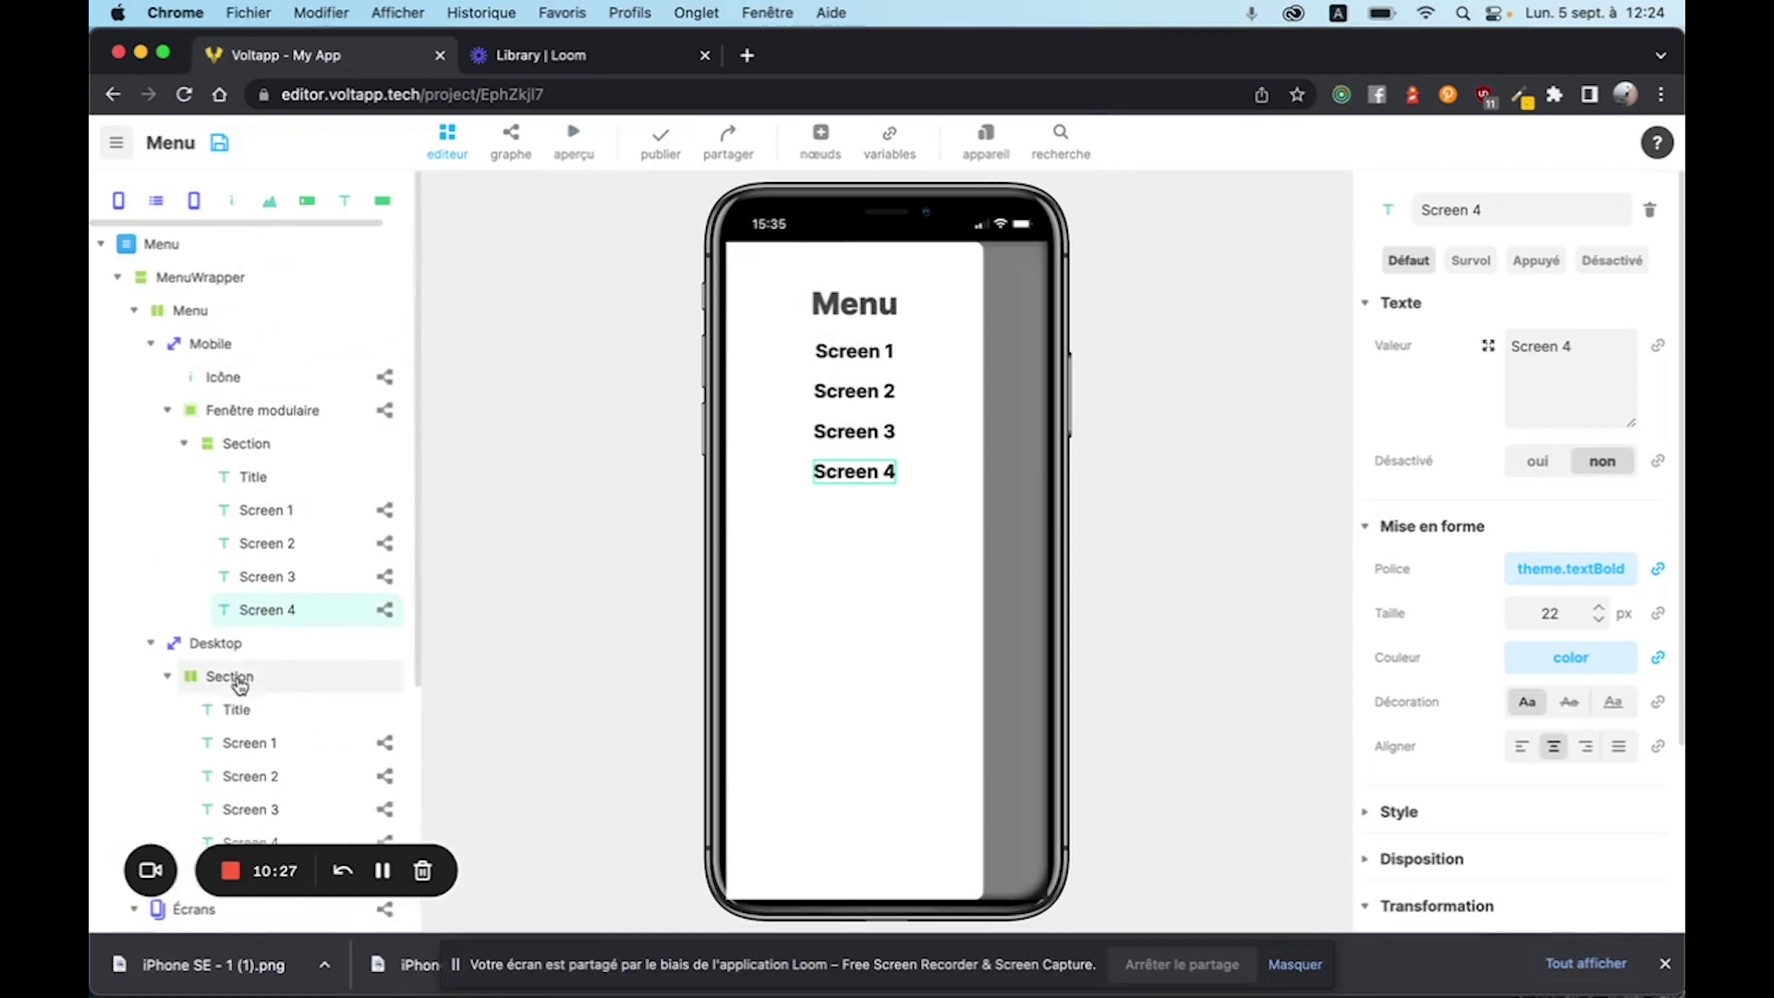
pyautogui.scroll(-5, 238, 685)
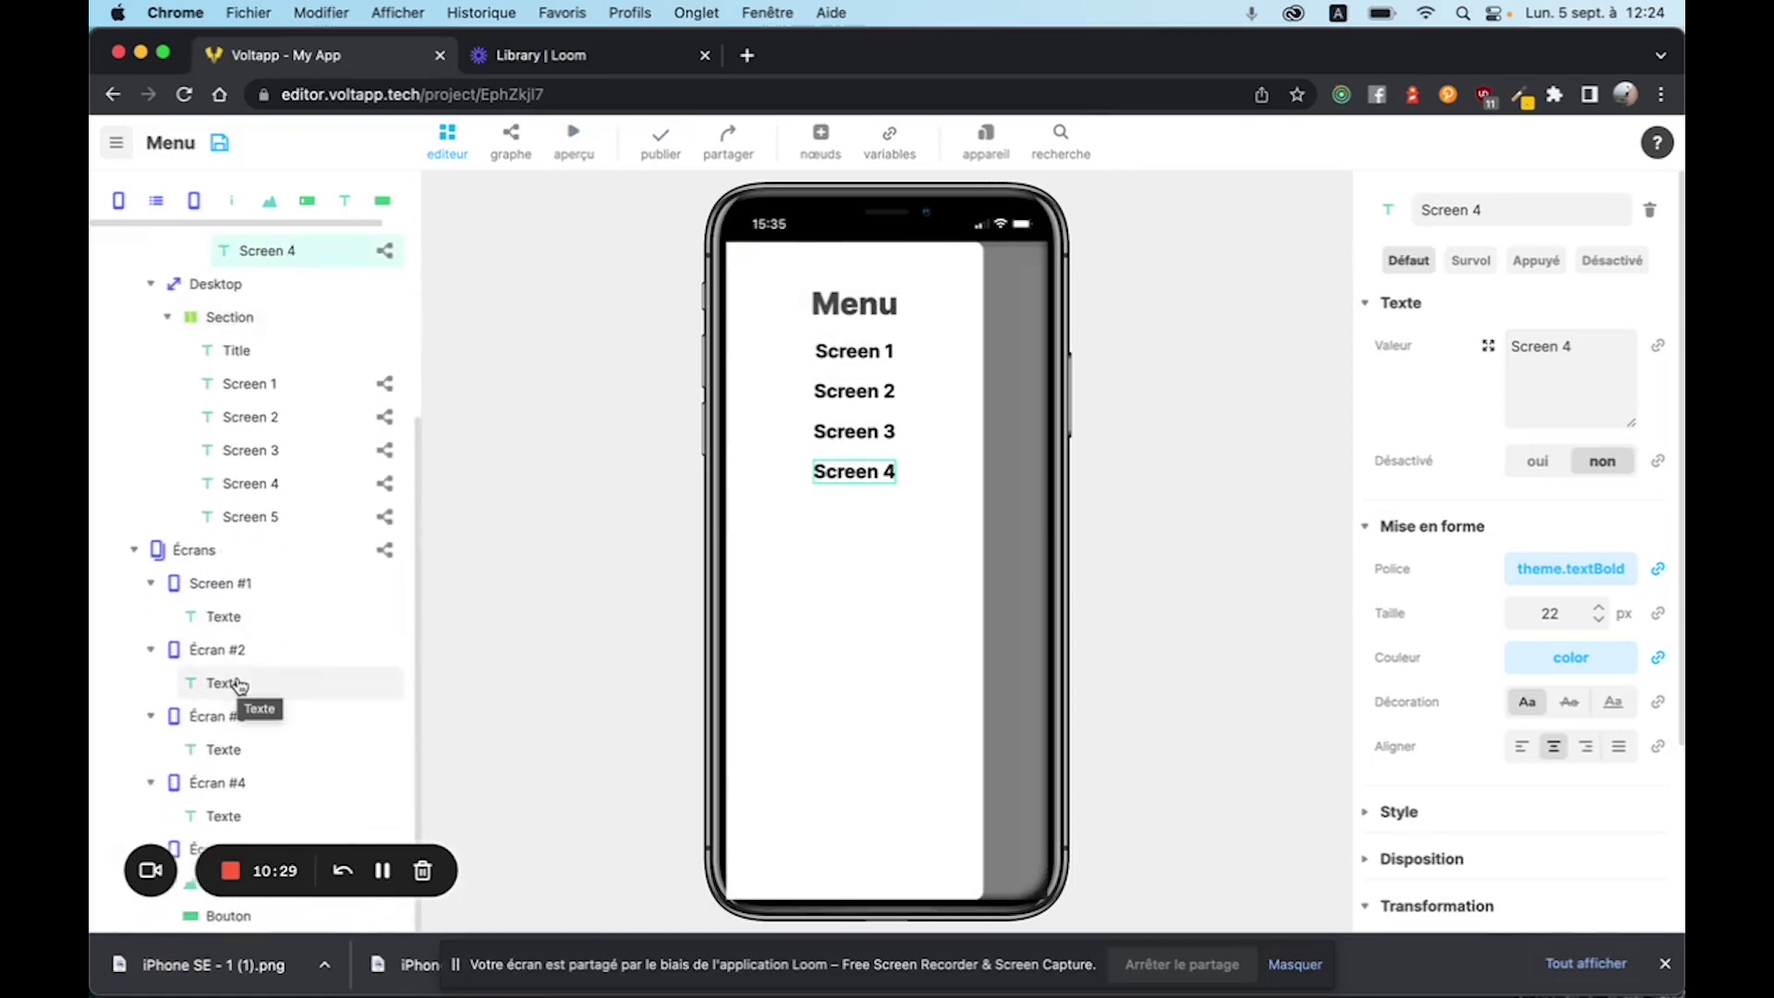